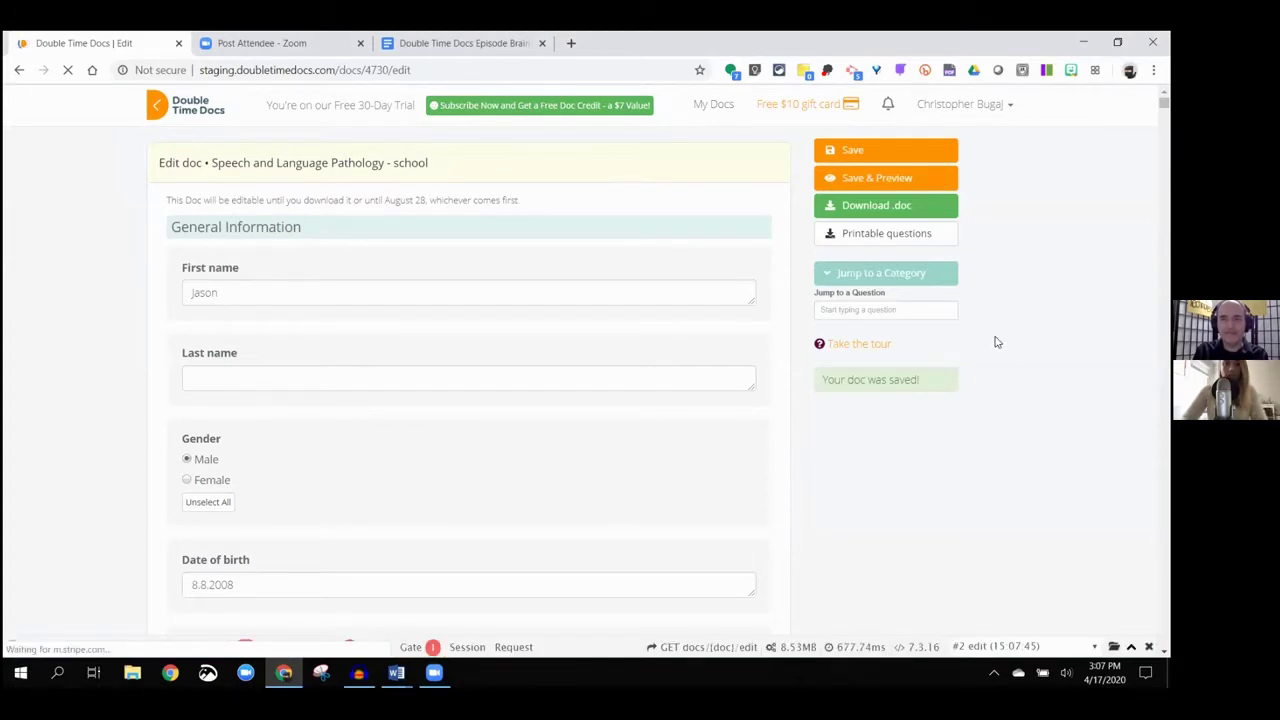
# Step: Go to the My Docs list, then open the account's Quick Tips page and read the speedy evaluation tips
pyautogui.click(703, 112)
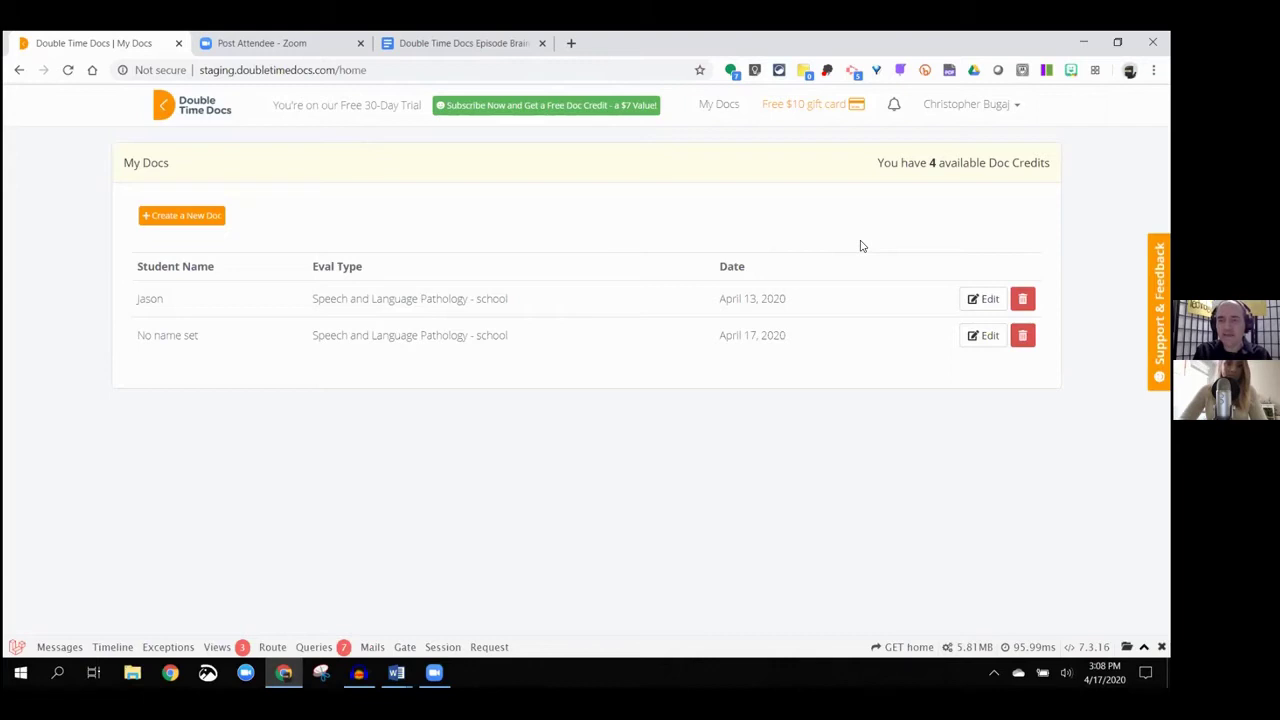
pyautogui.click(984, 104)
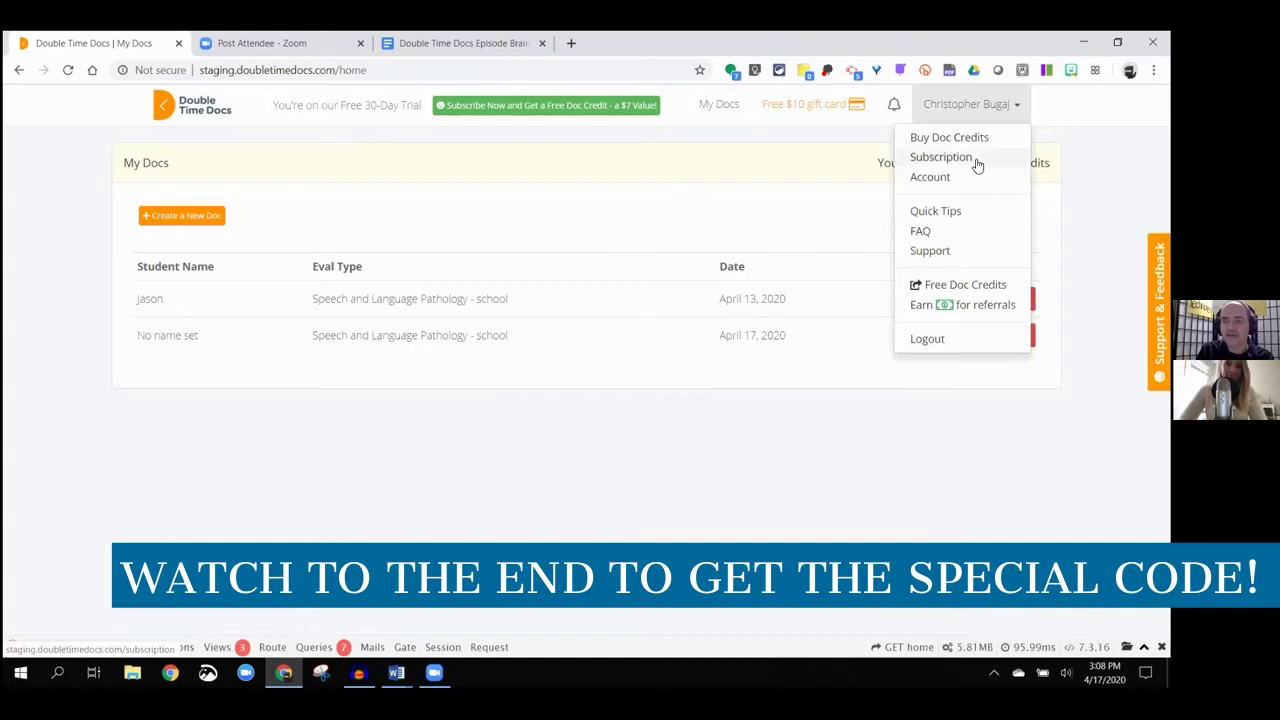
pyautogui.click(970, 216)
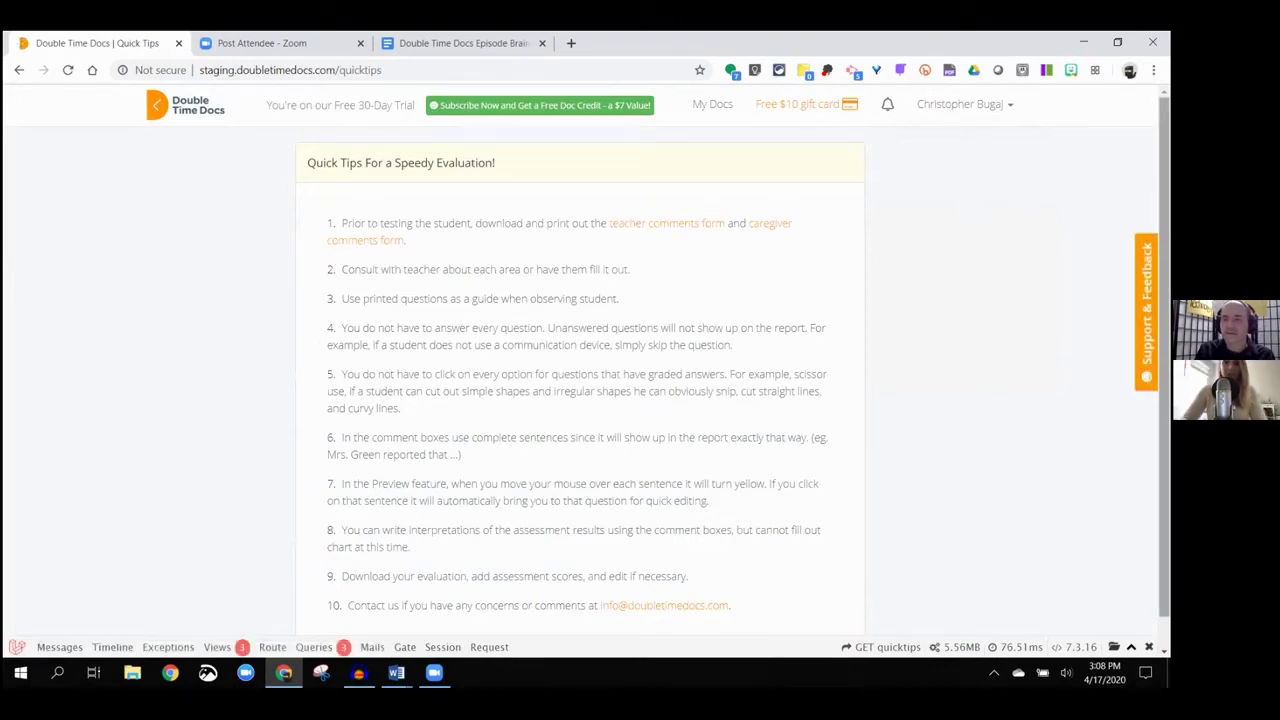
pyautogui.scroll(-1, 580, 380)
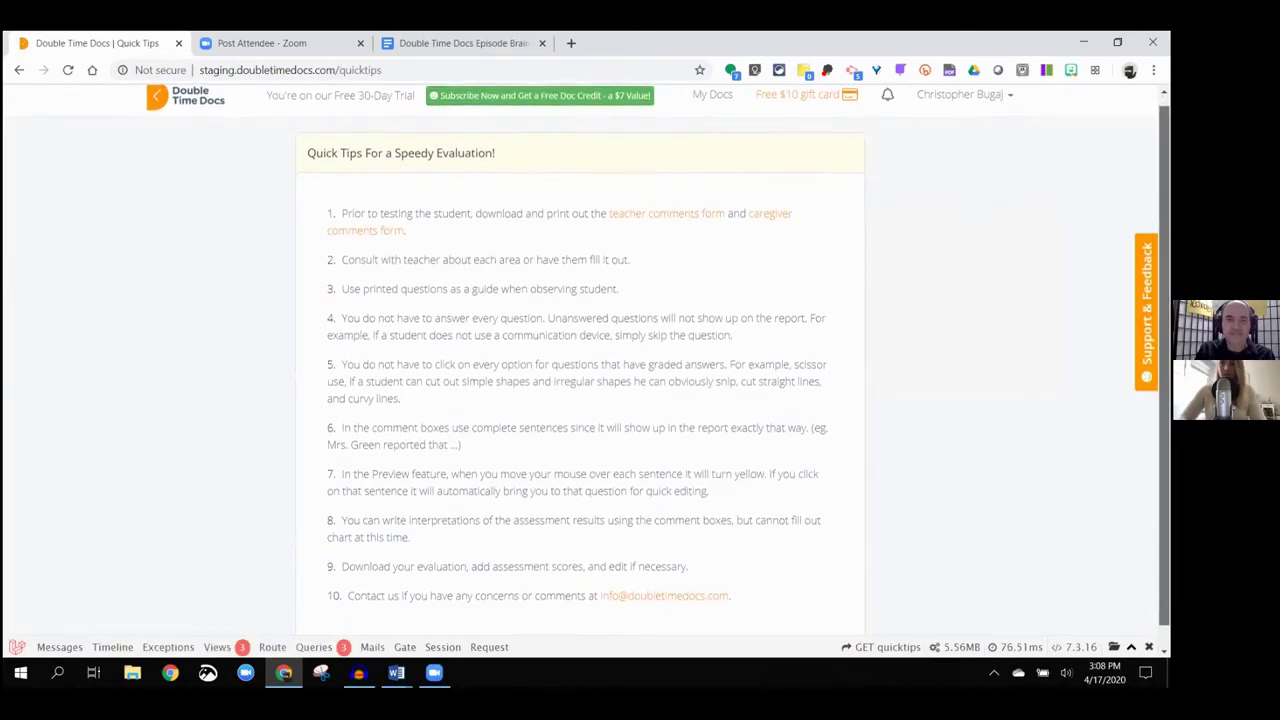
pyautogui.scroll(-1, 580, 380)
pyautogui.scroll(-1, 580, 380)
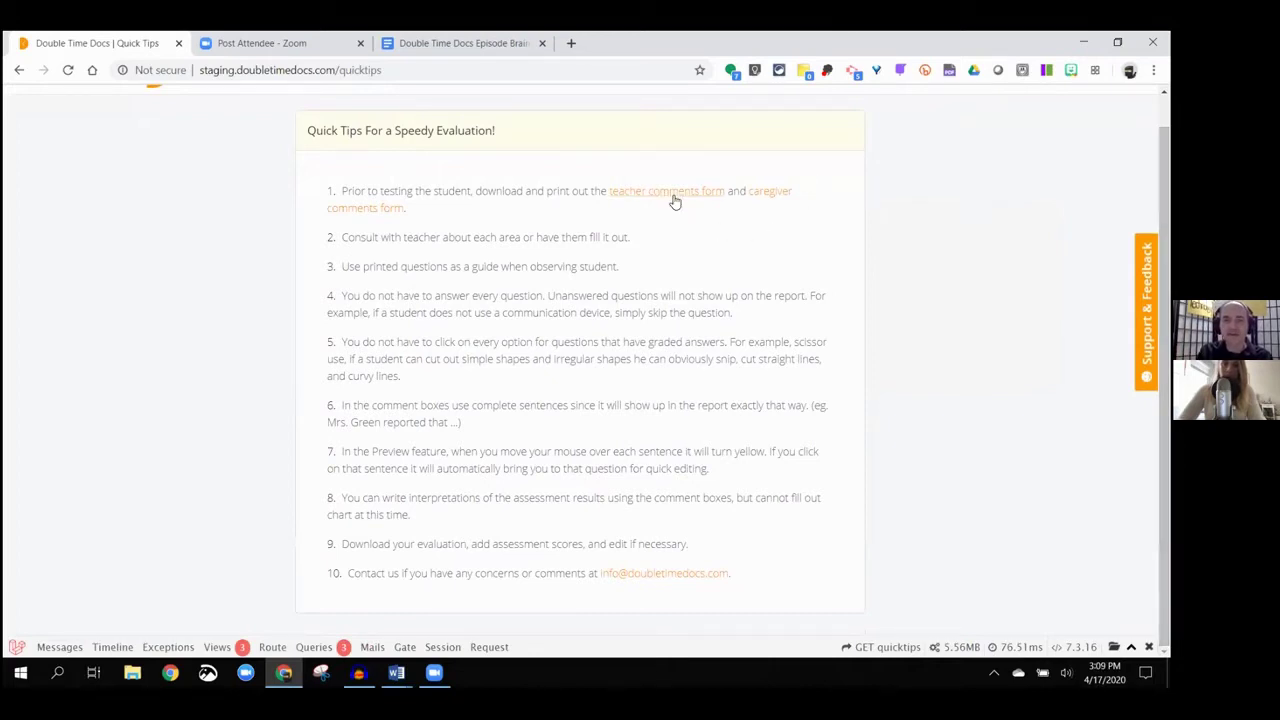
# Step: Switch to the DoubleTimeDocs_teacher_questions document in Word and maximize its window
pyautogui.click(396, 668)
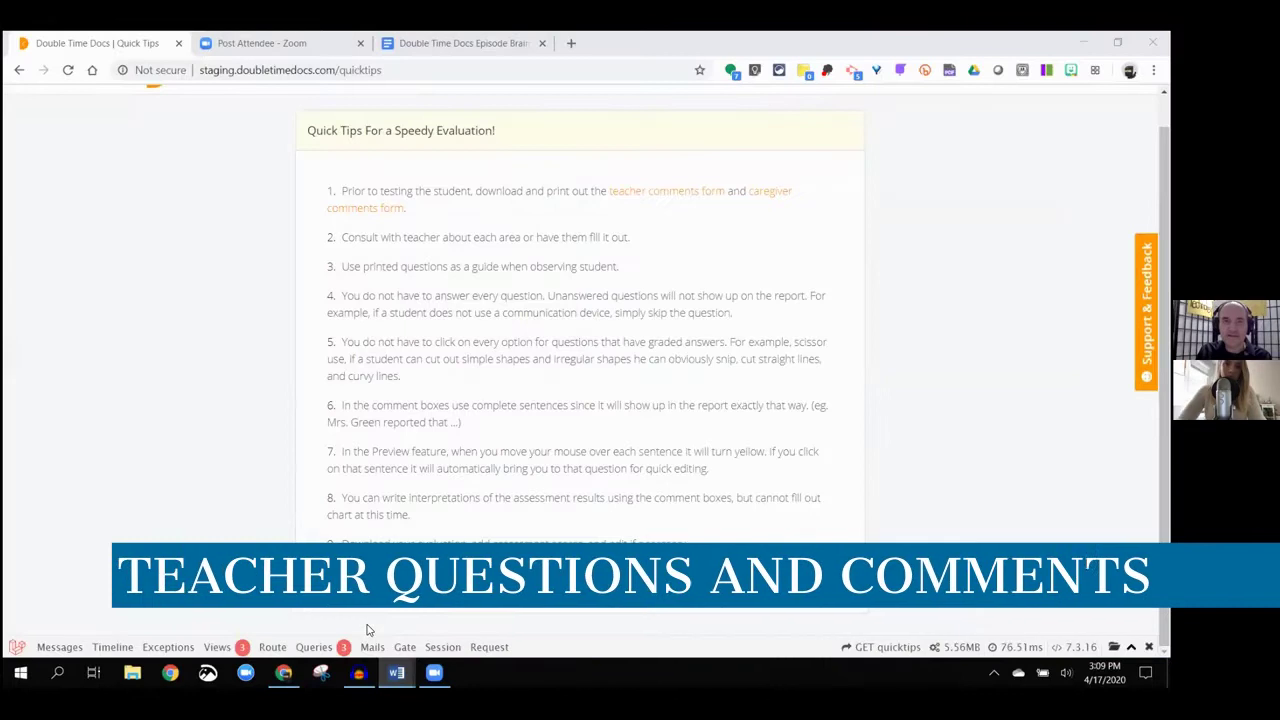
pyautogui.click(396, 672)
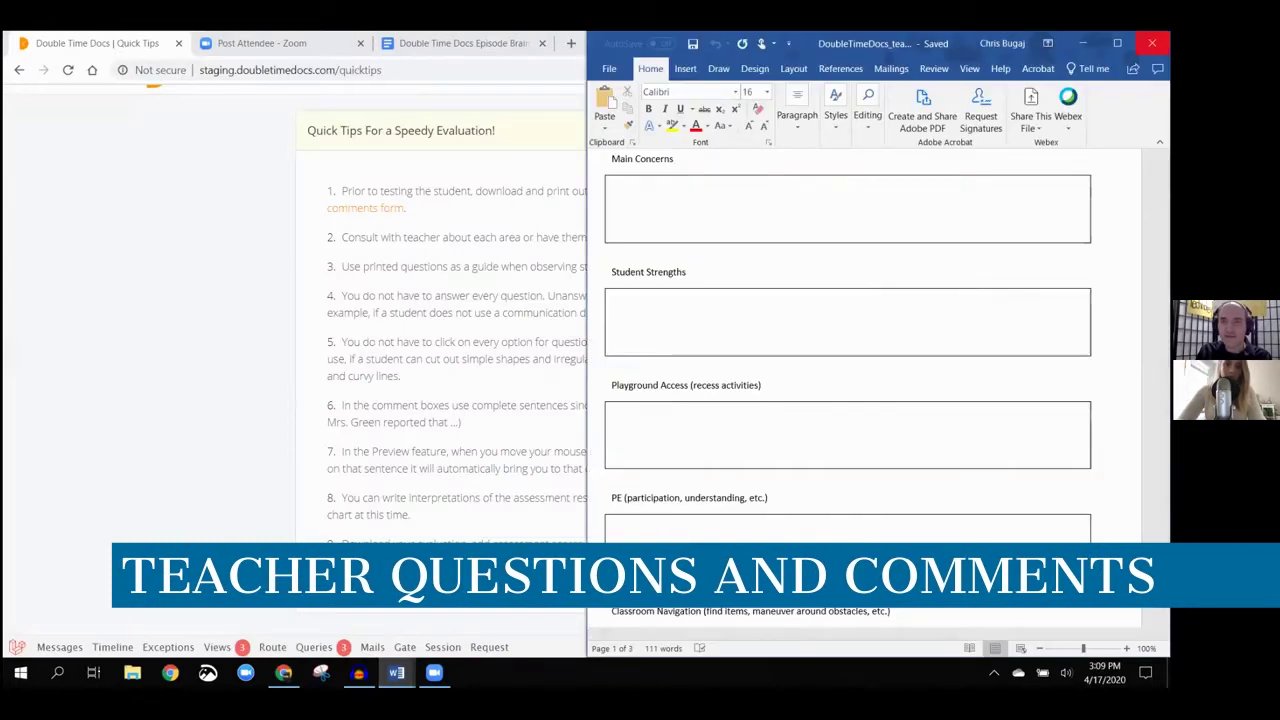
pyautogui.press('super+Up')
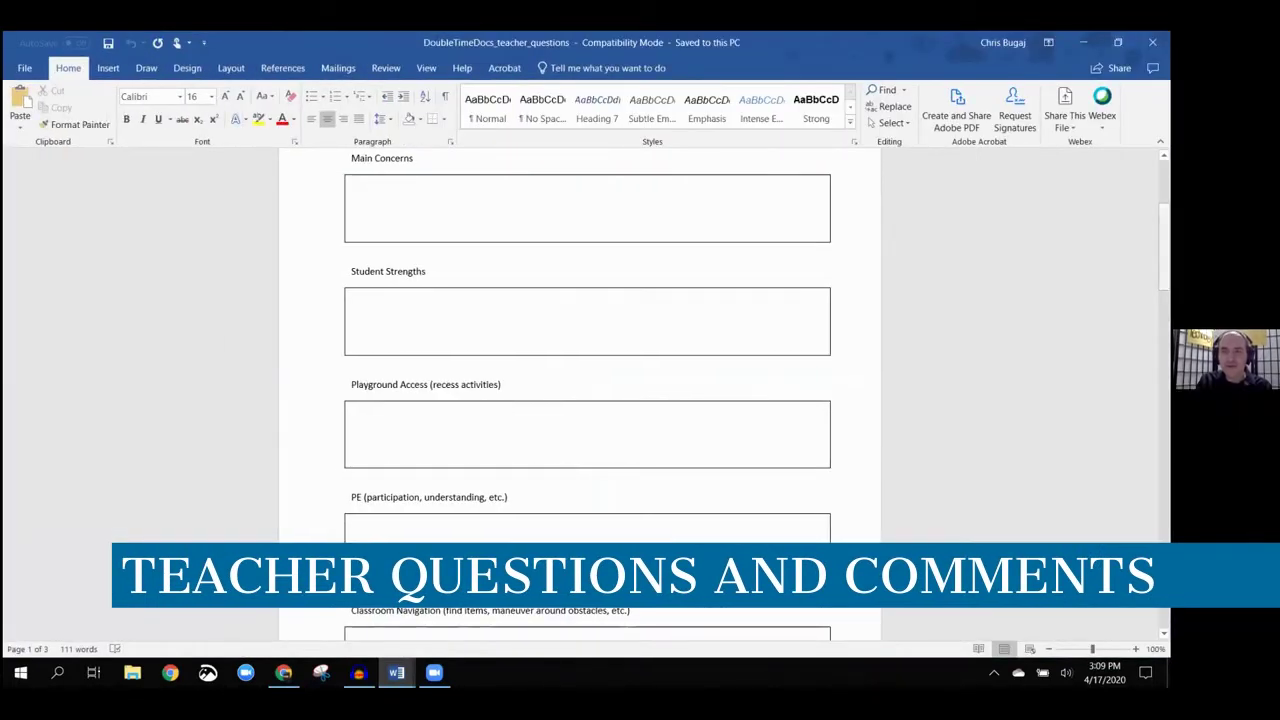
# Step: Review page 1 of the teacher comments form, from the student details through the Classroom Navigation question
pyautogui.scroll(4, 579, 391)
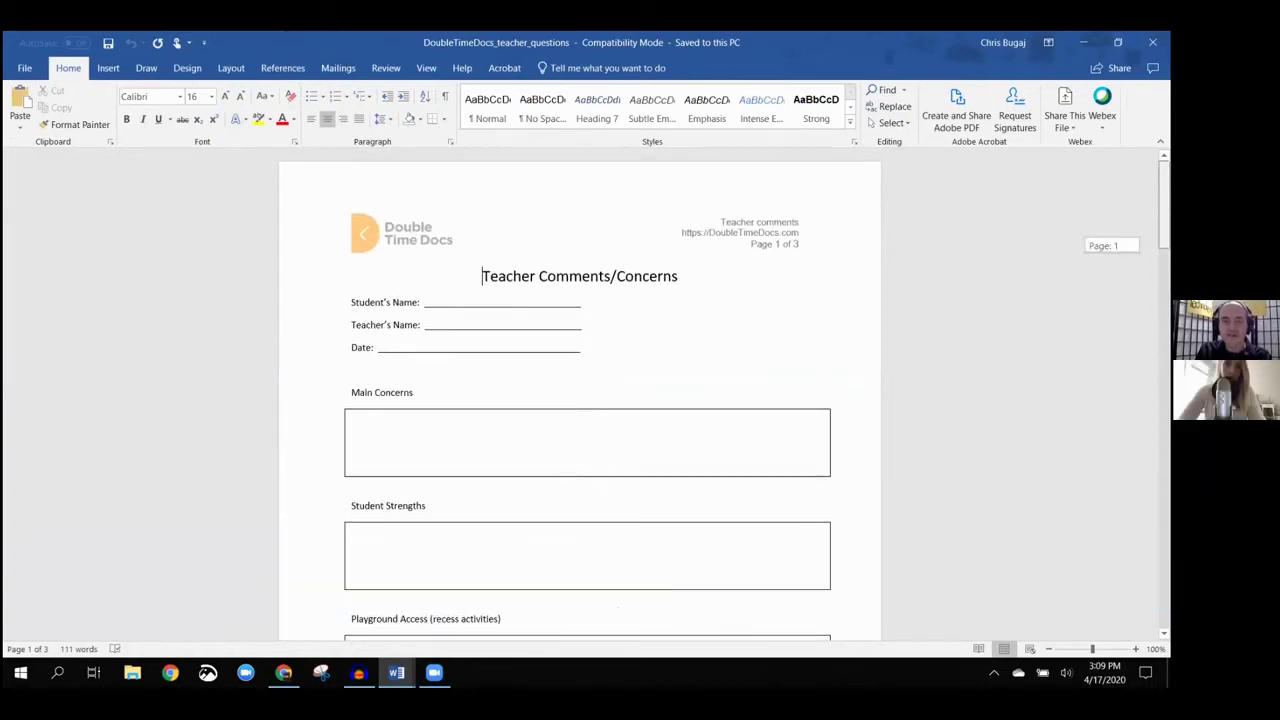
pyautogui.scroll(-2, 579, 391)
pyautogui.scroll(-2, 579, 391)
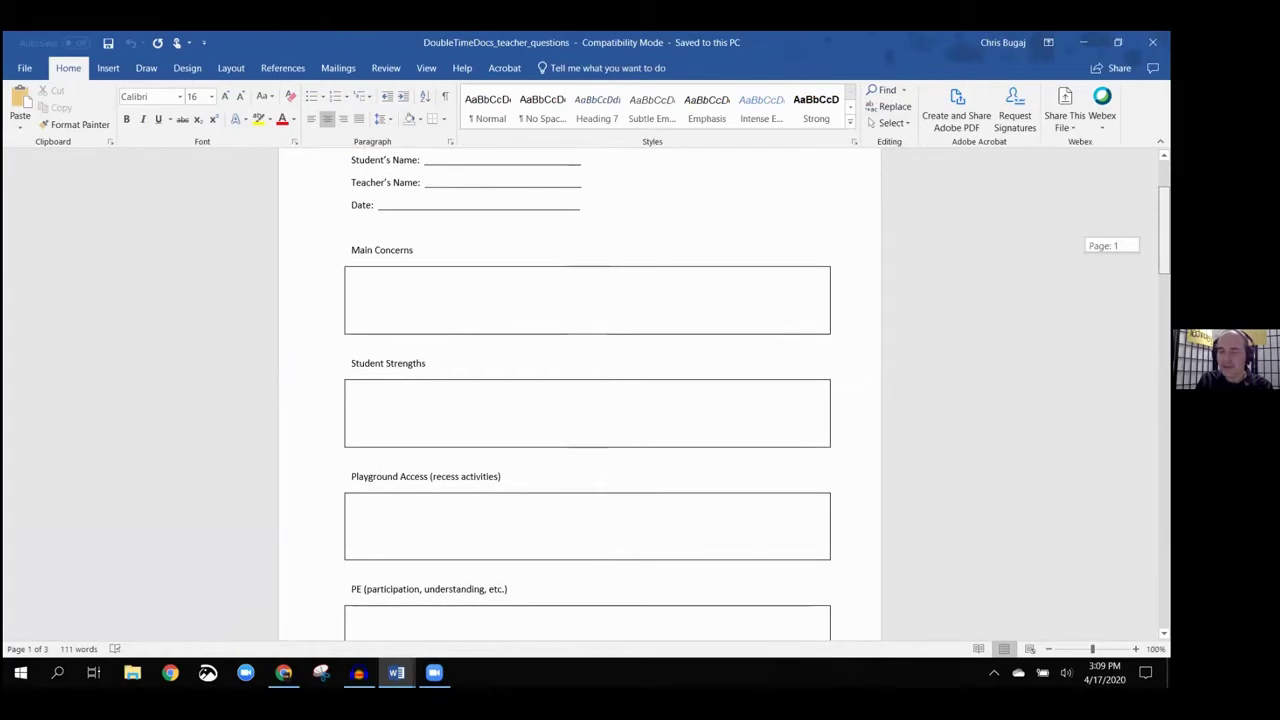
pyautogui.scroll(-2, 579, 391)
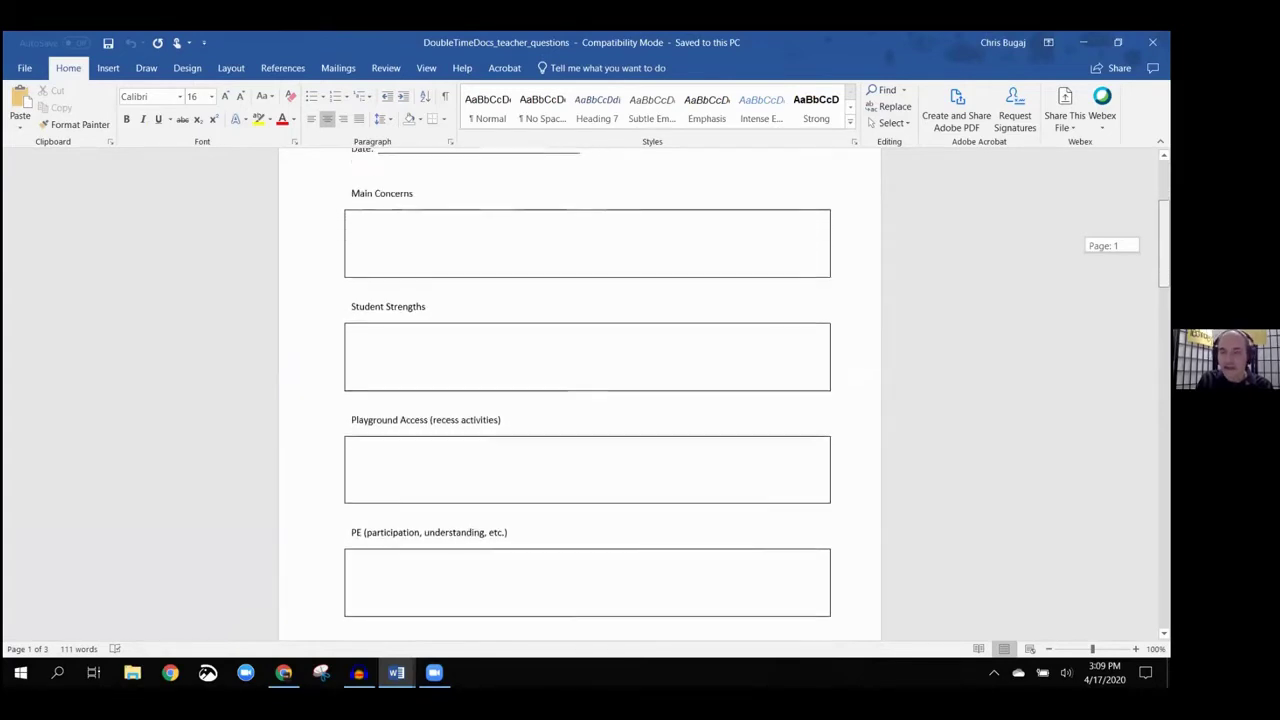
pyautogui.scroll(-3, 588, 398)
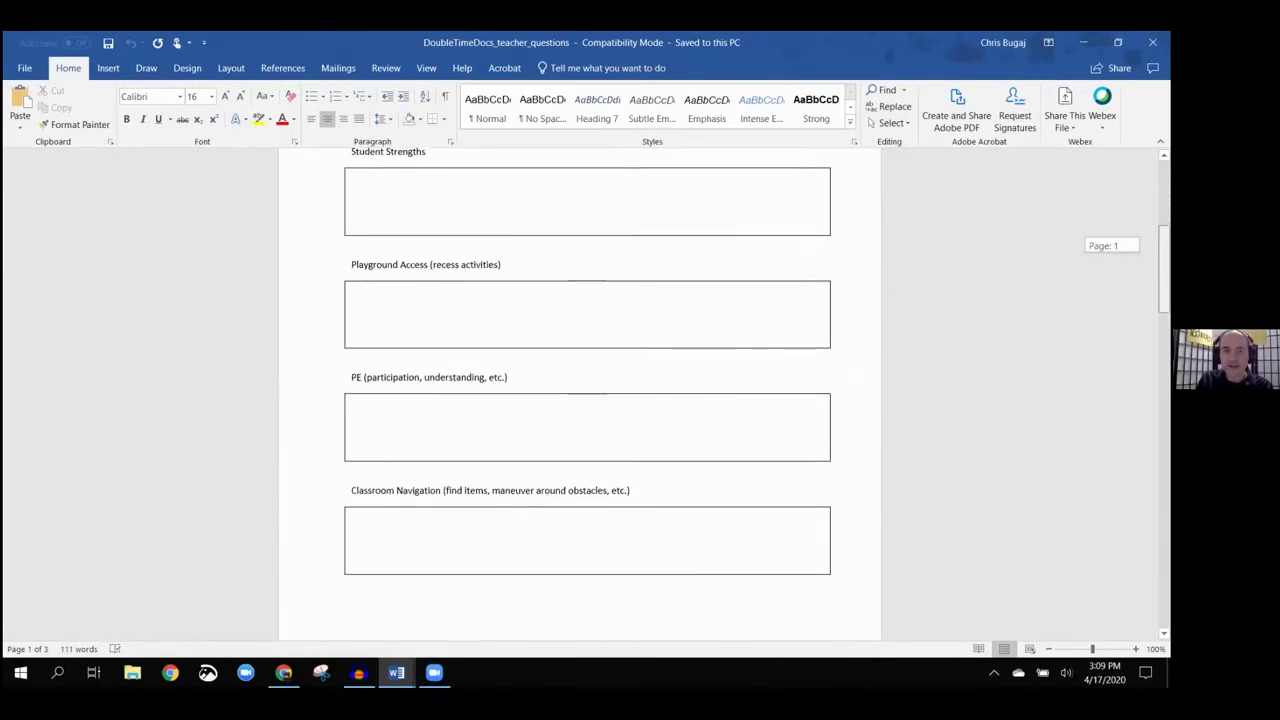
pyautogui.scroll(-2, 587, 391)
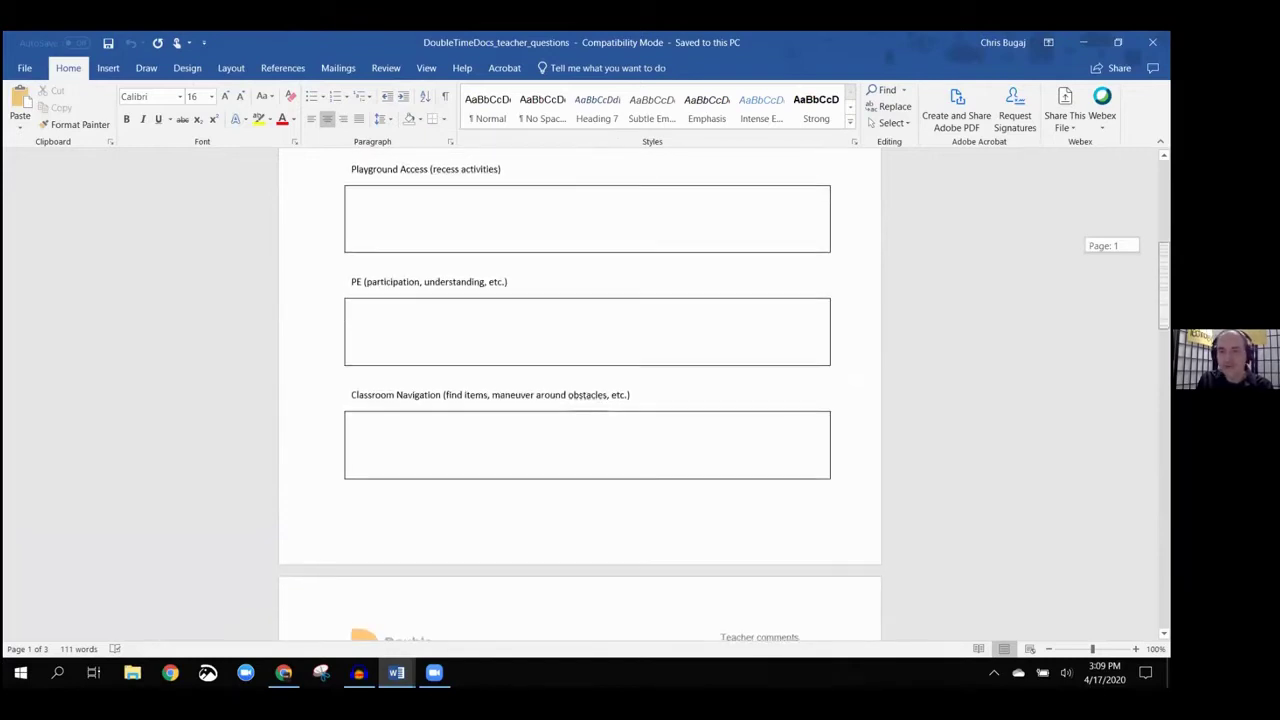
pyautogui.scroll(-2, 587, 391)
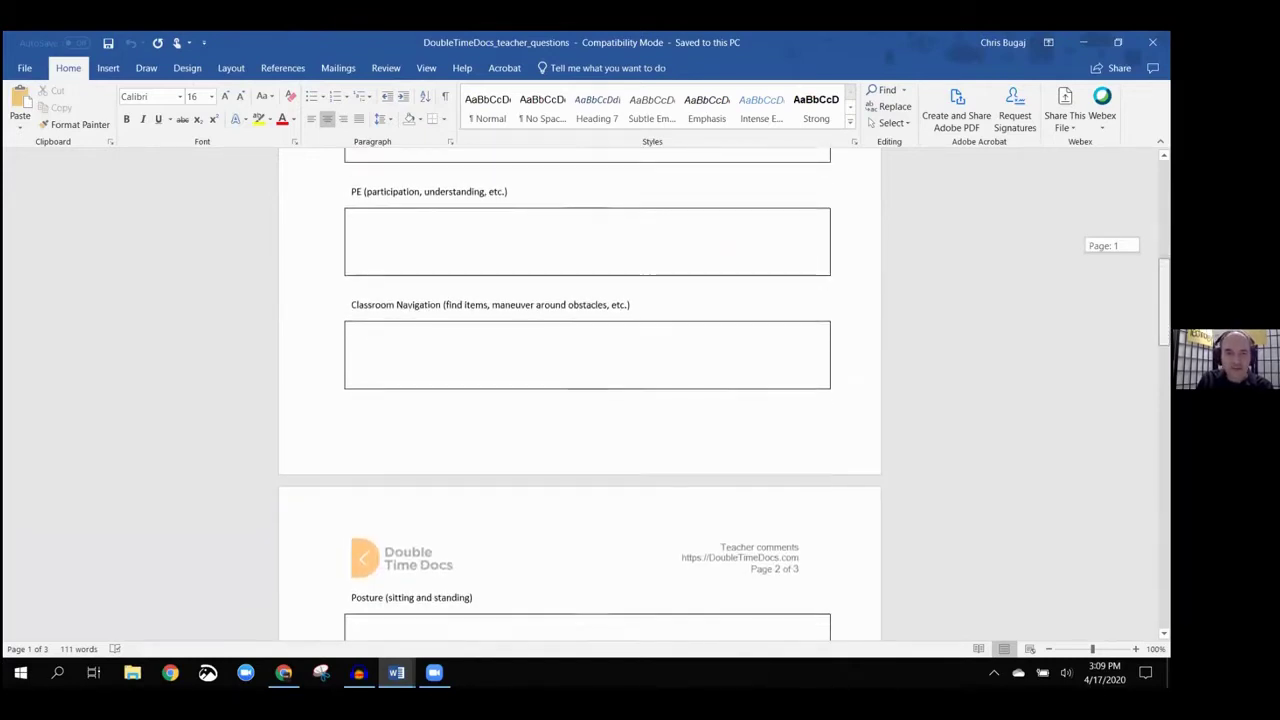
# Step: Examine the page 2 questions of the teacher form, from Posture through Social Participation
pyautogui.scroll(-3, 588, 398)
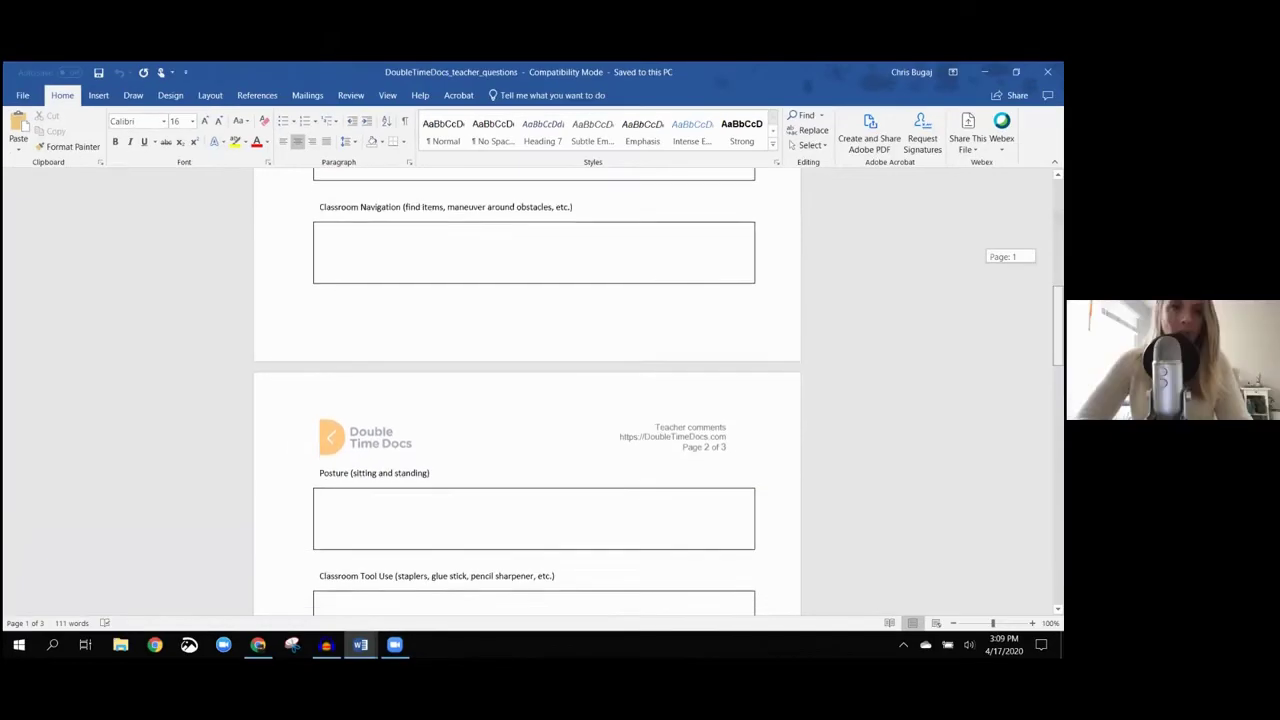
pyautogui.scroll(-1, 527, 390)
pyautogui.scroll(-2, 527, 390)
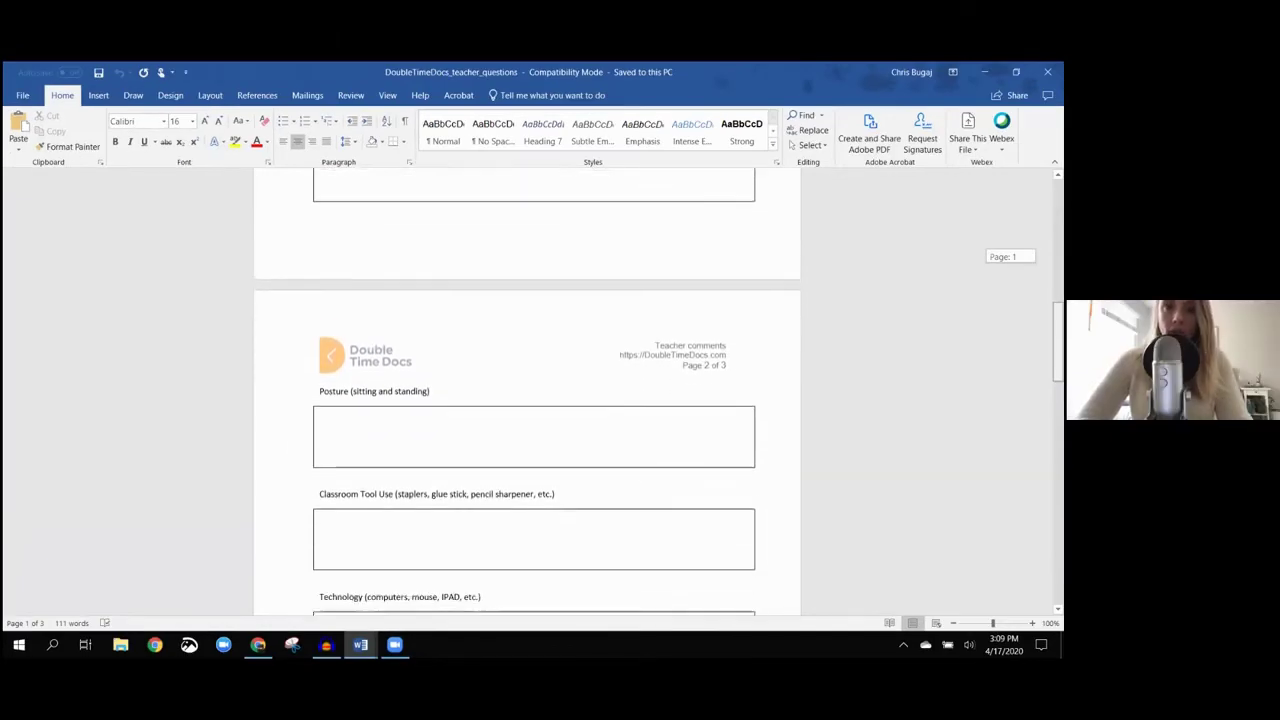
pyautogui.scroll(-1, 527, 390)
pyautogui.scroll(-2, 527, 390)
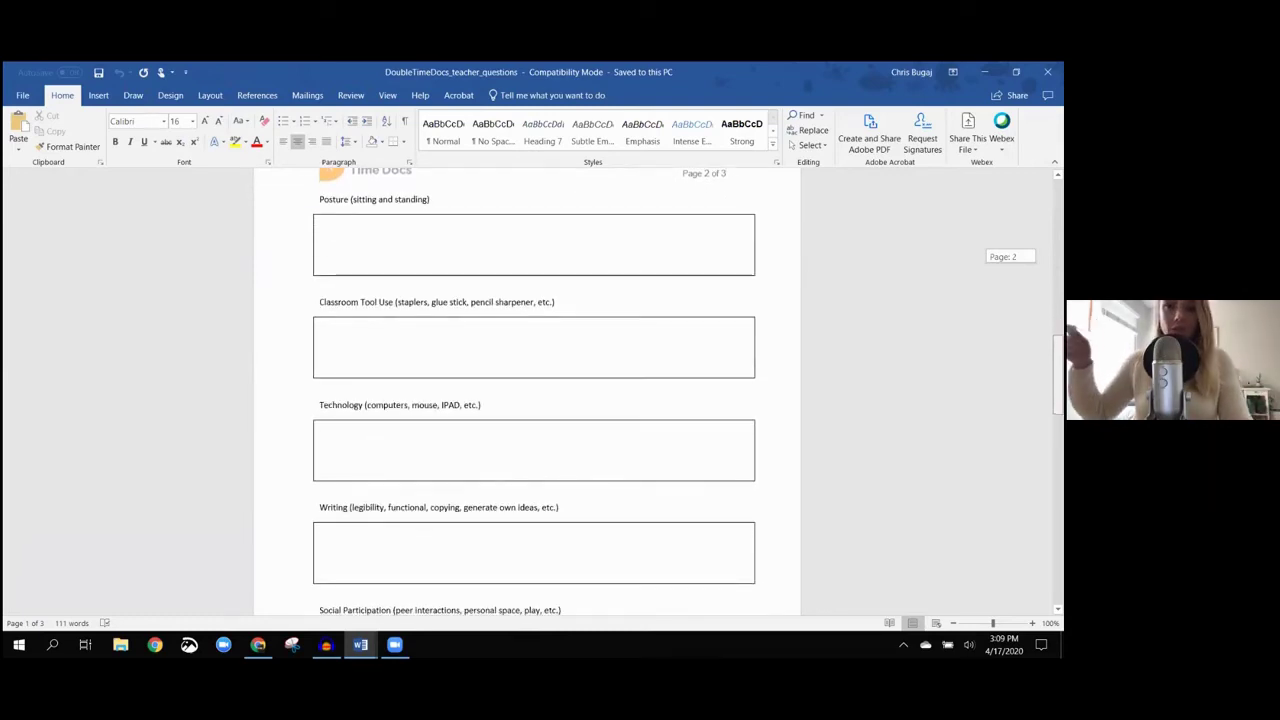
pyautogui.scroll(-1, 527, 390)
pyautogui.scroll(-1, 527, 390)
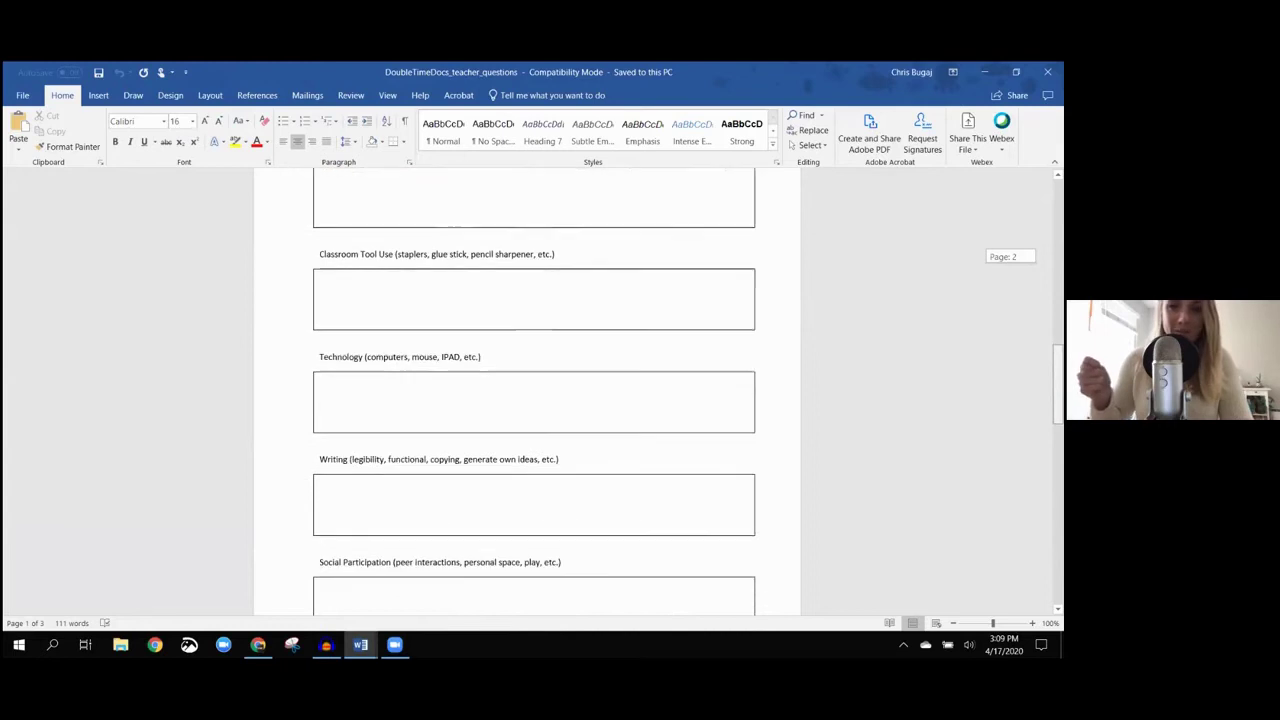
pyautogui.scroll(-1, 534, 390)
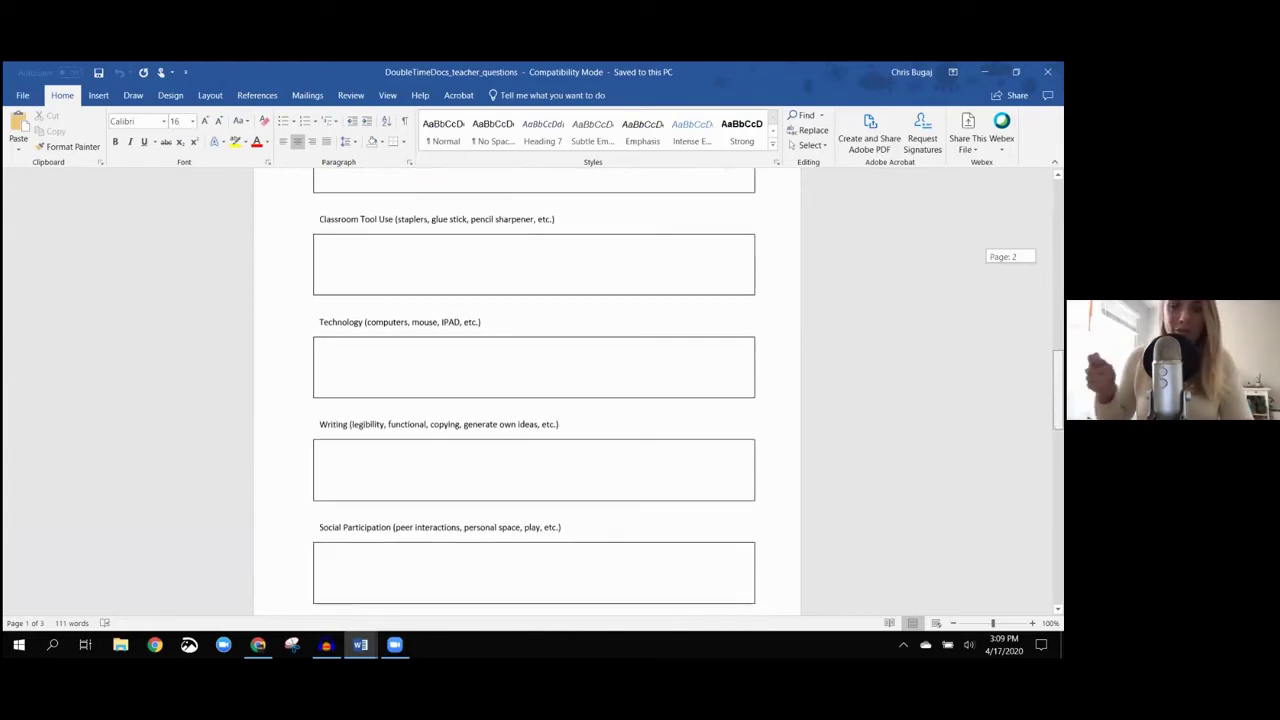
pyautogui.scroll(-1, 534, 390)
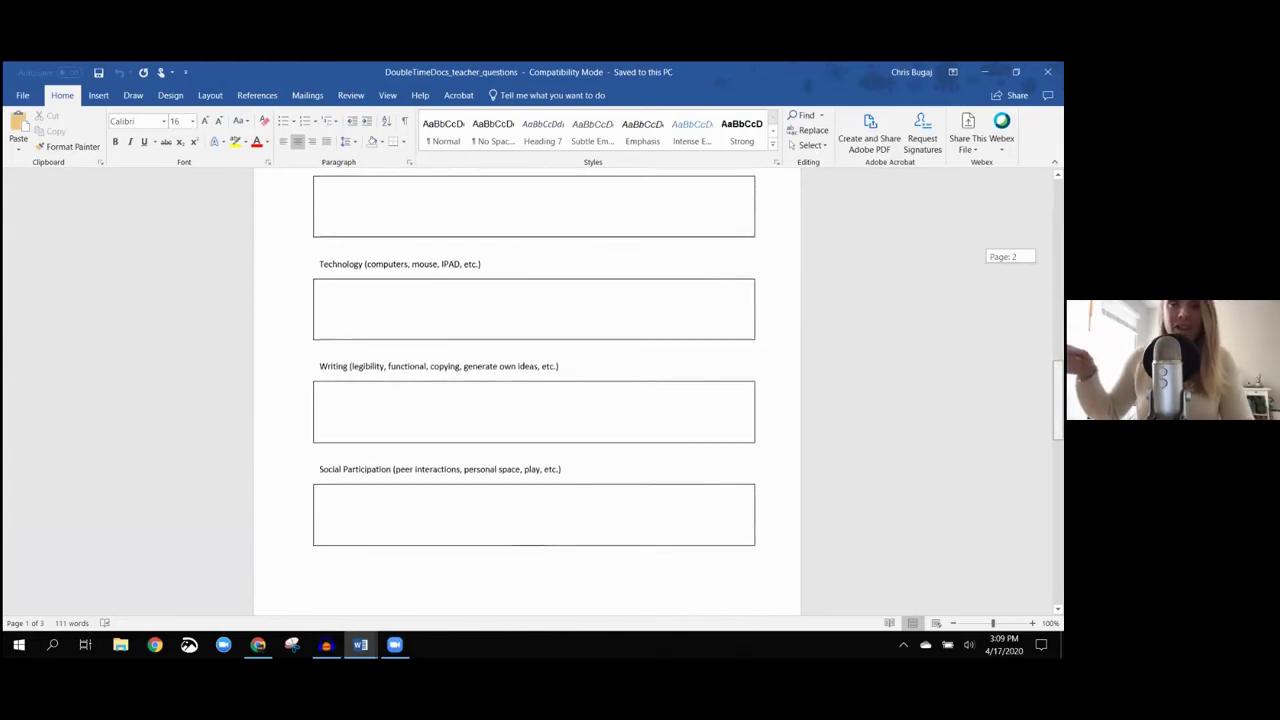
pyautogui.scroll(-1, 534, 390)
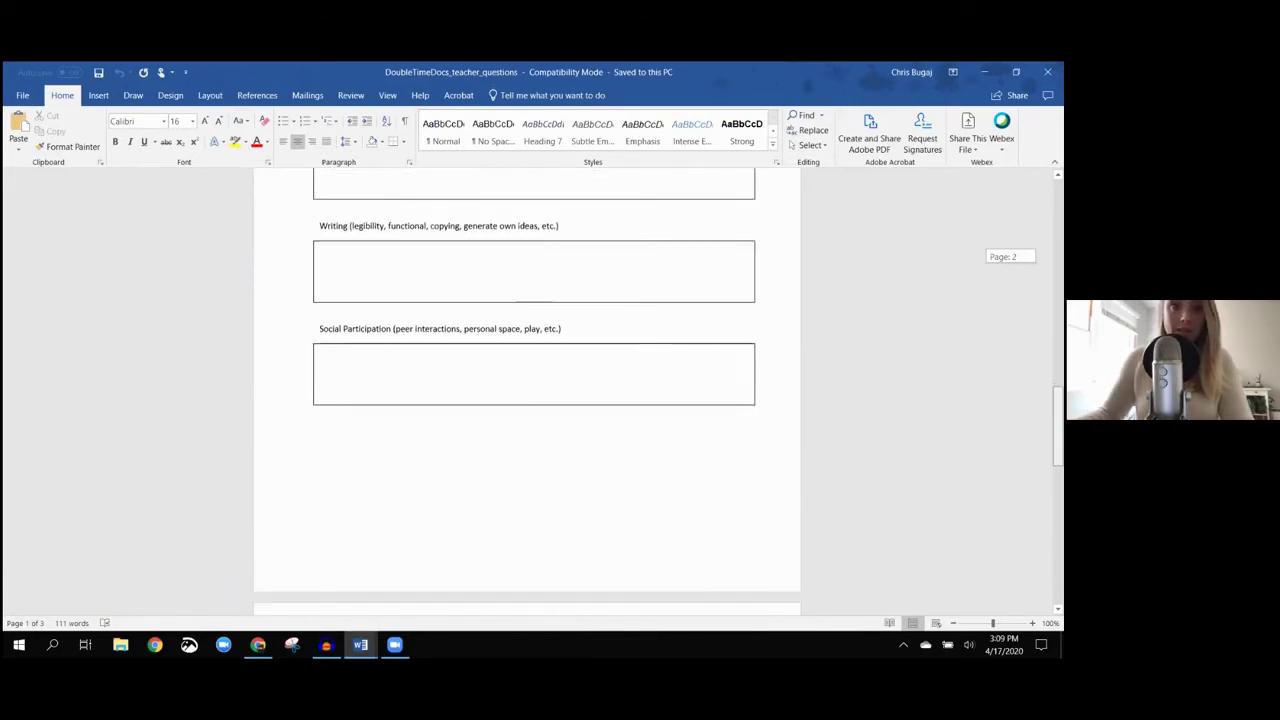
# Step: Examine the page 3 questions of the teacher form, from Emotional Regulation through Self-Advocacy
pyautogui.scroll(-4, 534, 390)
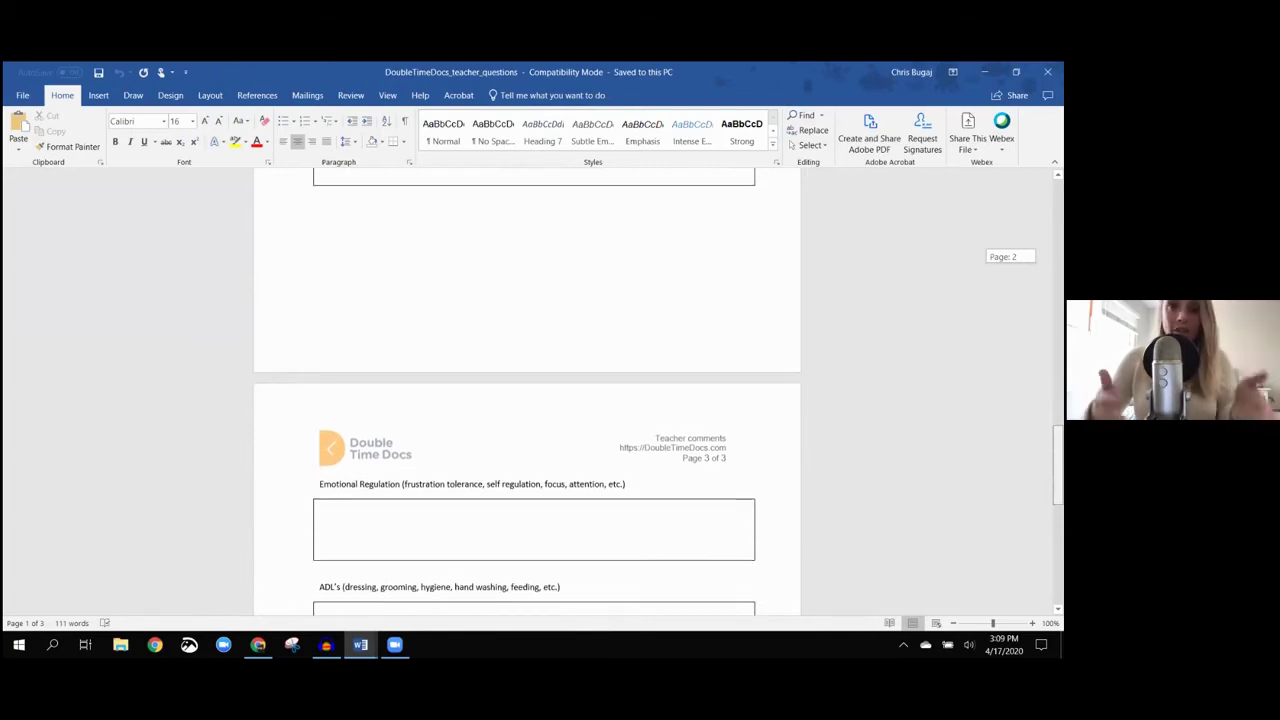
pyautogui.scroll(-3, 527, 400)
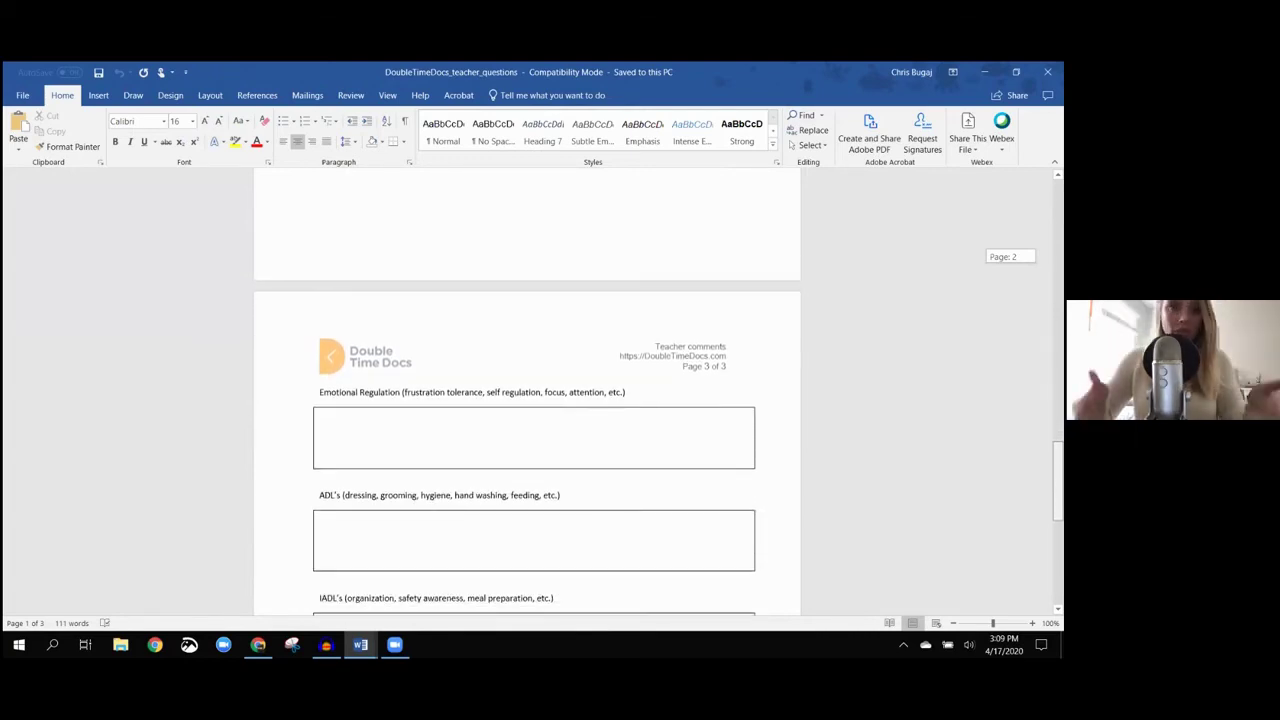
pyautogui.scroll(-1, 534, 400)
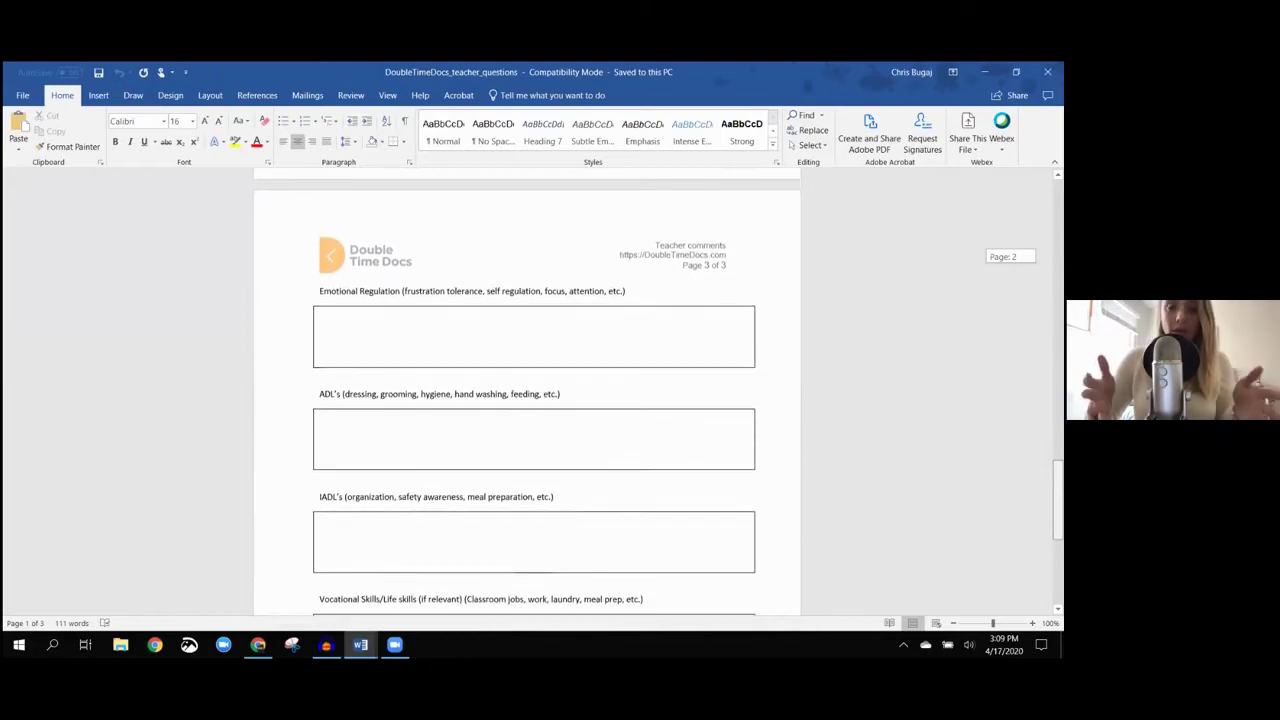
pyautogui.scroll(-1, 534, 400)
pyautogui.scroll(-1, 534, 400)
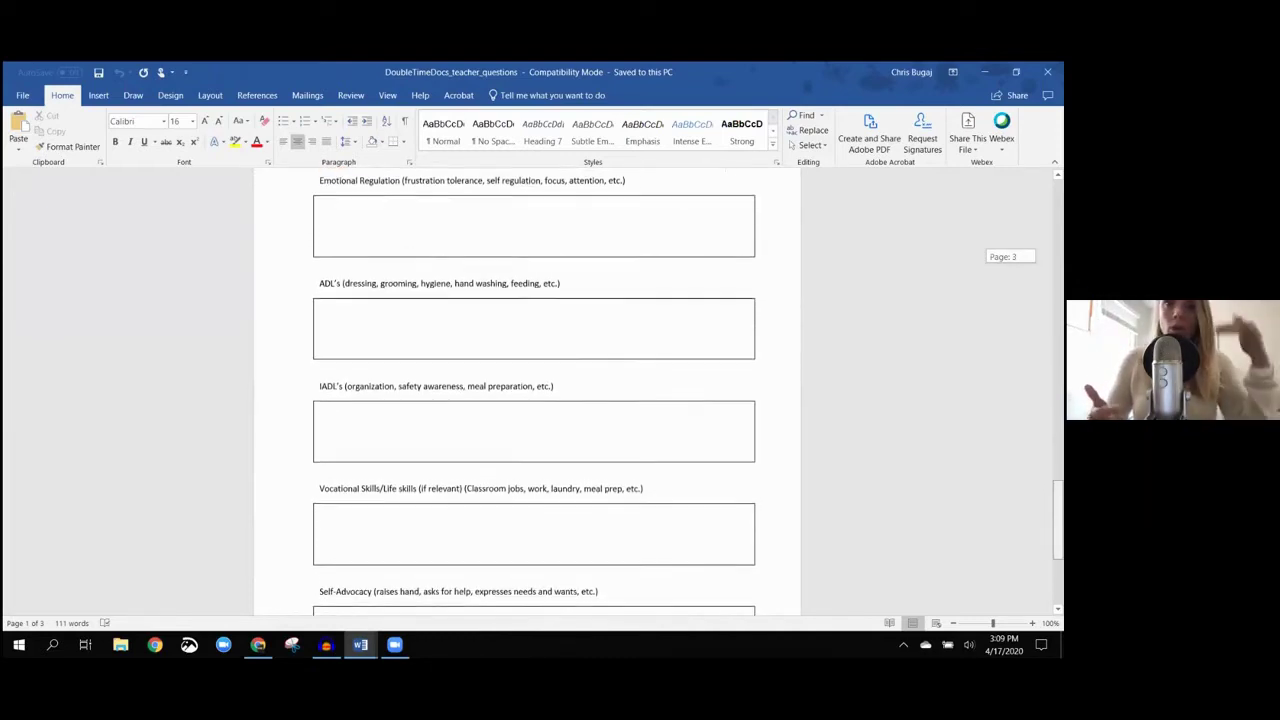
pyautogui.scroll(-1, 534, 400)
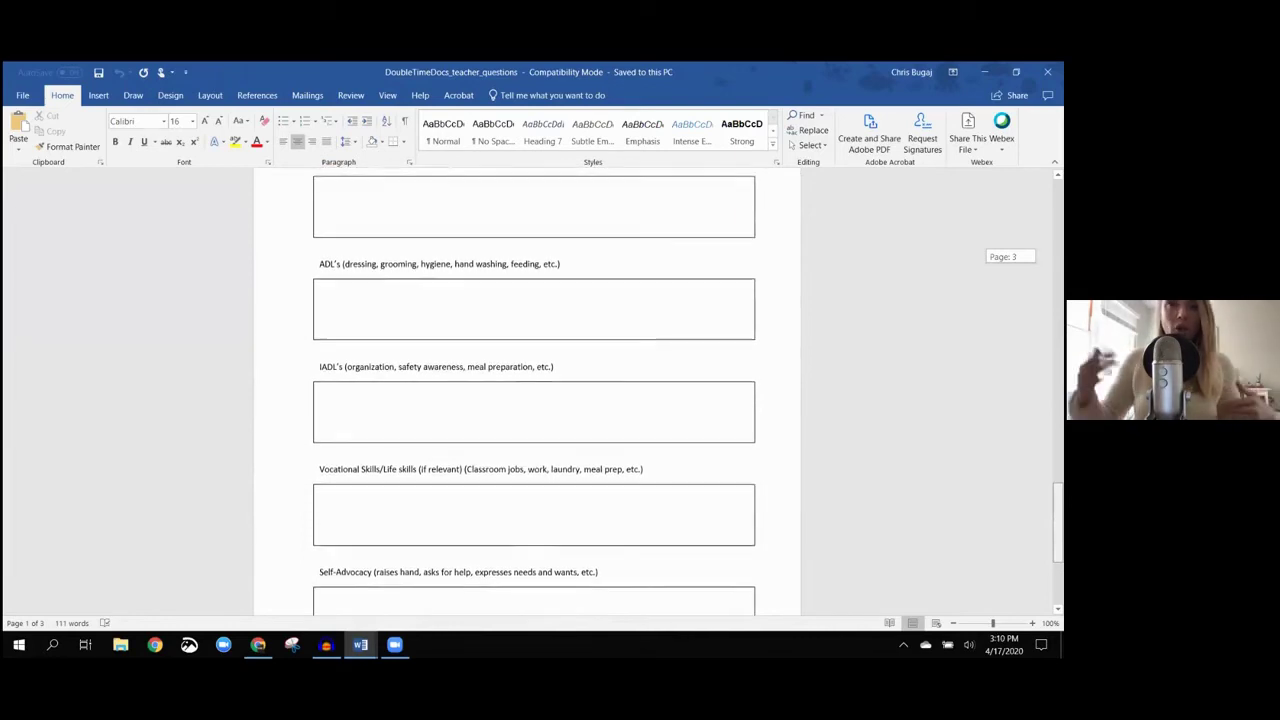
pyautogui.scroll(-1, 534, 400)
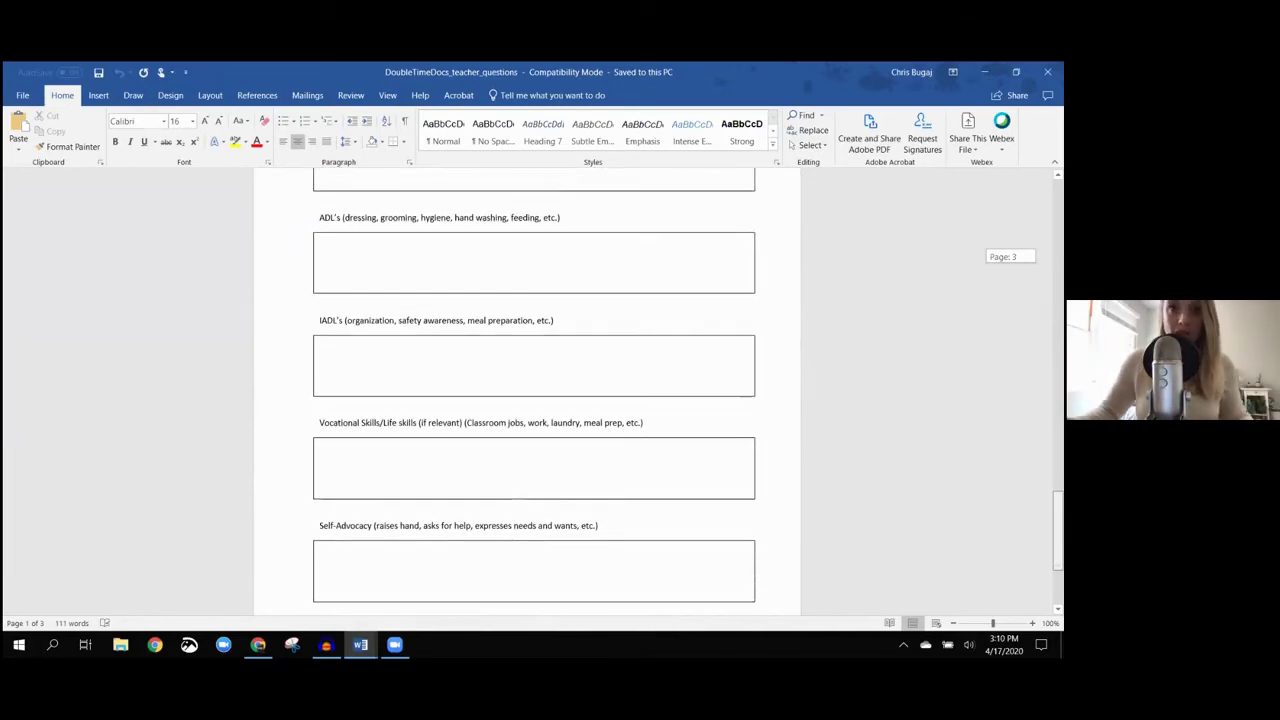
pyautogui.scroll(-1, 534, 400)
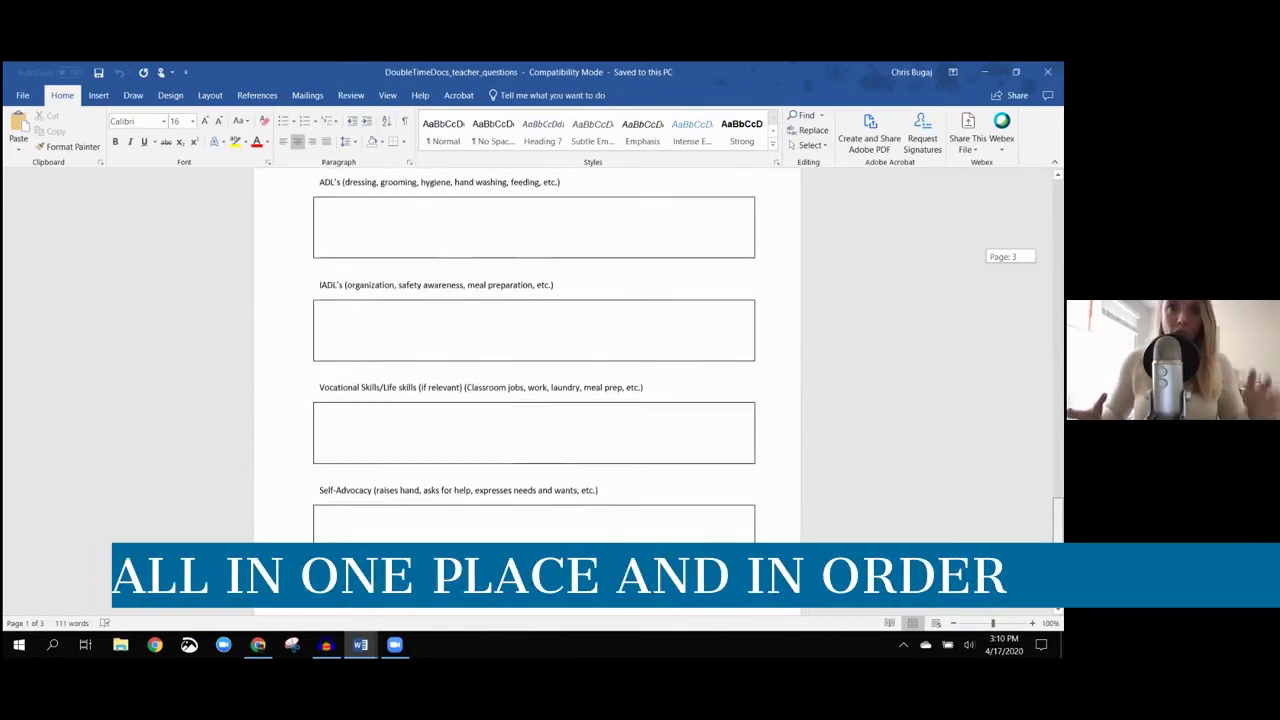
pyautogui.scroll(-3, 534, 400)
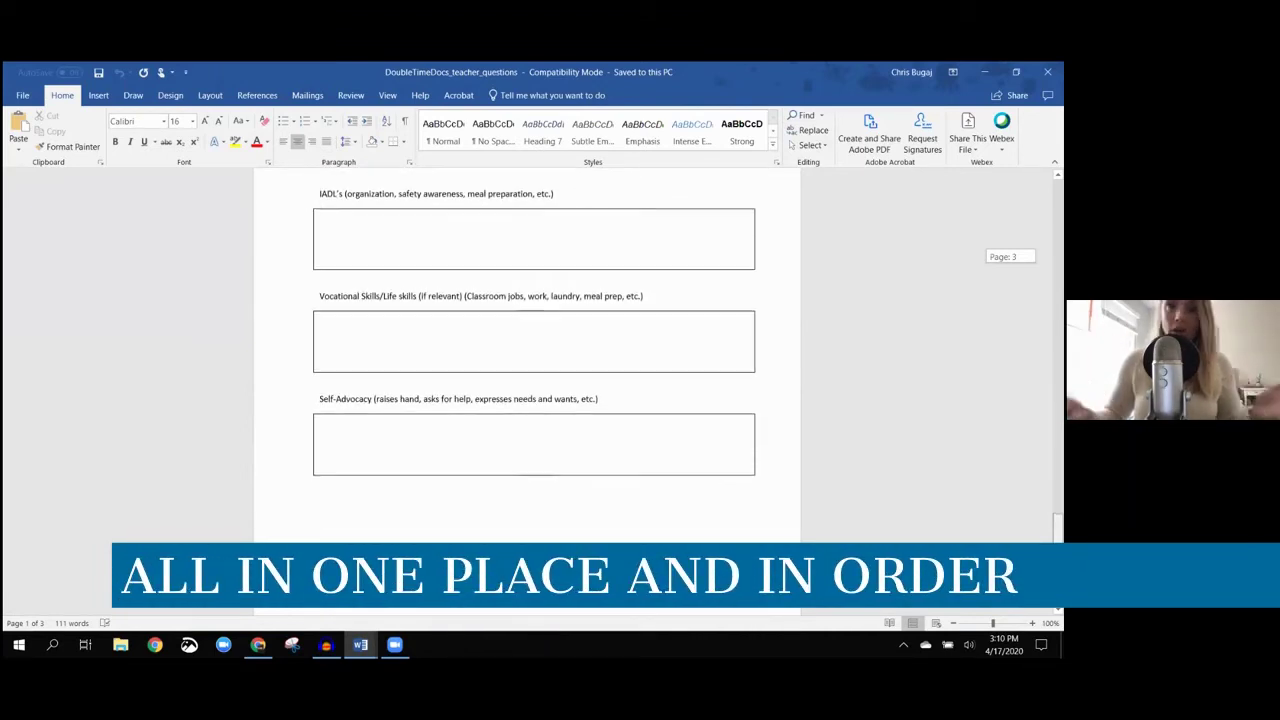
pyautogui.scroll(-1, 534, 400)
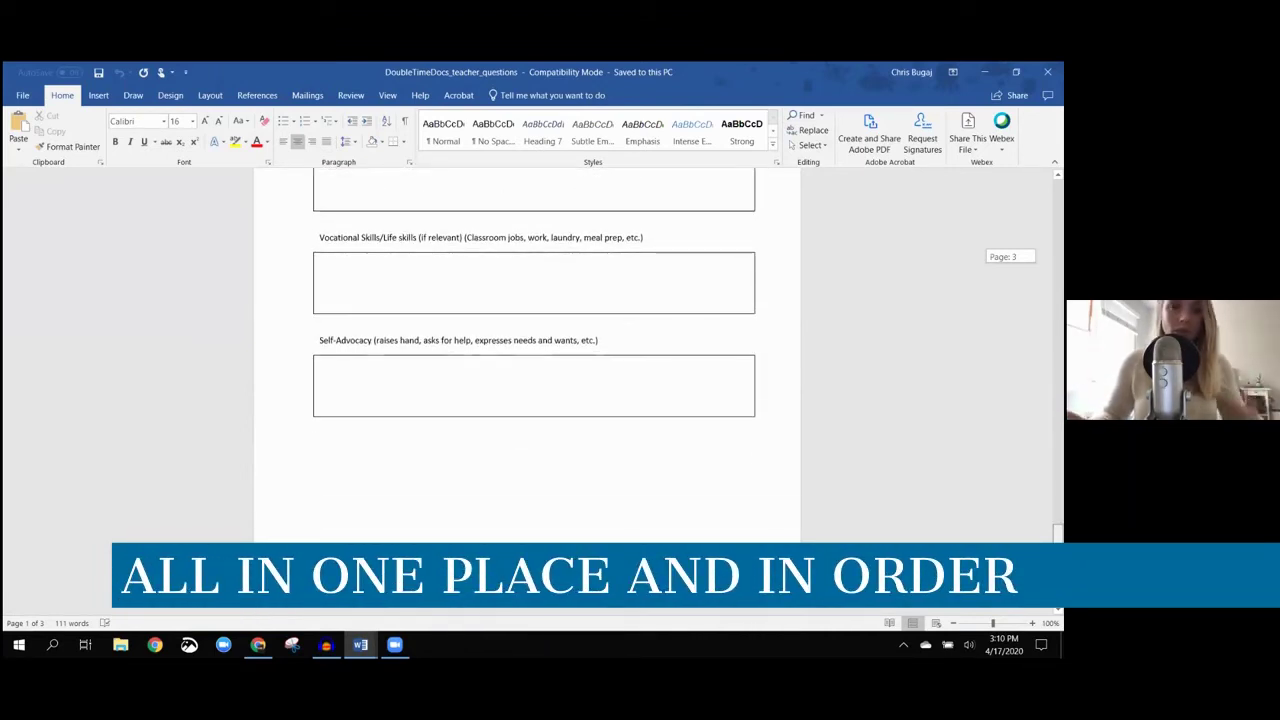
# Step: Look back through the teacher form from the page 3 questions to the Technology question on page 2
pyautogui.scroll(7, 534, 400)
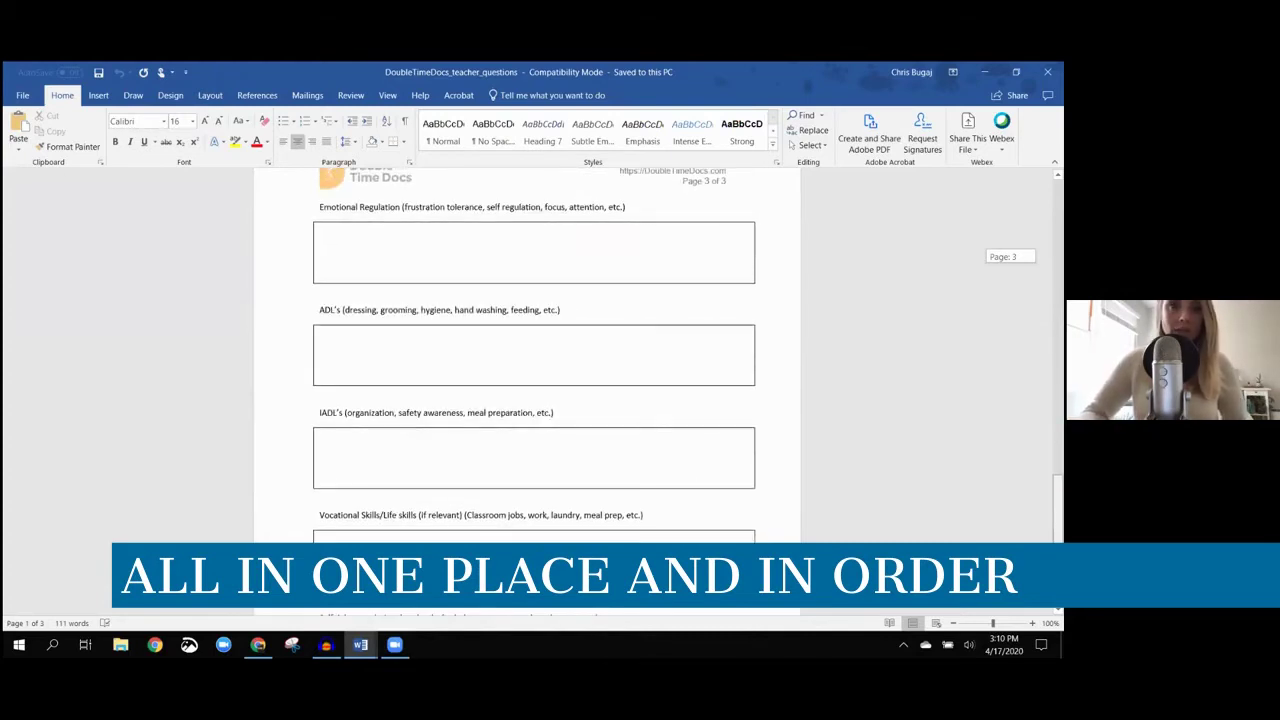
pyautogui.scroll(5, 534, 400)
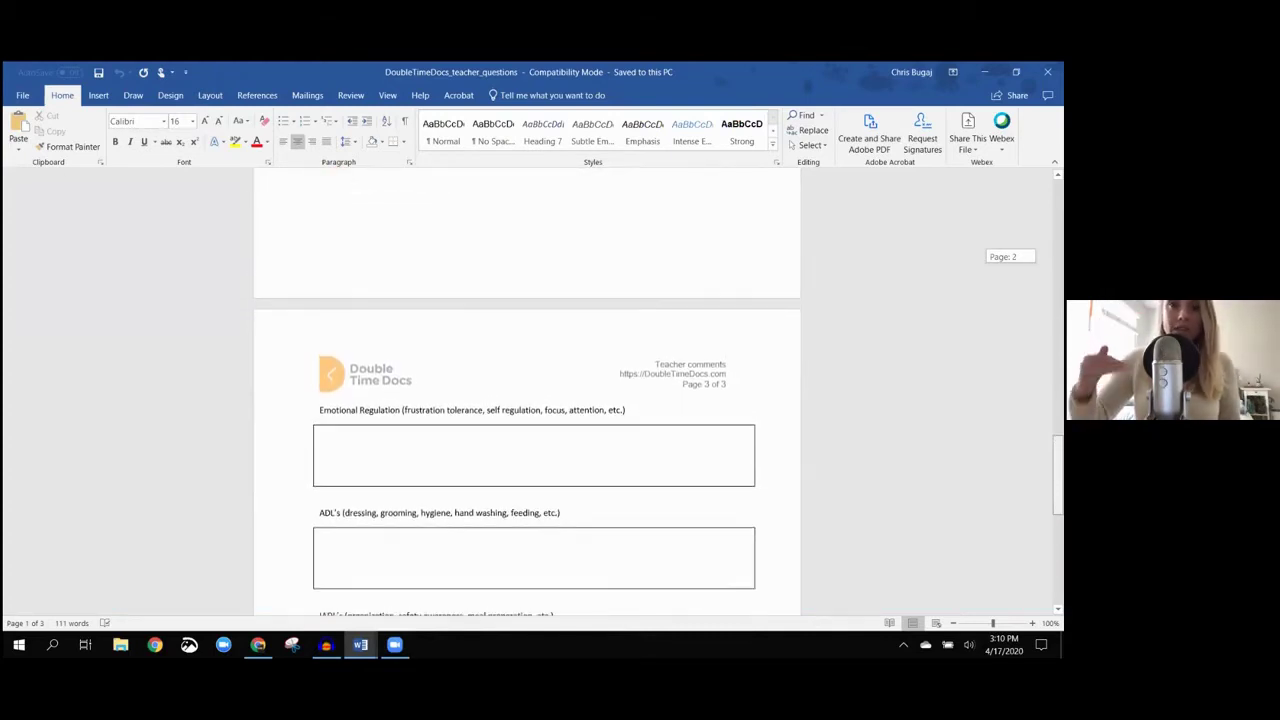
pyautogui.scroll(3, 534, 400)
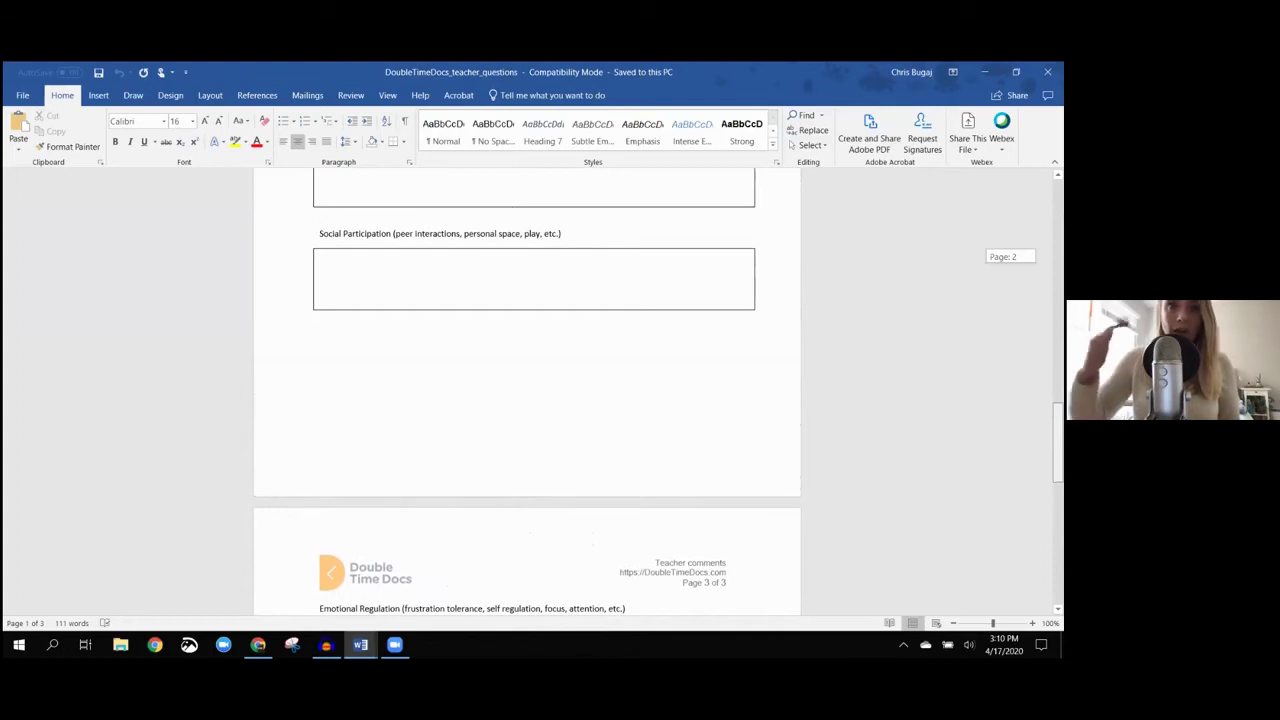
pyautogui.scroll(1, 534, 400)
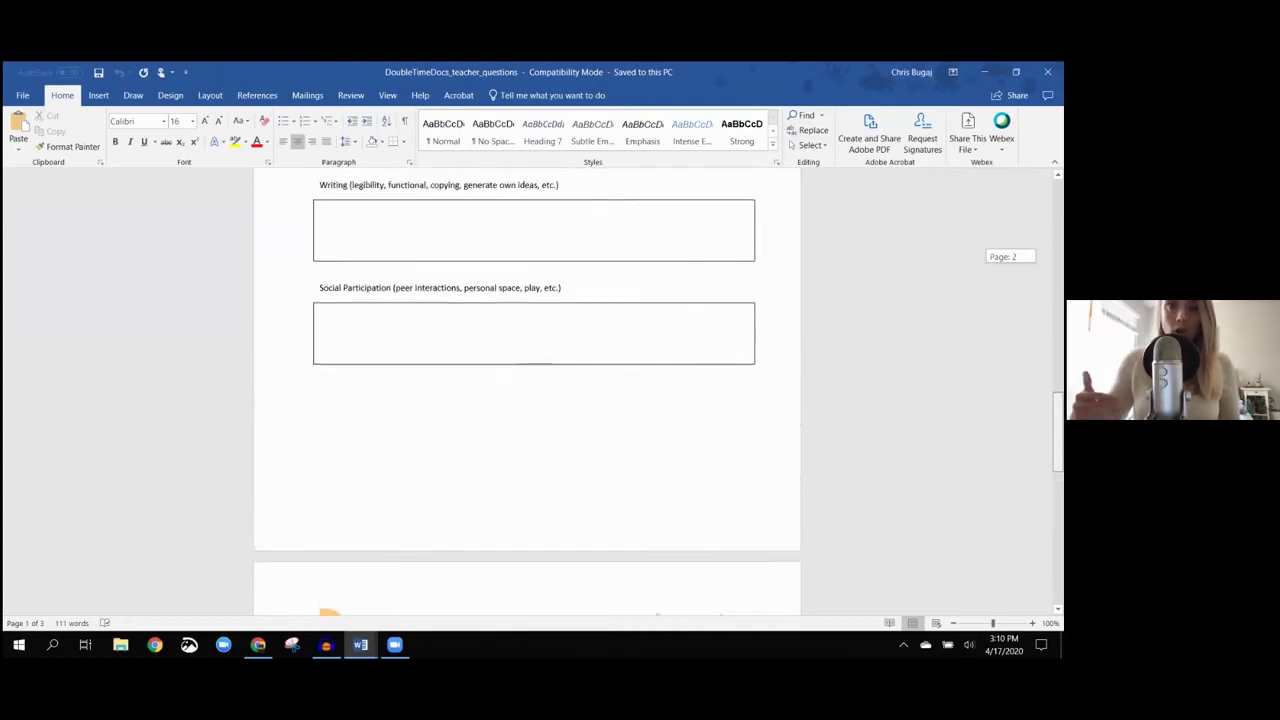
pyautogui.scroll(2, 534, 400)
pyautogui.scroll(2, 534, 400)
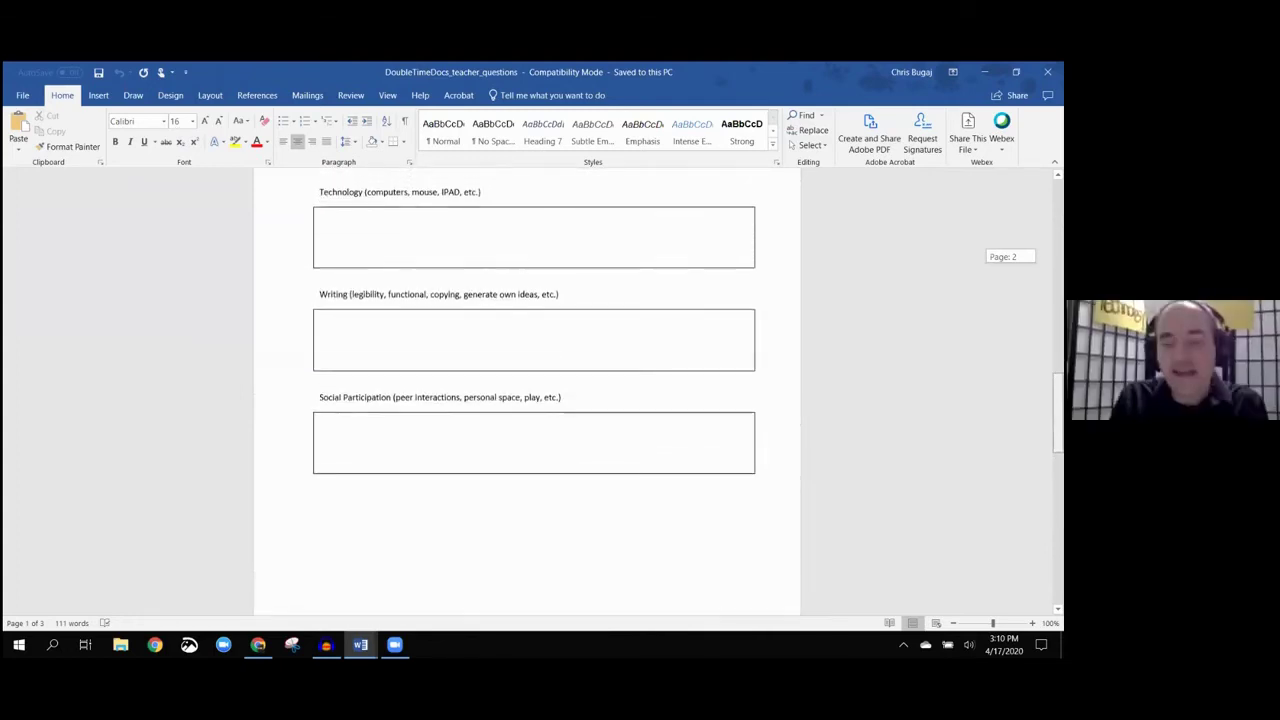
# Step: Look back through the teacher form from the Technology question on page 2 to the student details on page 1
pyautogui.scroll(1, 534, 400)
pyautogui.scroll(1, 534, 400)
pyautogui.scroll(1, 534, 400)
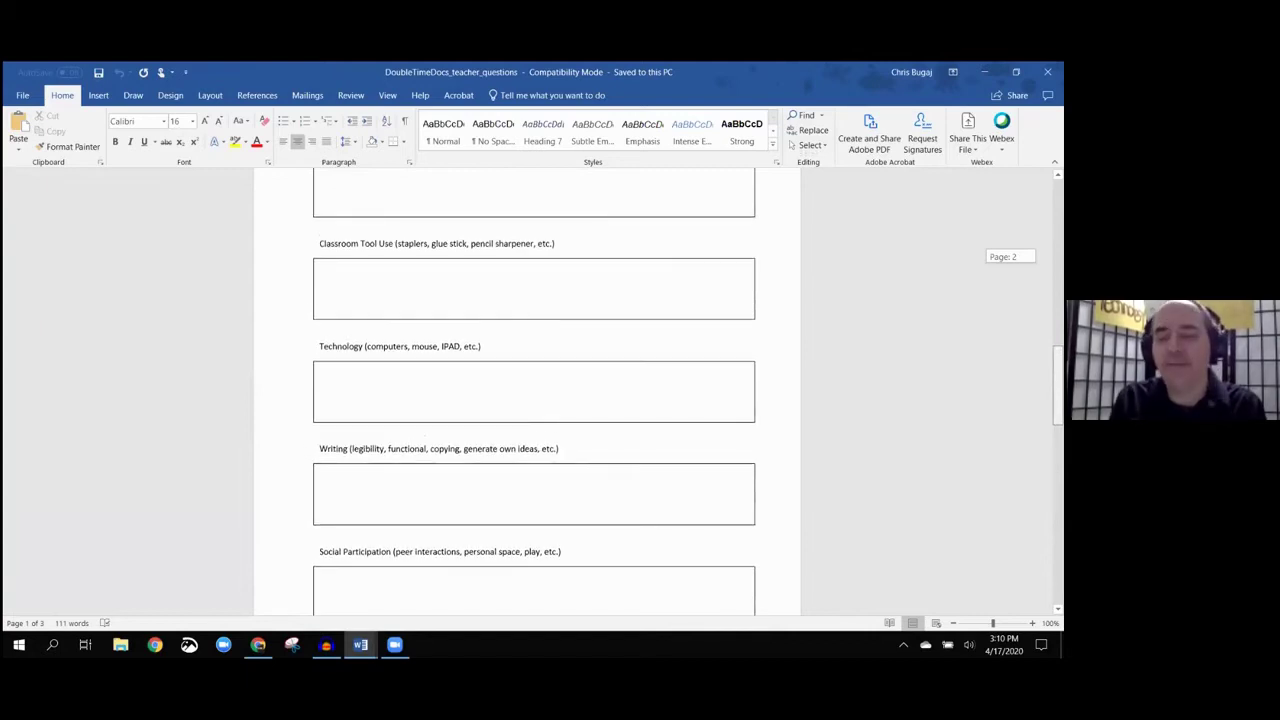
pyautogui.scroll(1, 534, 400)
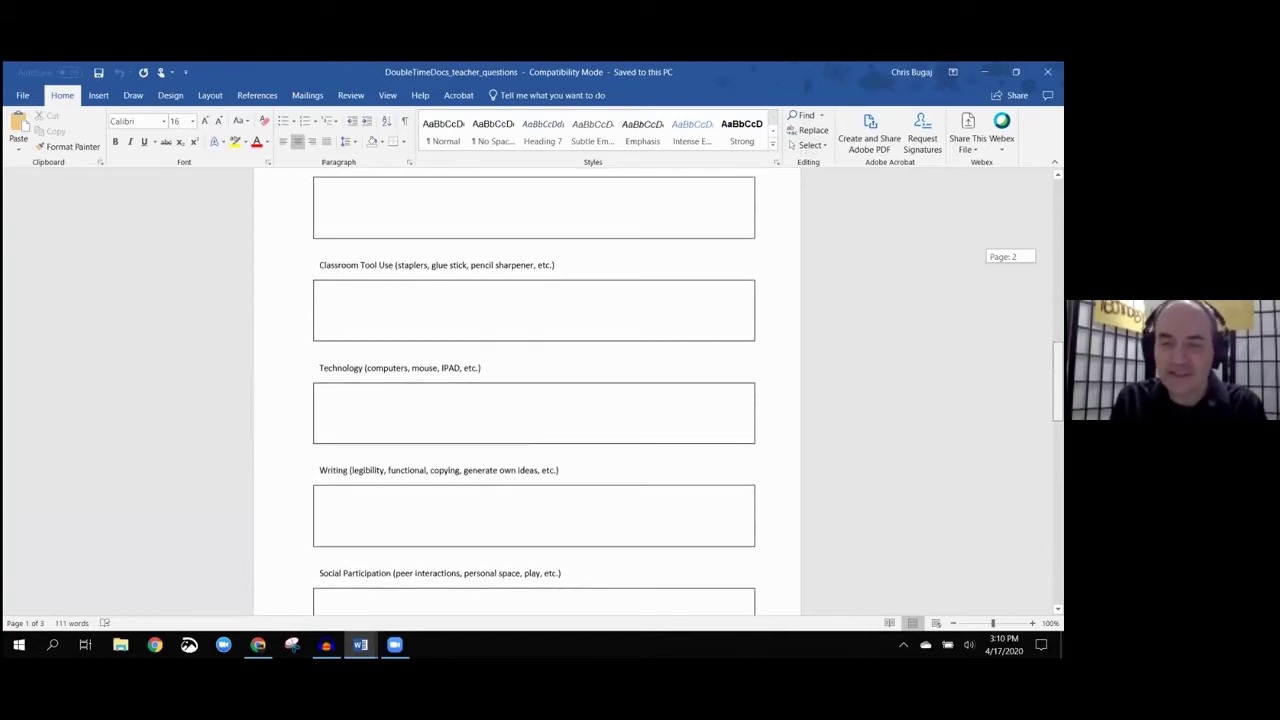
pyautogui.scroll(-2, 534, 400)
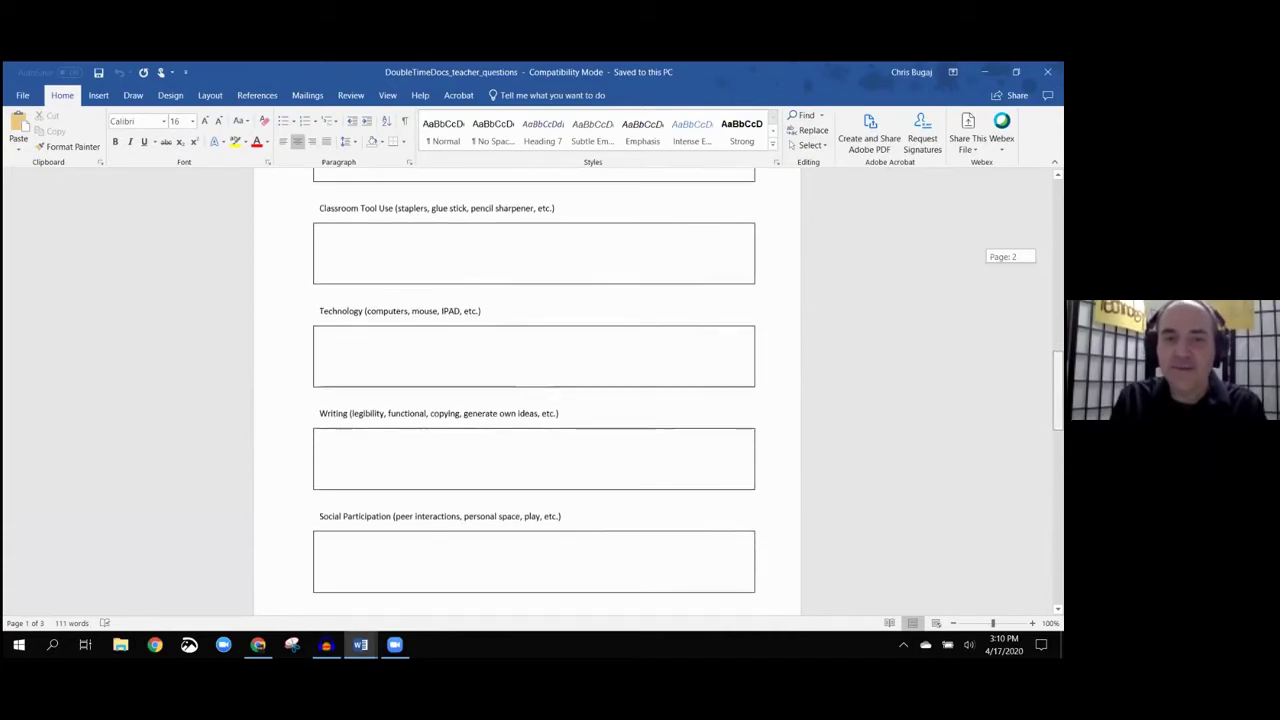
pyautogui.scroll(7, 527, 393)
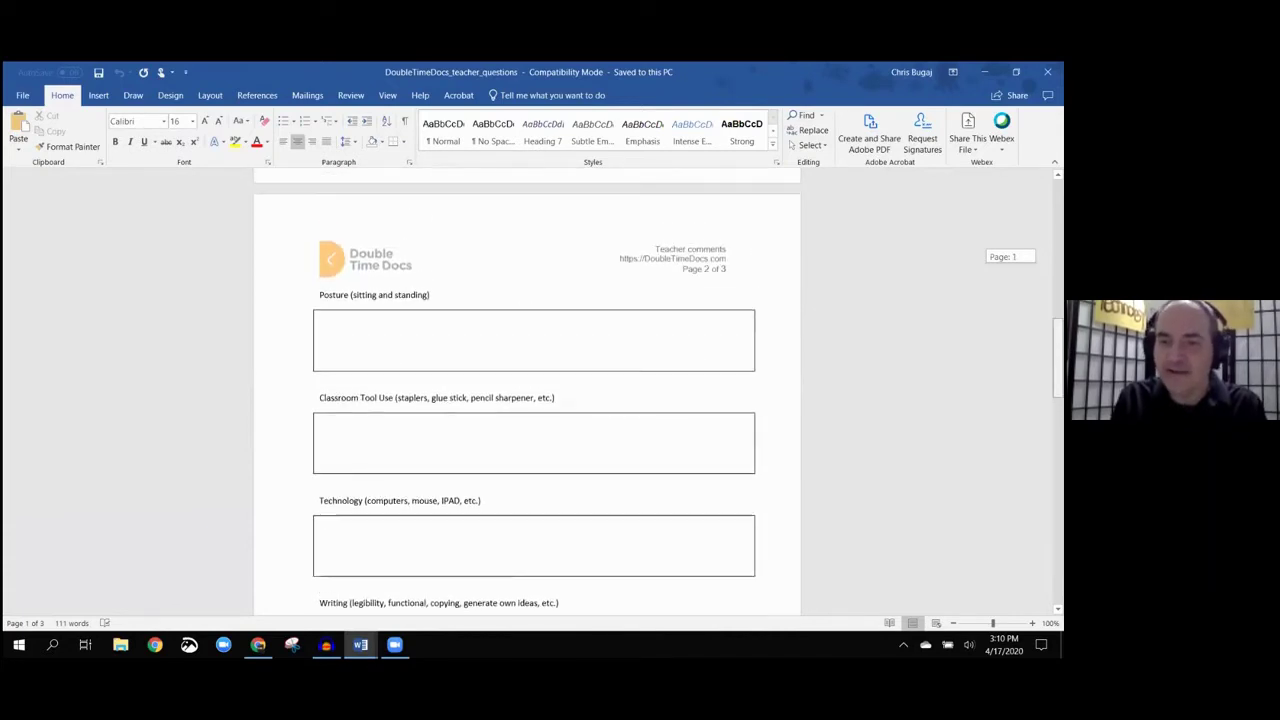
pyautogui.scroll(2, 527, 393)
pyautogui.scroll(2, 527, 393)
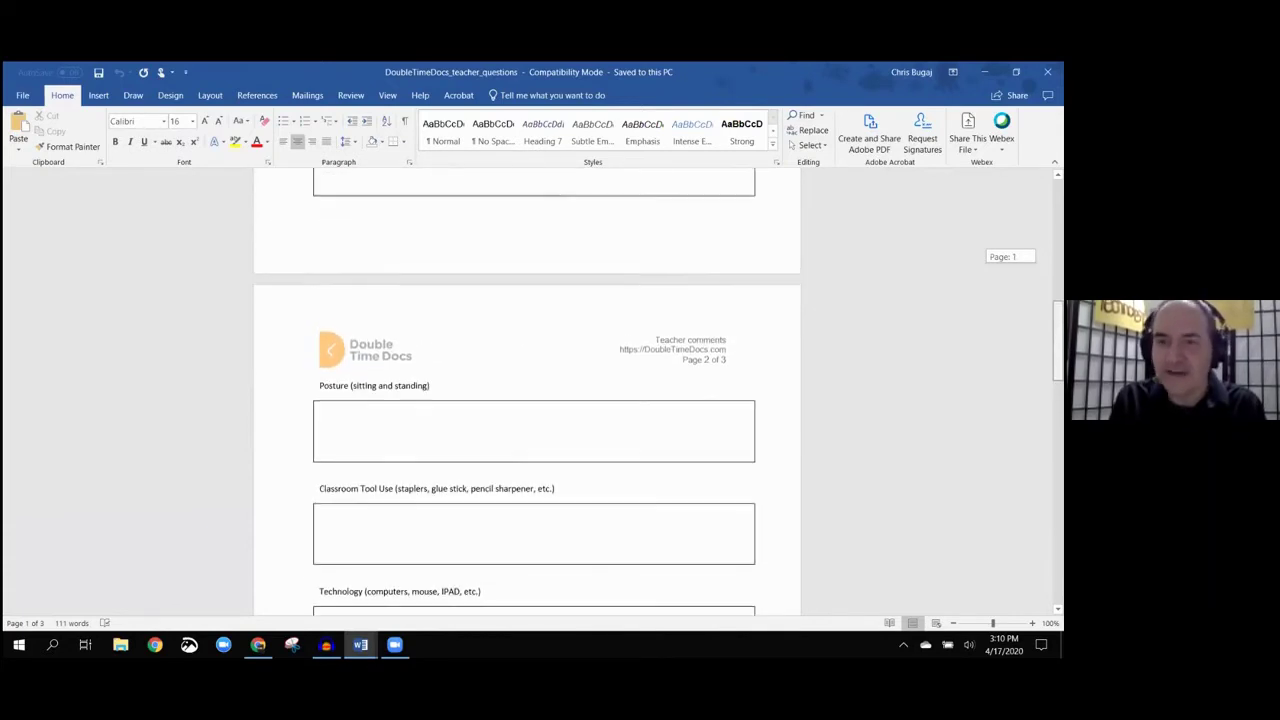
pyautogui.scroll(10, 527, 393)
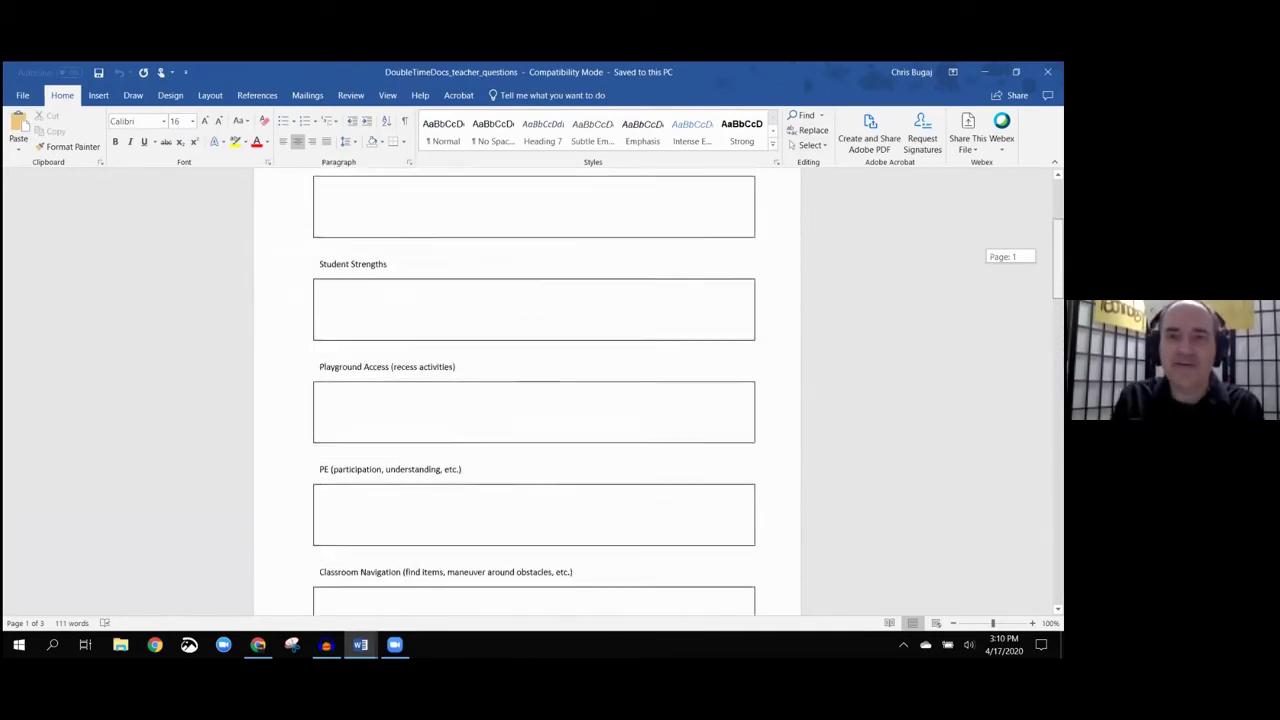
pyautogui.scroll(6, 527, 393)
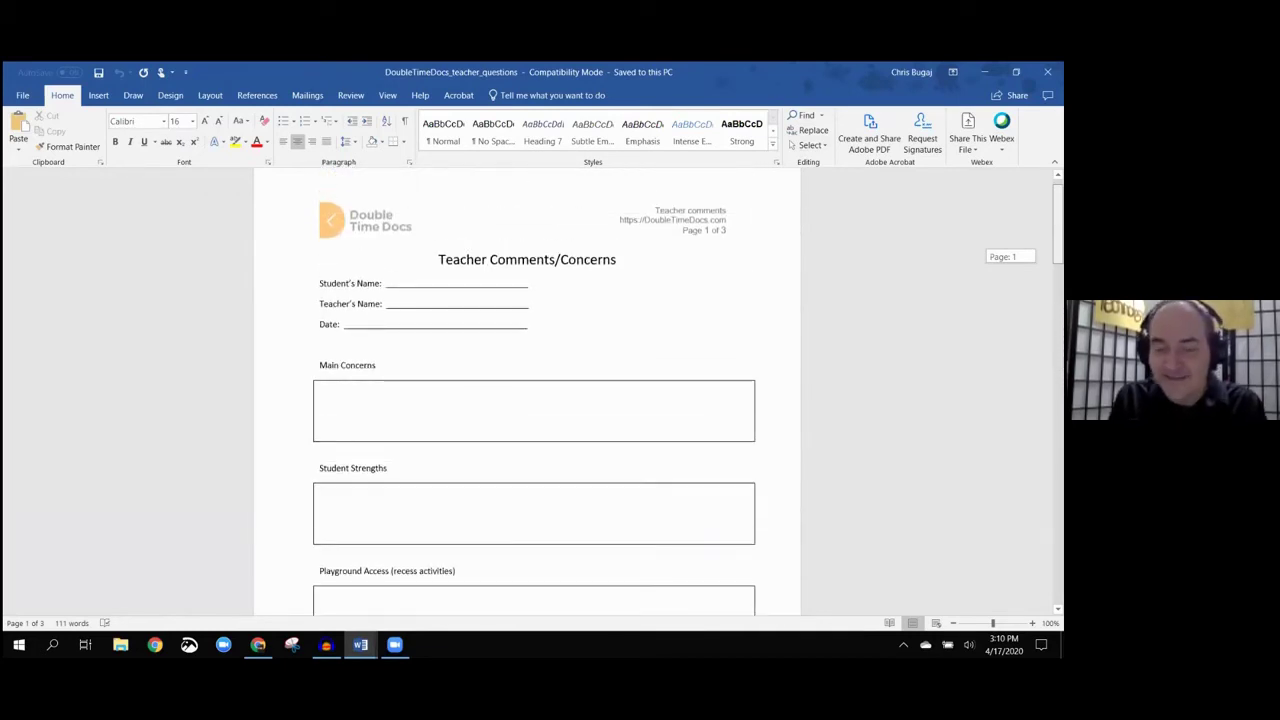
# Step: Review the page 1 questions of the teacher form again, down to Classroom Navigation
pyautogui.scroll(-2, 527, 393)
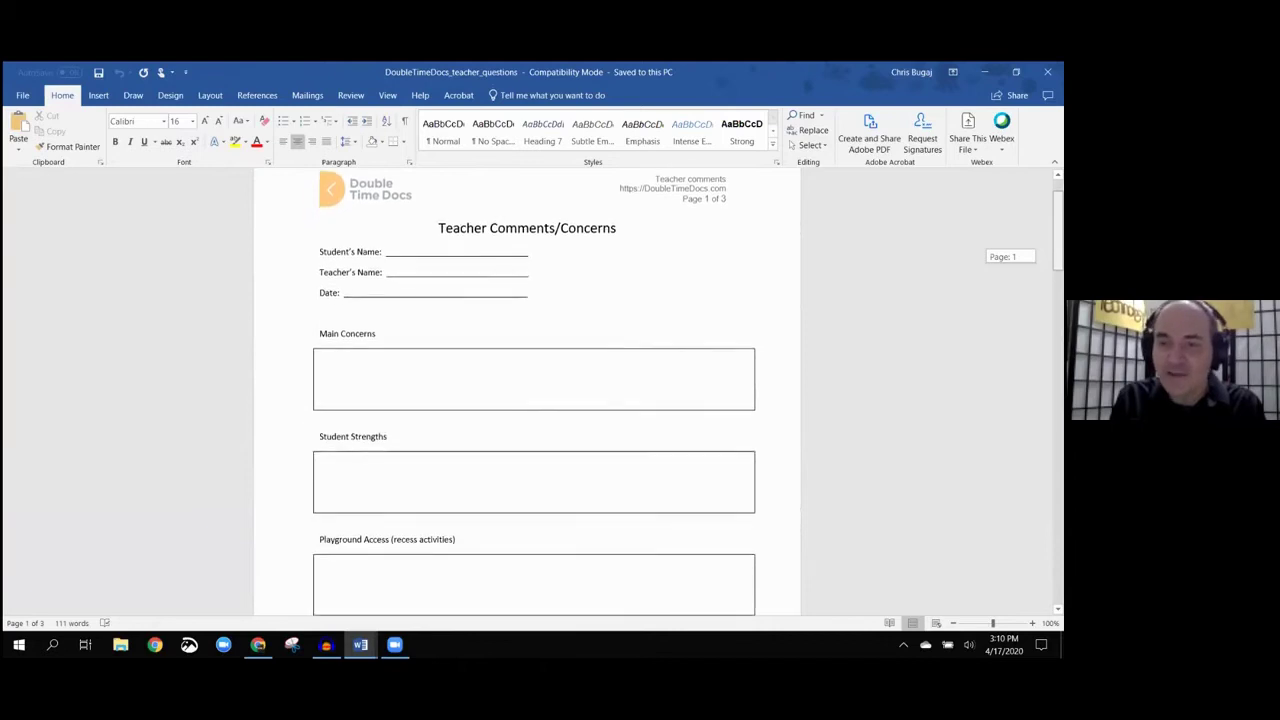
pyautogui.scroll(-10, 527, 393)
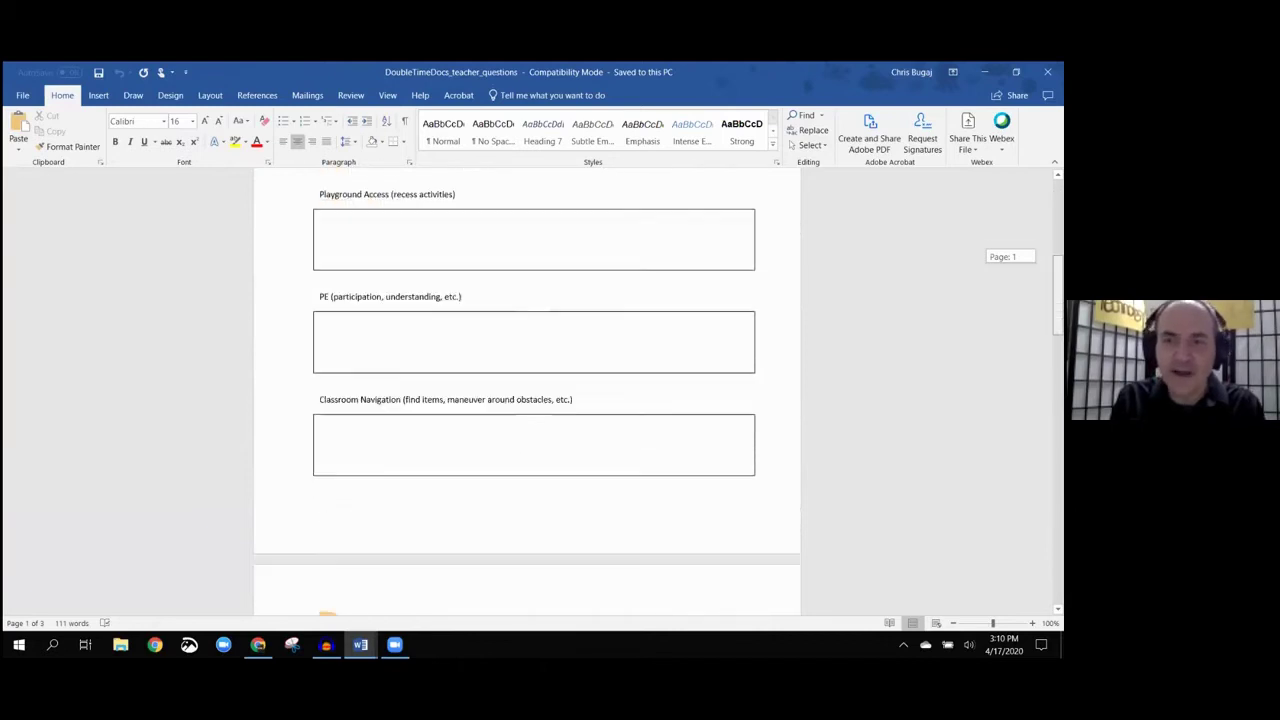
pyautogui.scroll(-3, 527, 393)
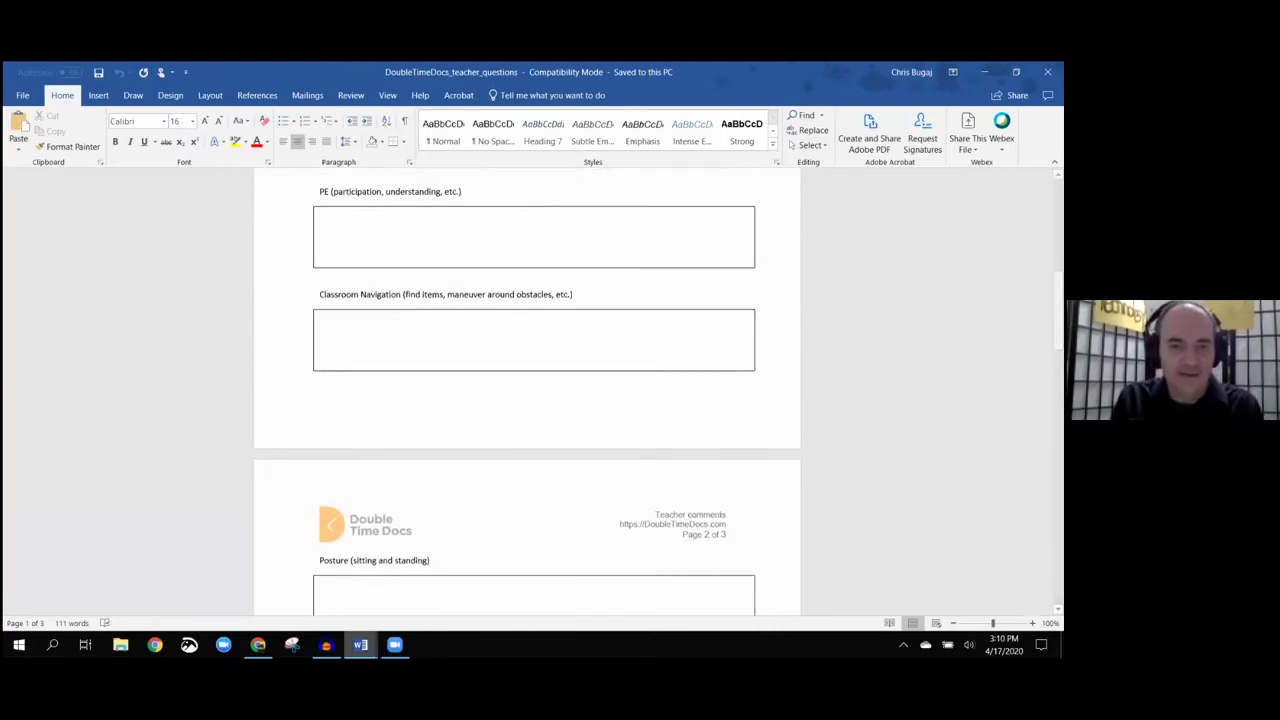
# Step: Switch to the maximized caregiver comments form and review its questions through IADL's on page 2
pyautogui.moveTo(361, 644)
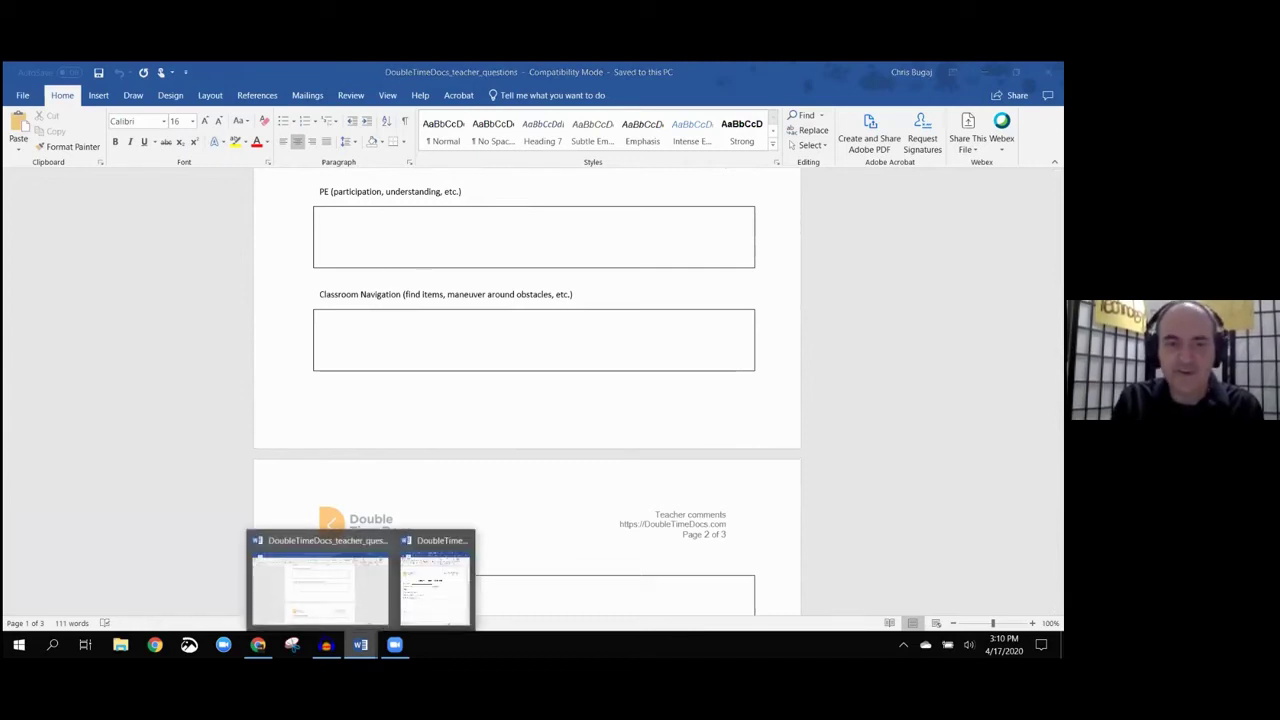
pyautogui.moveTo(421, 609)
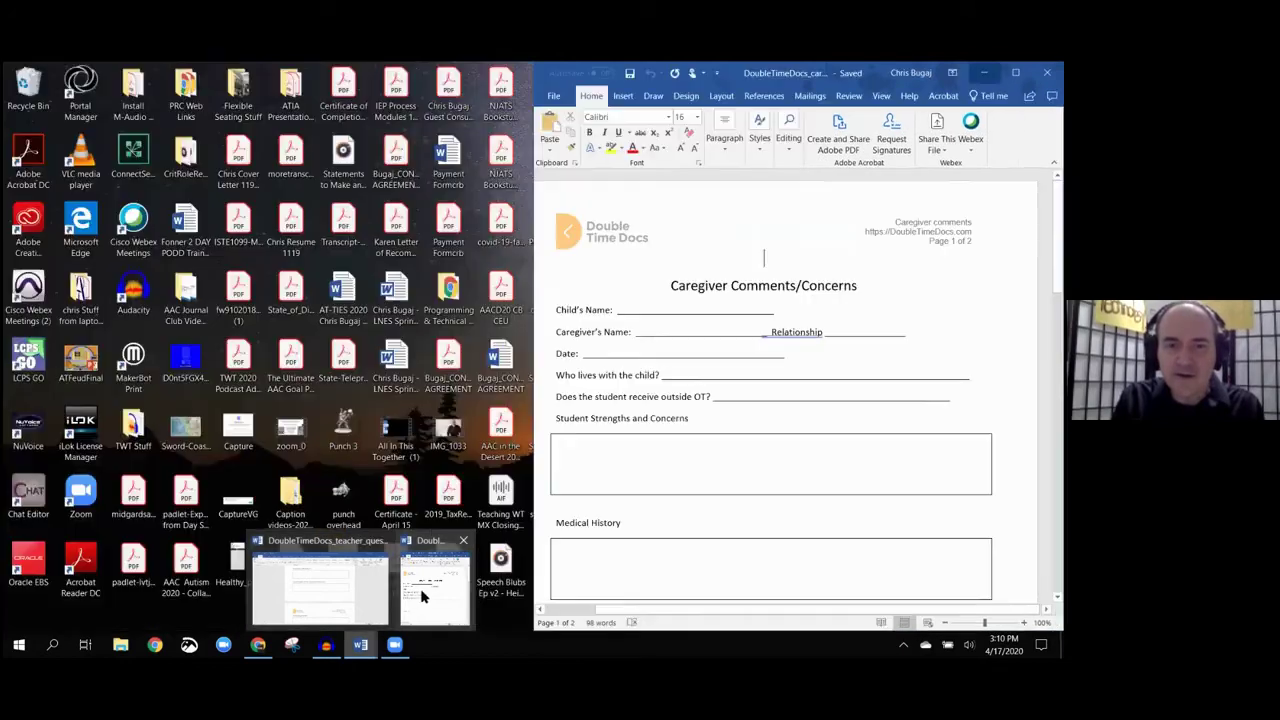
pyautogui.click(421, 596)
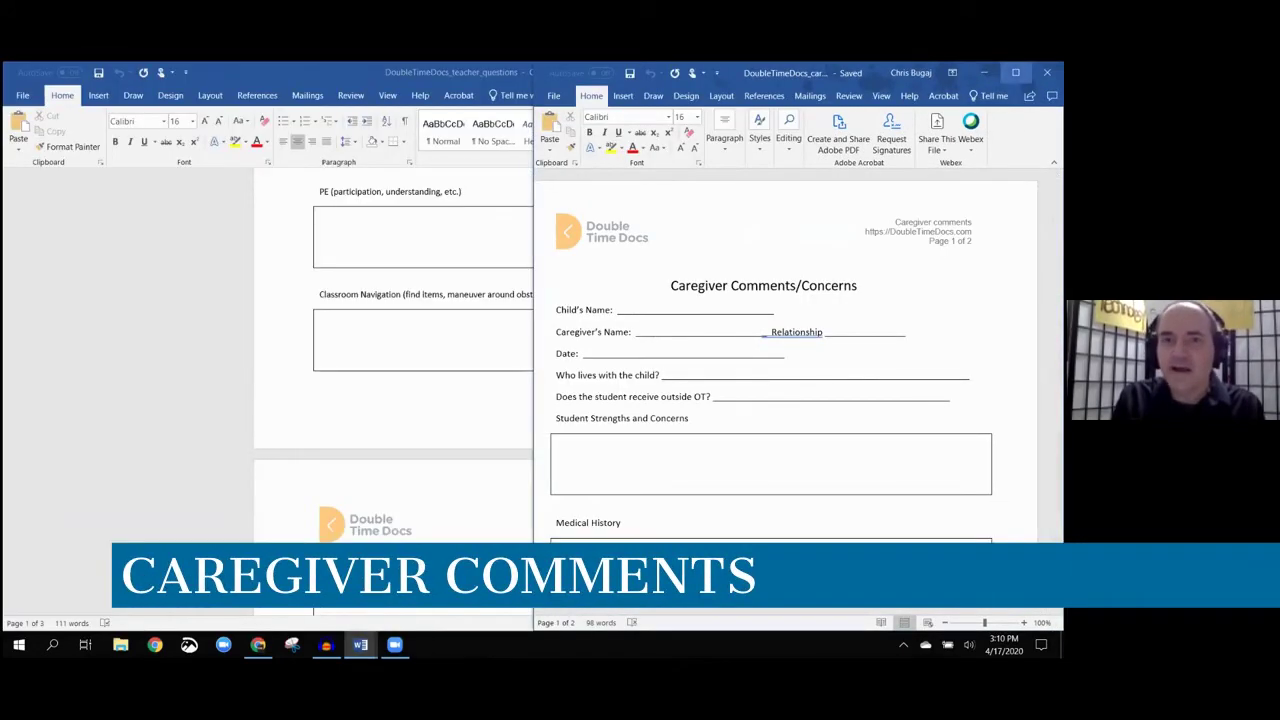
pyautogui.click(1015, 72)
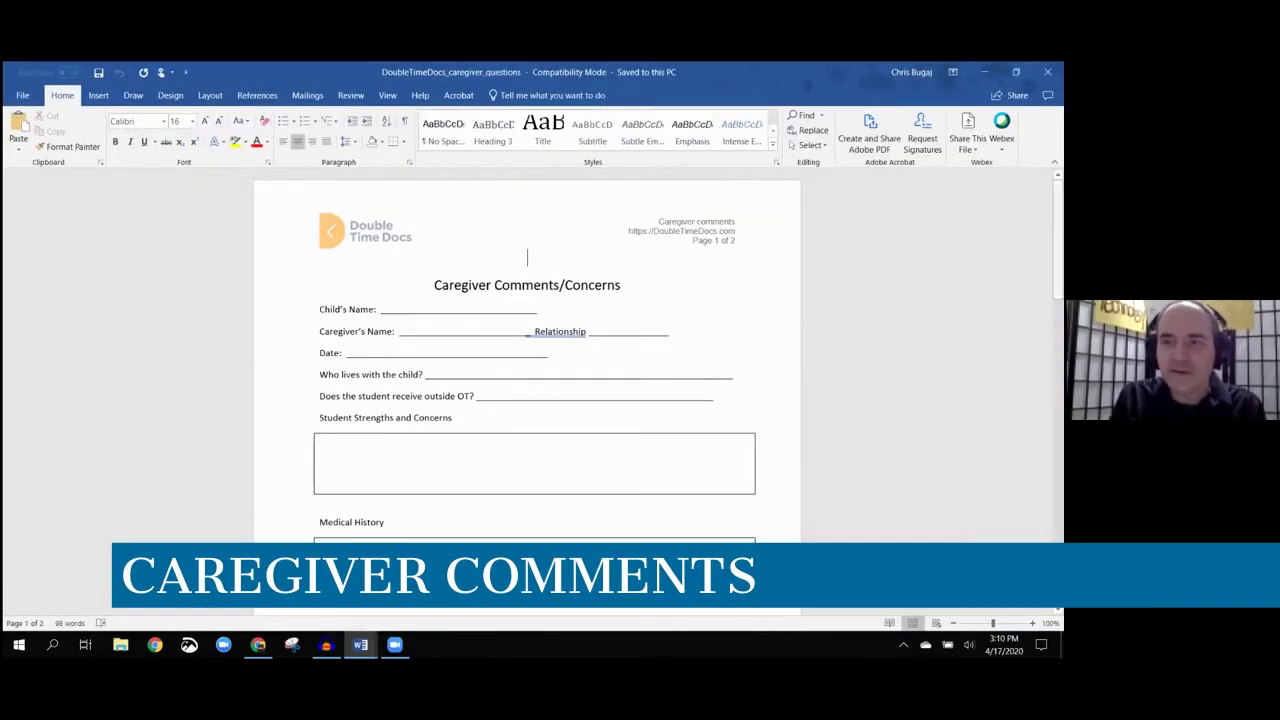
pyautogui.moveTo(1057, 240); pyautogui.dragTo(1057, 474)
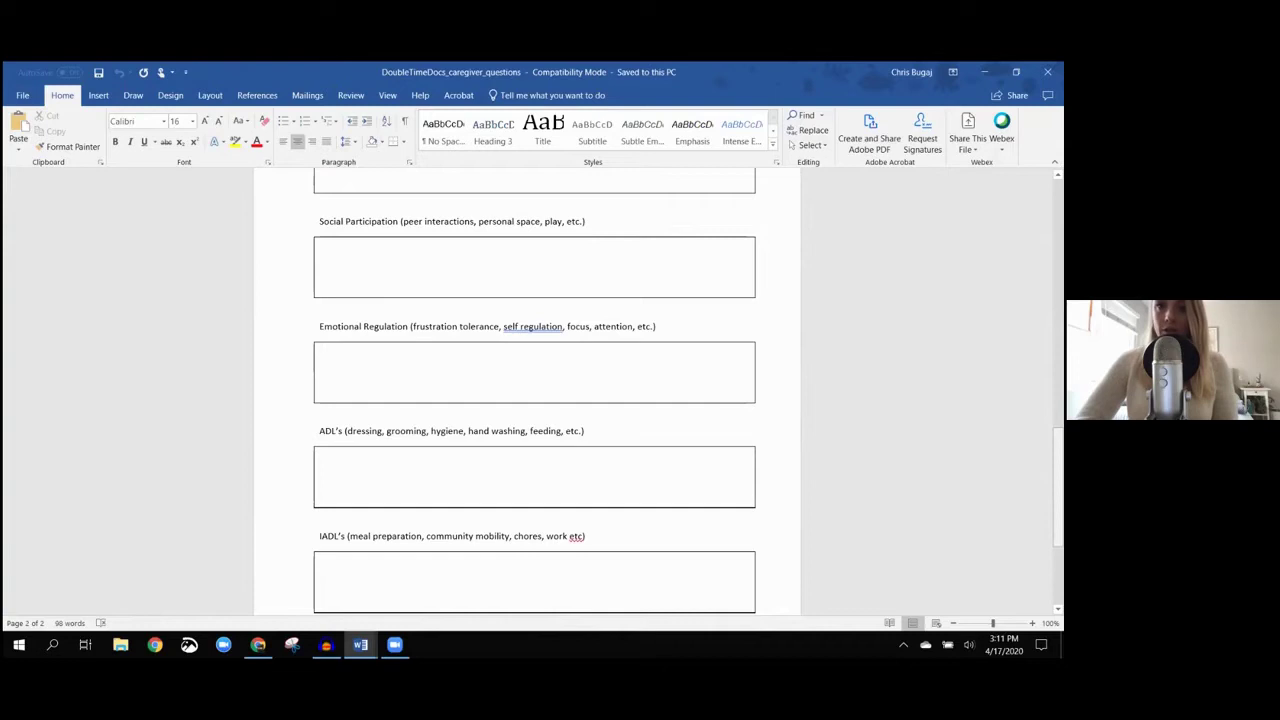
# Step: Minimize the caregiver form and return to the Quick Tips page in Chrome
pyautogui.click(984, 72)
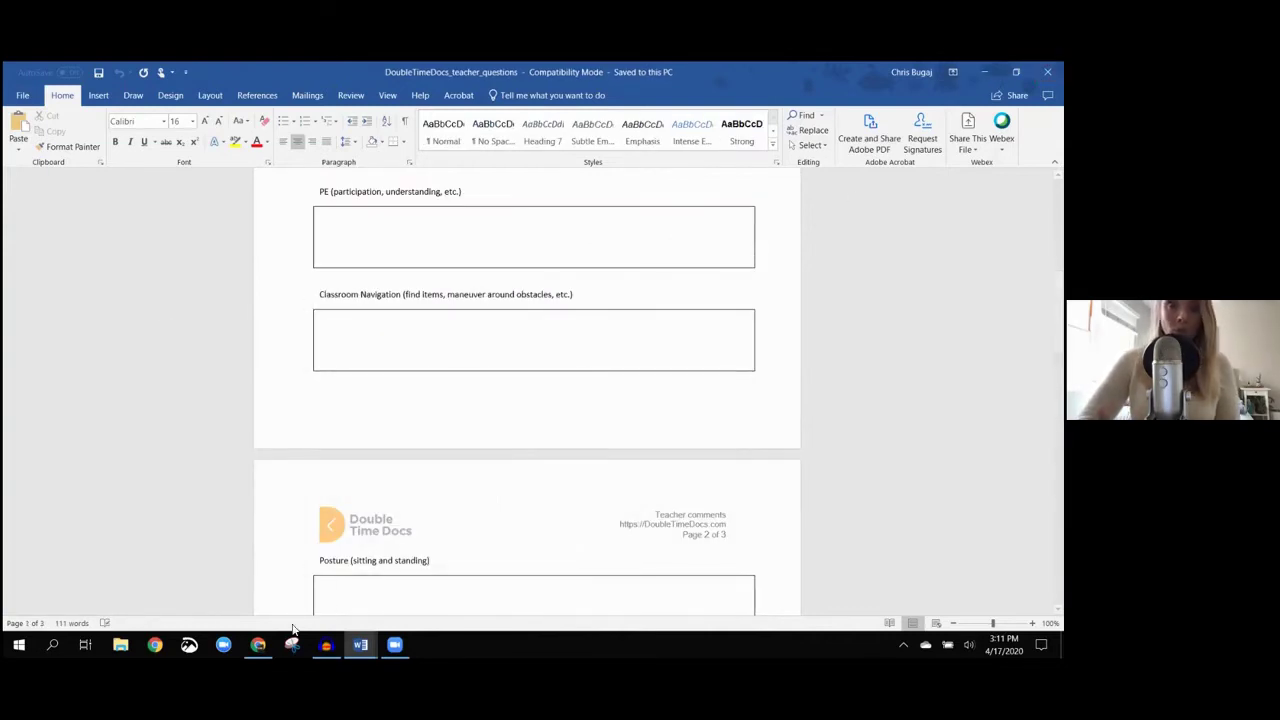
pyautogui.moveTo(258, 644)
pyautogui.click(257, 588)
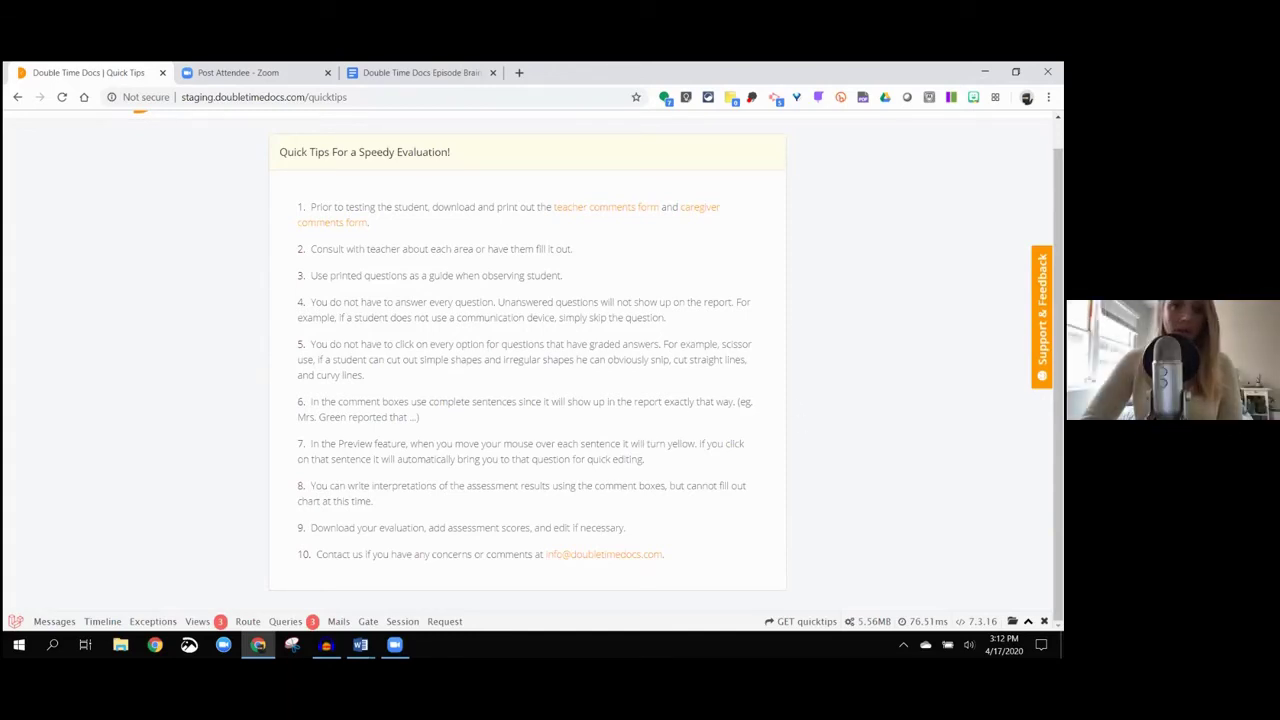
pyautogui.scroll(1, 534, 366)
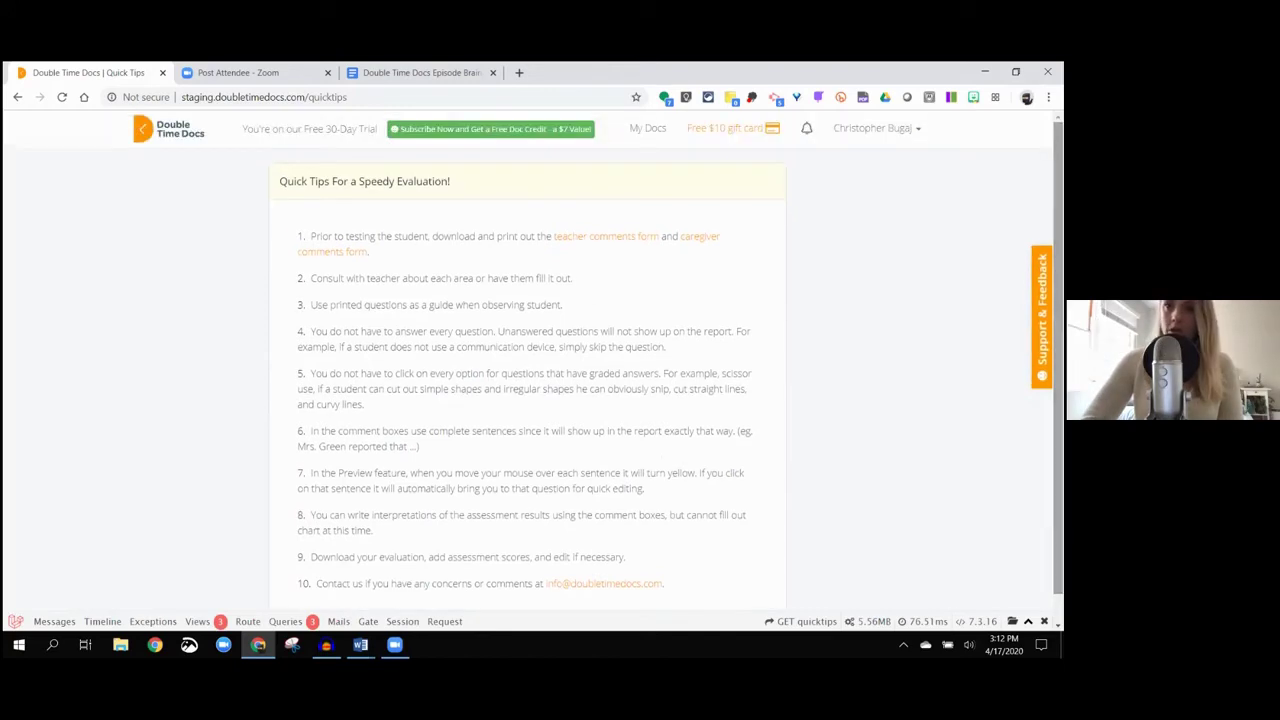
# Step: Open the April 13, 2020 Speech and Language Pathology - school evaluation from My Docs for editing and expand General Information
pyautogui.click(654, 132)
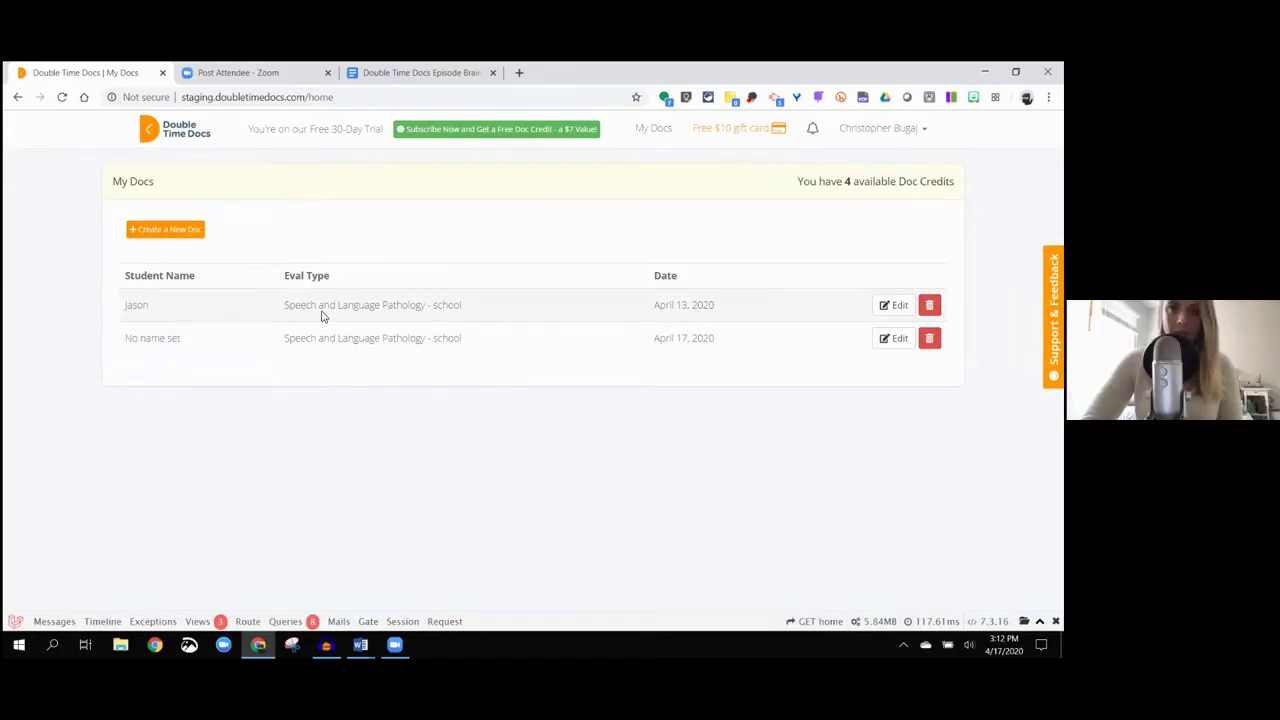
pyautogui.click(894, 305)
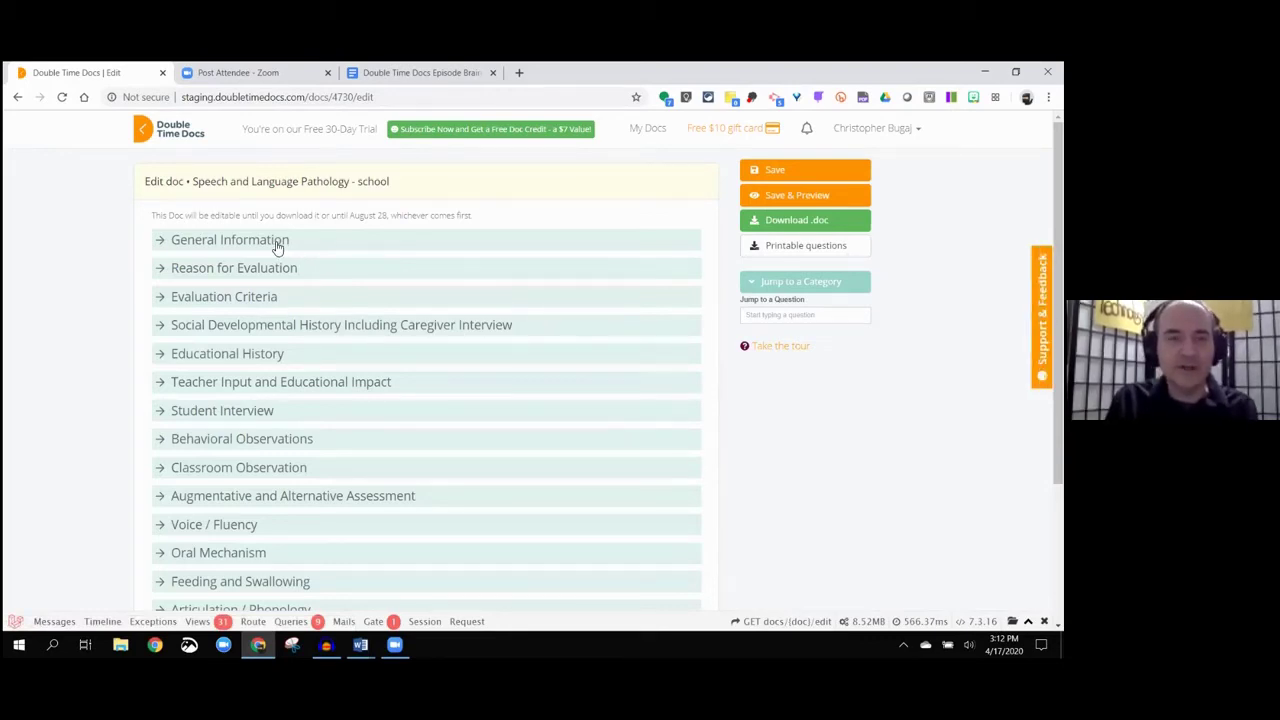
pyautogui.click(277, 247)
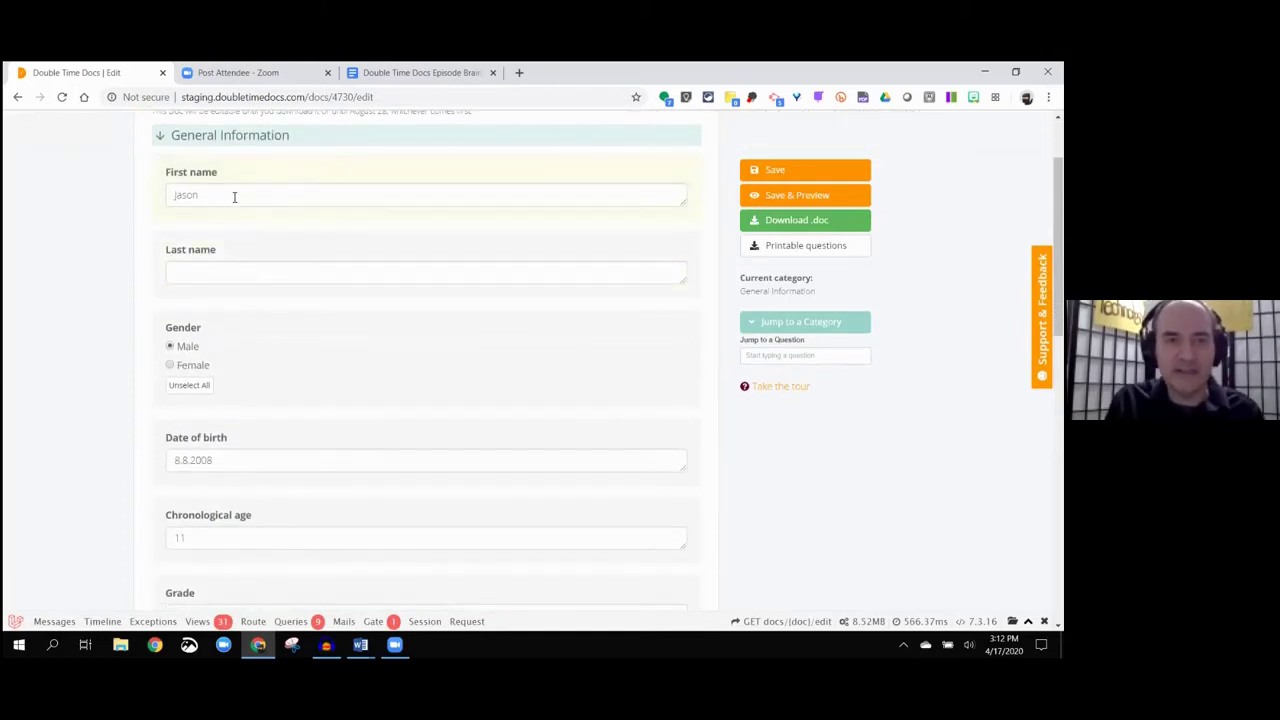
# Step: Enter the student's last name in the General Information section
pyautogui.click(238, 279)
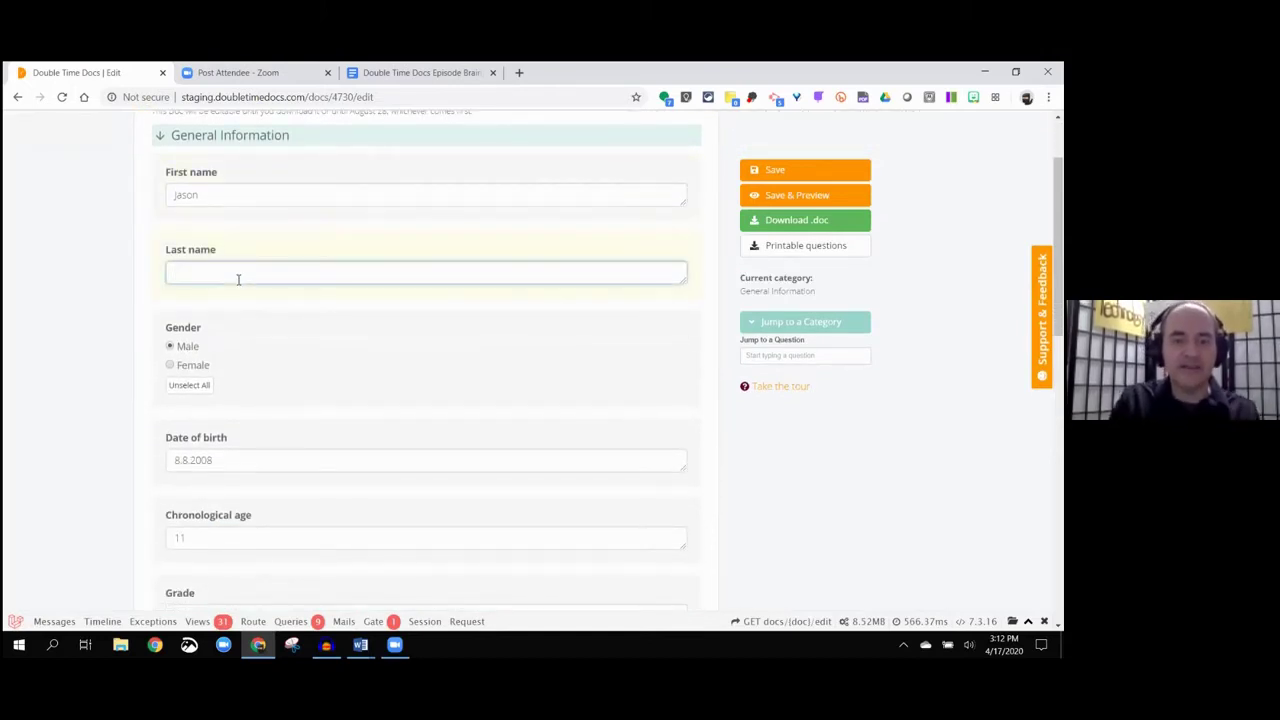
pyautogui.write('Vohl')
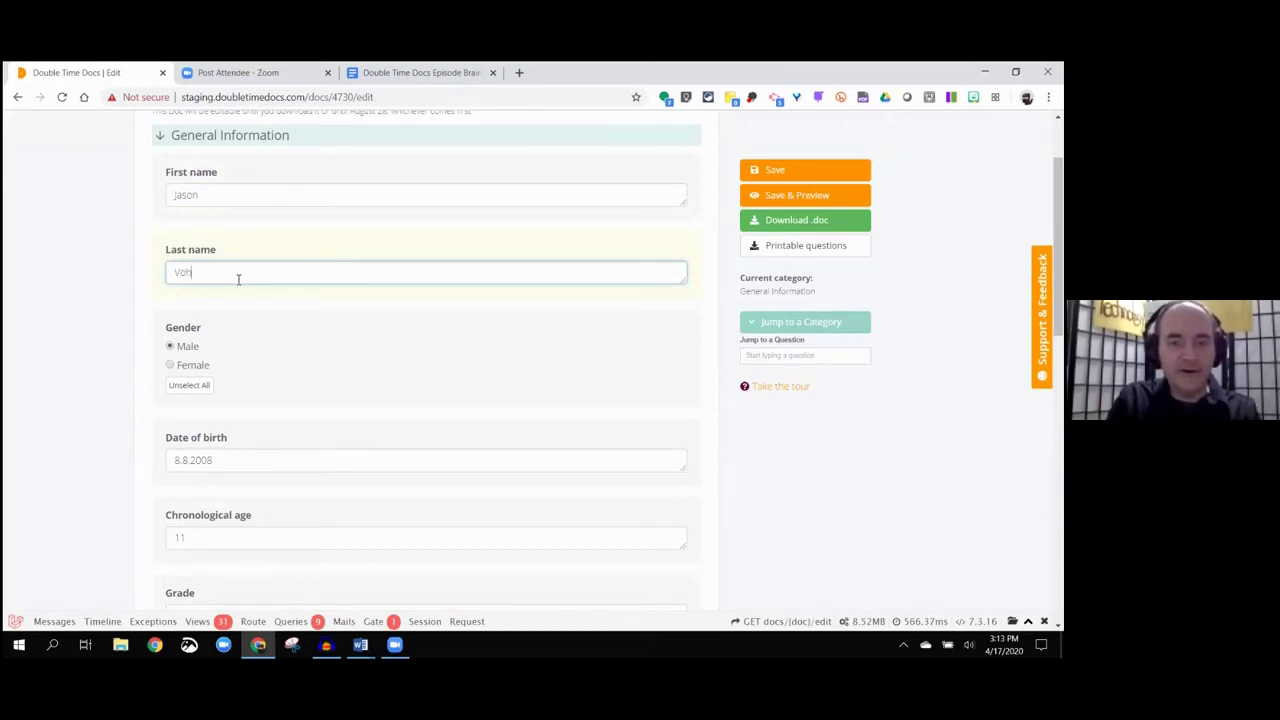
pyautogui.write('ees')
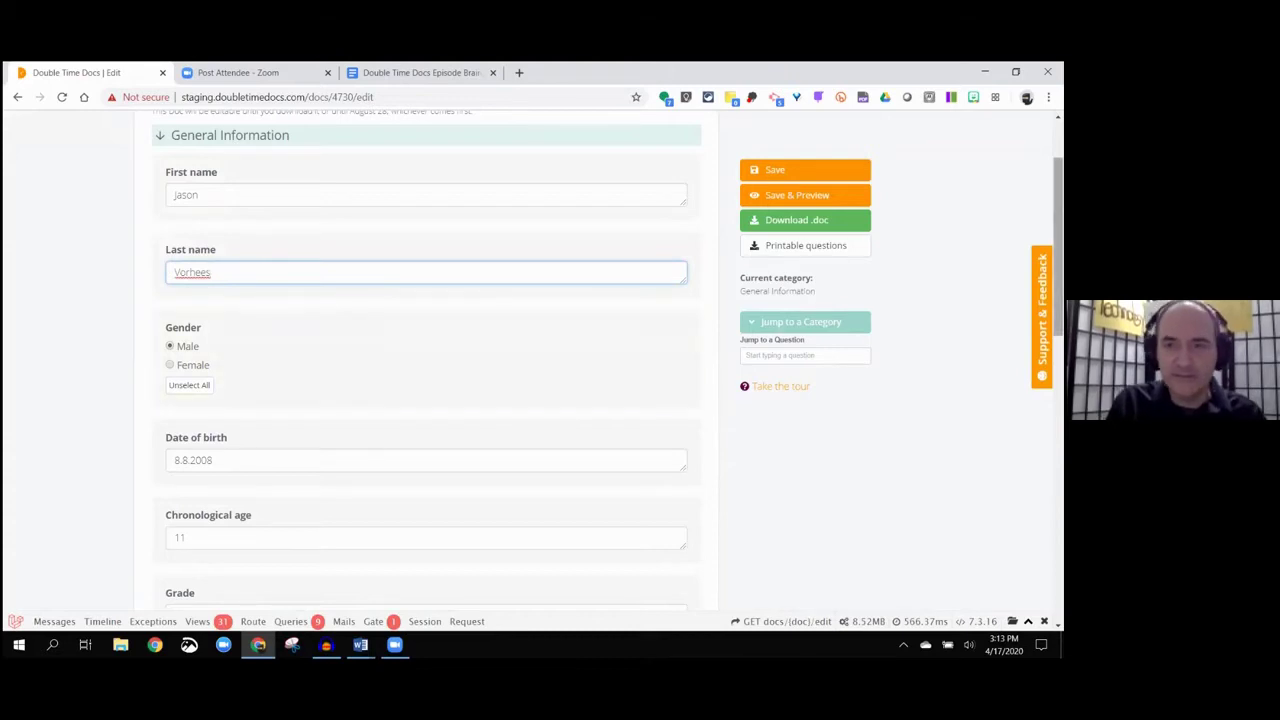
# Step: Review the remaining General Information fields, from Gender through Evaluator
pyautogui.scroll(-1, 426, 360)
pyautogui.scroll(-1, 426, 360)
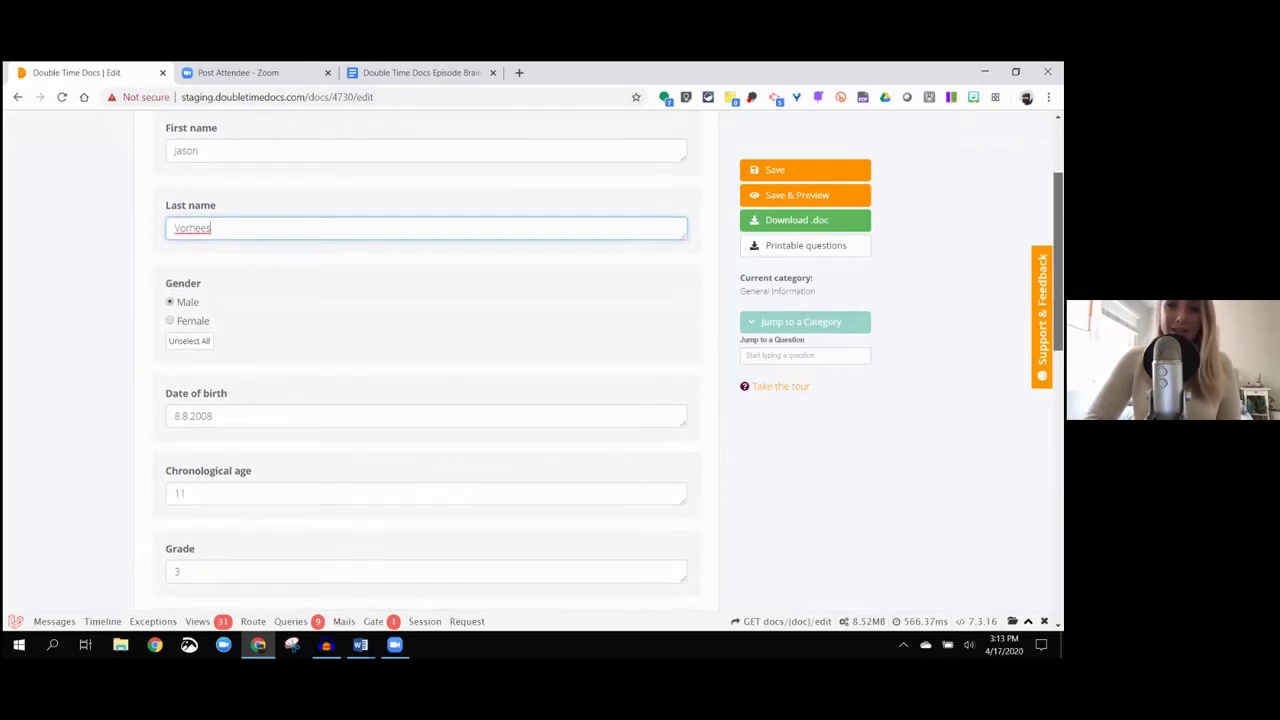
pyautogui.scroll(-1, 426, 360)
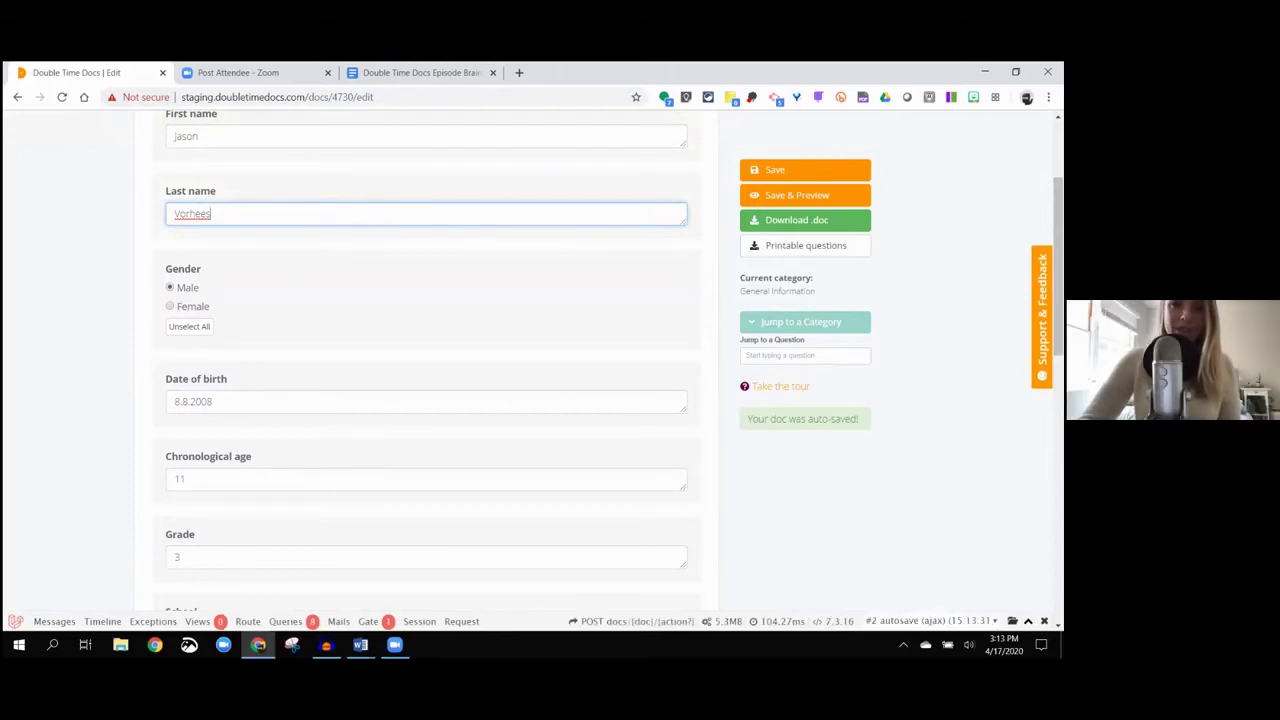
pyautogui.scroll(-1, 613, 357)
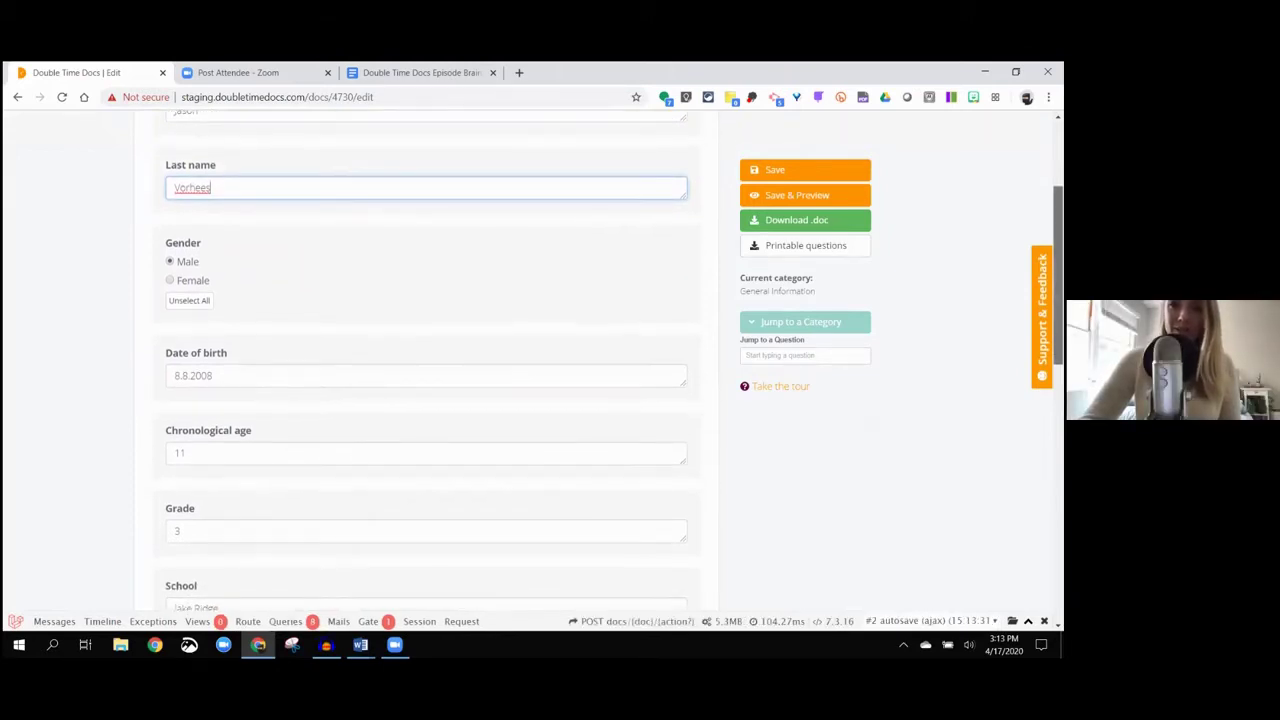
pyautogui.scroll(-2, 426, 360)
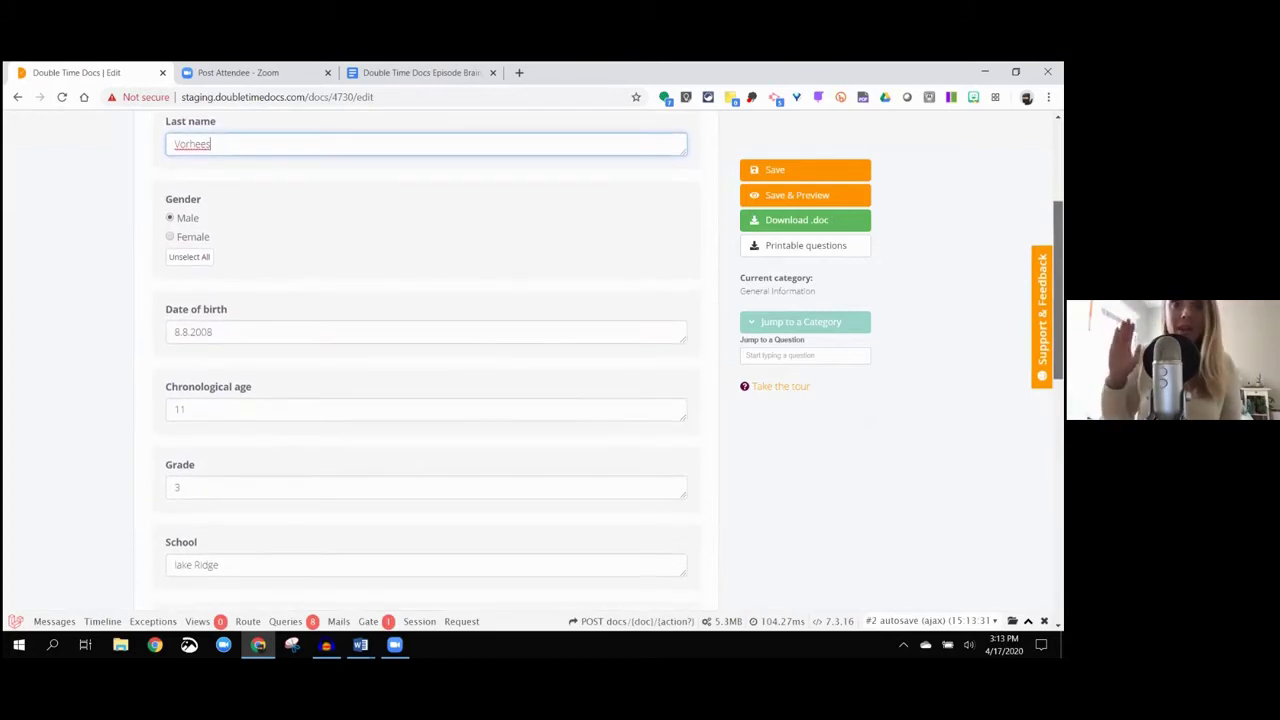
pyautogui.scroll(-1, 426, 360)
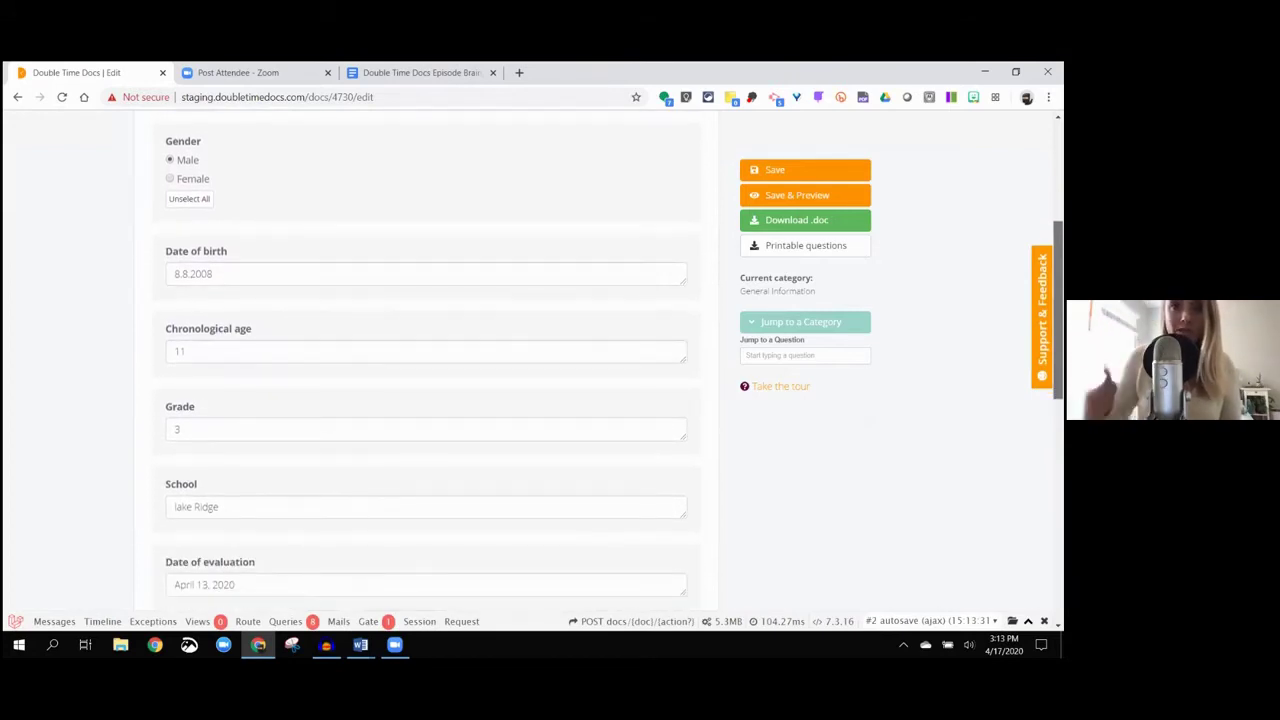
pyautogui.scroll(-1, 372, 151)
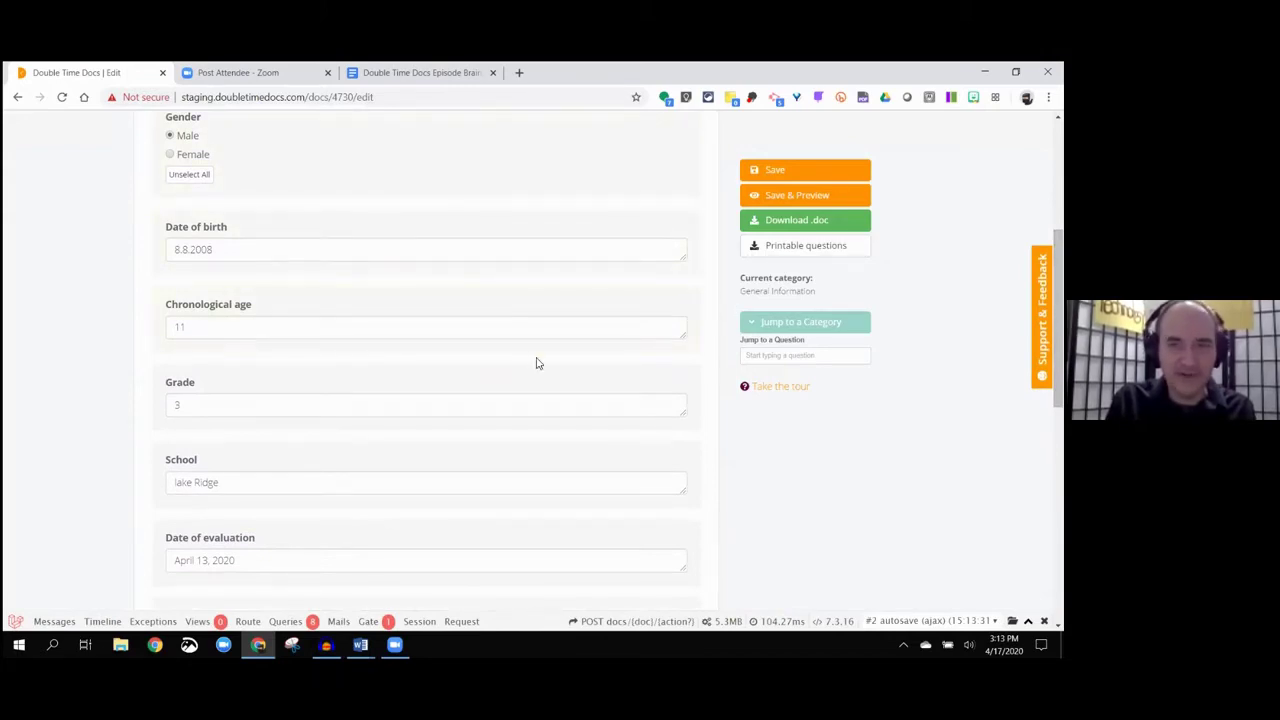
pyautogui.moveTo(1057, 318); pyautogui.dragTo(1057, 395)
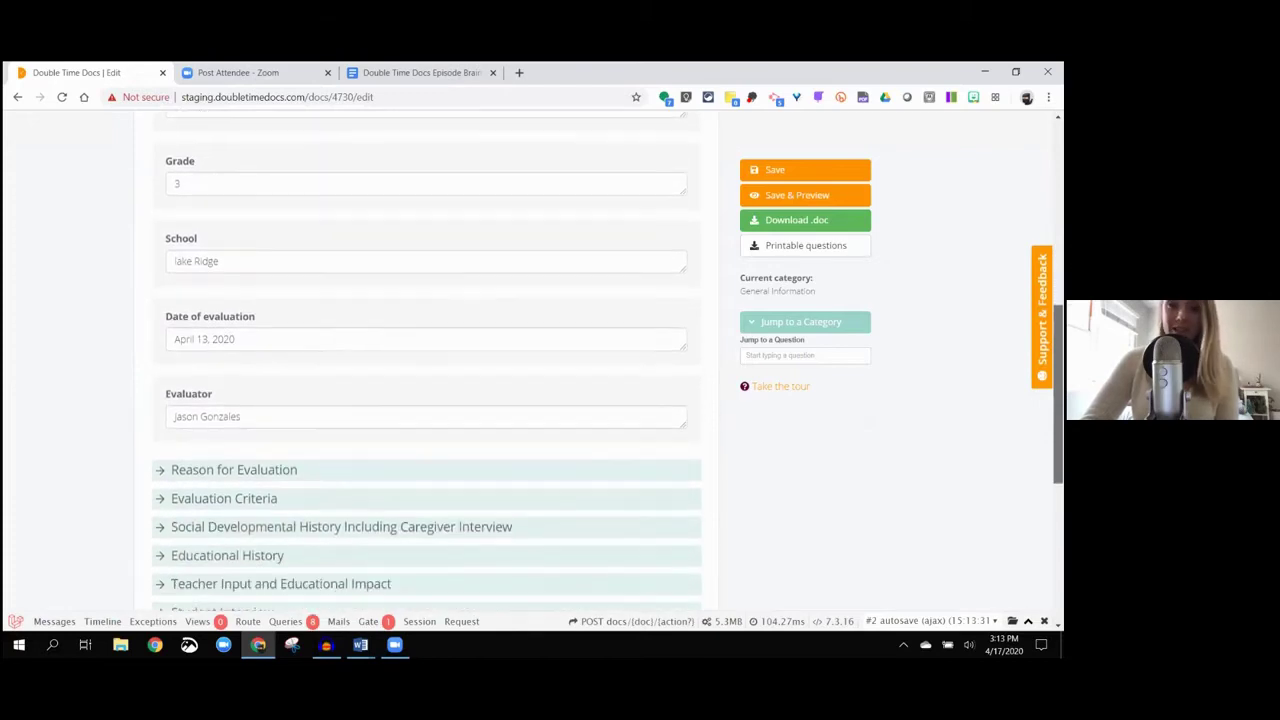
# Step: Replace the School entry in General Information with Camp Crystal Lake
pyautogui.click(229, 263)
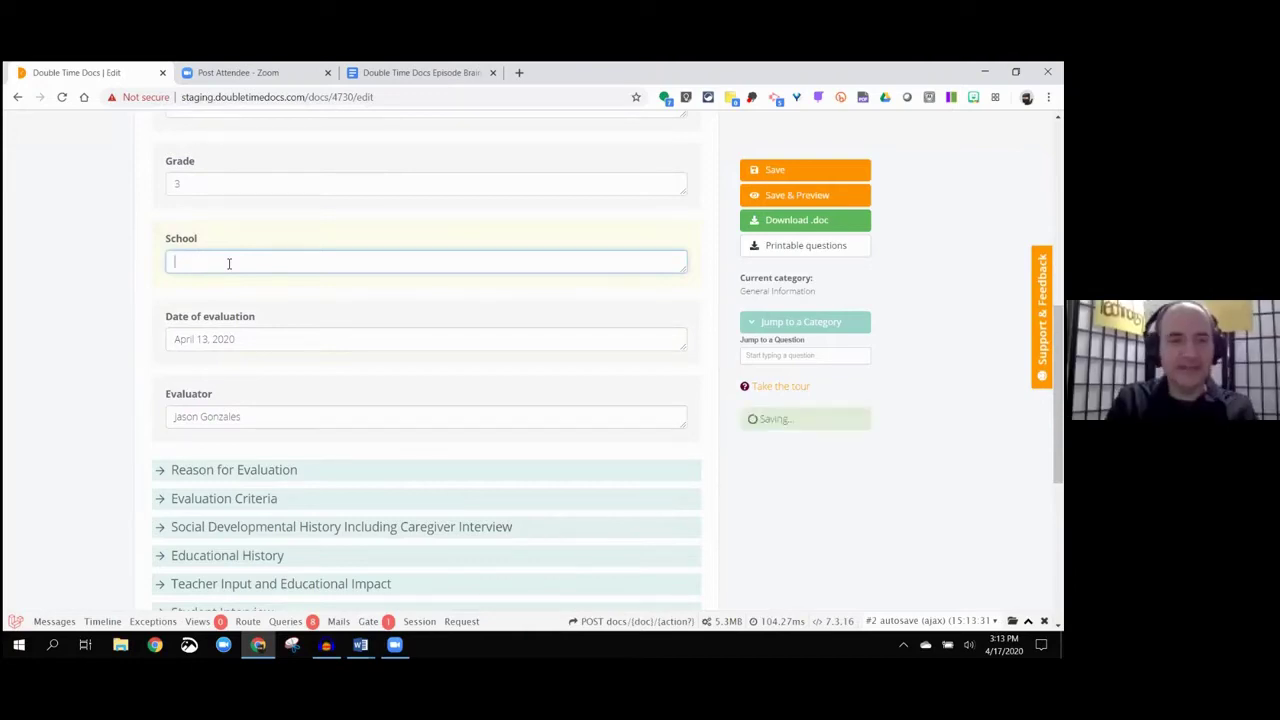
pyautogui.write('Camp C')
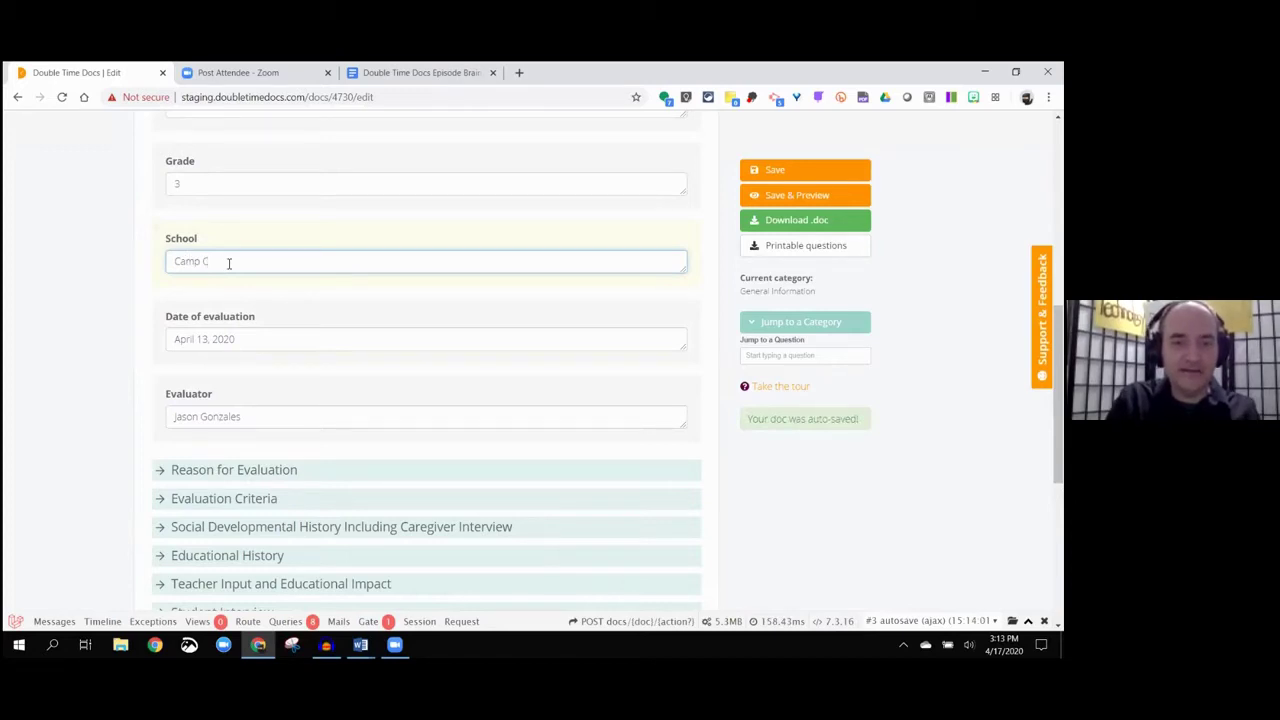
pyautogui.write('rystal Lake')
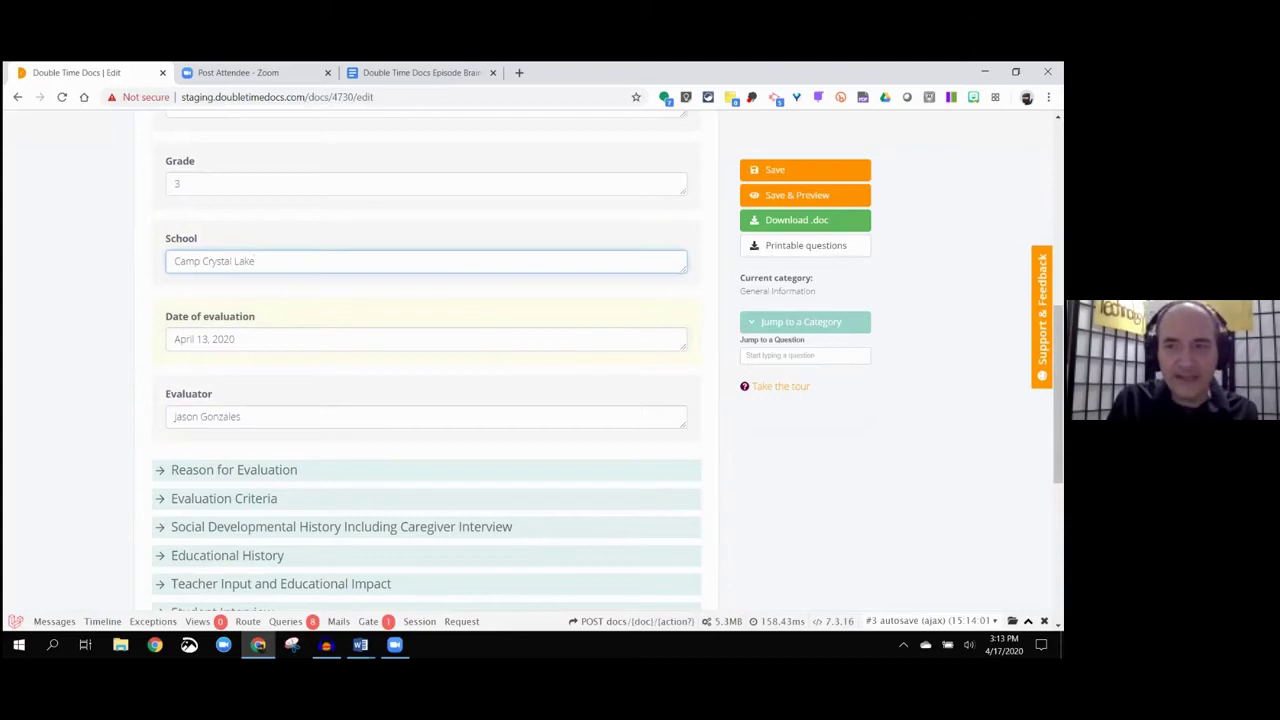
pyautogui.scroll(-2, 195, 421)
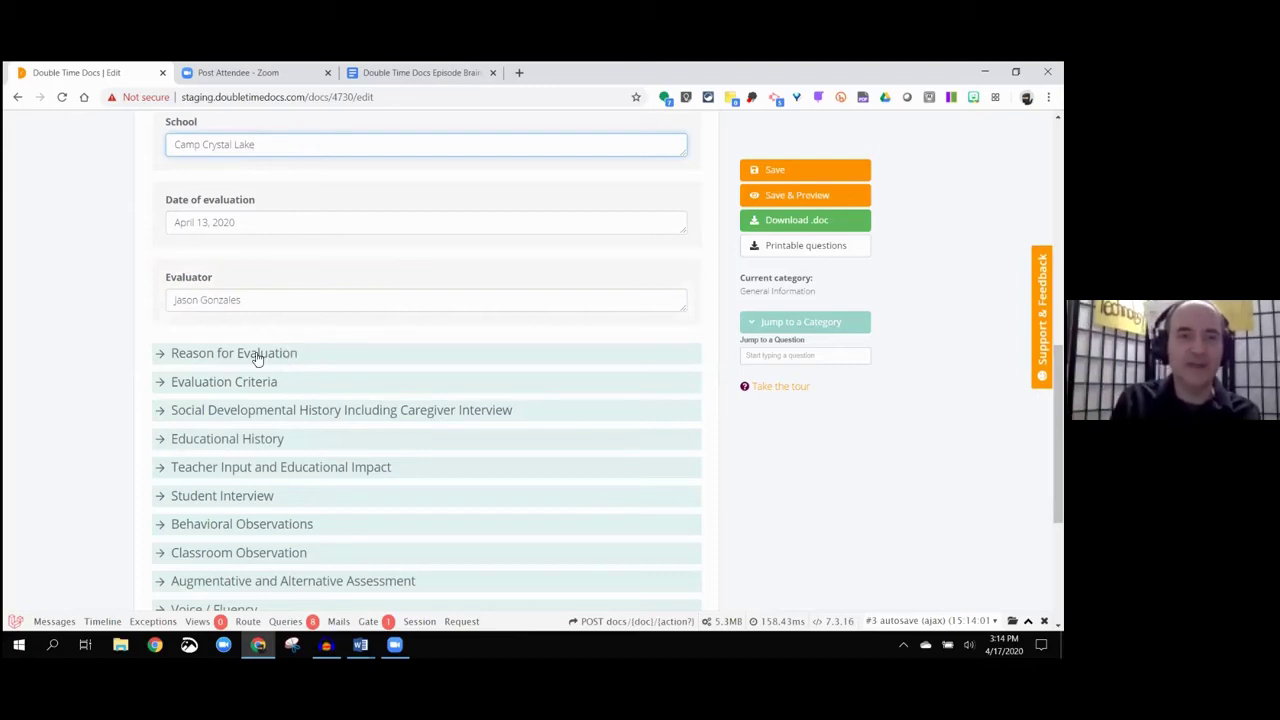
# Step: Expand the Evaluation Criteria category and look over its fields
pyautogui.click(257, 358)
pyautogui.moveTo(257, 358); pyautogui.dragTo(560, 605)
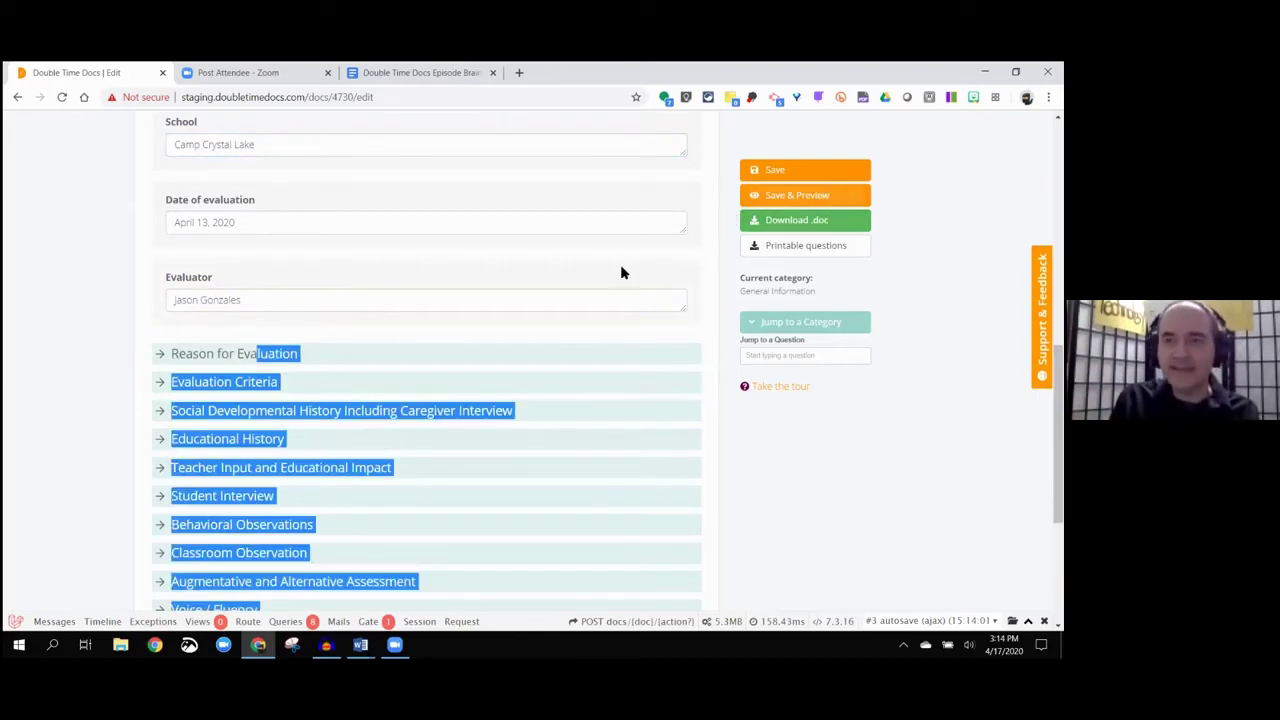
pyautogui.click(585, 383)
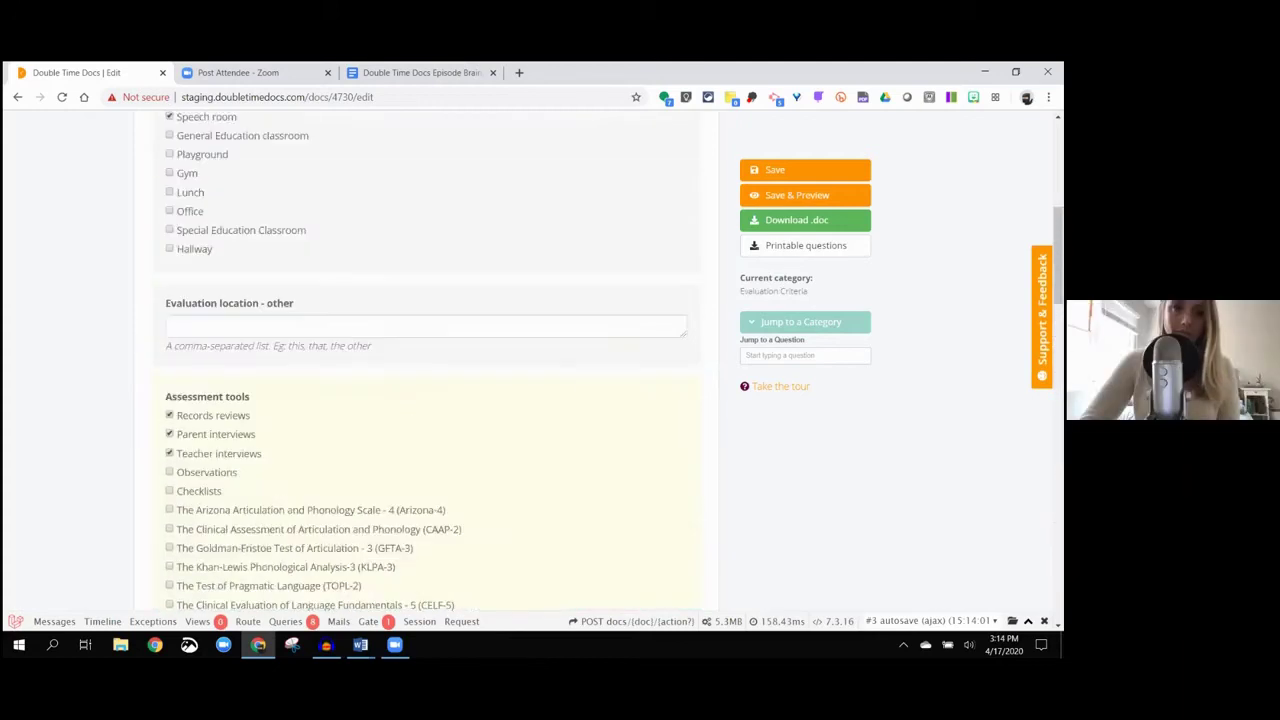
# Step: Save the evaluation and review the General Information and Reason for Evaluation sections in the document preview
pyautogui.click(780, 195)
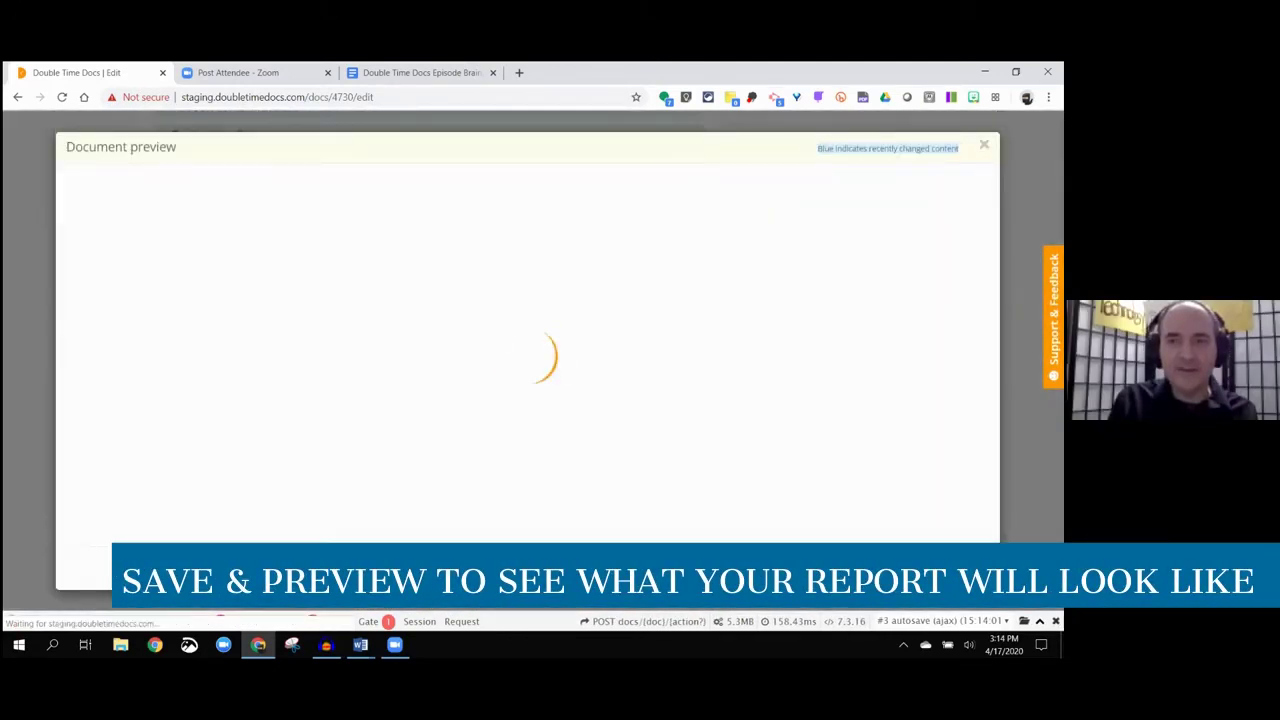
pyautogui.scroll(-1, 309, 229)
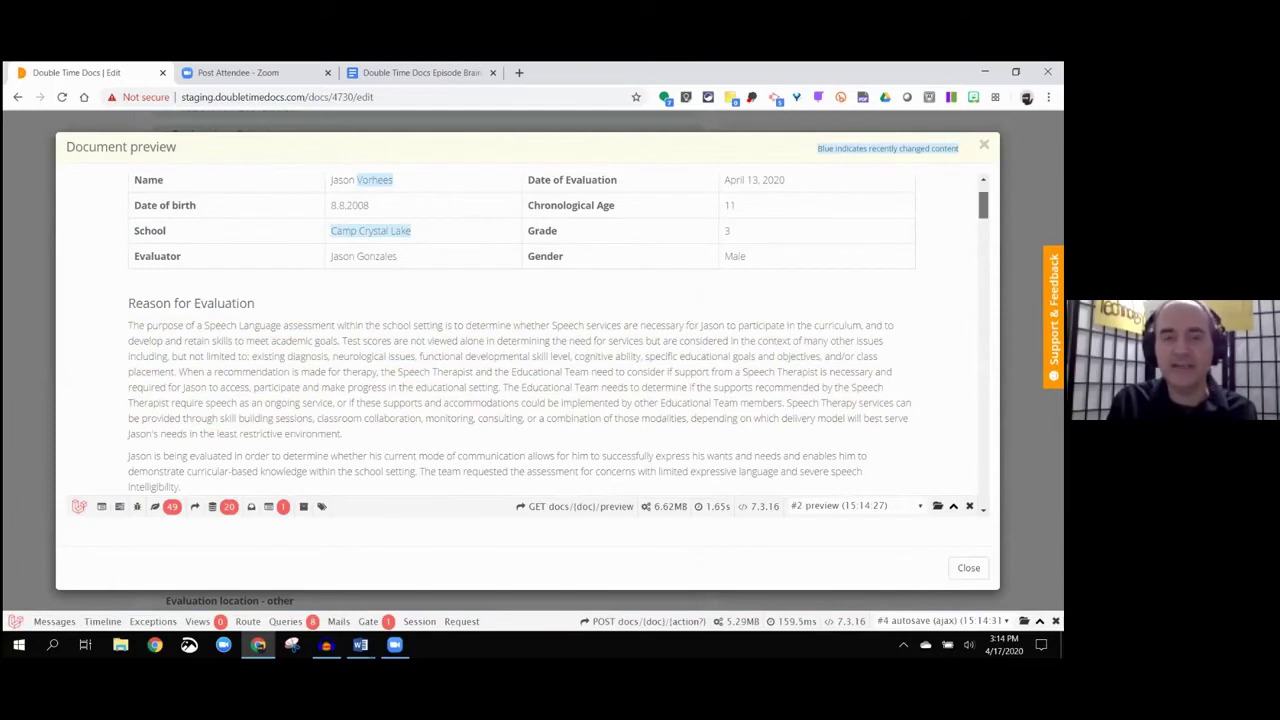
pyautogui.scroll(-1, 520, 330)
pyautogui.scroll(3, 520, 330)
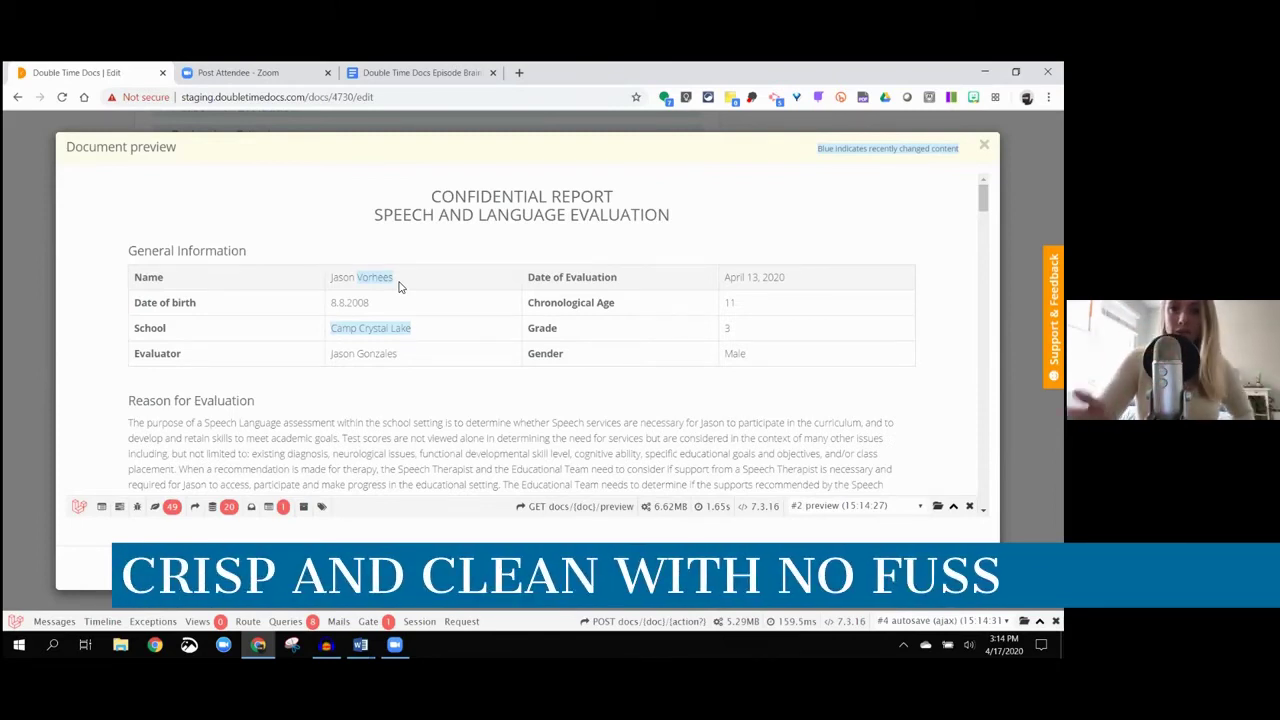
# Step: Use the School entry in the document preview to reach its field, and change the school to Camp Crystal Lakes
pyautogui.click(390, 338)
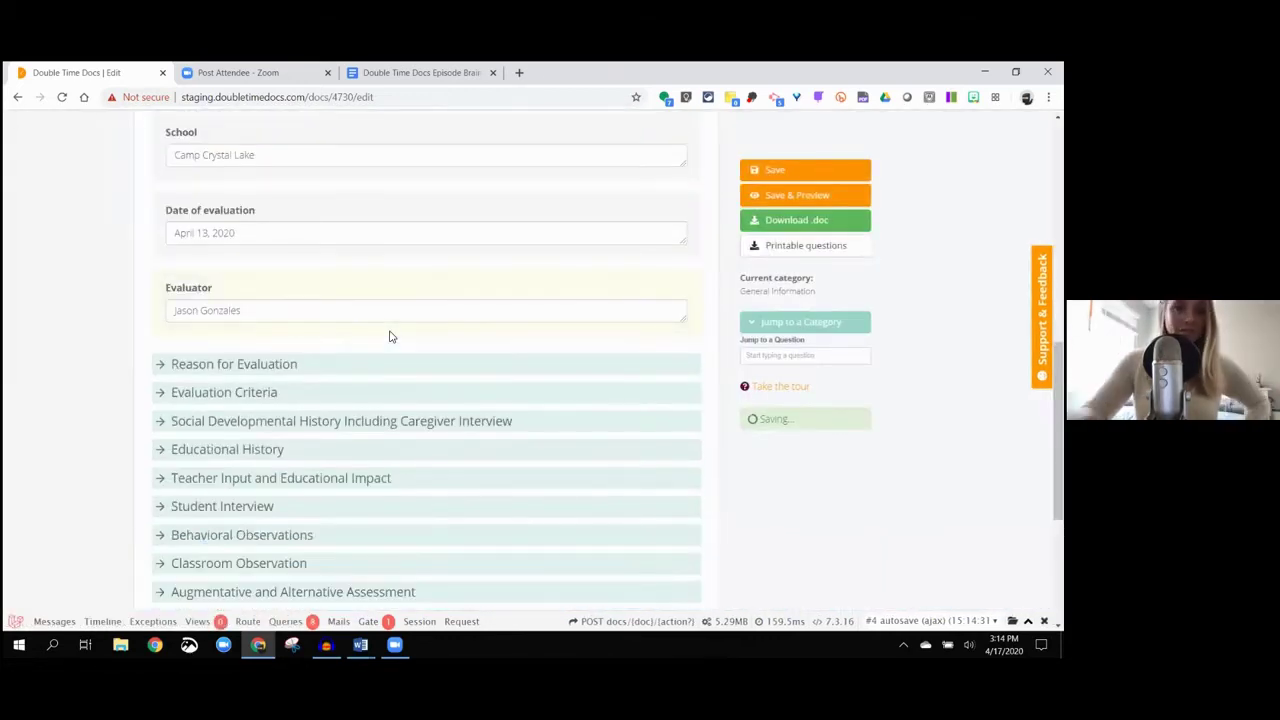
pyautogui.click(787, 198)
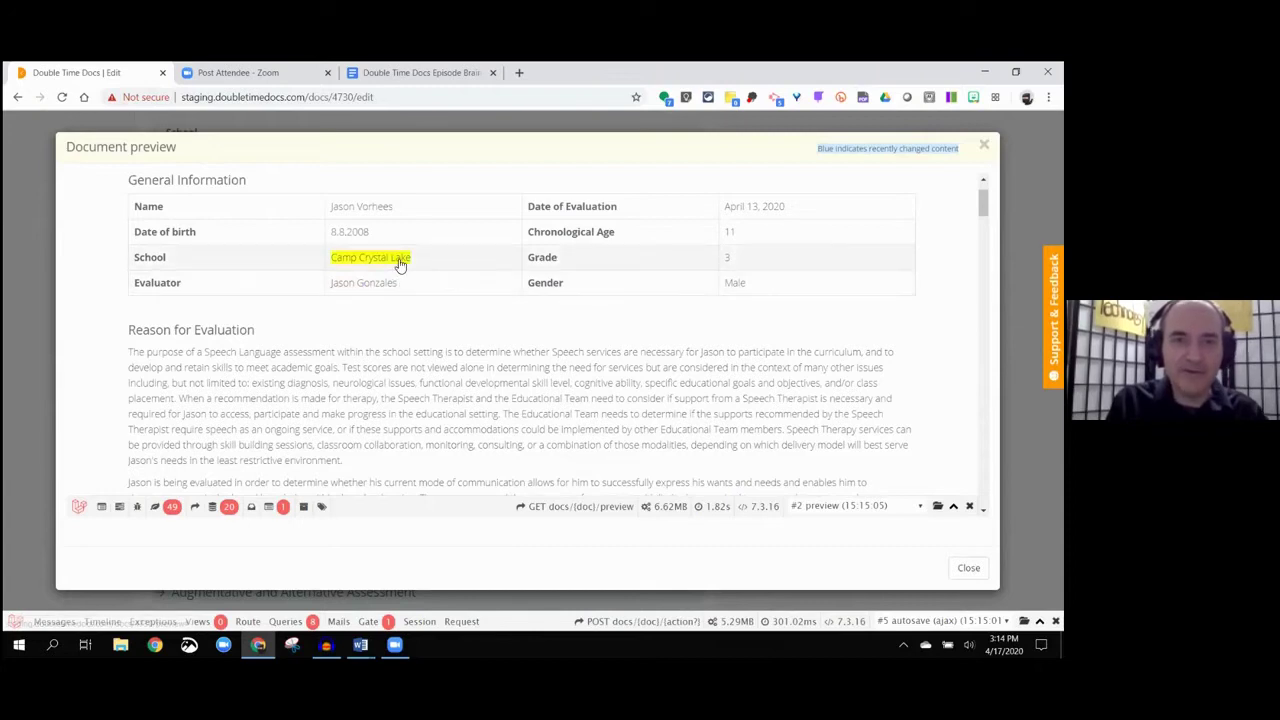
pyautogui.click(399, 262)
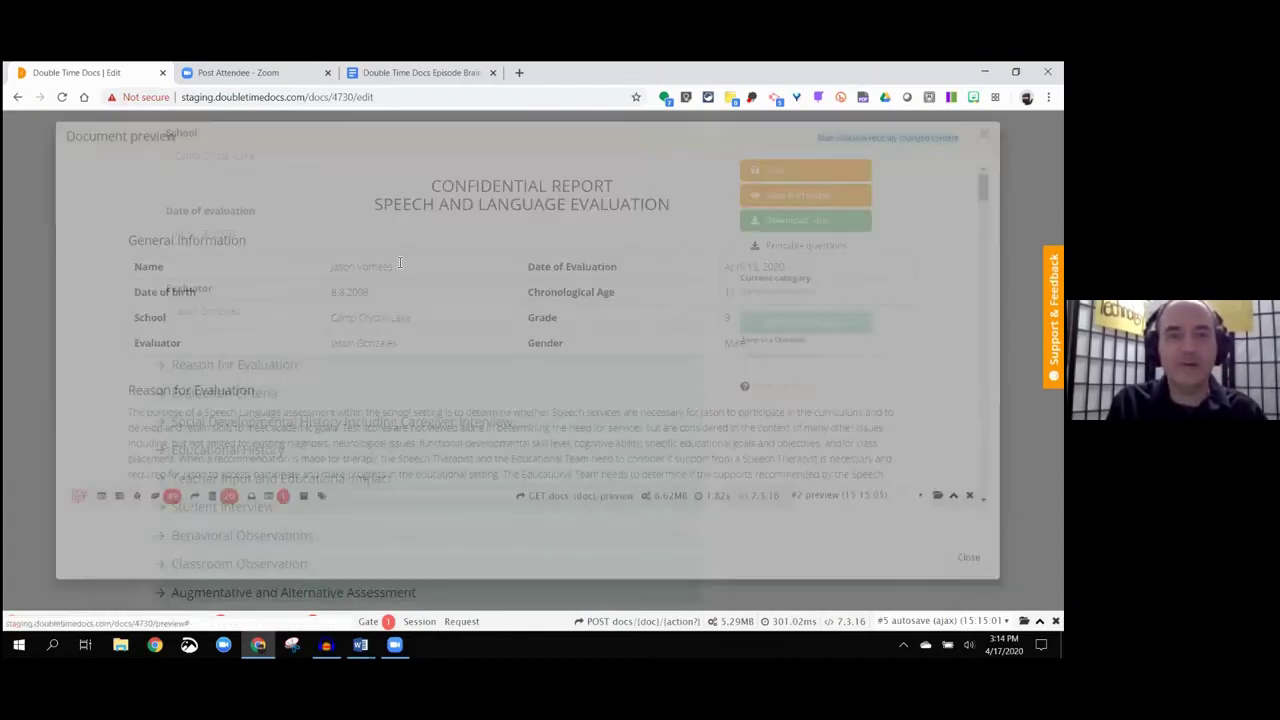
pyautogui.click(277, 192)
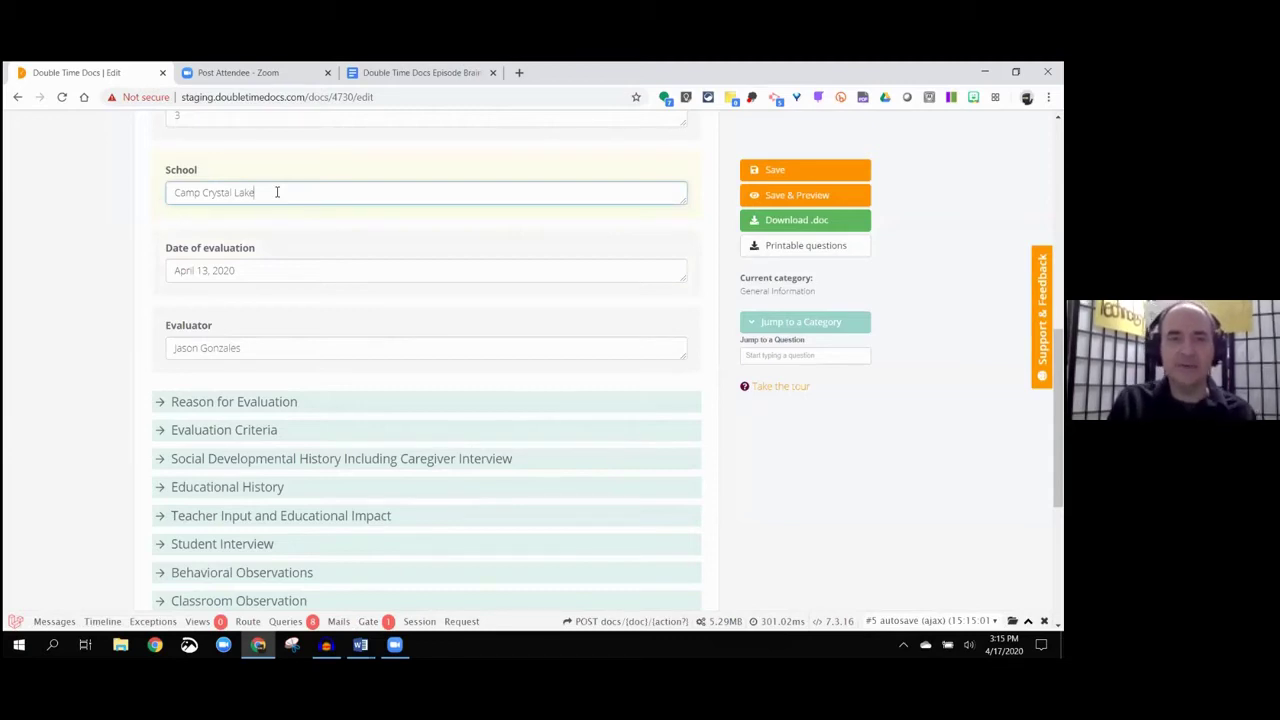
pyautogui.write('s')
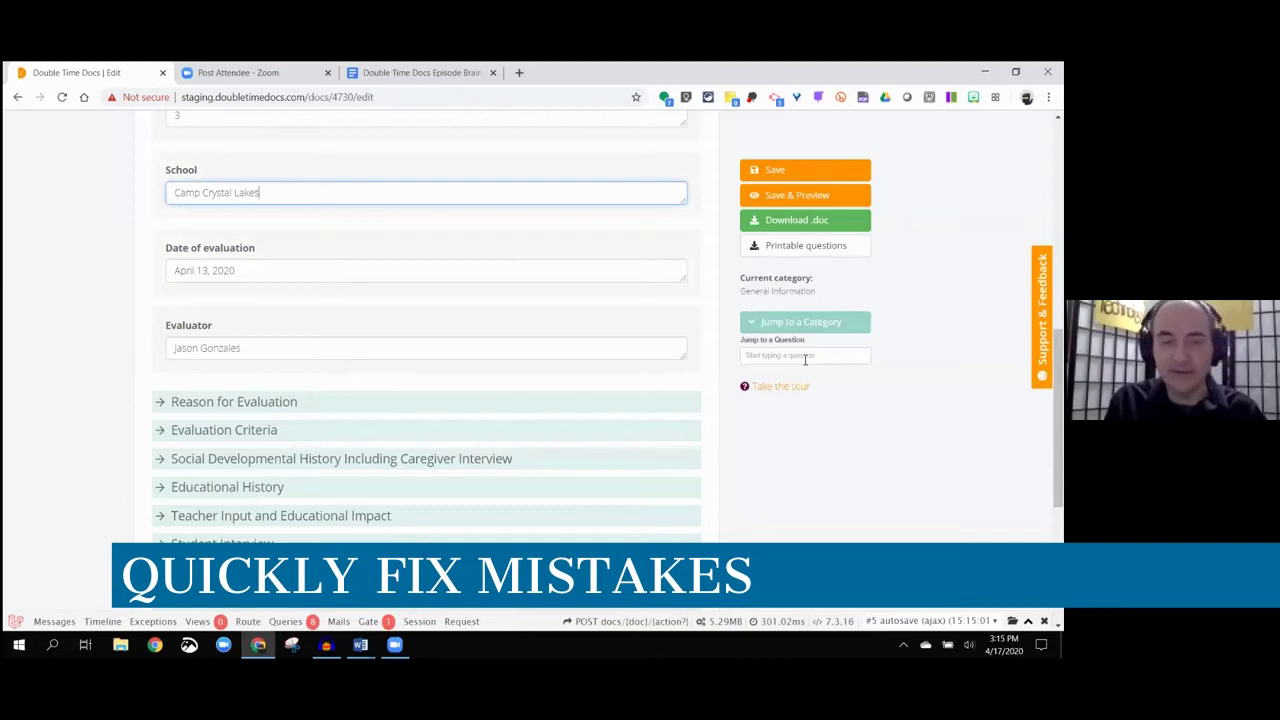
# Step: Expand Reason for Evaluation to view its purpose and type options, and collapse it again
pyautogui.click(296, 401)
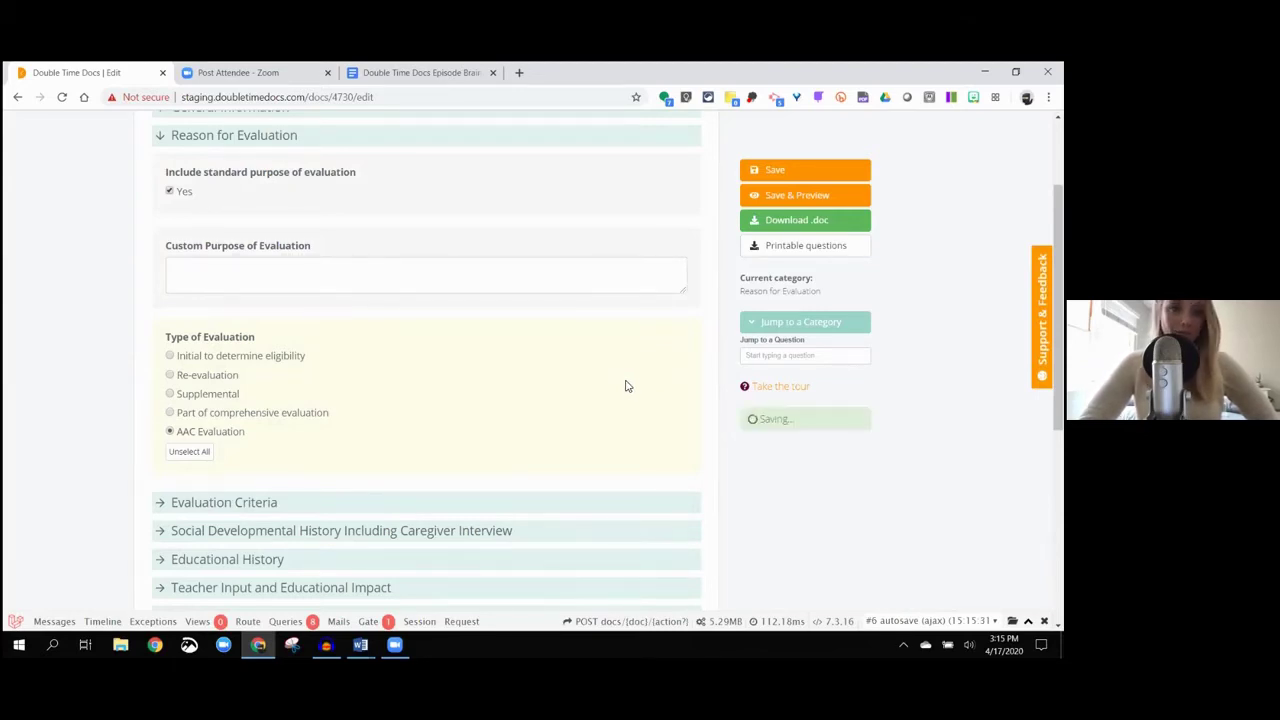
pyautogui.moveTo(240, 378); pyautogui.dragTo(156, 140)
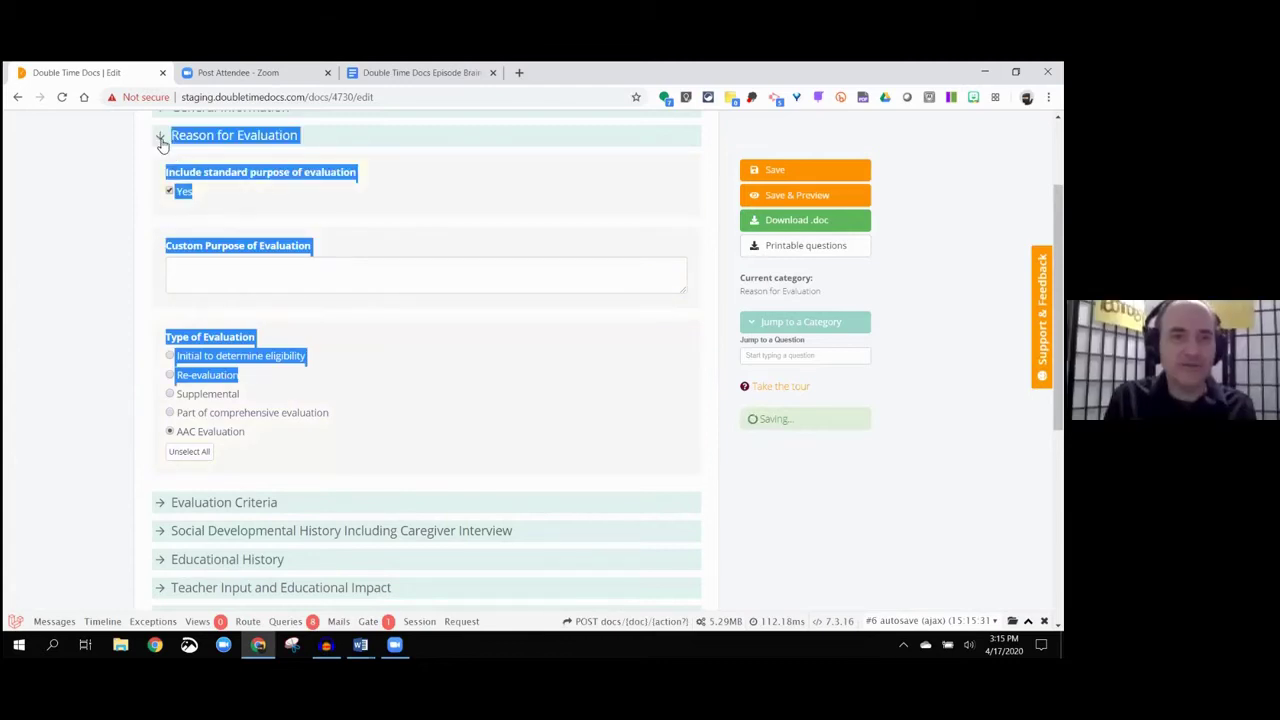
pyautogui.click(157, 139)
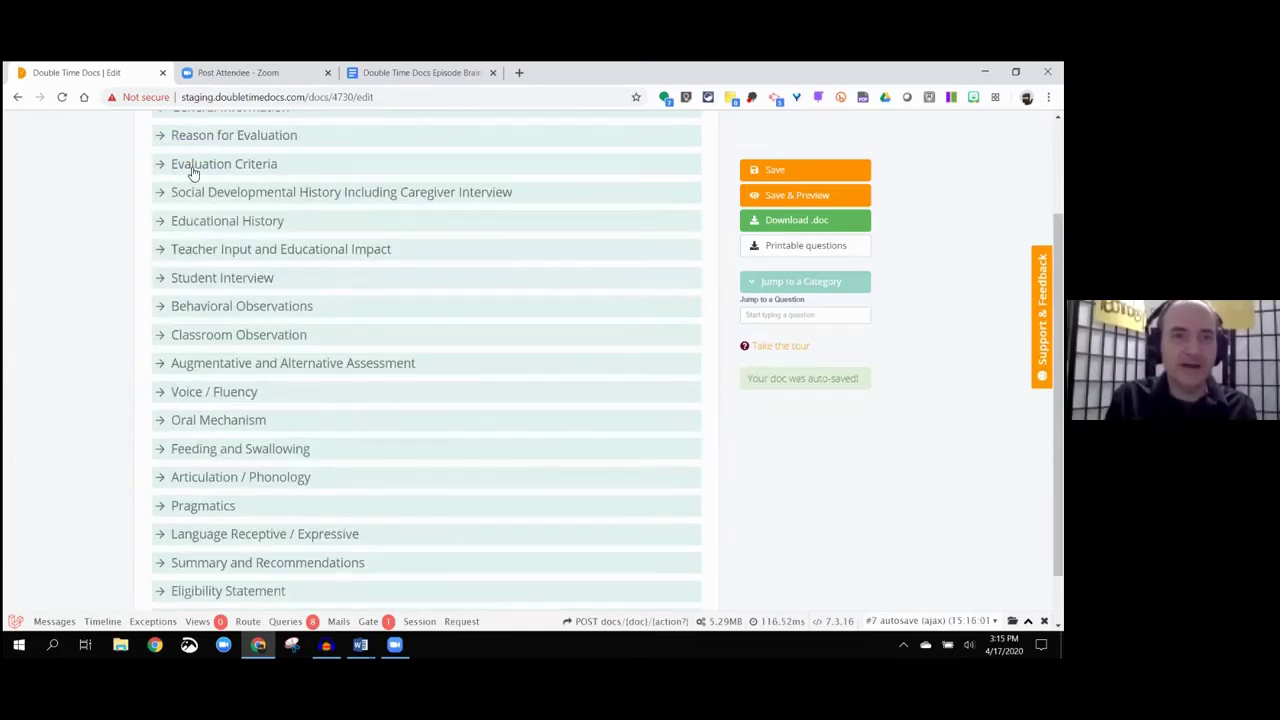
# Step: Expand Evaluation Criteria and set Communication device(s) used to Ipad with Proloquo2go
pyautogui.click(191, 166)
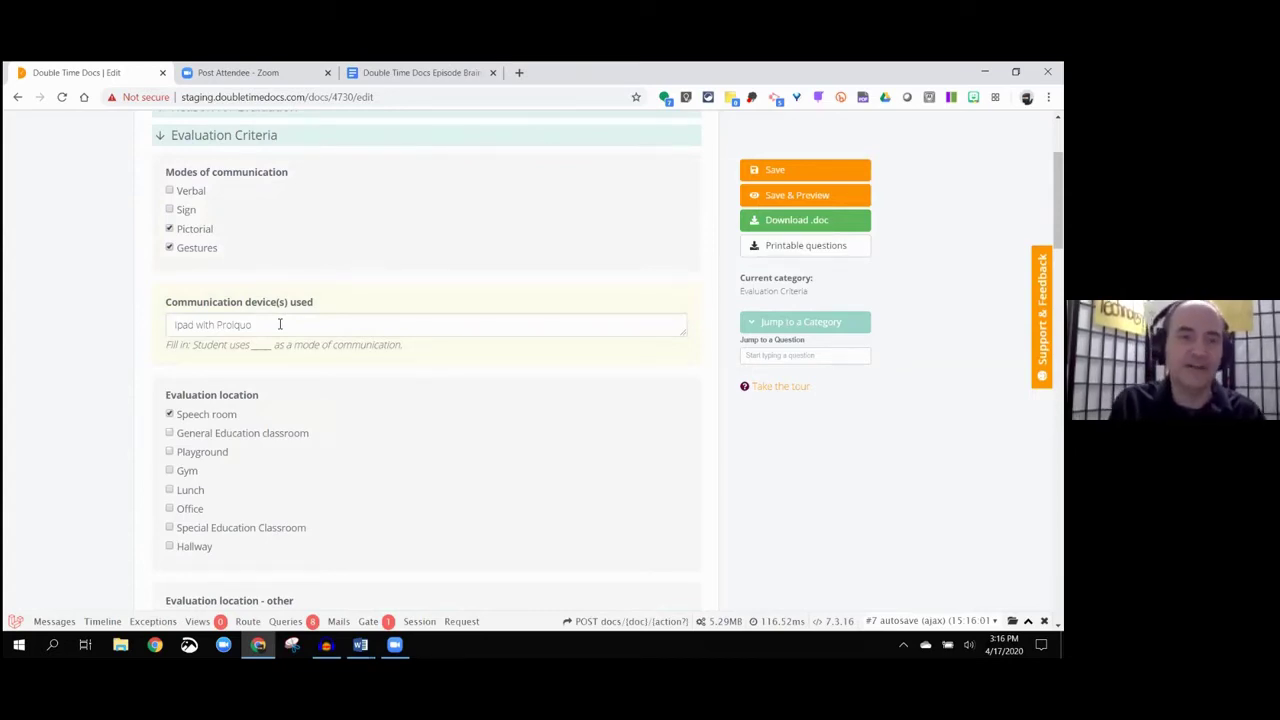
pyautogui.click(280, 324)
pyautogui.press('BackSpace')
pyautogui.write('o2go')
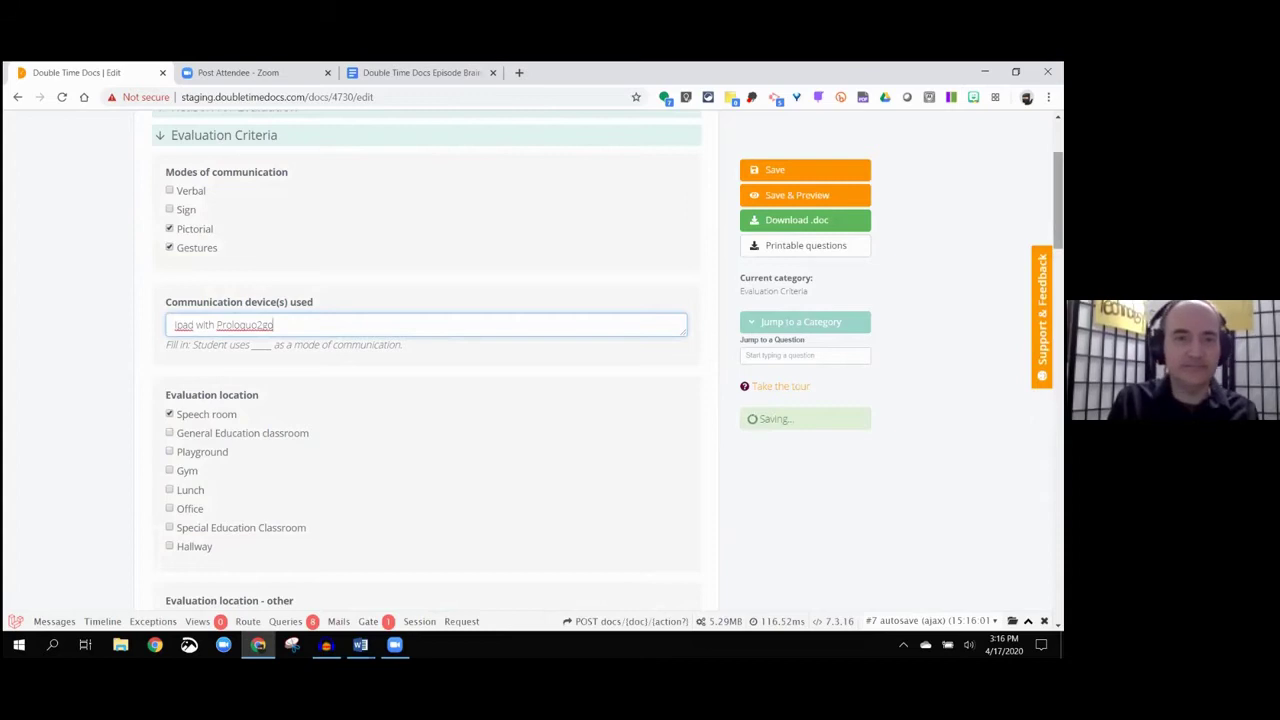
# Step: Look over the Evaluation Criteria fields, save the evaluation and read the Evaluation Criteria section in the document preview
pyautogui.scroll(-1, 427, 360)
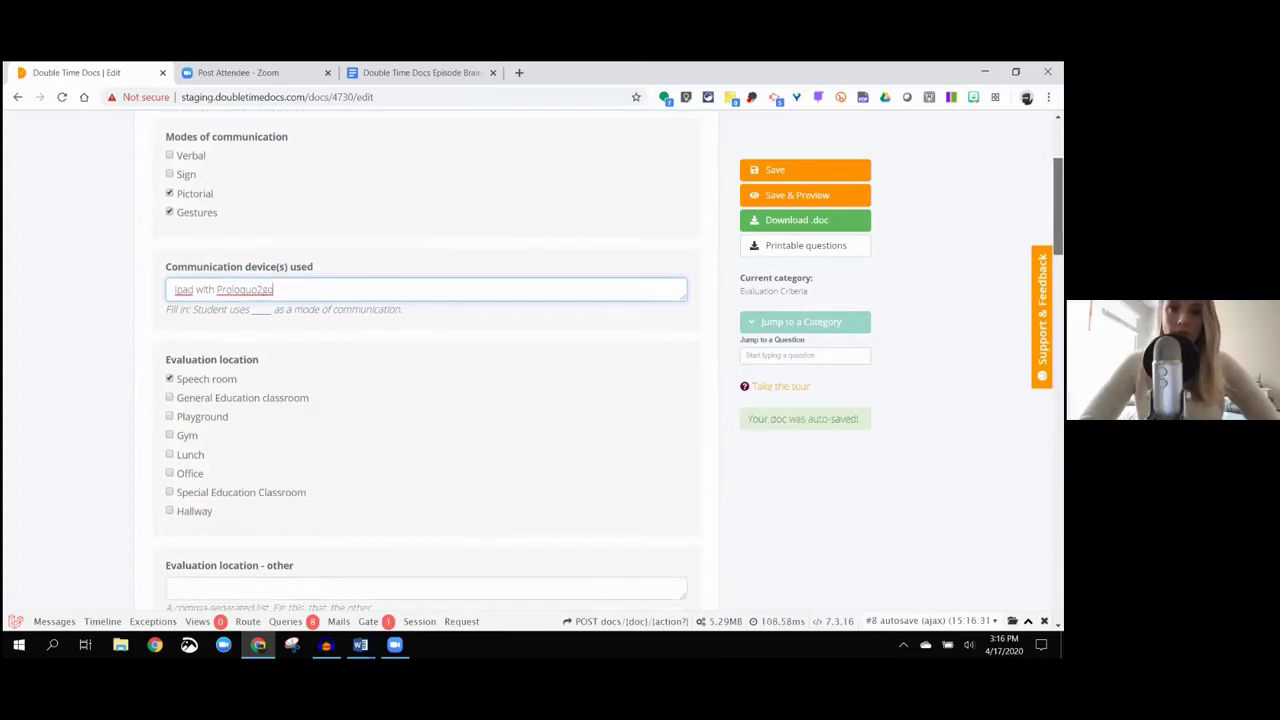
pyautogui.scroll(-1, 427, 360)
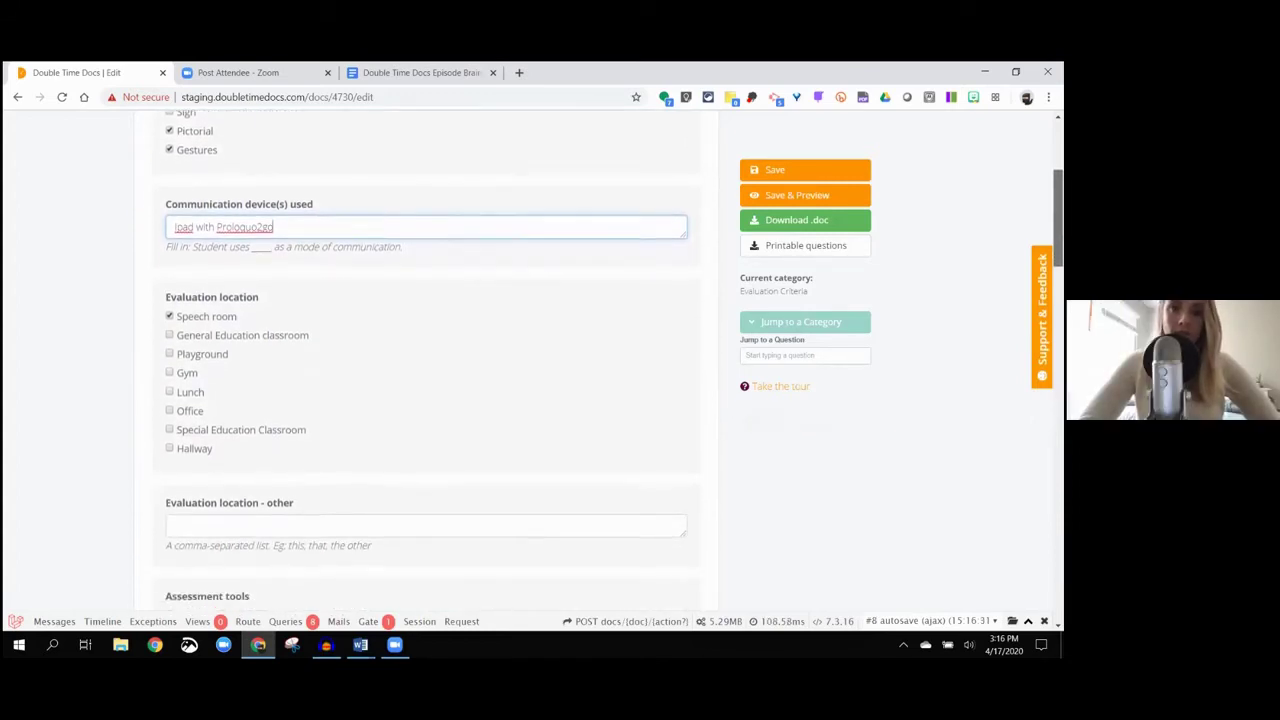
pyautogui.scroll(-1, 427, 360)
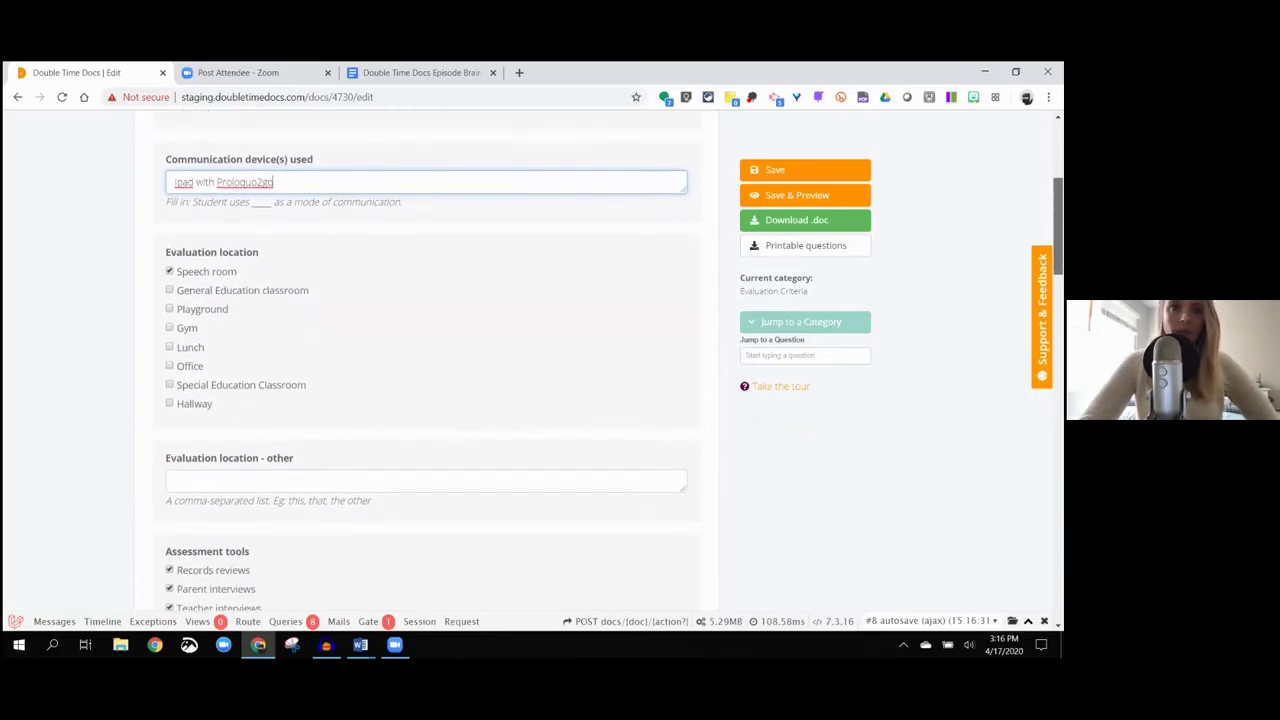
pyautogui.scroll(-1, 427, 360)
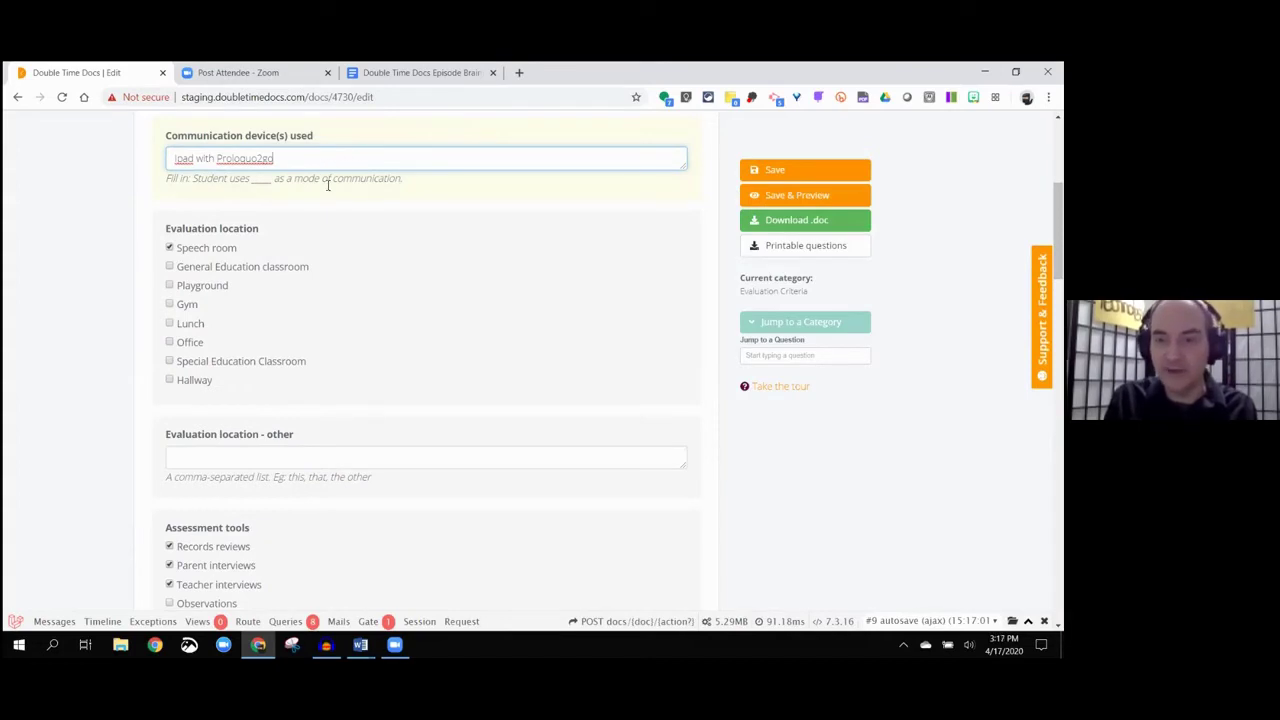
pyautogui.click(800, 197)
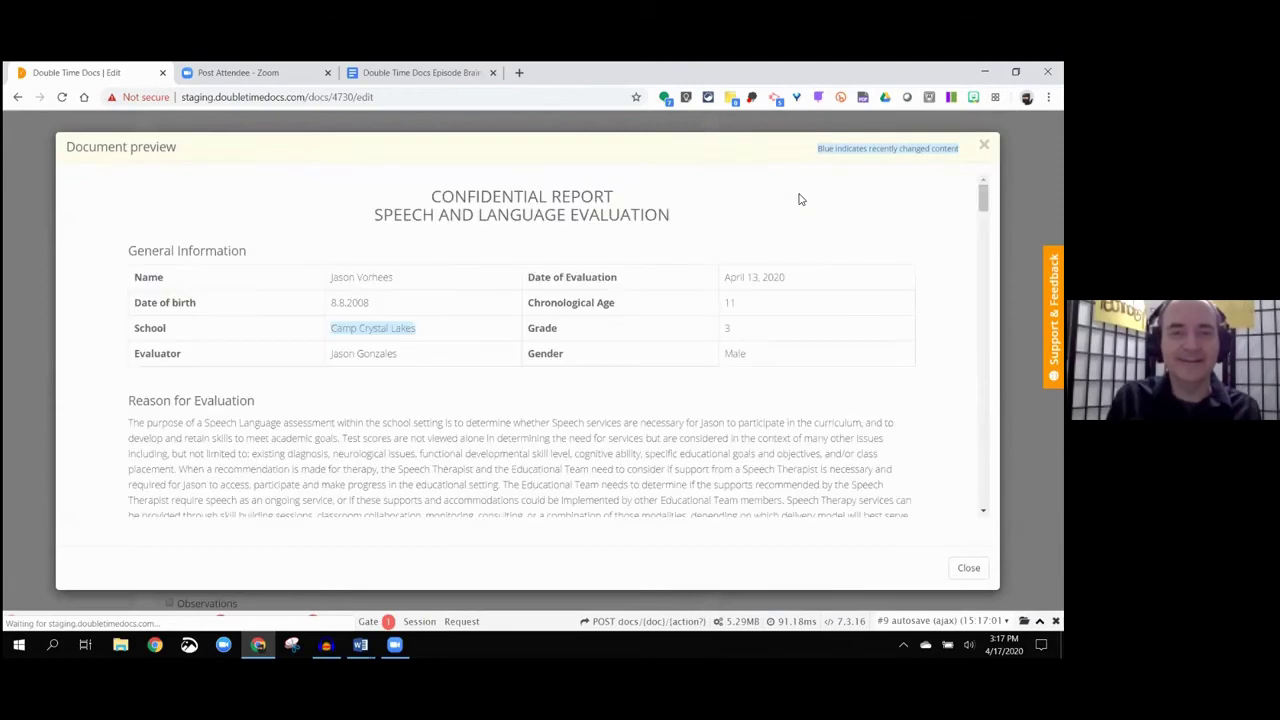
pyautogui.scroll(-2, 857, 194)
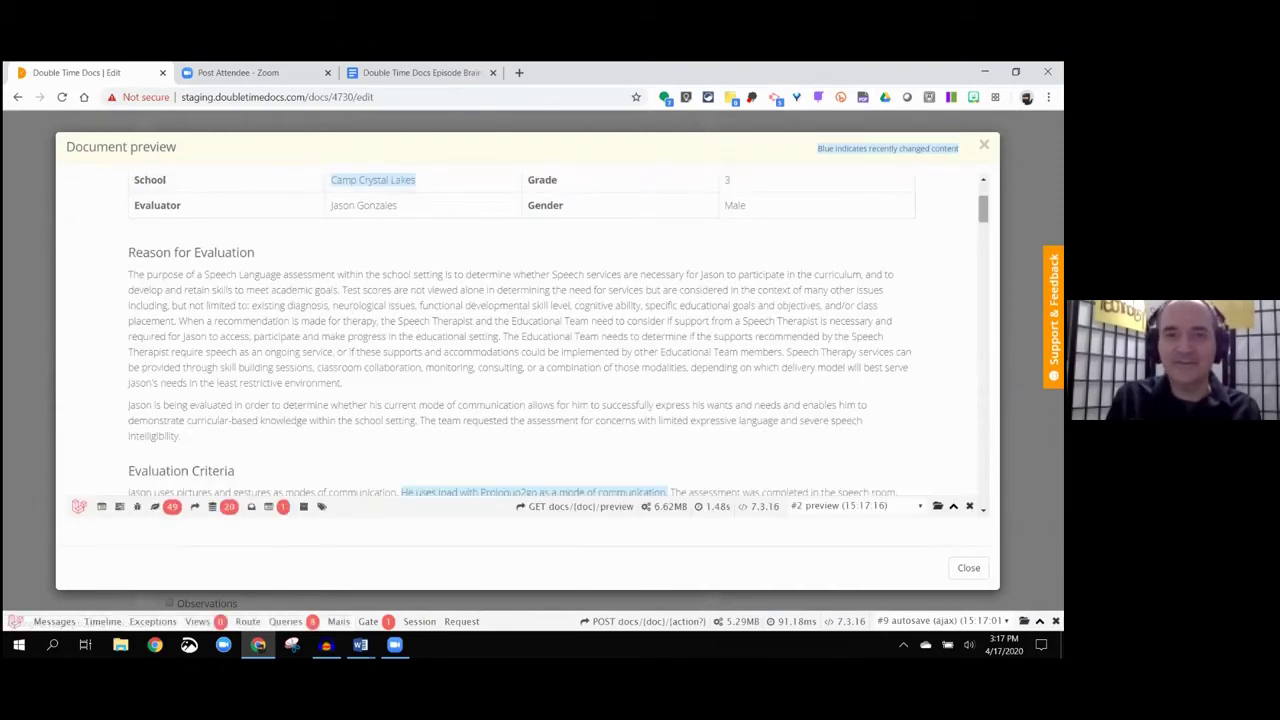
pyautogui.scroll(-3, 519, 334)
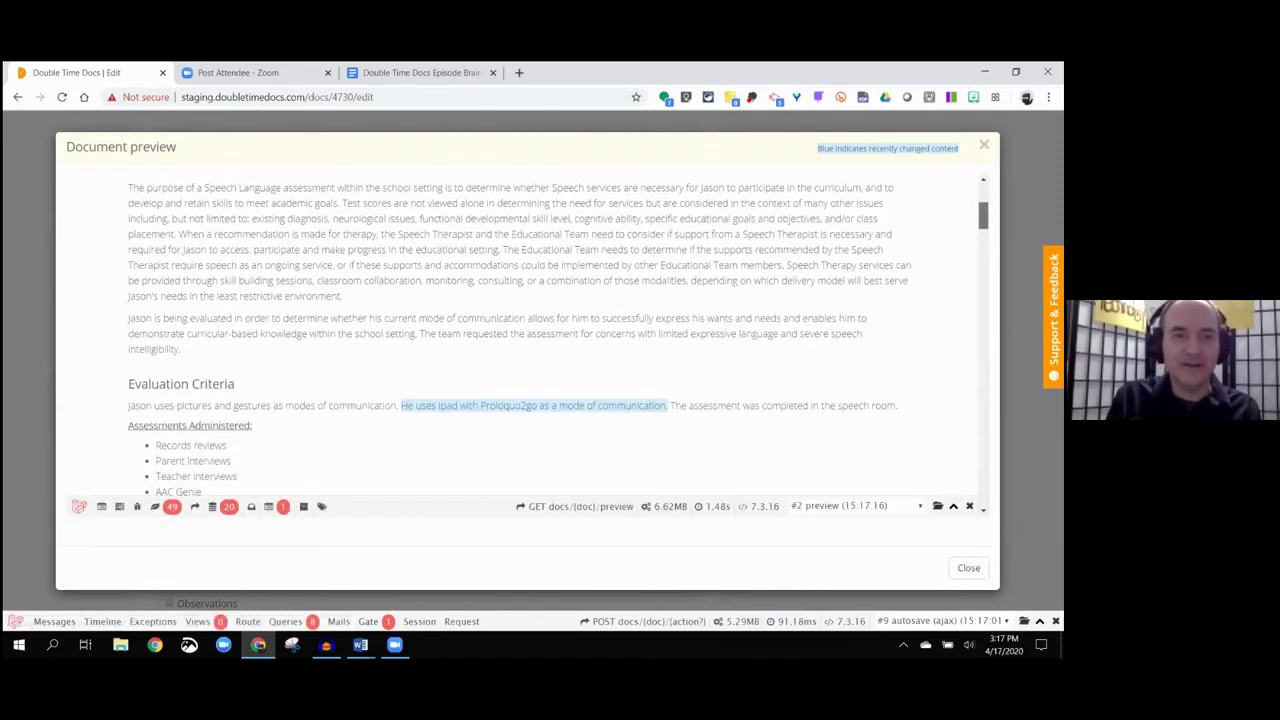
pyautogui.scroll(-2, 646, 334)
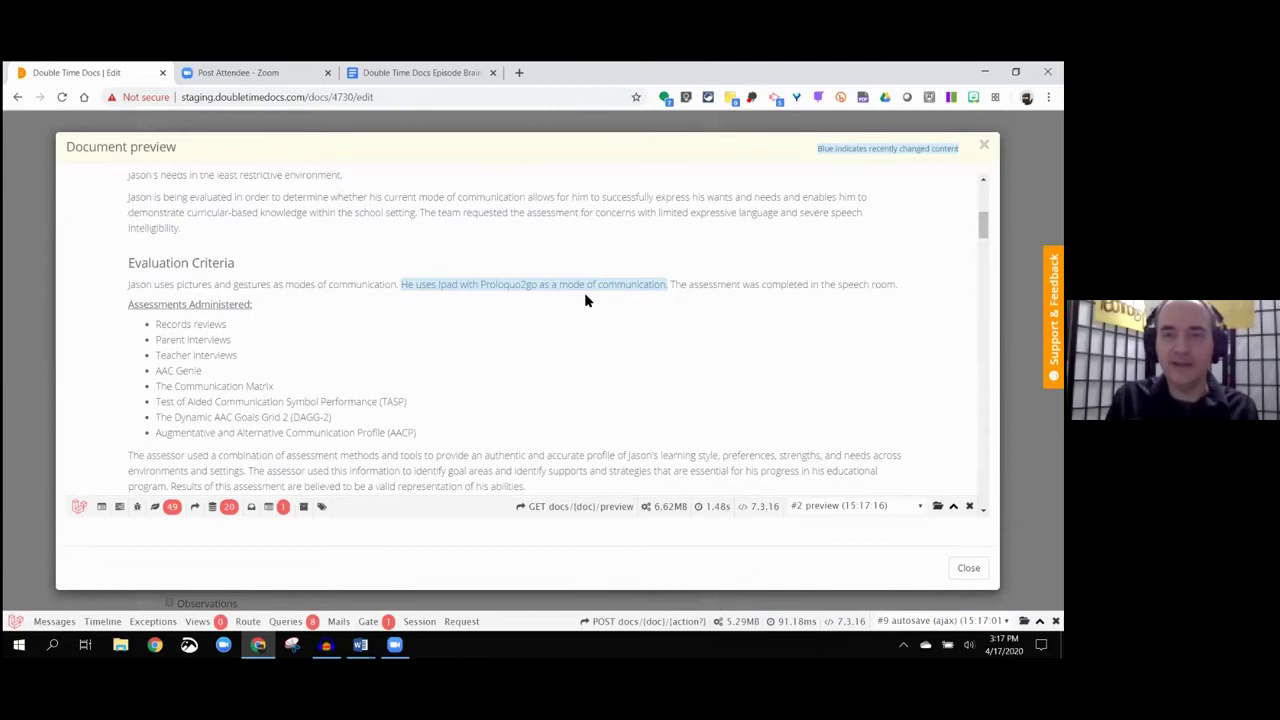
# Step: Go from the previewed communication device sentence to its field, change the entry to "an iPad with Proloquo2go" and check the saved preview
pyautogui.click(471, 290)
pyautogui.click(172, 194)
pyautogui.write('anIpad with Proloquo2go')
pyautogui.doubleClick(172, 194)
pyautogui.write('an ipad')
pyautogui.press('BackSpace')
pyautogui.write('Pad with Proloquo2go')
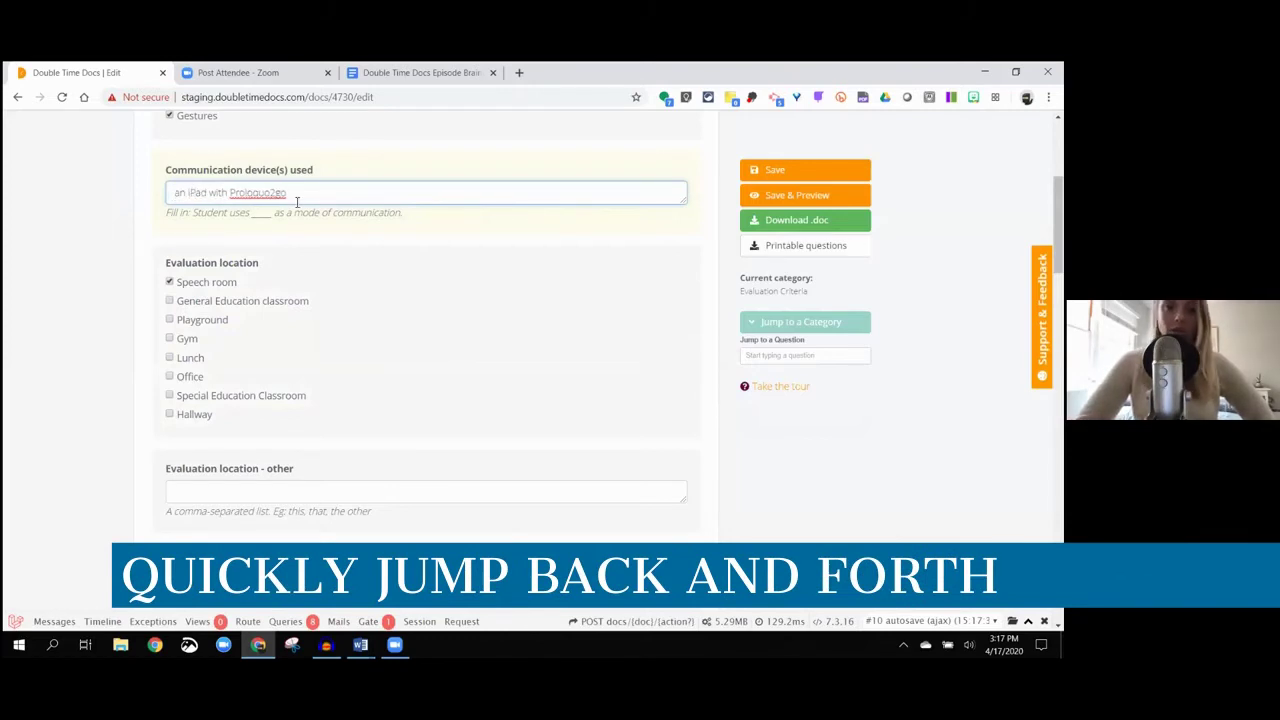
pyautogui.click(808, 195)
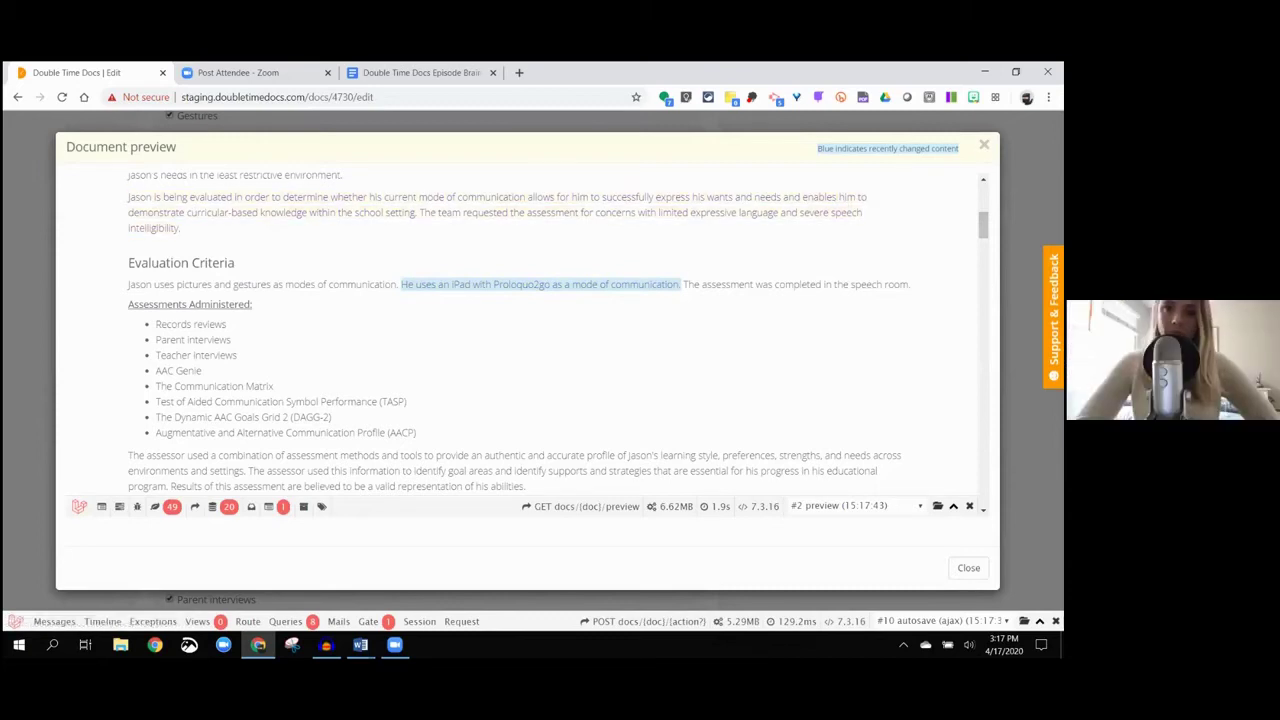
pyautogui.click(984, 145)
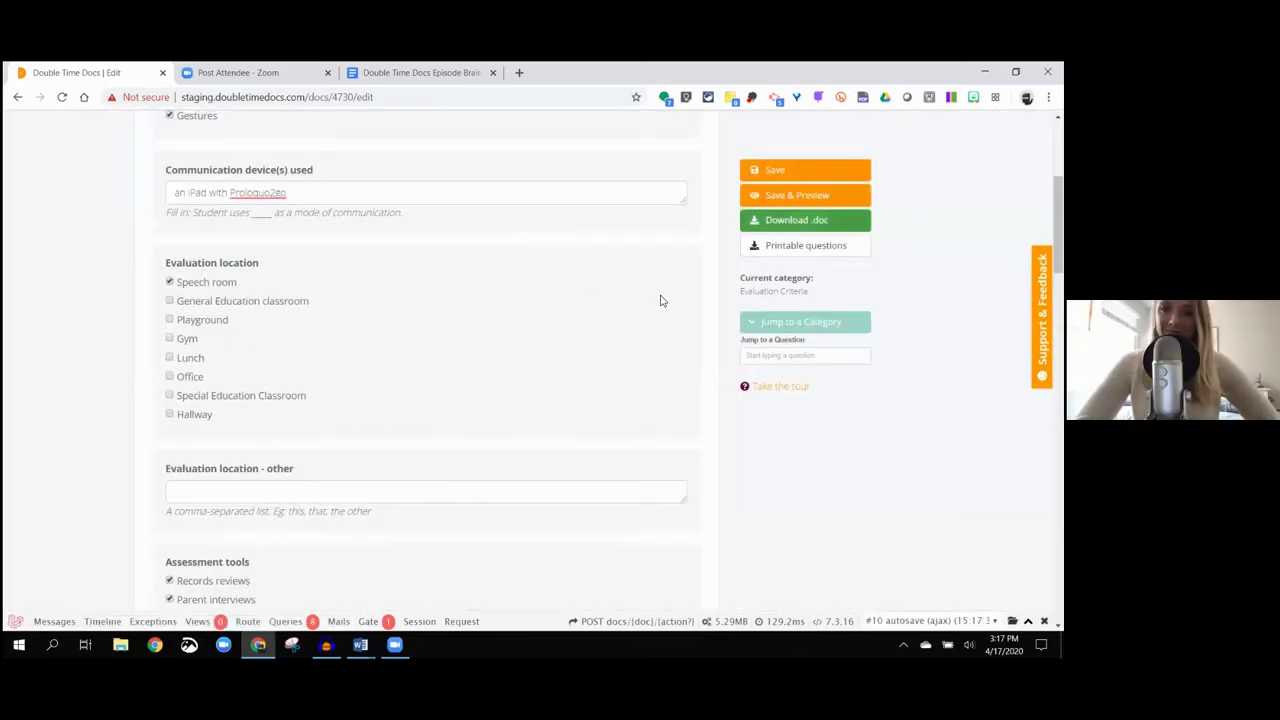
# Step: Browse the Assessment tools list and temporarily select The Goldman-Fristoe Test of Articulation - 3 (GFTA-3) to view its scoring tables
pyautogui.scroll(-2, 426, 360)
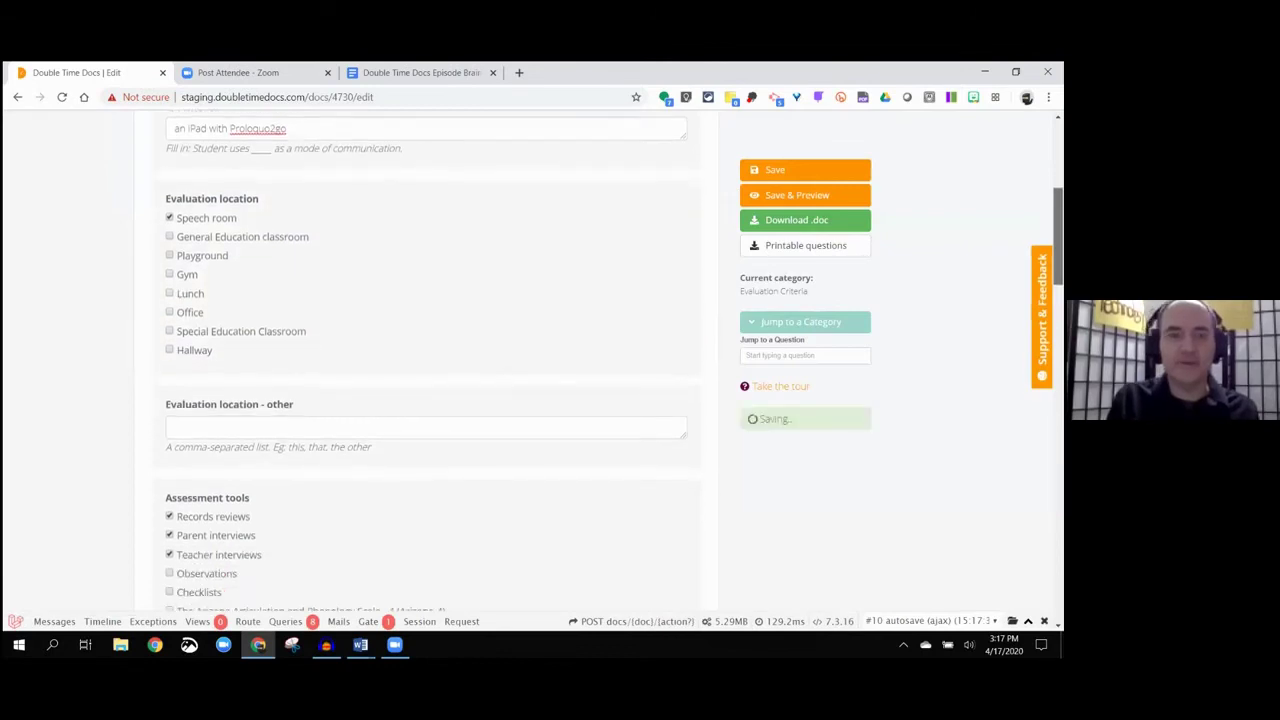
pyautogui.scroll(-3, 426, 360)
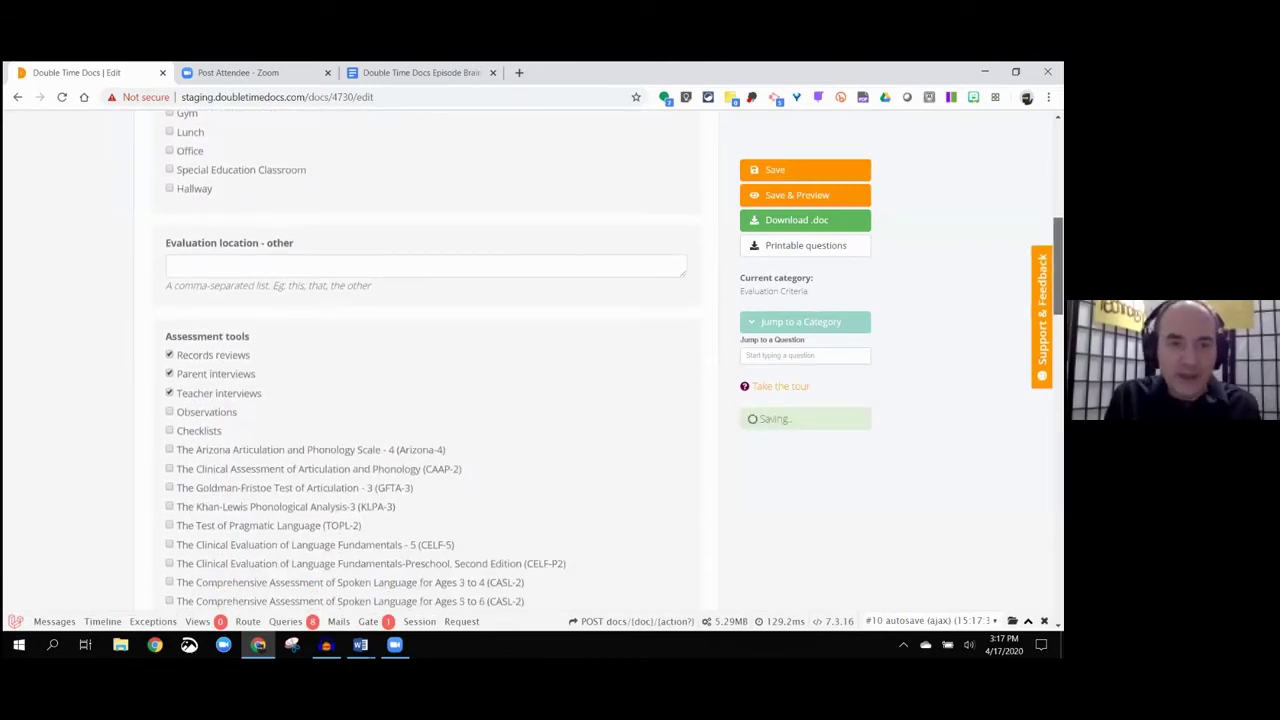
pyautogui.scroll(-2, 426, 360)
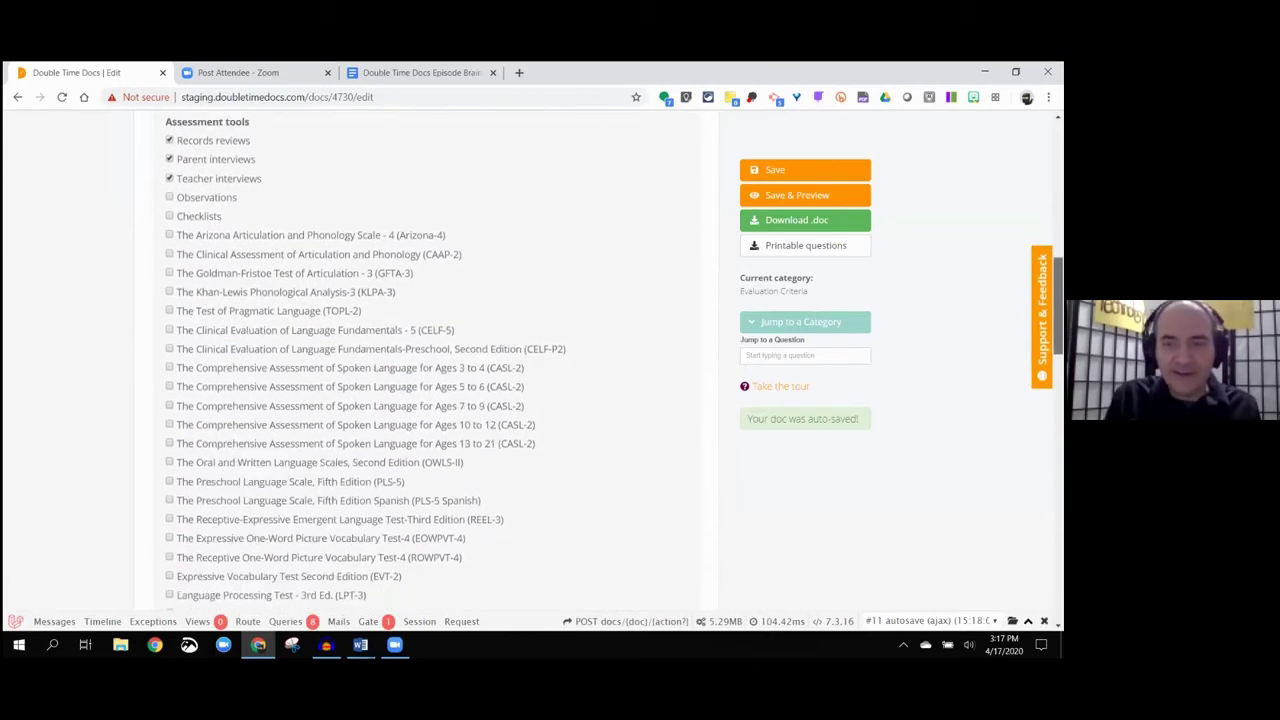
pyautogui.scroll(-2, 426, 360)
pyautogui.scroll(3, 426, 360)
pyautogui.scroll(-1, 426, 360)
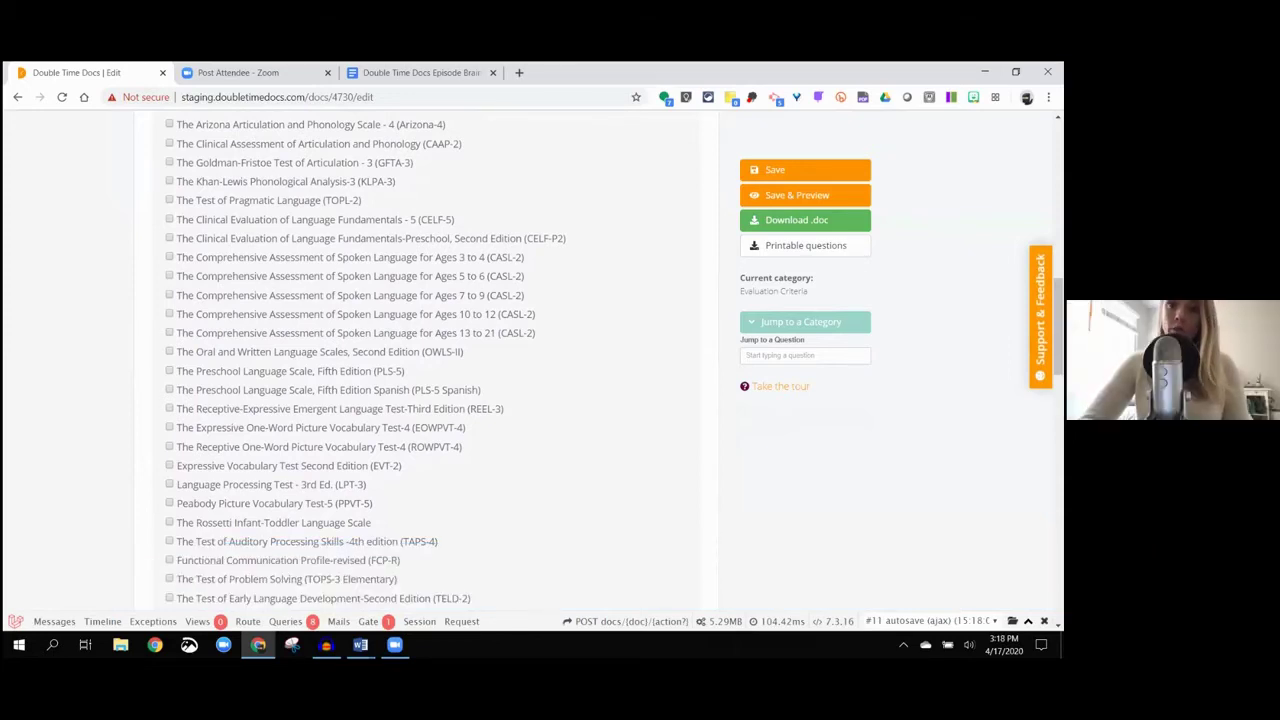
pyautogui.click(171, 163)
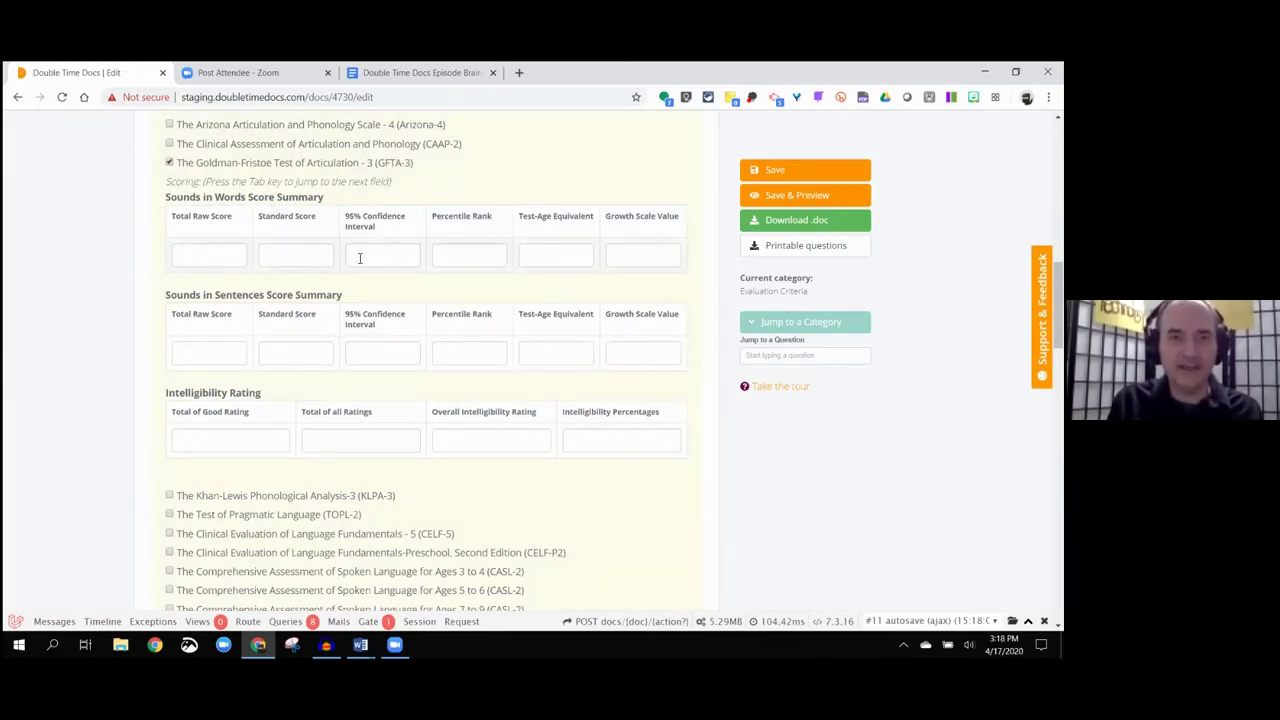
pyautogui.click(186, 261)
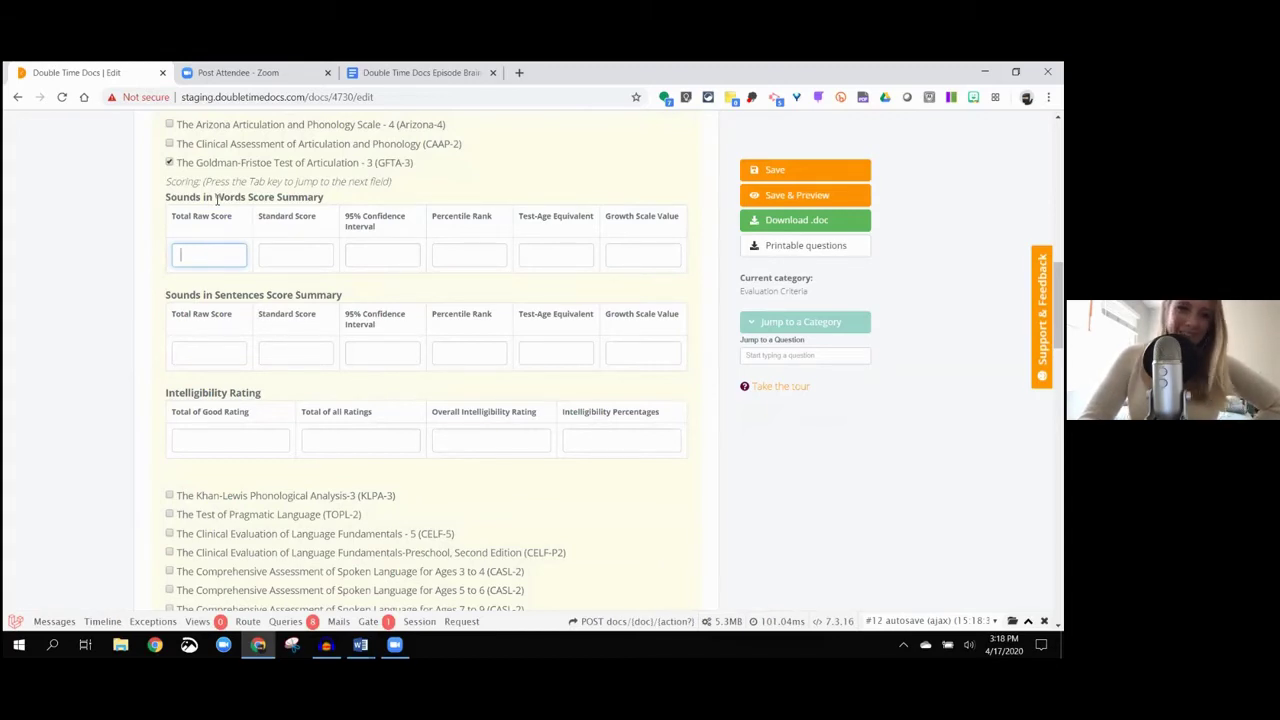
pyautogui.click(170, 163)
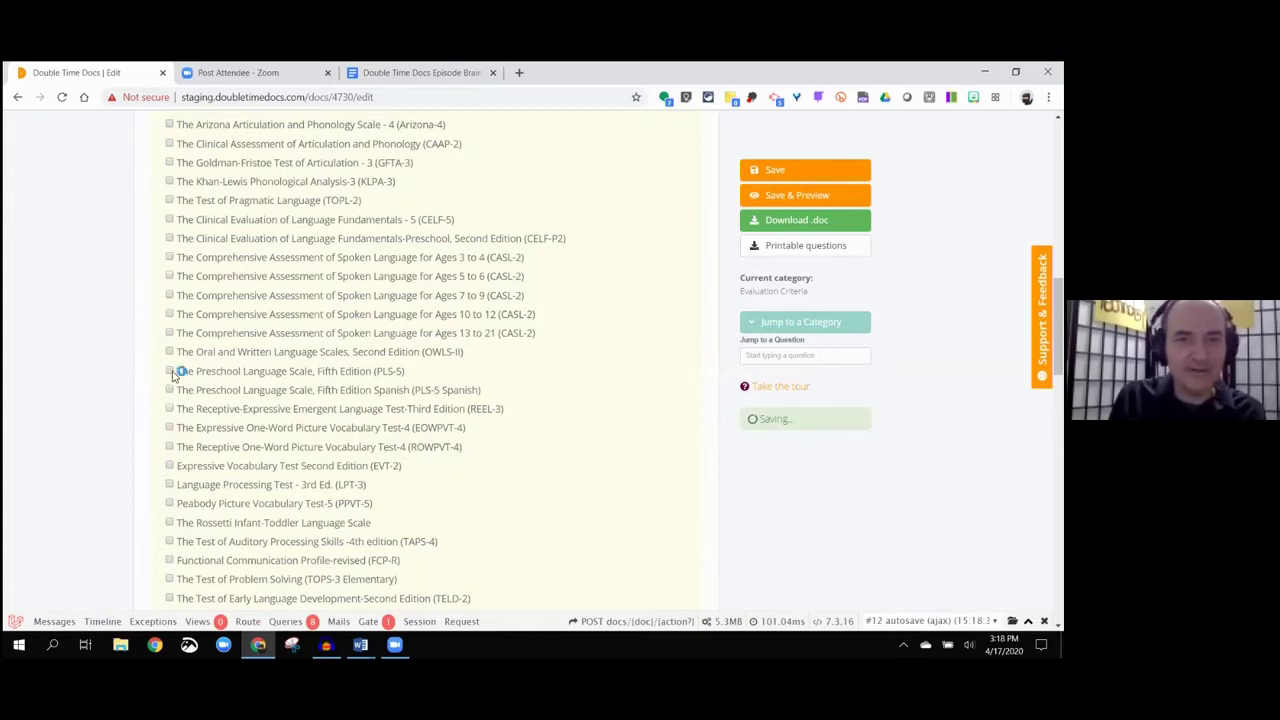
# Step: Select The Preschool Language Scale, Fifth Edition (PLS-5) and enter 86 as the Auditory Comprehension standard score
pyautogui.click(169, 371)
pyautogui.click(268, 444)
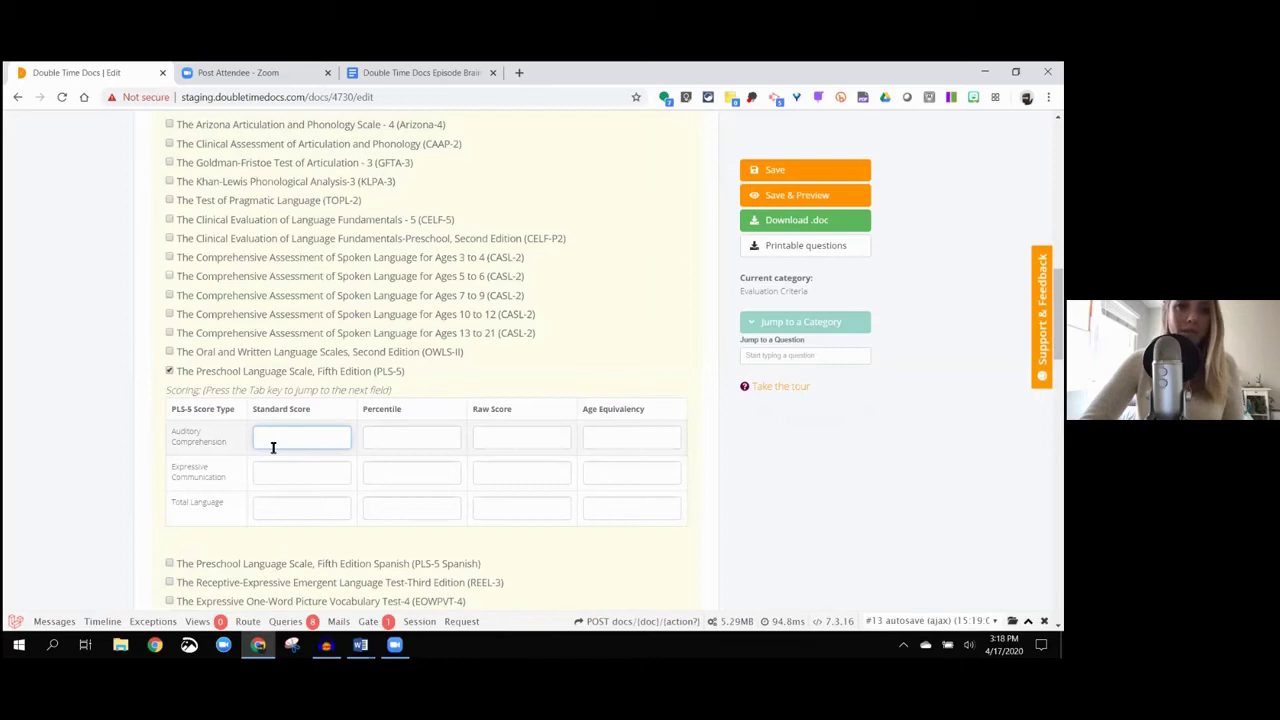
pyautogui.write('0')
pyautogui.press('Tab')
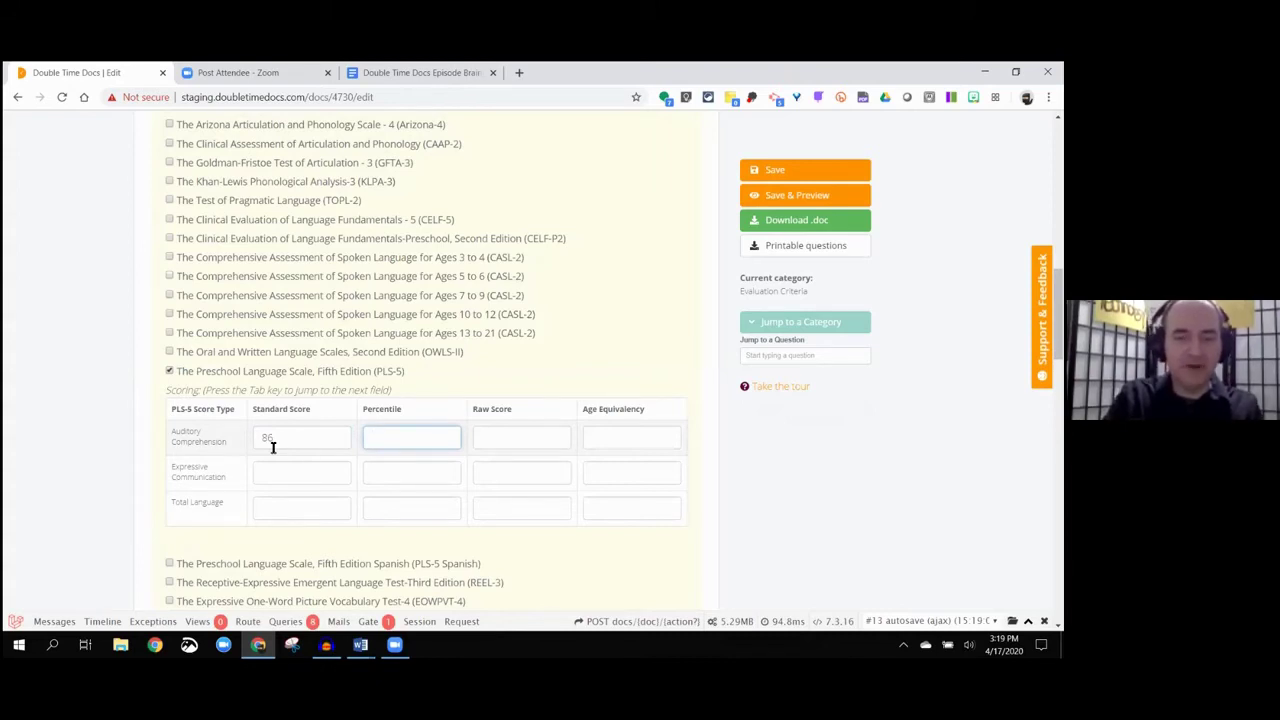
# Step: Enter 90 as the Auditory Comprehension percentile in the PLS-5 scoring table
pyautogui.write('90')
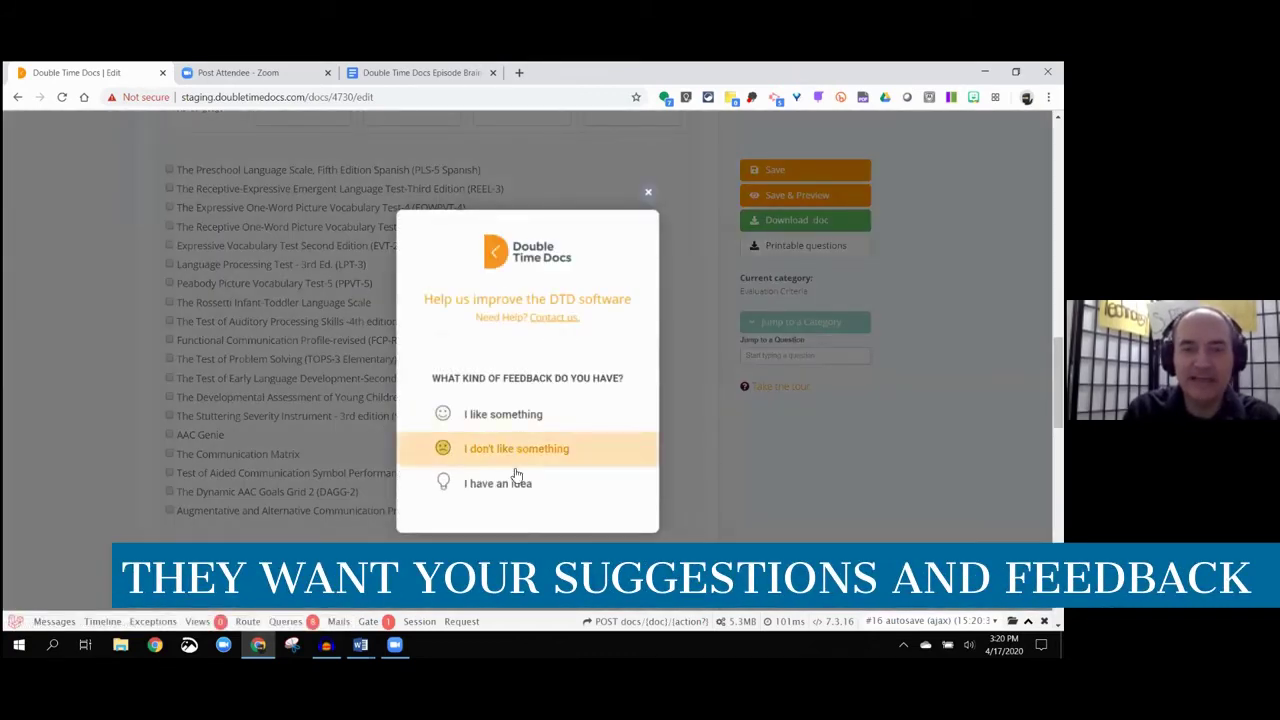
# Step: View the suggestion form for the "I have an idea" feedback type and close it without submitting anything
pyautogui.click(493, 488)
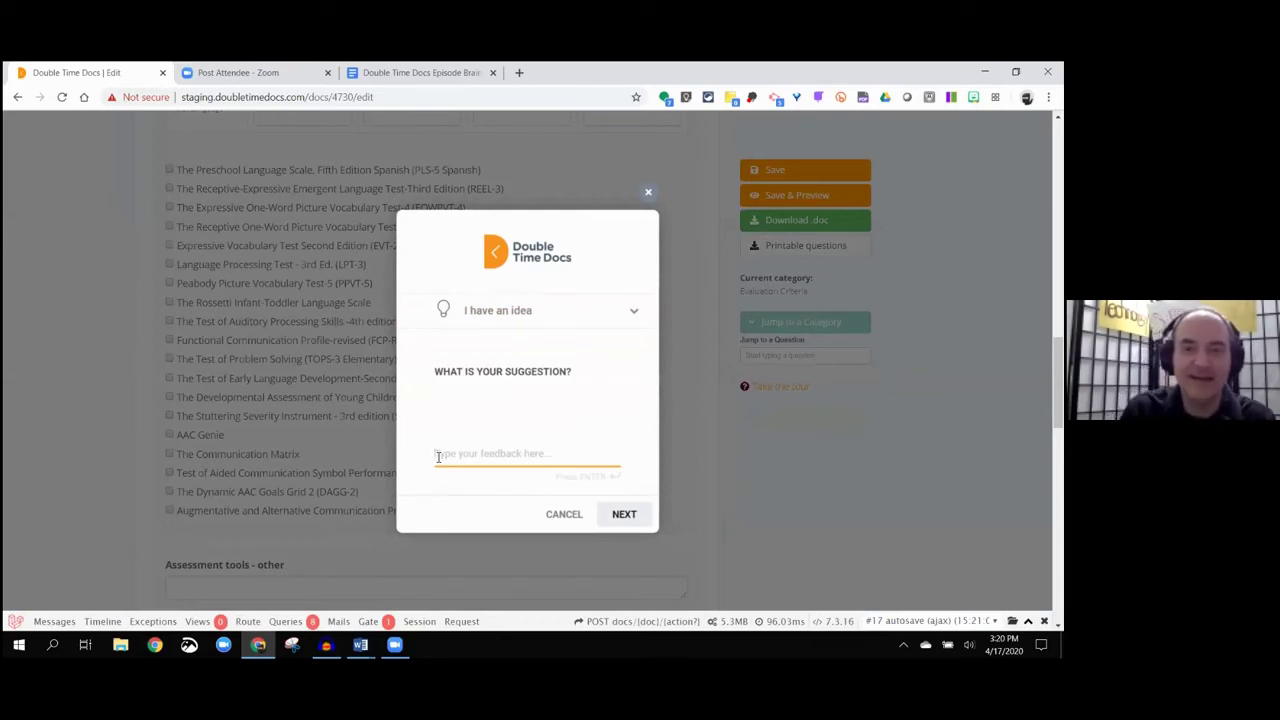
pyautogui.click(565, 516)
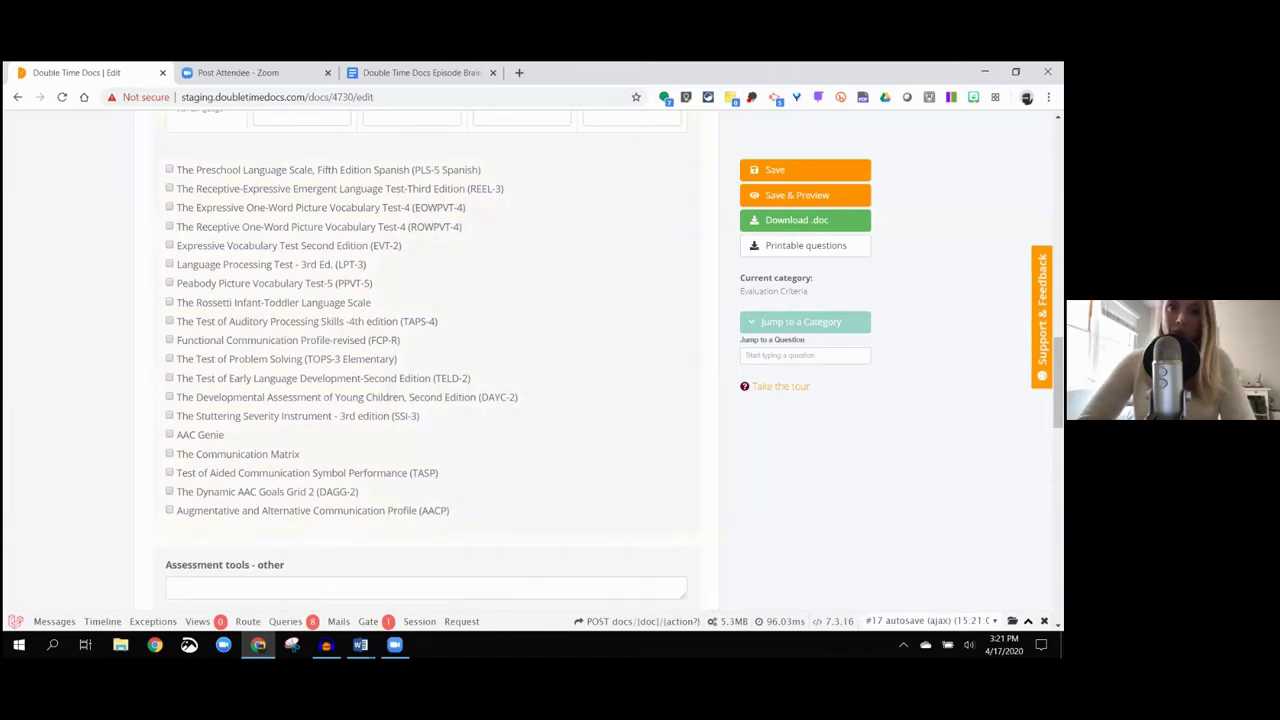
# Step: Look over the remaining Evaluation Criteria questions, from other assessment tools and validity statements to the techniques used to assess
pyautogui.scroll(-4, 426, 360)
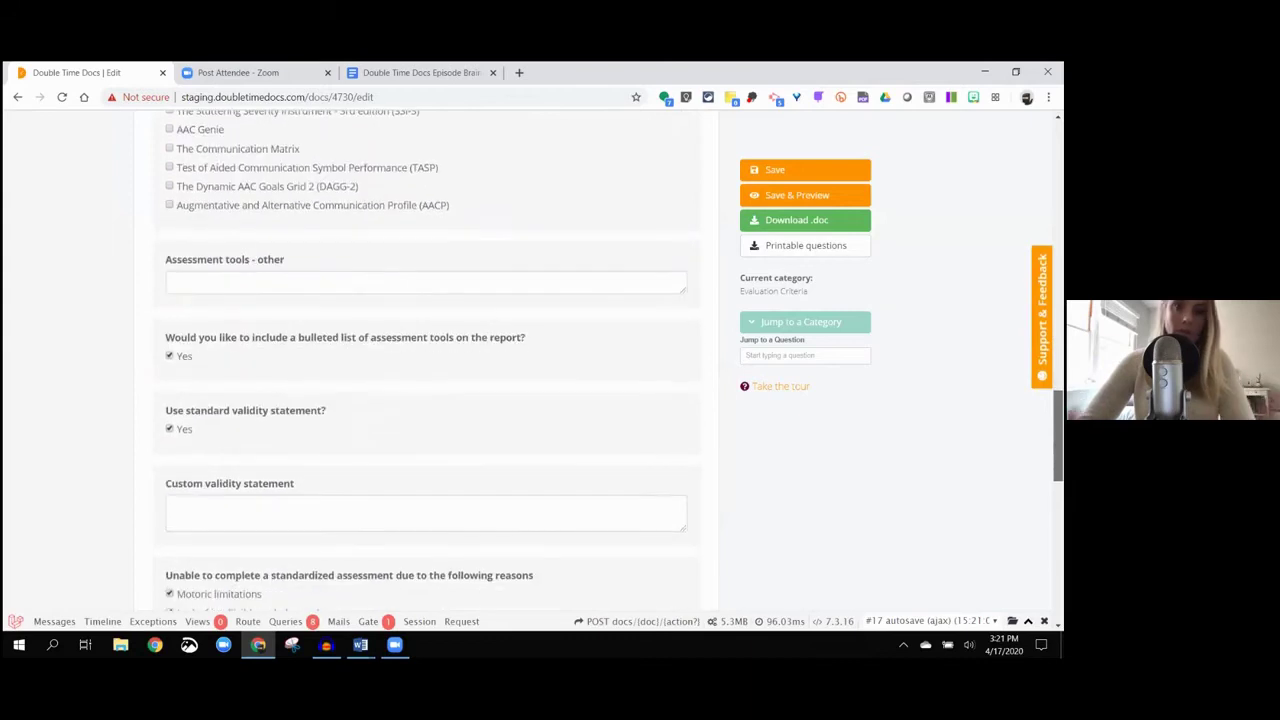
pyautogui.scroll(-1, 426, 360)
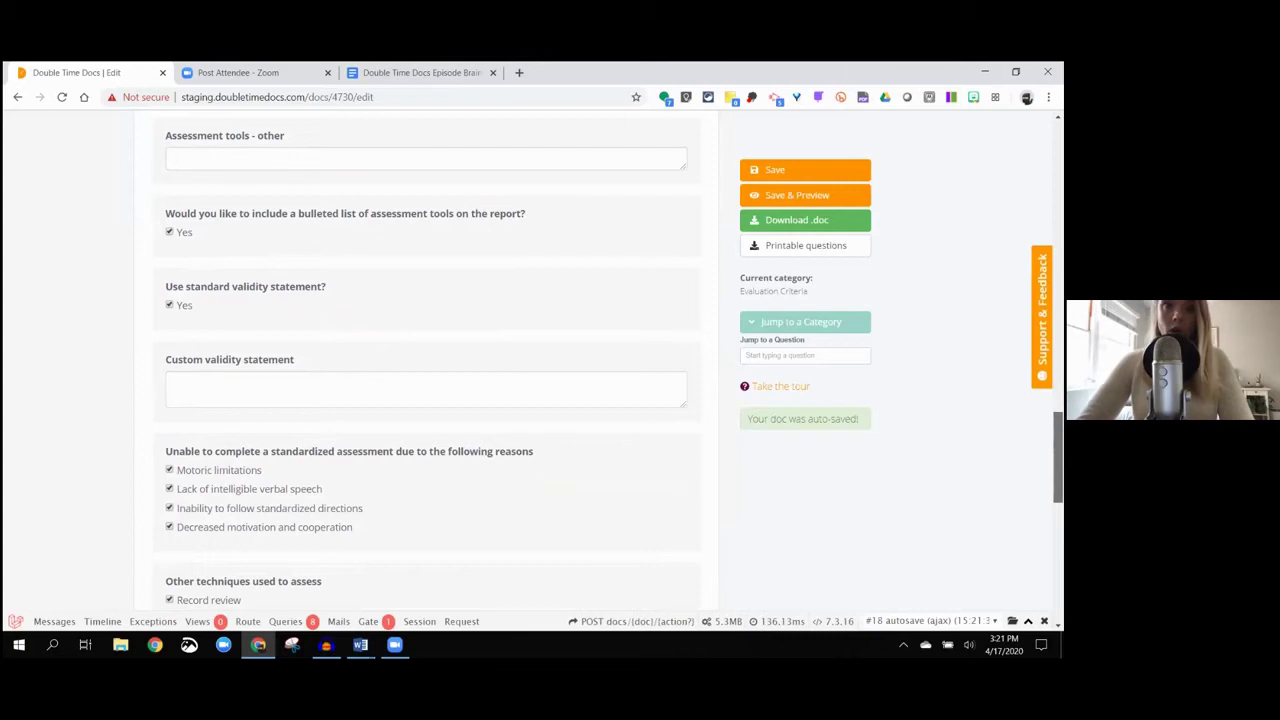
pyautogui.scroll(-1, 426, 360)
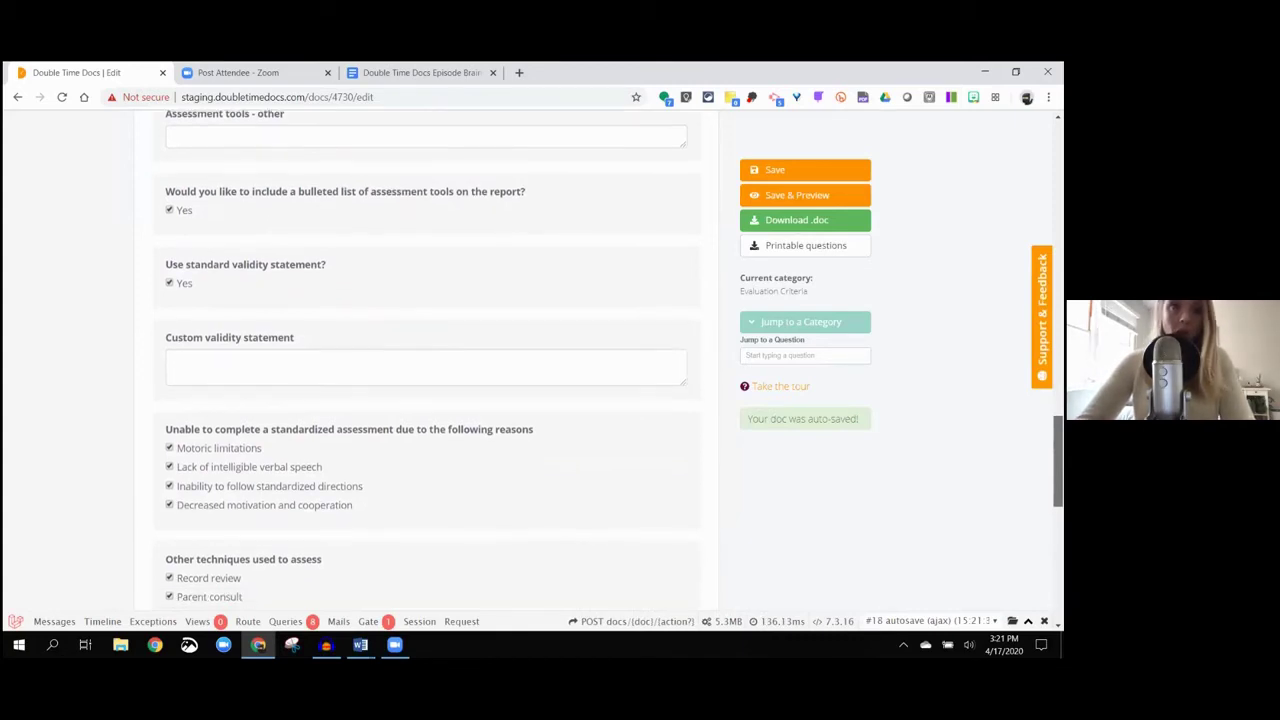
pyautogui.scroll(-1, 426, 360)
pyautogui.scroll(-2, 426, 360)
pyautogui.scroll(-2, 426, 360)
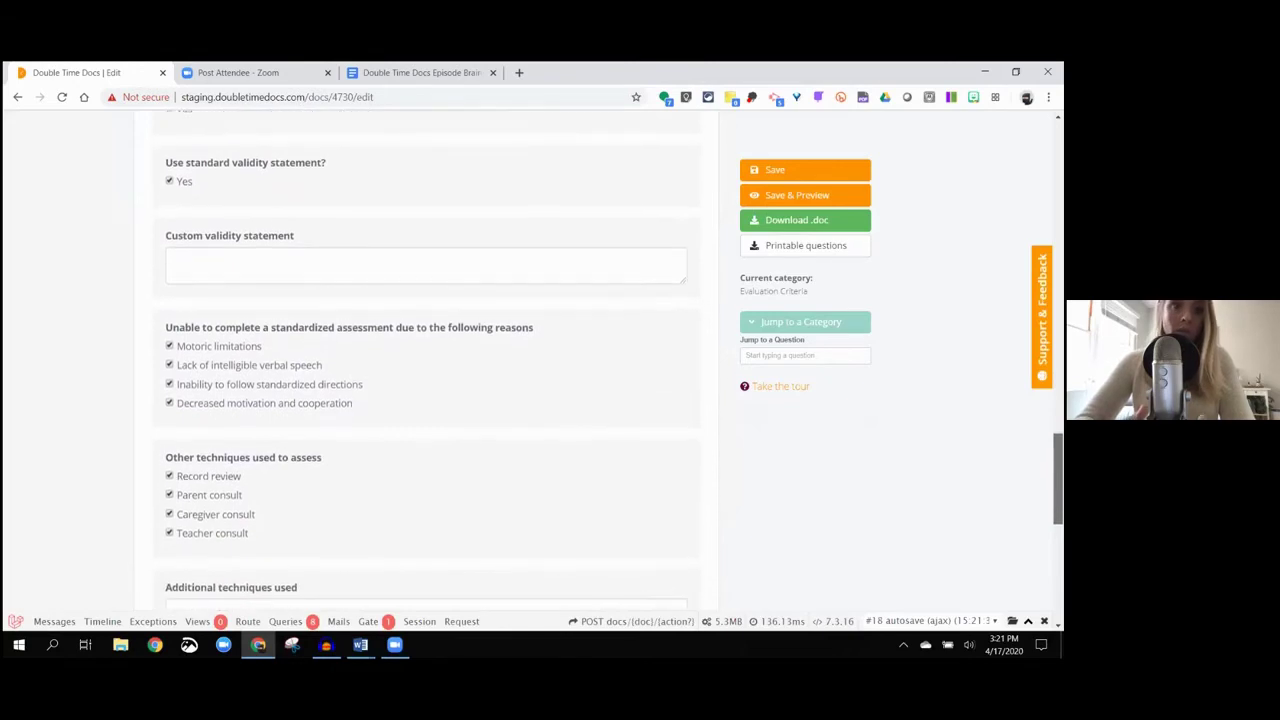
pyautogui.scroll(-4, 426, 360)
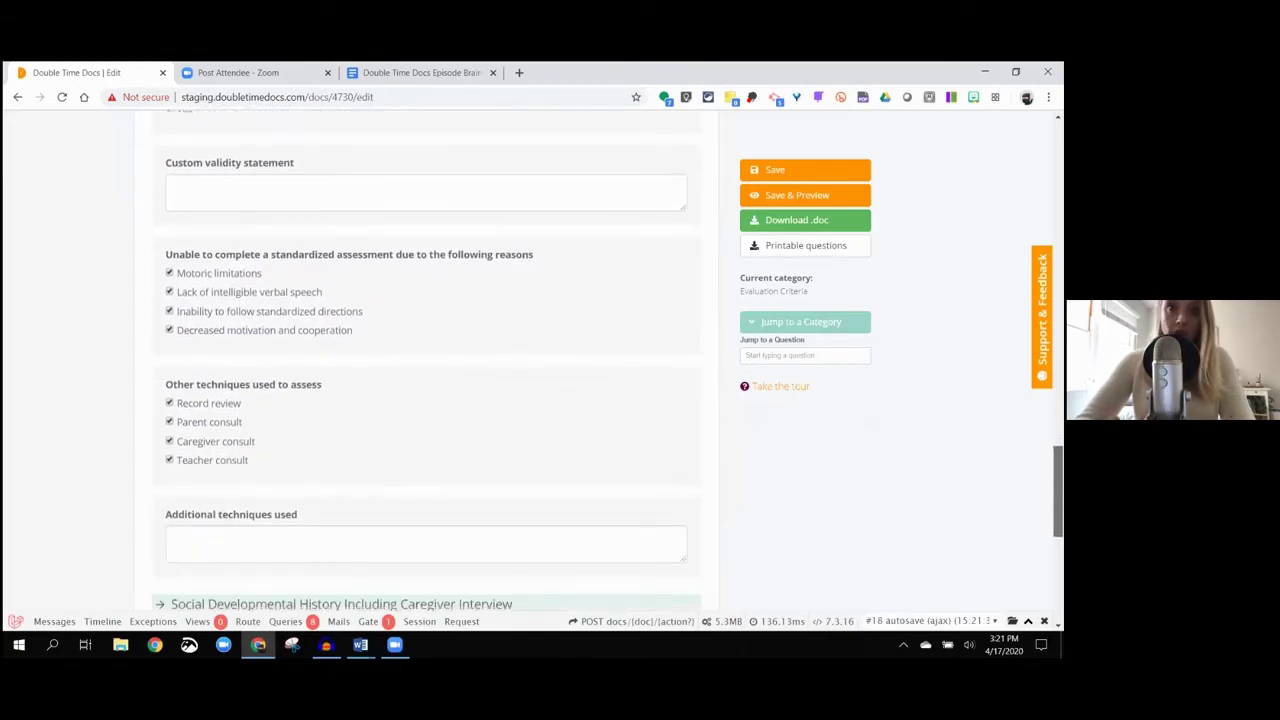
pyautogui.scroll(-3, 426, 360)
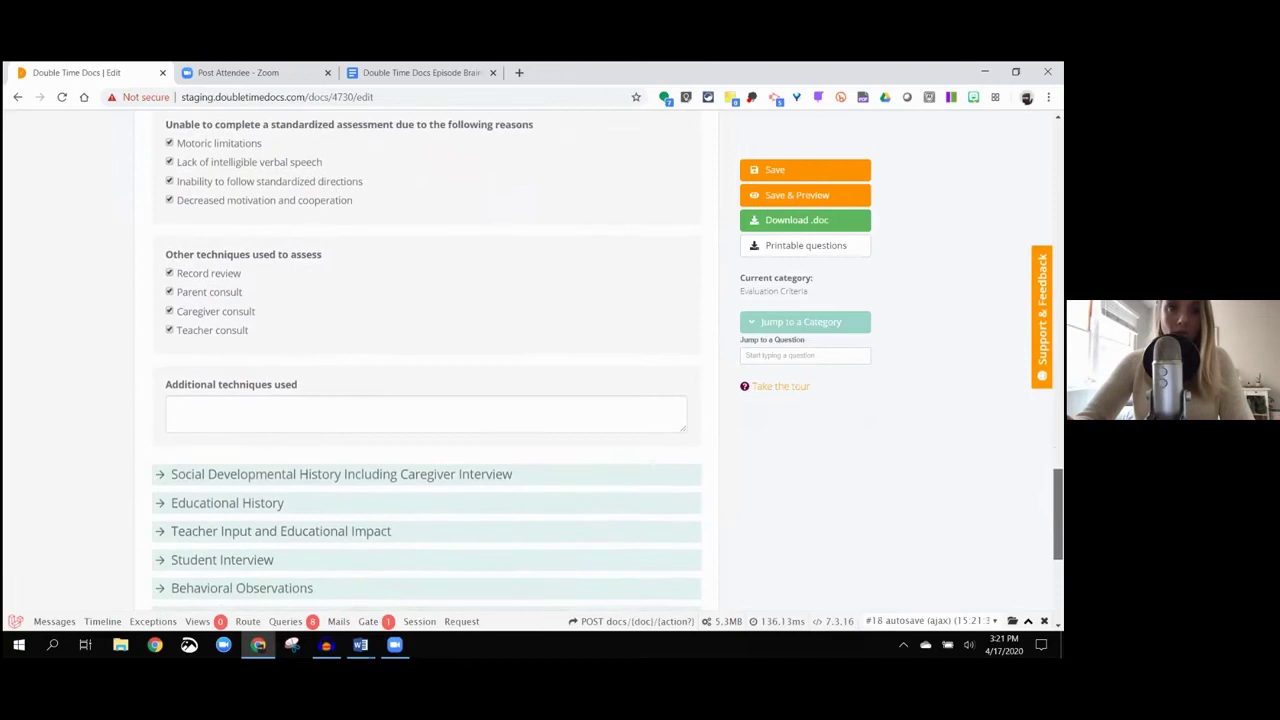
pyautogui.scroll(-1, 426, 360)
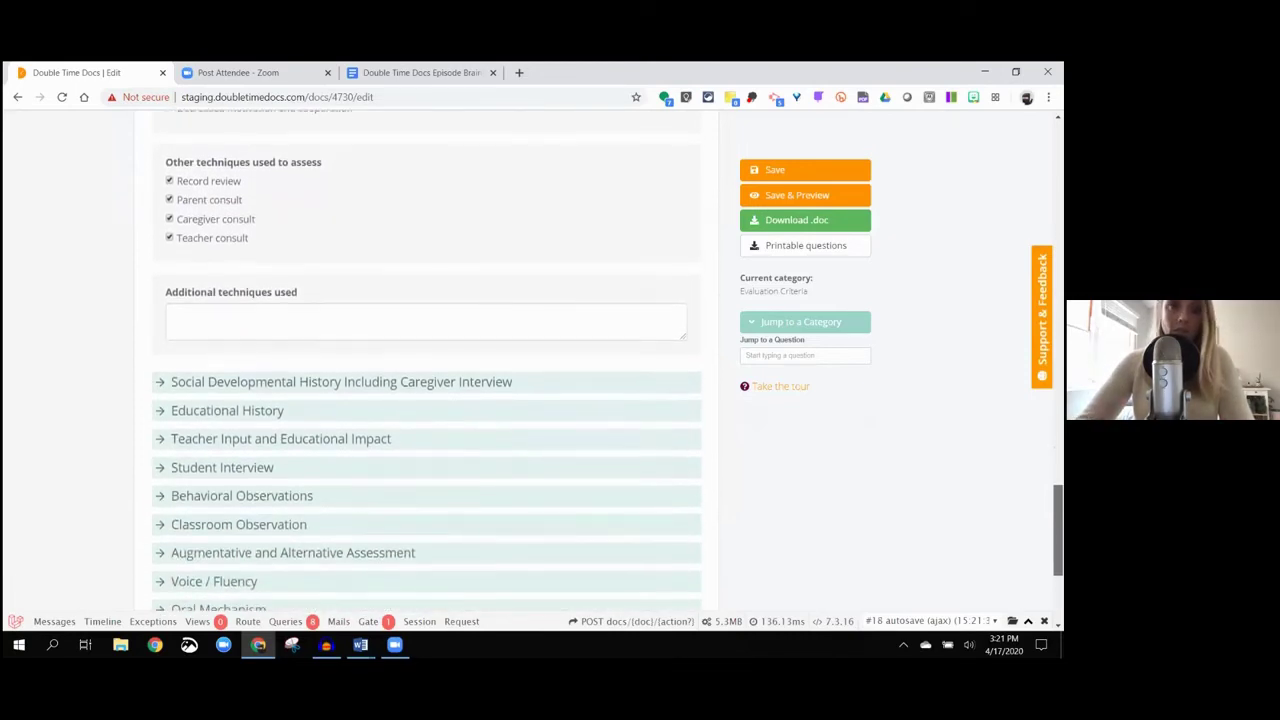
pyautogui.scroll(-1, 426, 360)
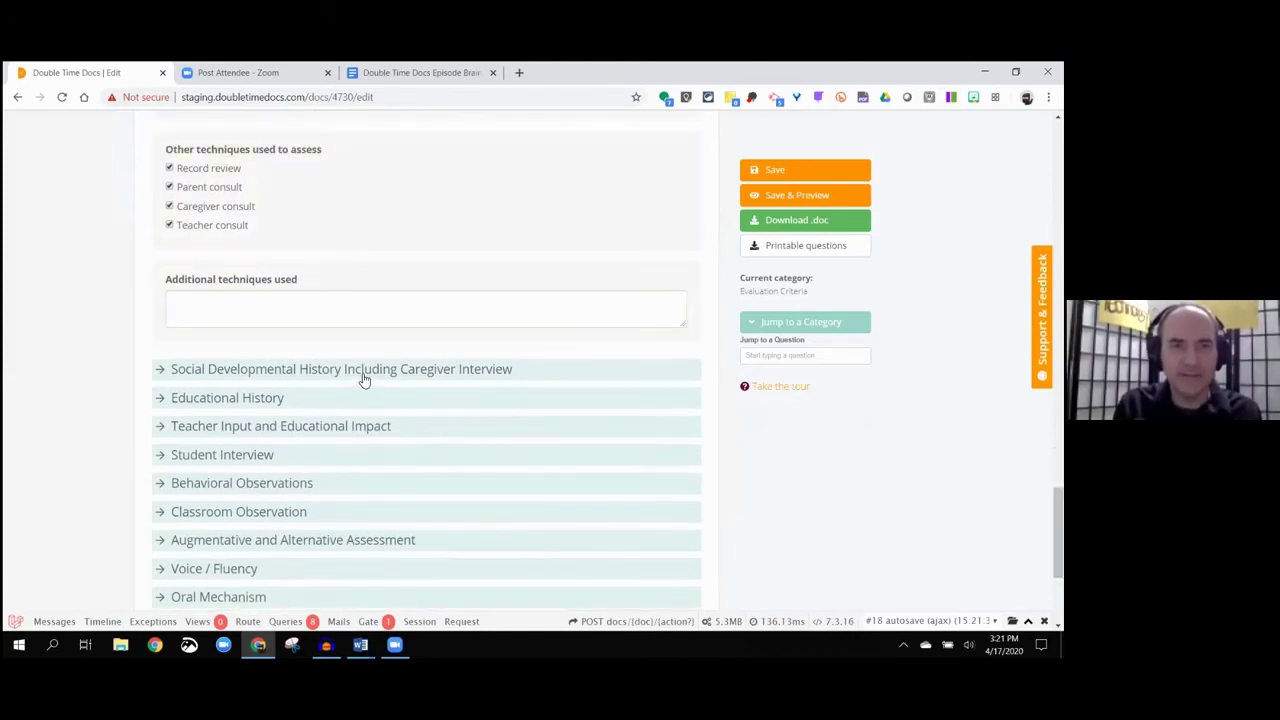
# Step: Expand Social Developmental History Including Caregiver Interview and review its questions, from data collection method to interest in reading and writing
pyautogui.click(352, 377)
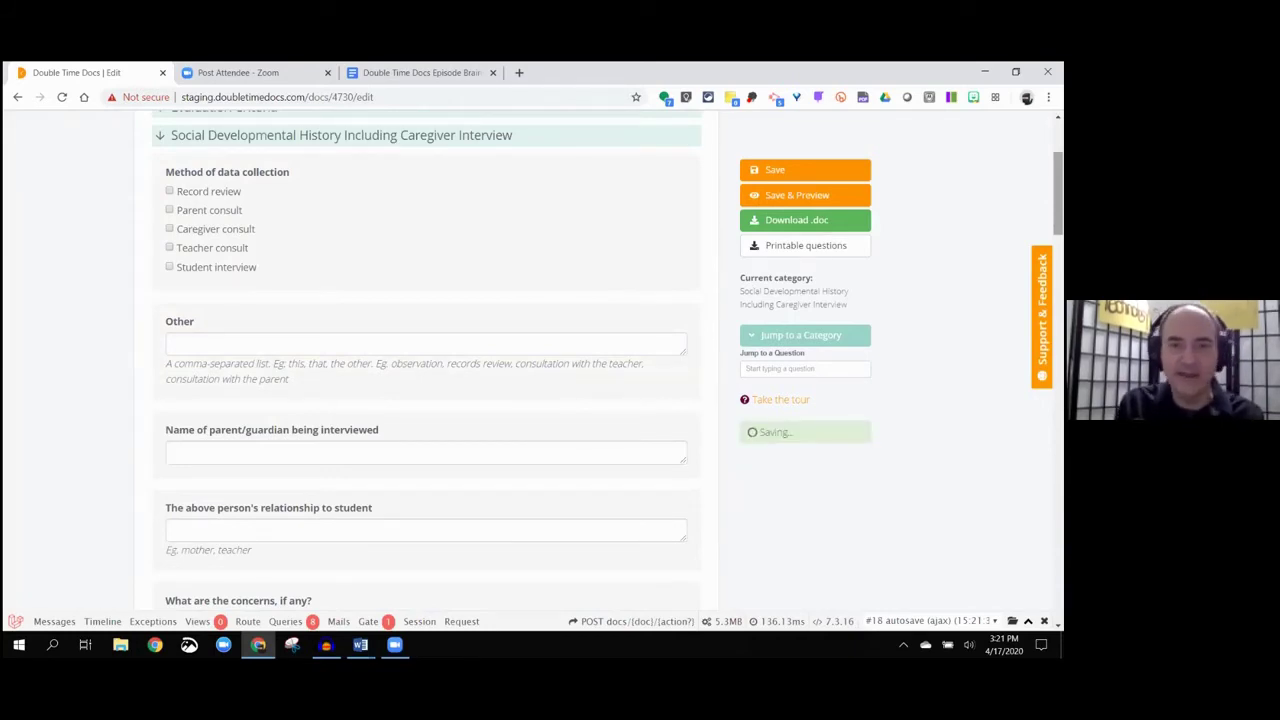
pyautogui.scroll(-3, 426, 360)
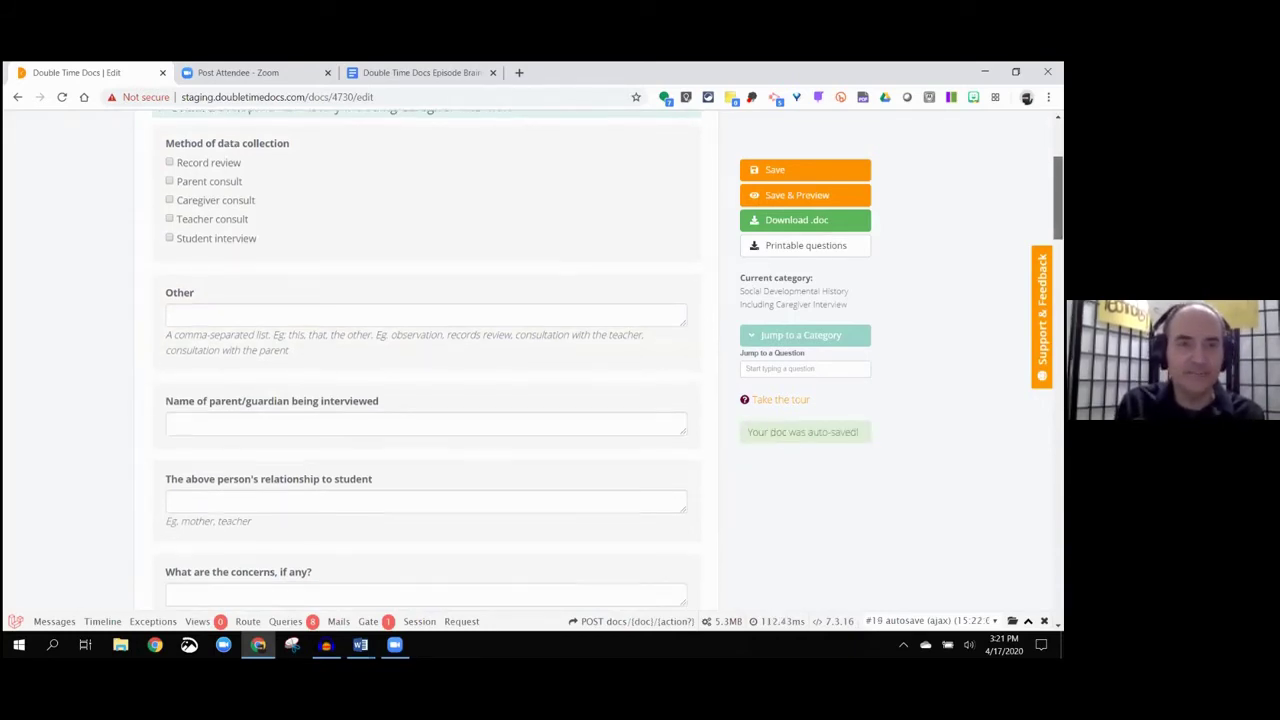
pyautogui.scroll(-2, 426, 360)
pyautogui.scroll(-4, 426, 360)
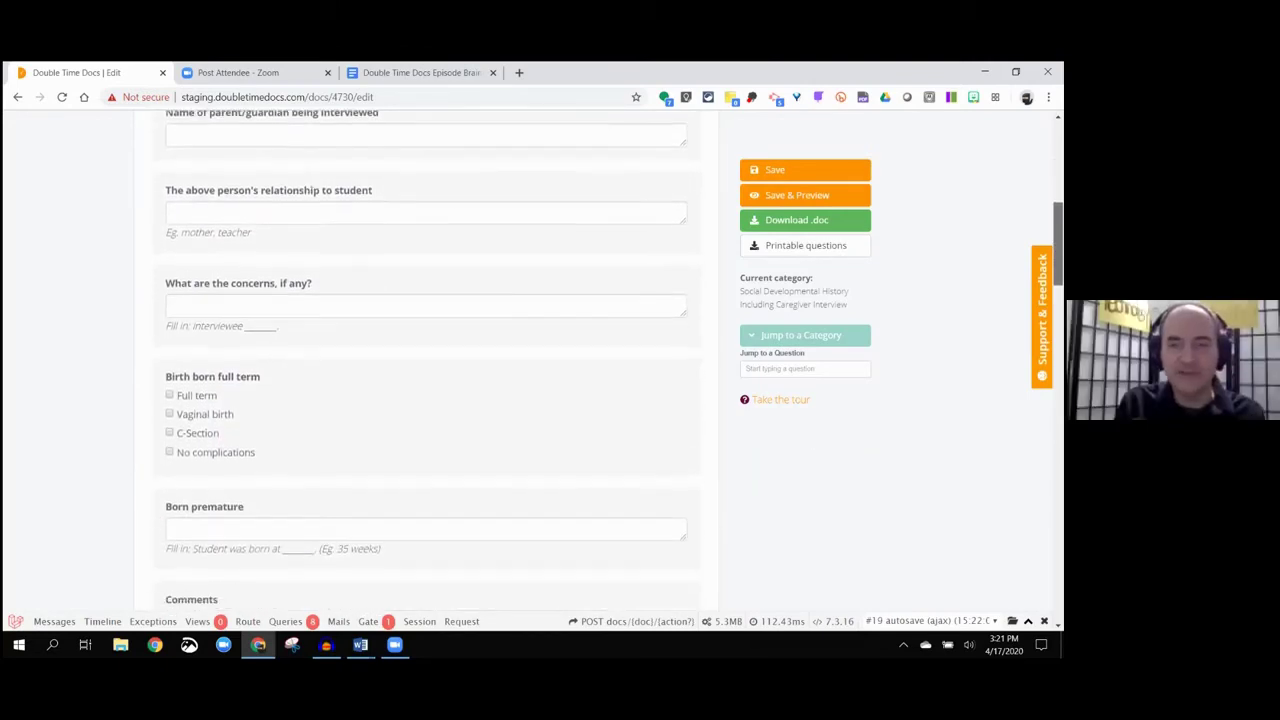
pyautogui.scroll(-2, 426, 360)
pyautogui.scroll(-3, 426, 360)
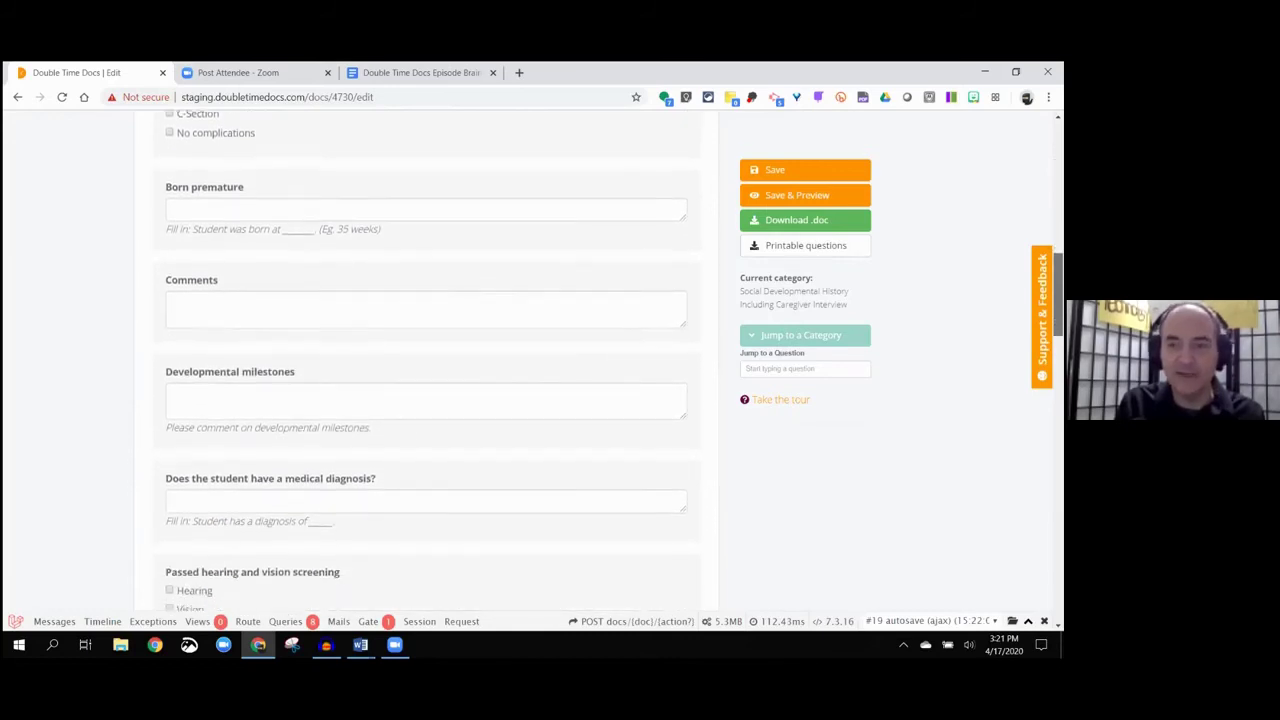
pyautogui.scroll(-1, 426, 360)
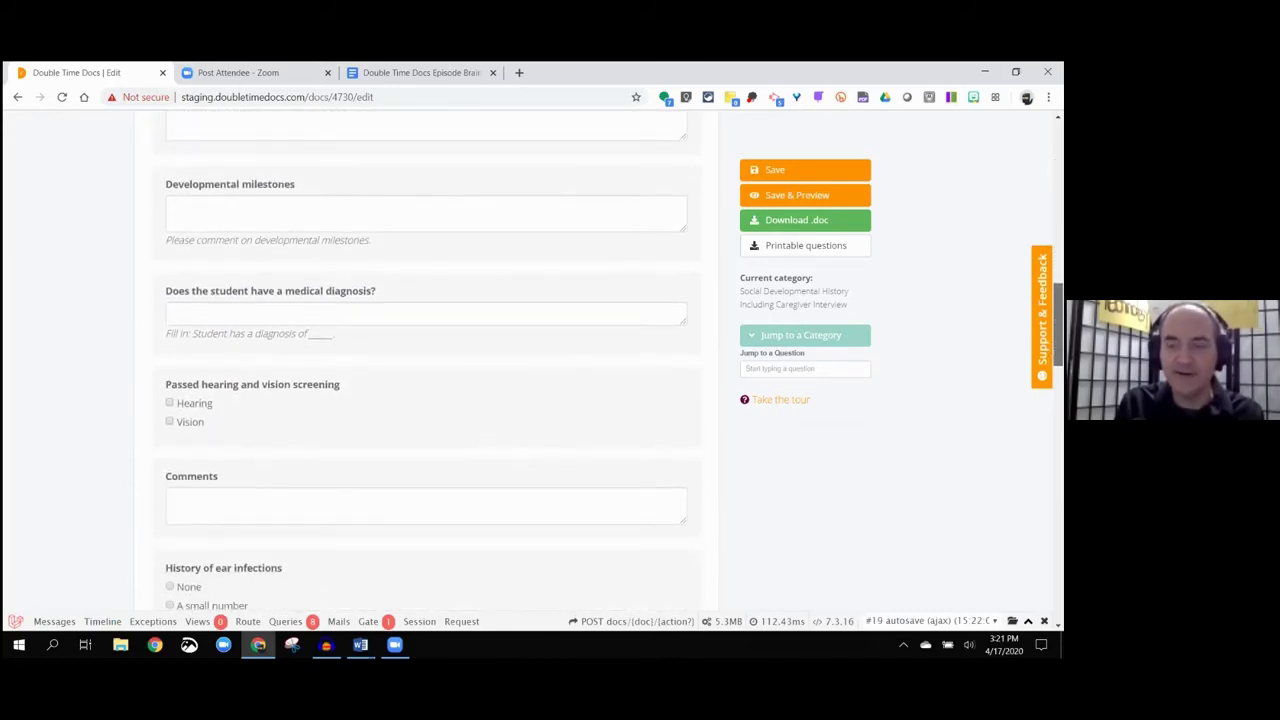
pyautogui.scroll(-3, 426, 360)
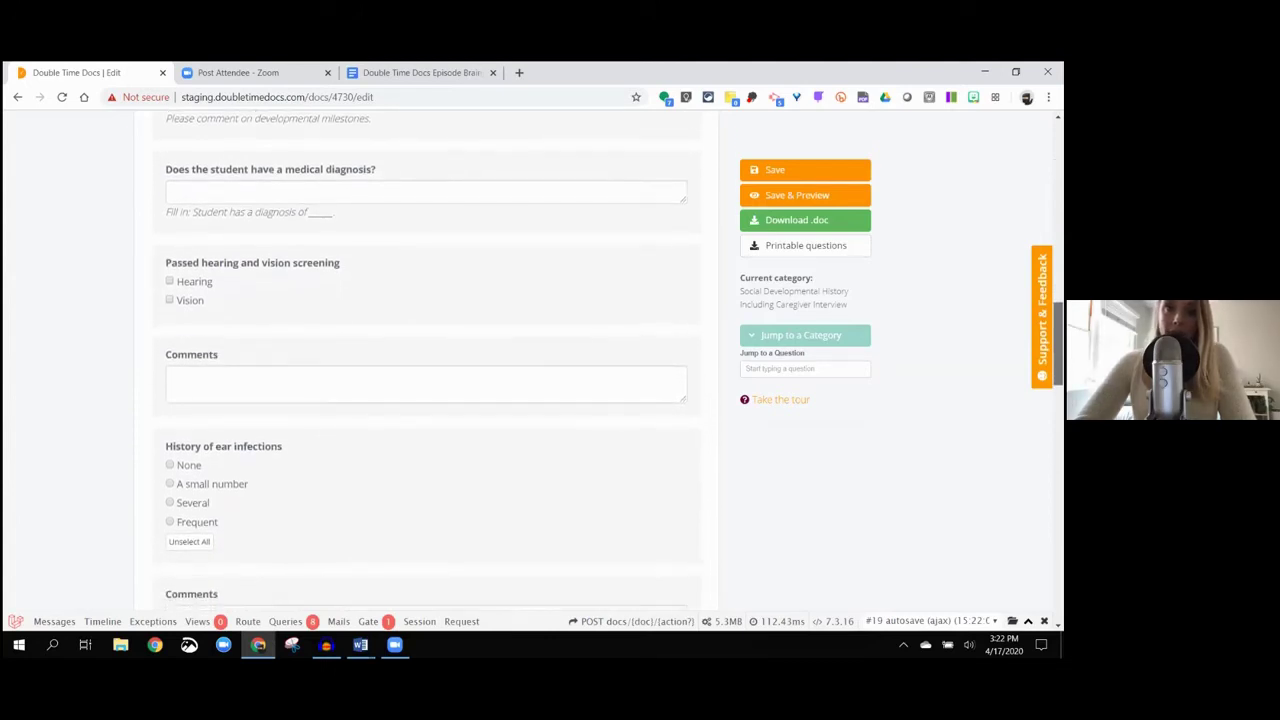
pyautogui.scroll(-5, 426, 360)
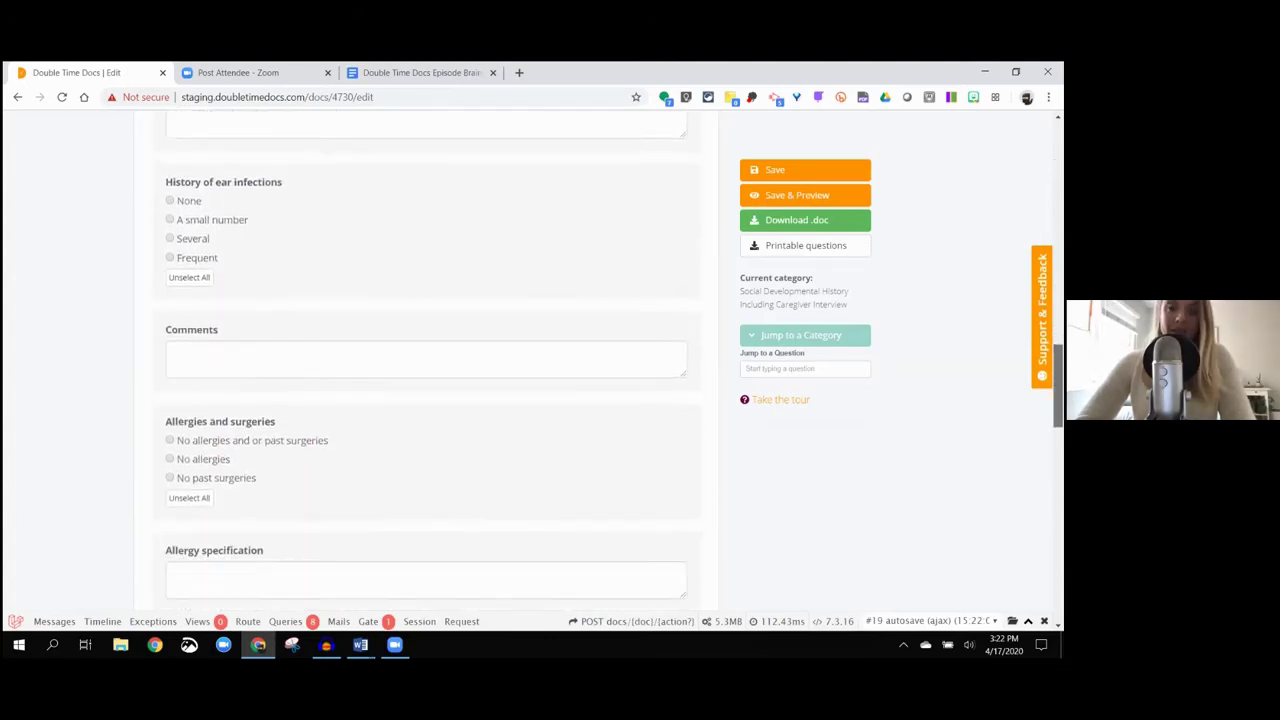
pyautogui.scroll(-1, 426, 360)
pyautogui.scroll(-3, 426, 360)
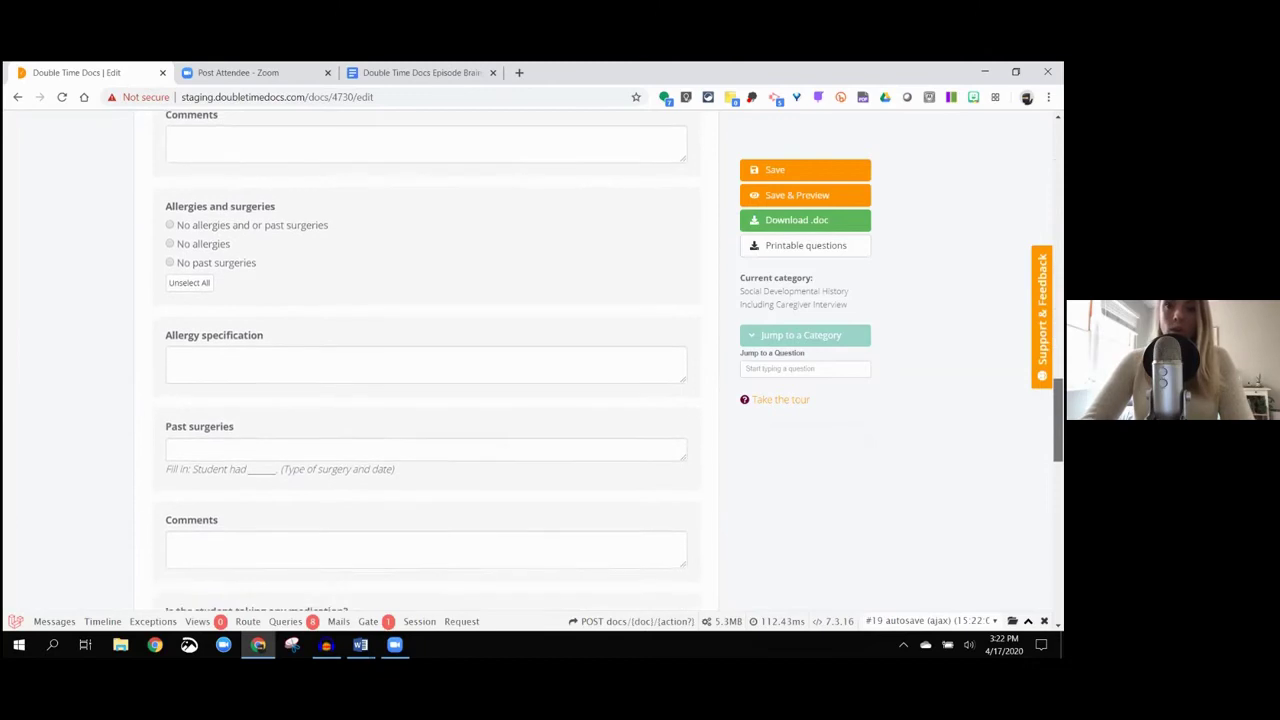
pyautogui.scroll(-3, 426, 360)
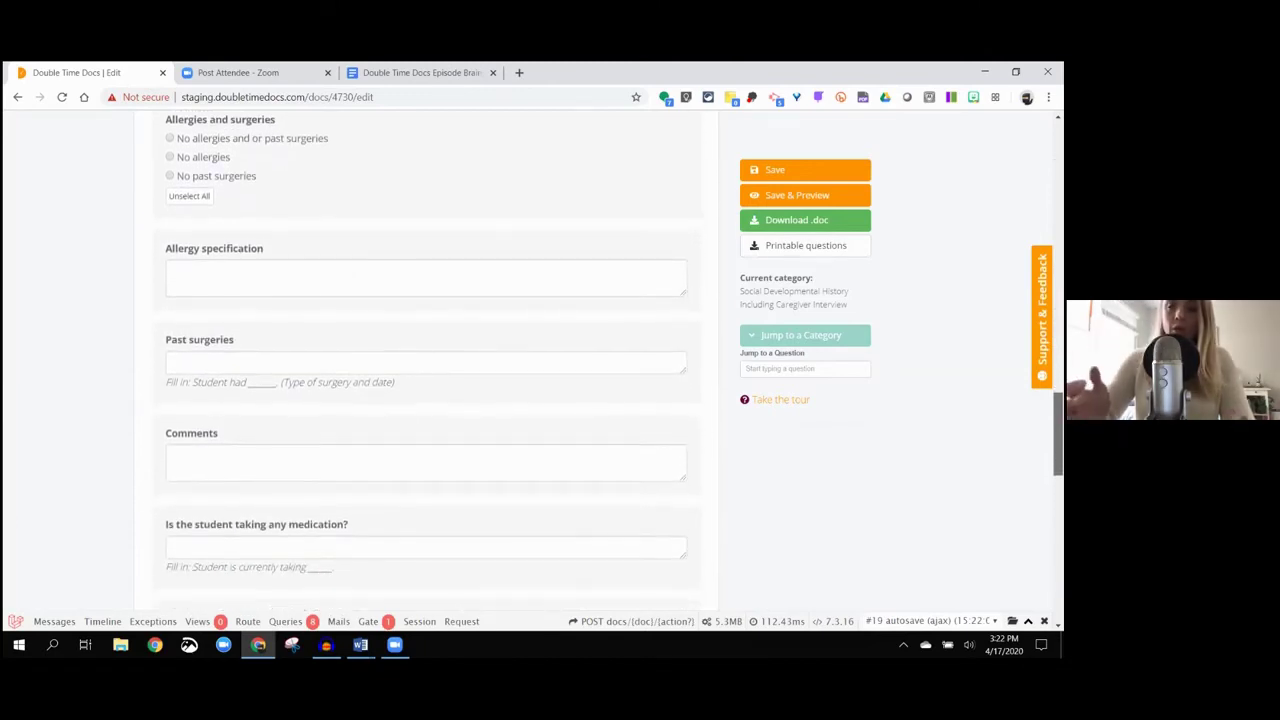
pyautogui.scroll(-4, 426, 360)
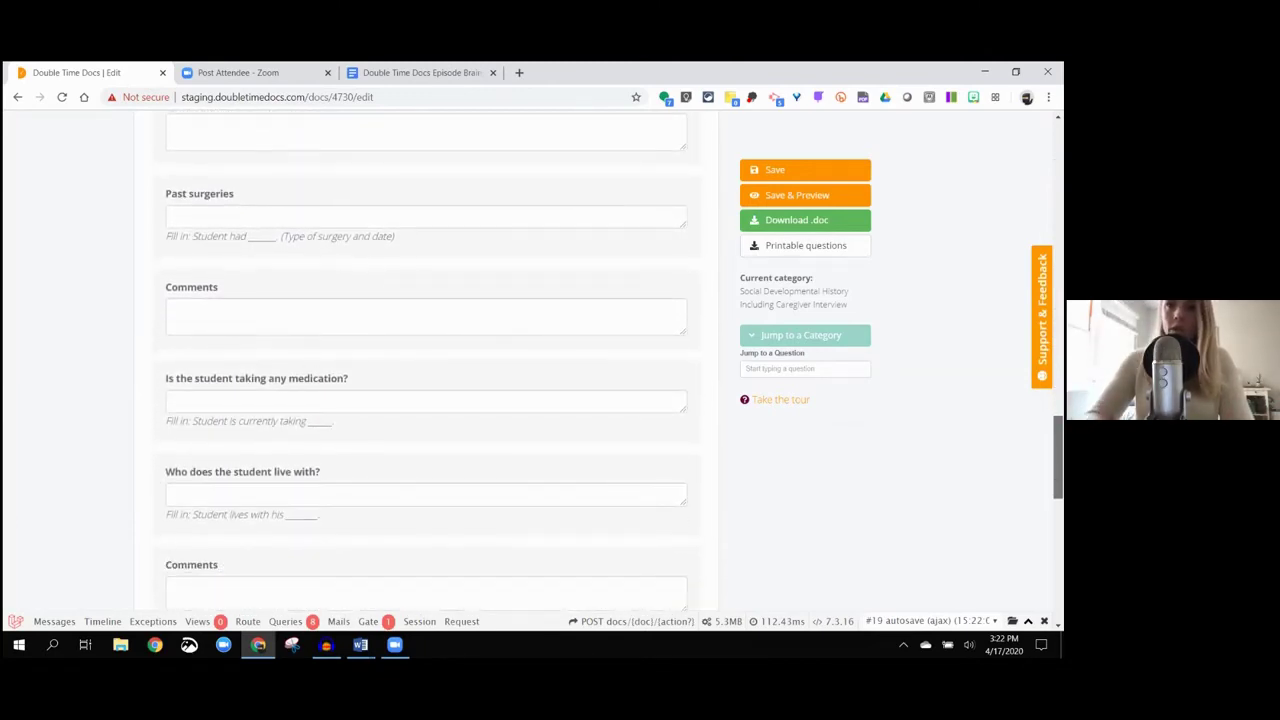
pyautogui.scroll(-4, 426, 360)
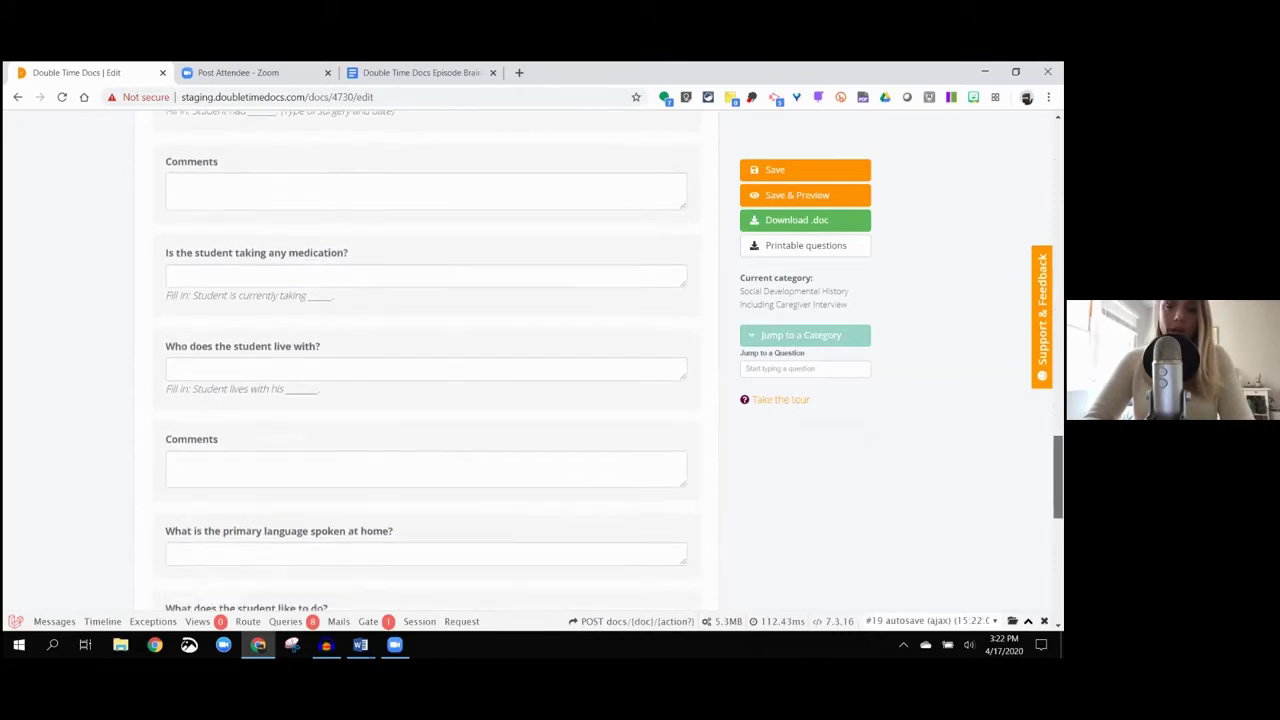
pyautogui.scroll(-6, 426, 360)
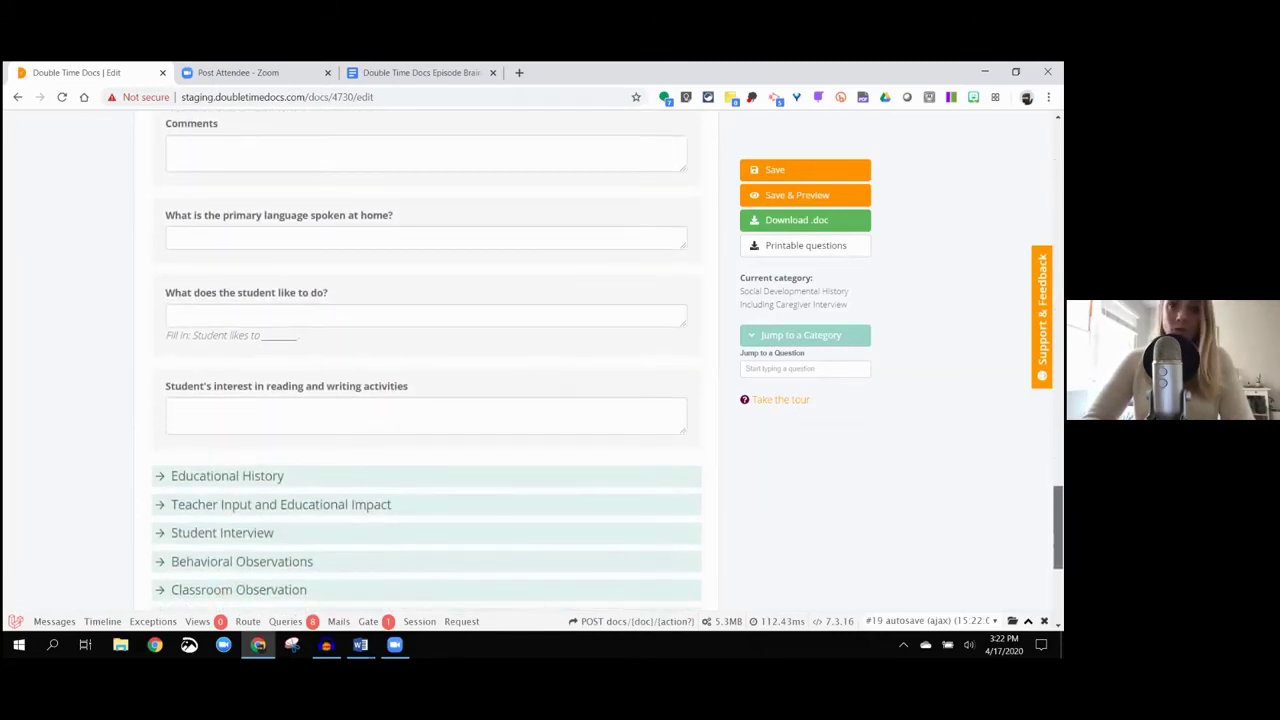
pyautogui.scroll(-3, 426, 360)
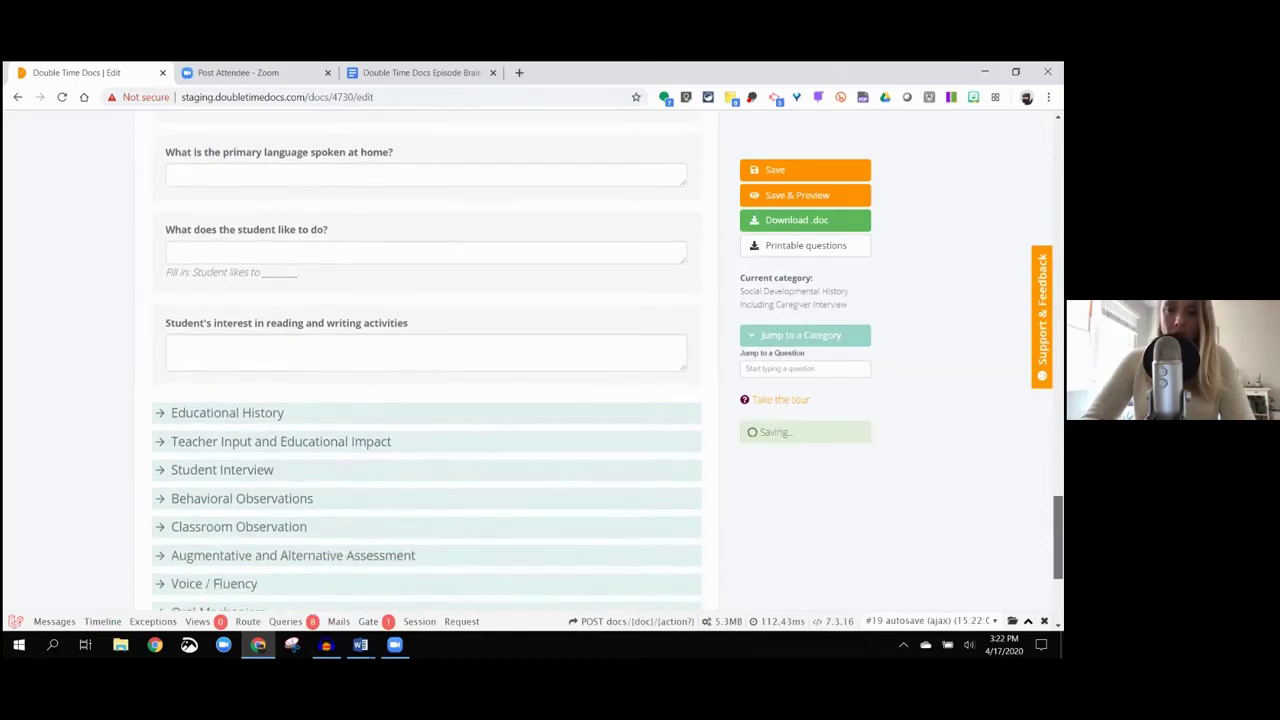
pyautogui.scroll(-2, 426, 360)
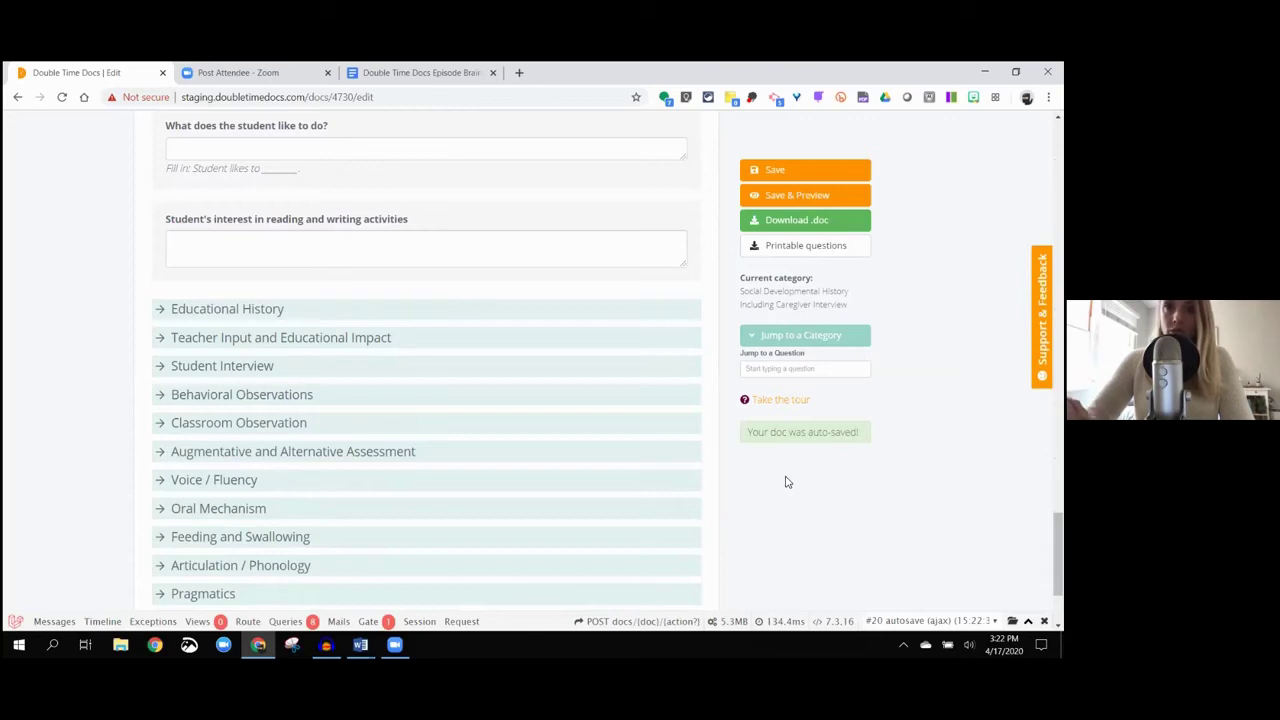
# Step: Expand the Educational History category and review its questions on Early Intervention, classroom type, primary disability and current services
pyautogui.click(198, 313)
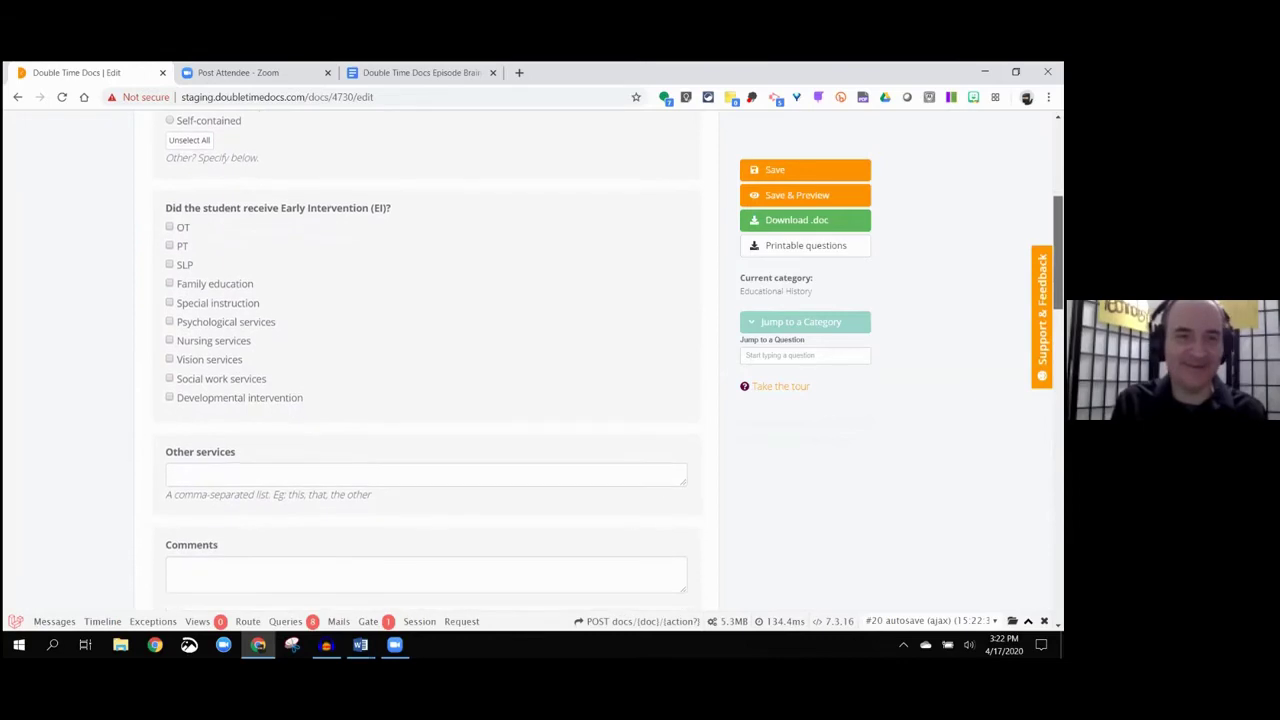
pyautogui.scroll(-4, 426, 360)
pyautogui.scroll(-2, 426, 360)
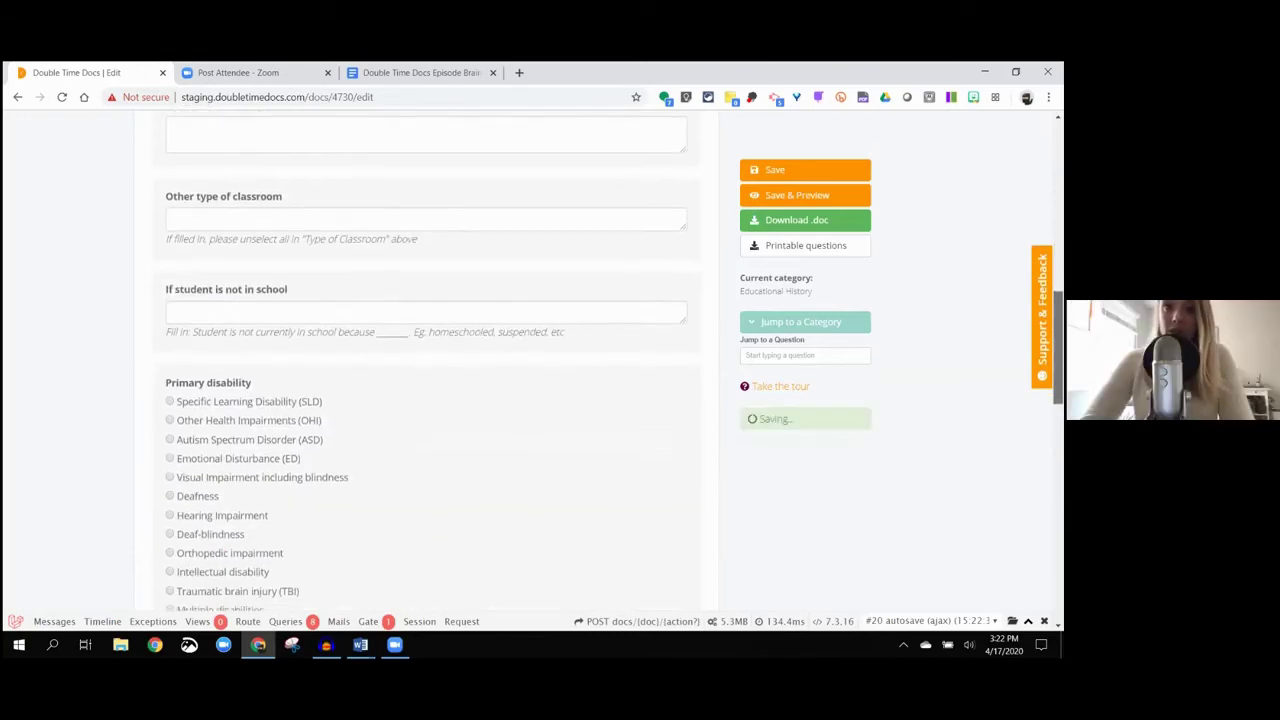
pyautogui.scroll(-3, 426, 360)
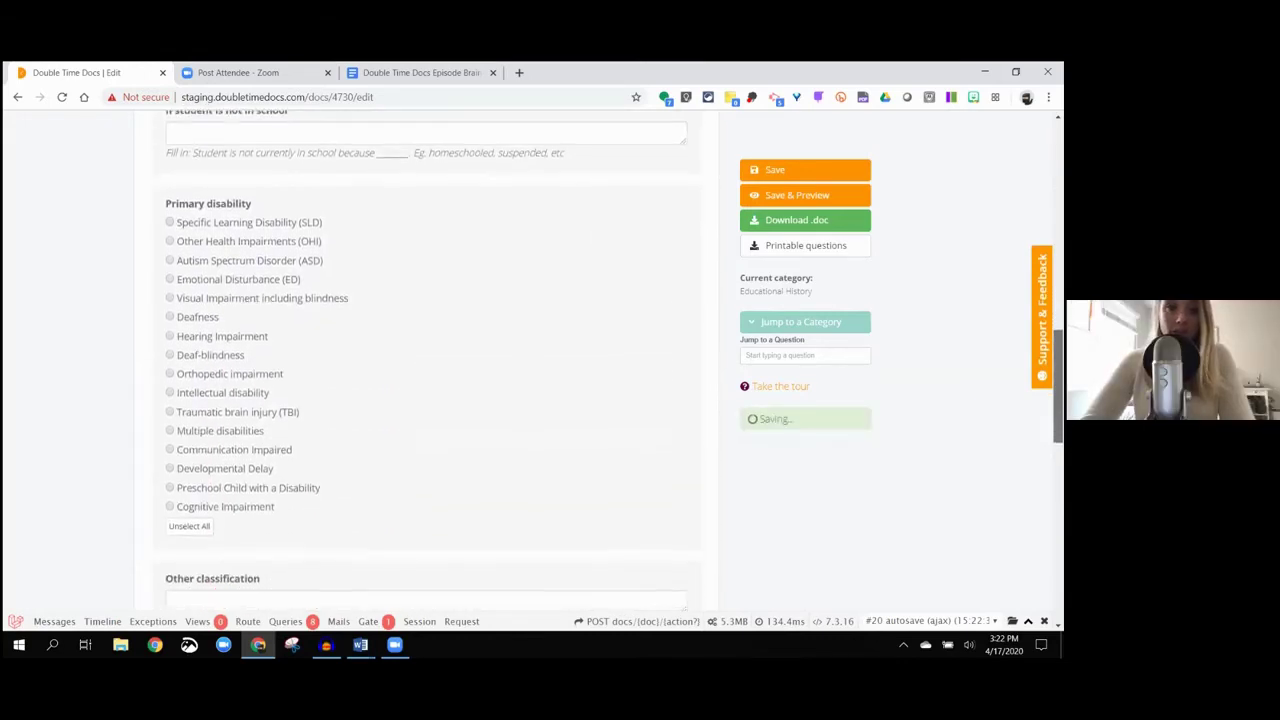
pyautogui.scroll(-1, 426, 360)
pyautogui.scroll(-2, 426, 360)
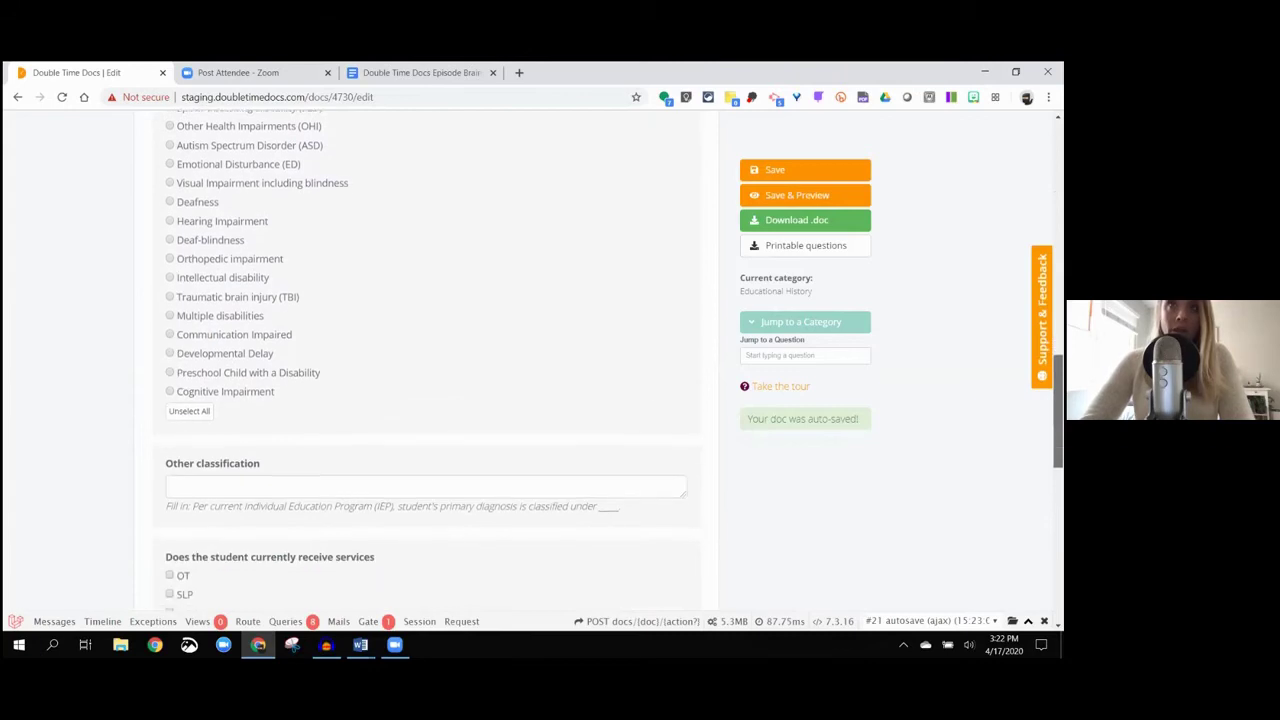
pyautogui.scroll(-3, 426, 360)
pyautogui.scroll(-3, 426, 360)
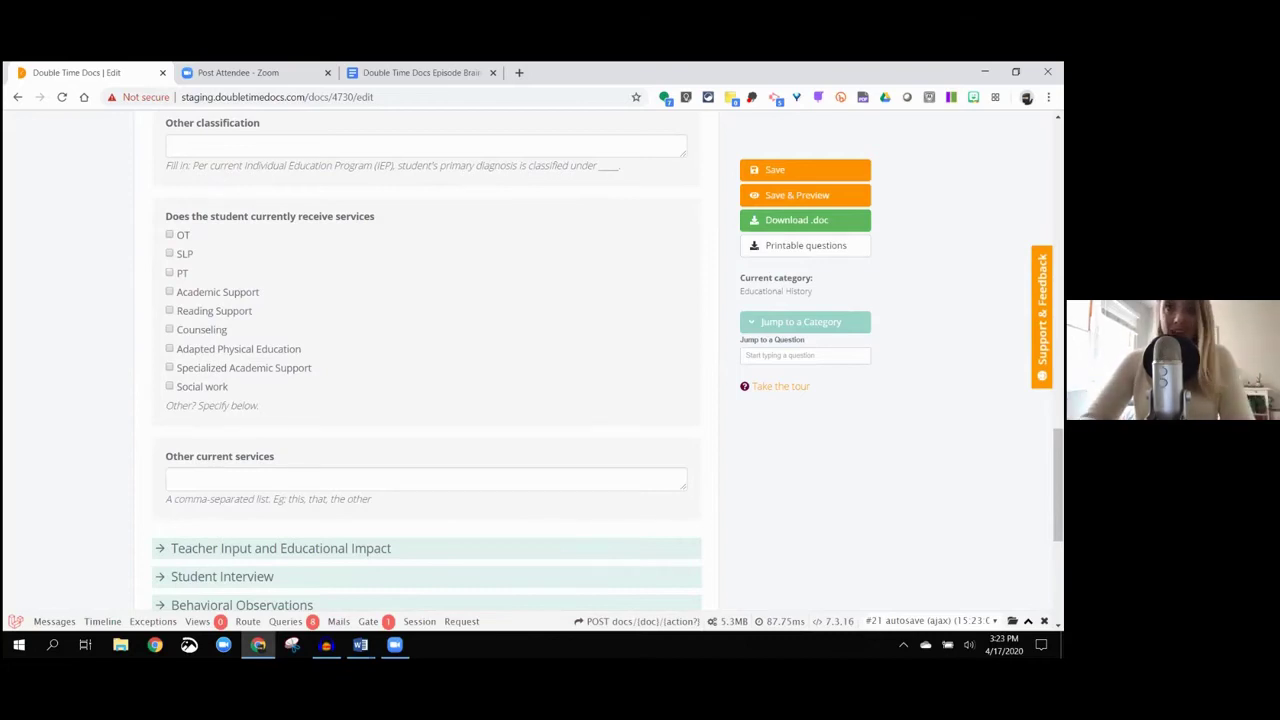
pyautogui.scroll(-1, 1057, 485)
pyautogui.scroll(-3, 427, 400)
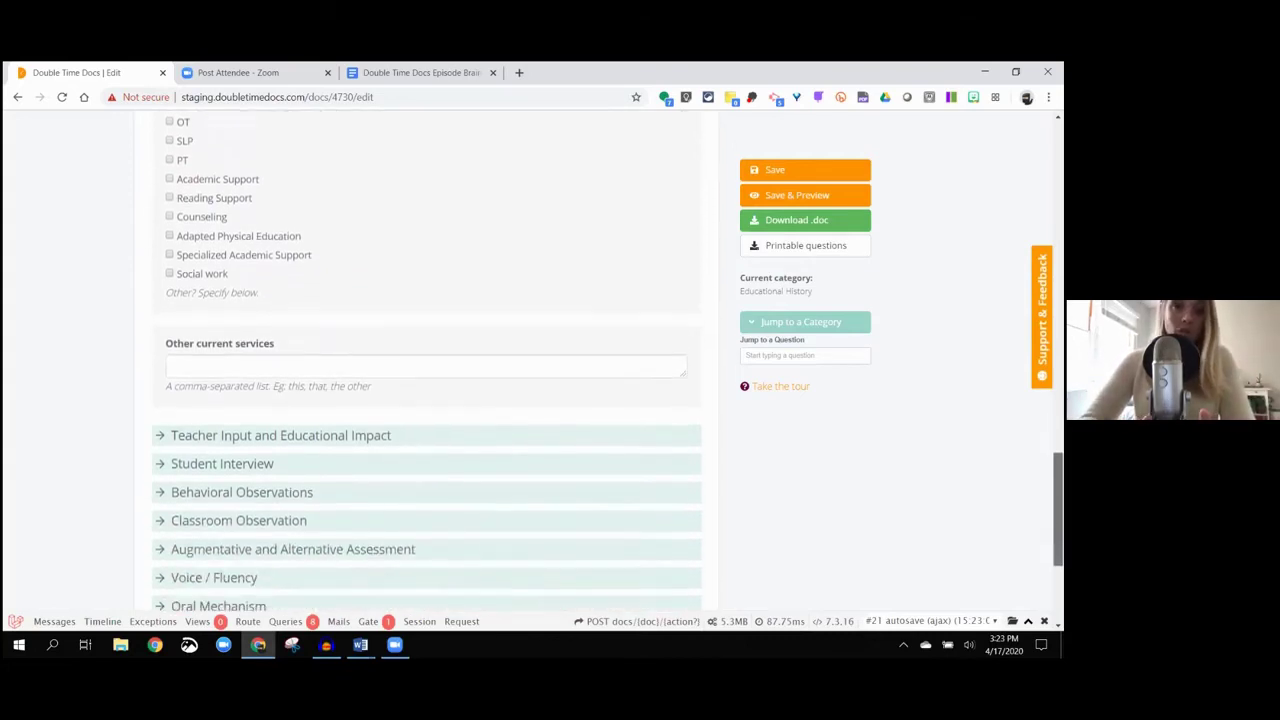
pyautogui.scroll(1, 427, 360)
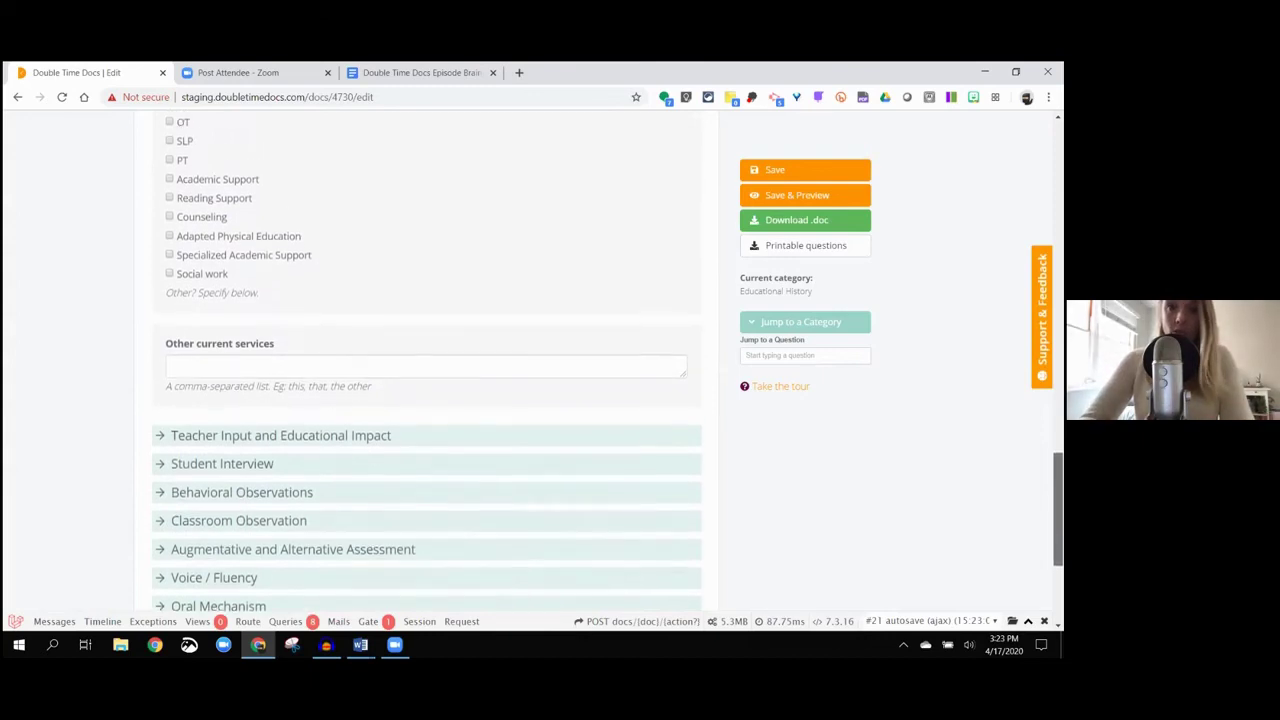
pyautogui.scroll(1, 427, 400)
pyautogui.scroll(-2, 427, 400)
pyautogui.scroll(-3, 427, 400)
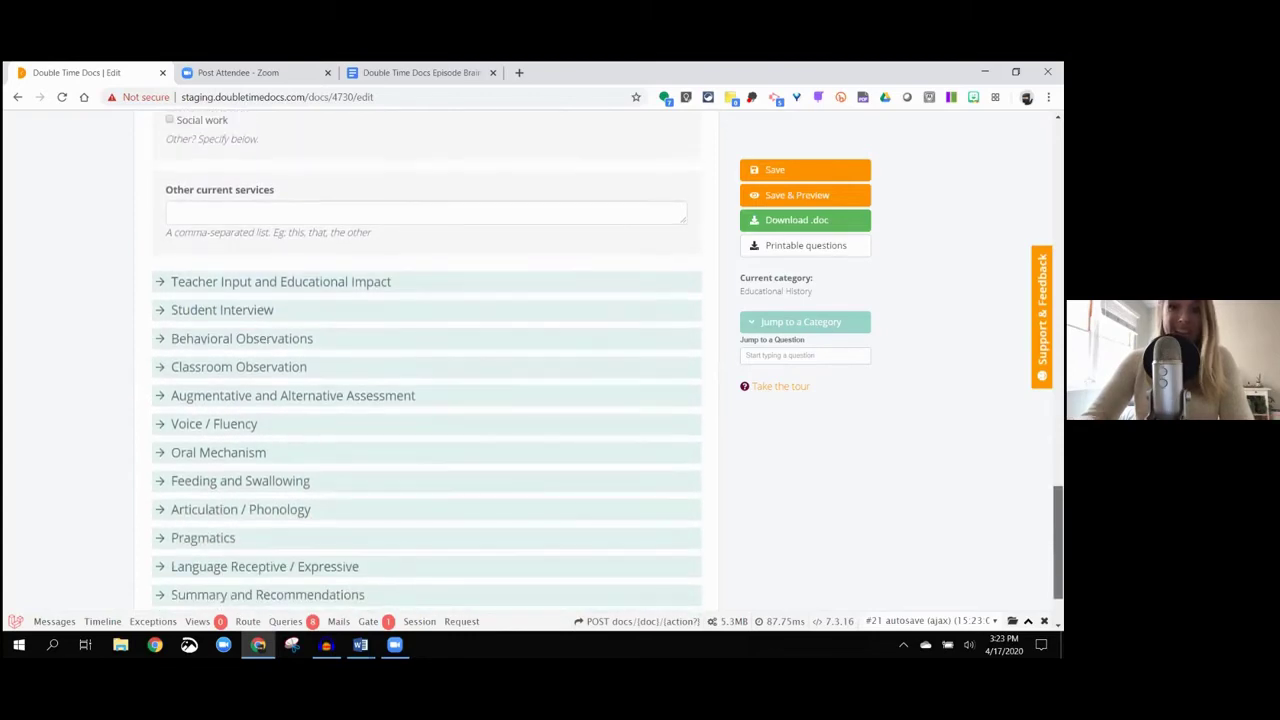
# Step: Expand Teacher Input and Educational Impact and review its questions, from subjects at or below grade level to writing ability and pre-referral interventions
pyautogui.click(290, 286)
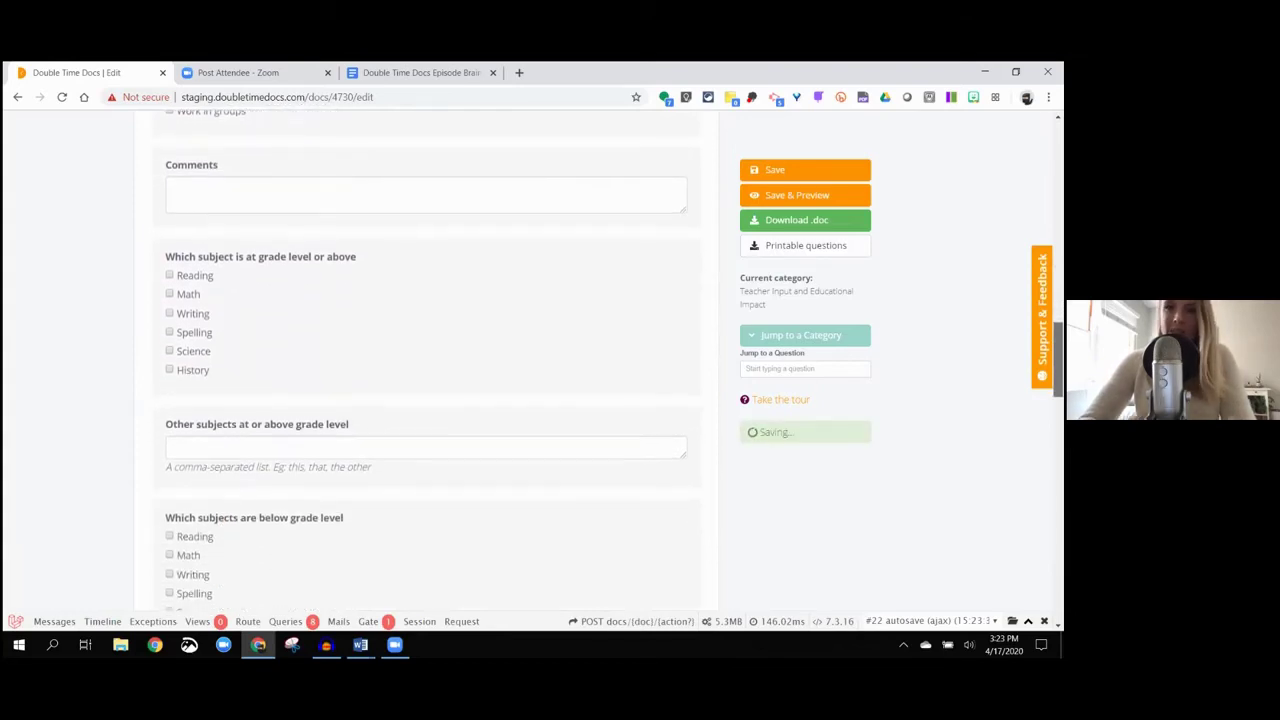
pyautogui.scroll(-3, 426, 400)
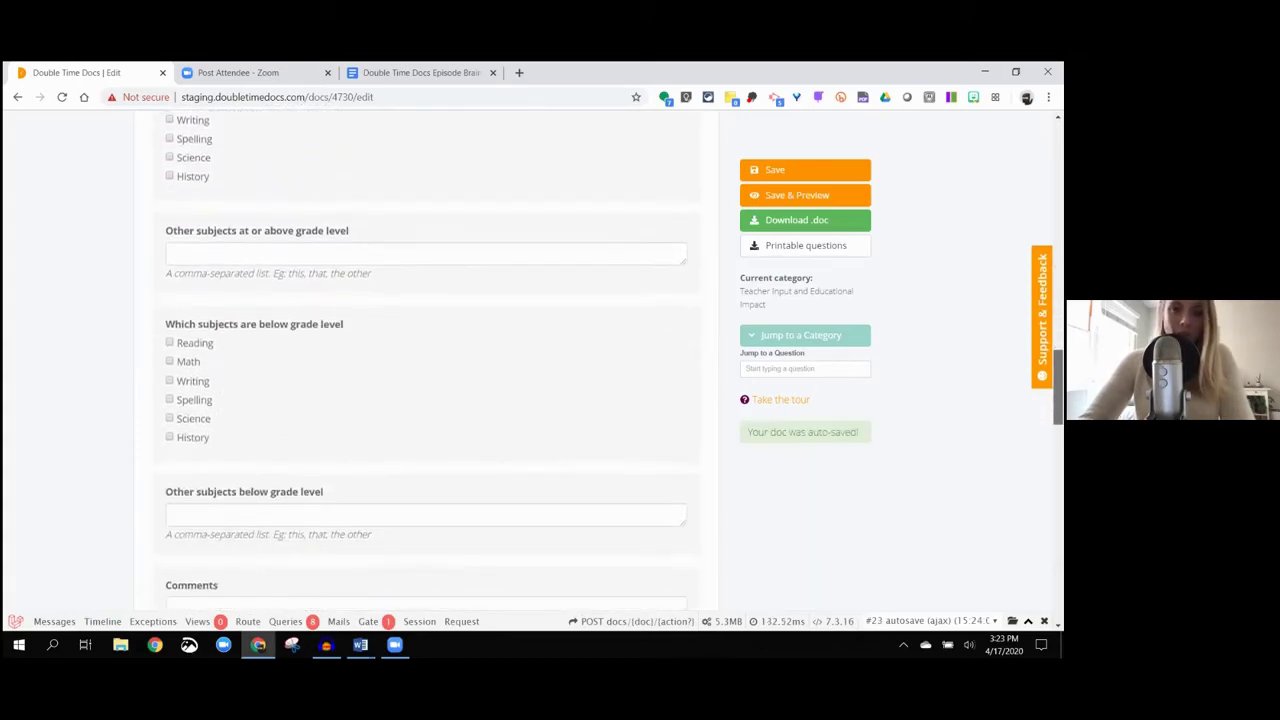
pyautogui.scroll(-2, 426, 360)
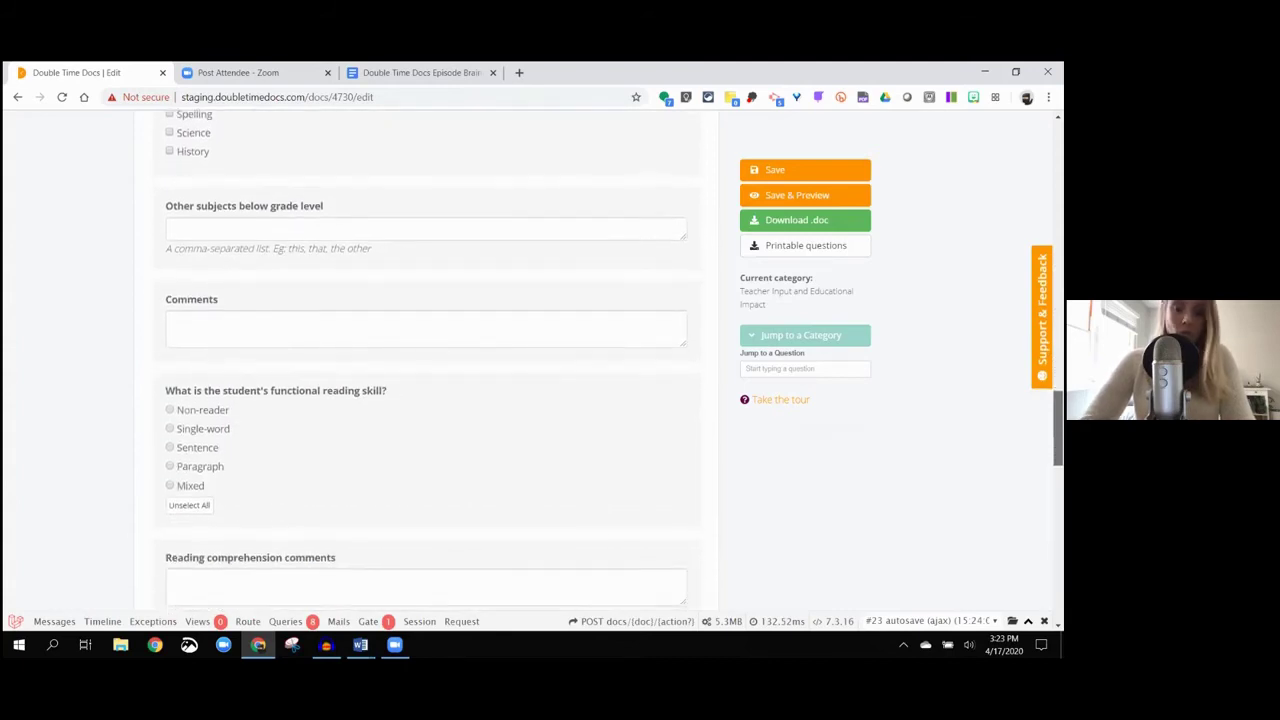
pyautogui.scroll(-1, 426, 360)
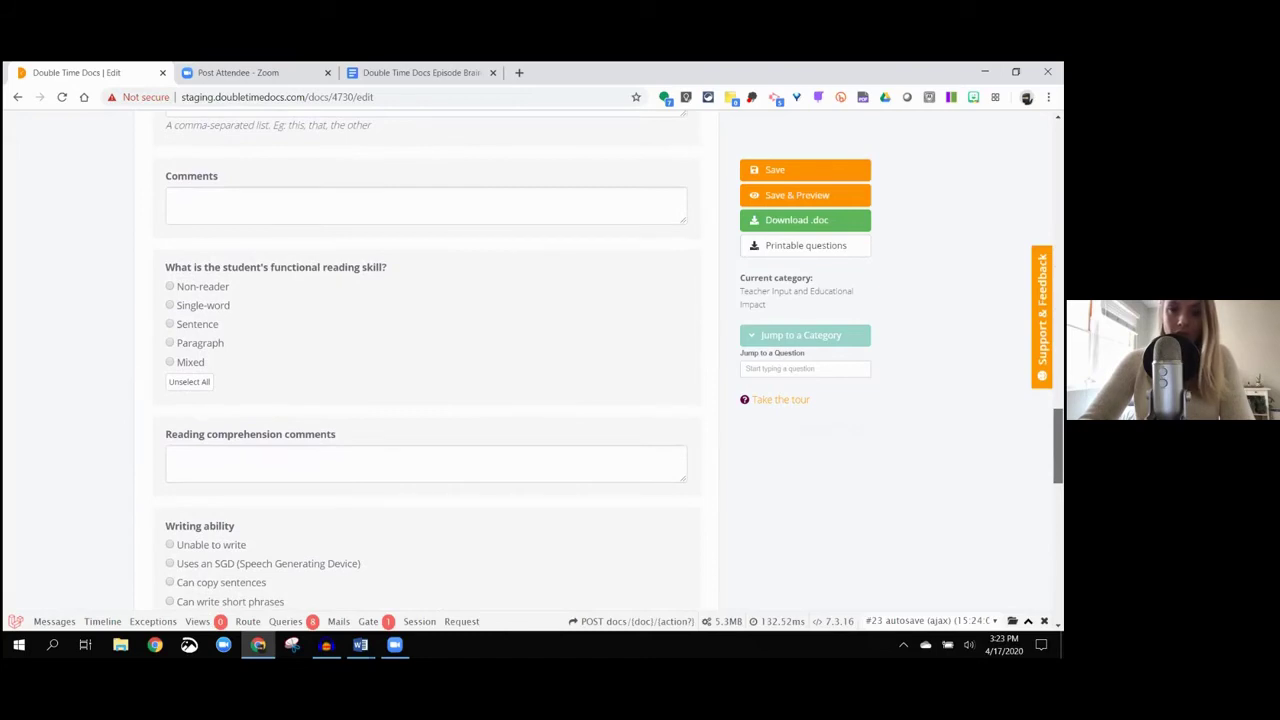
pyautogui.scroll(-1, 426, 360)
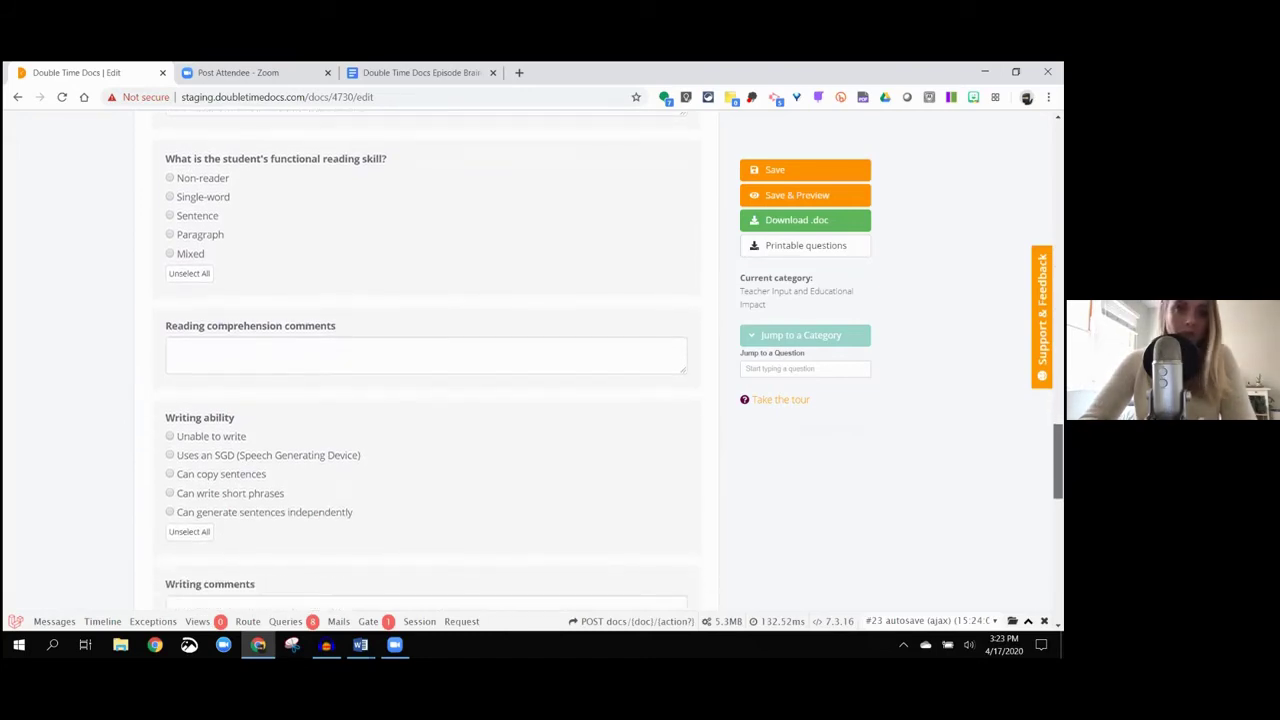
pyautogui.scroll(-1, 426, 360)
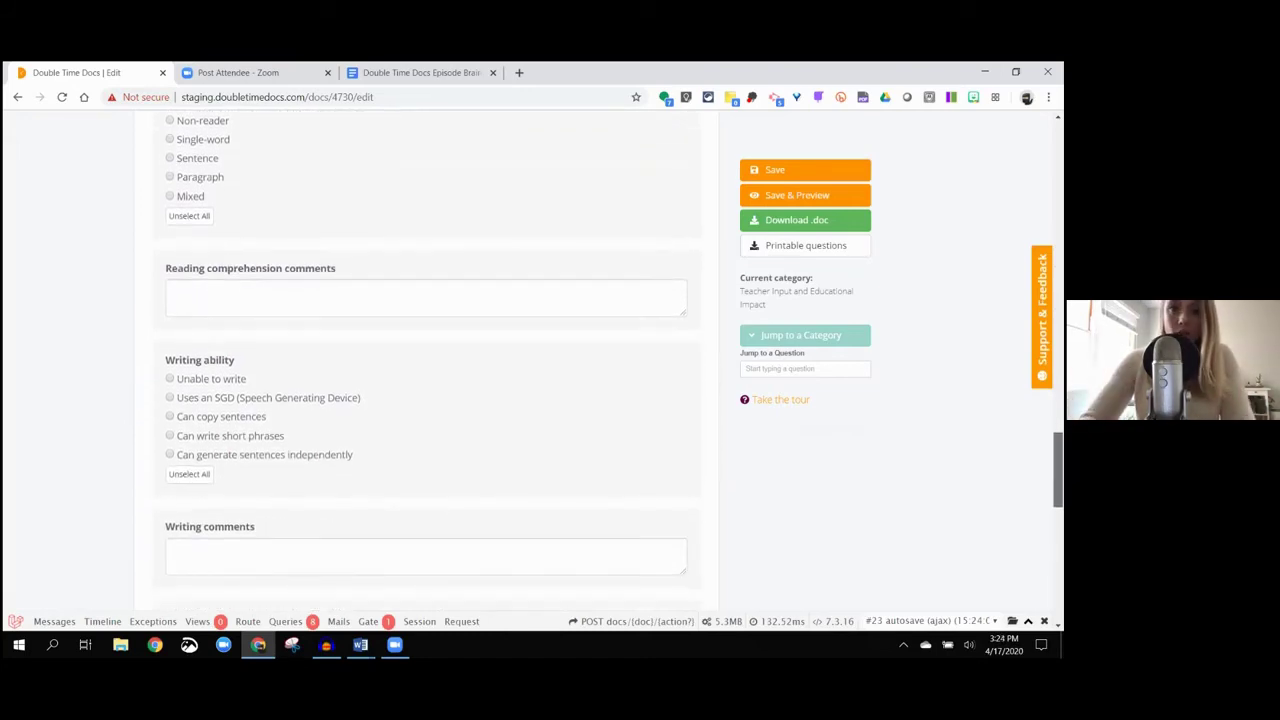
pyautogui.scroll(-1, 426, 360)
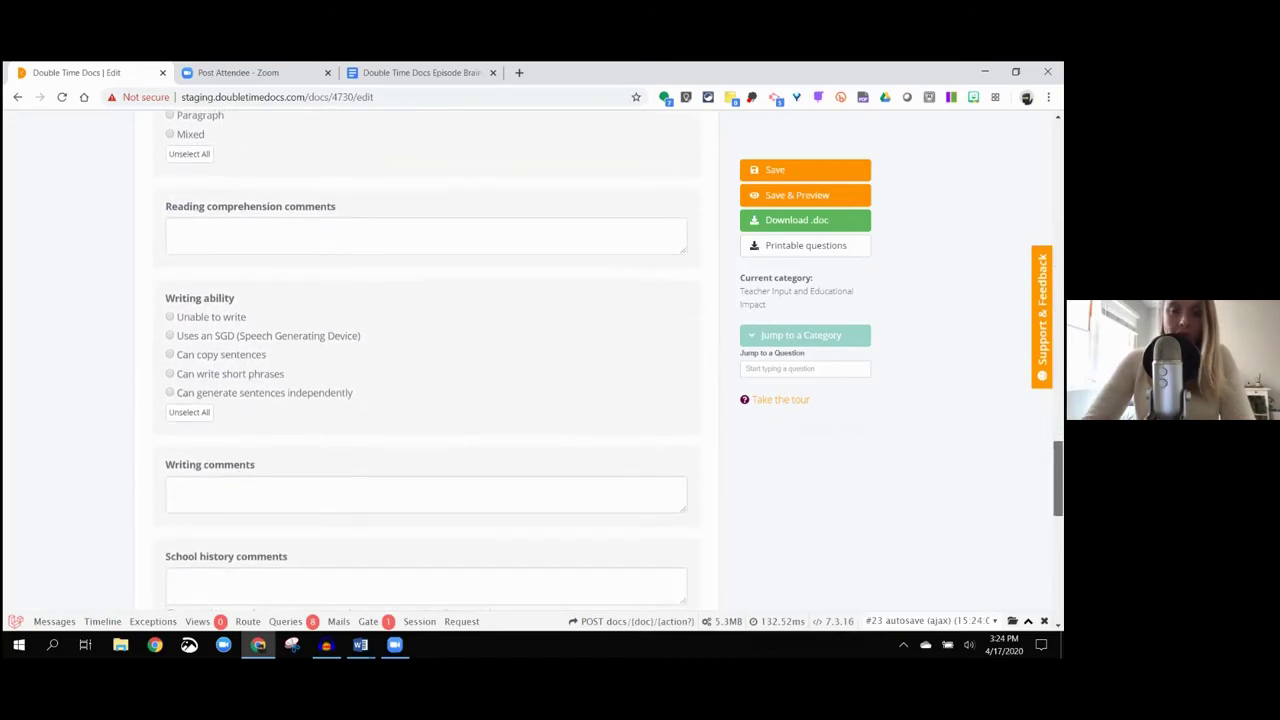
pyautogui.scroll(-3, 426, 360)
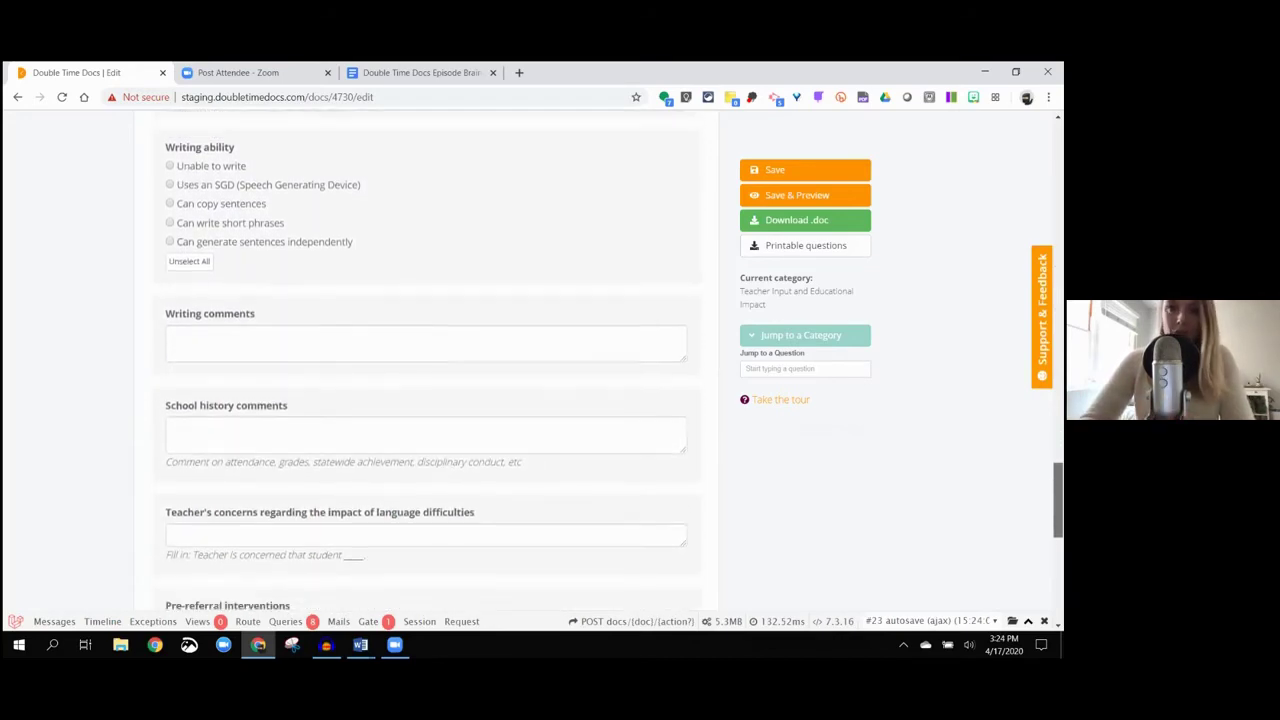
pyautogui.scroll(-5, 426, 360)
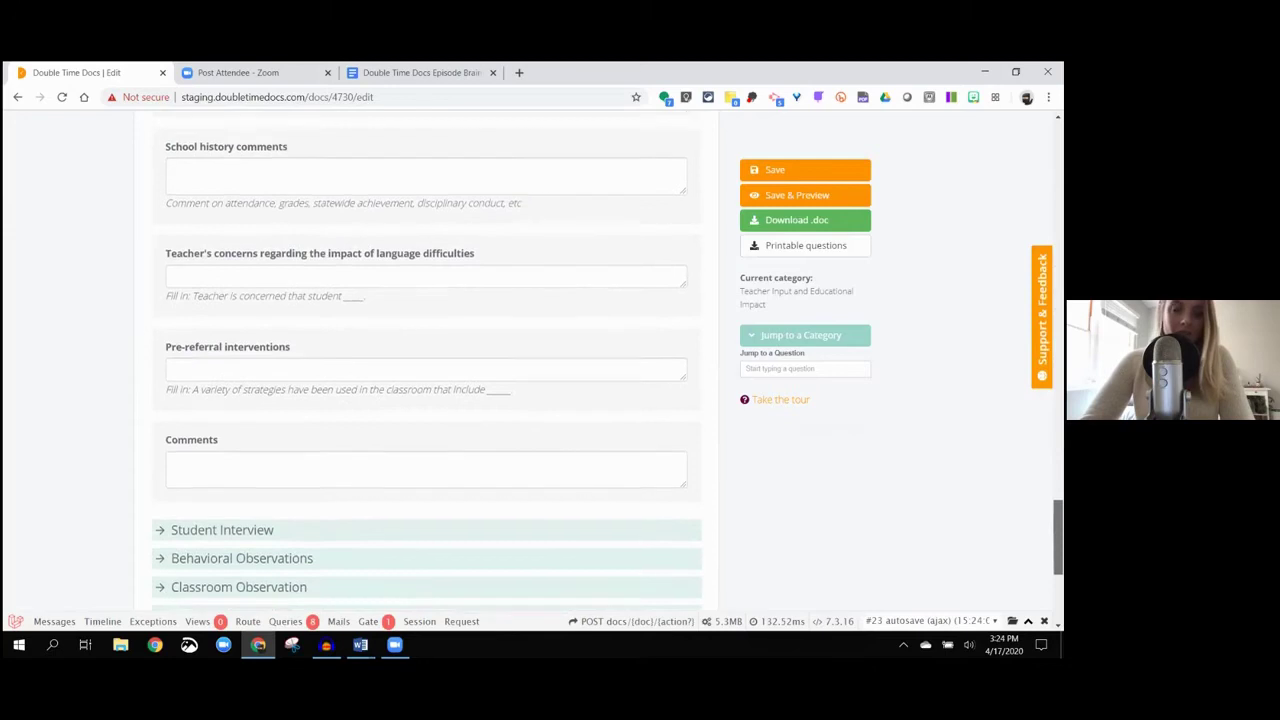
pyautogui.scroll(-4, 426, 360)
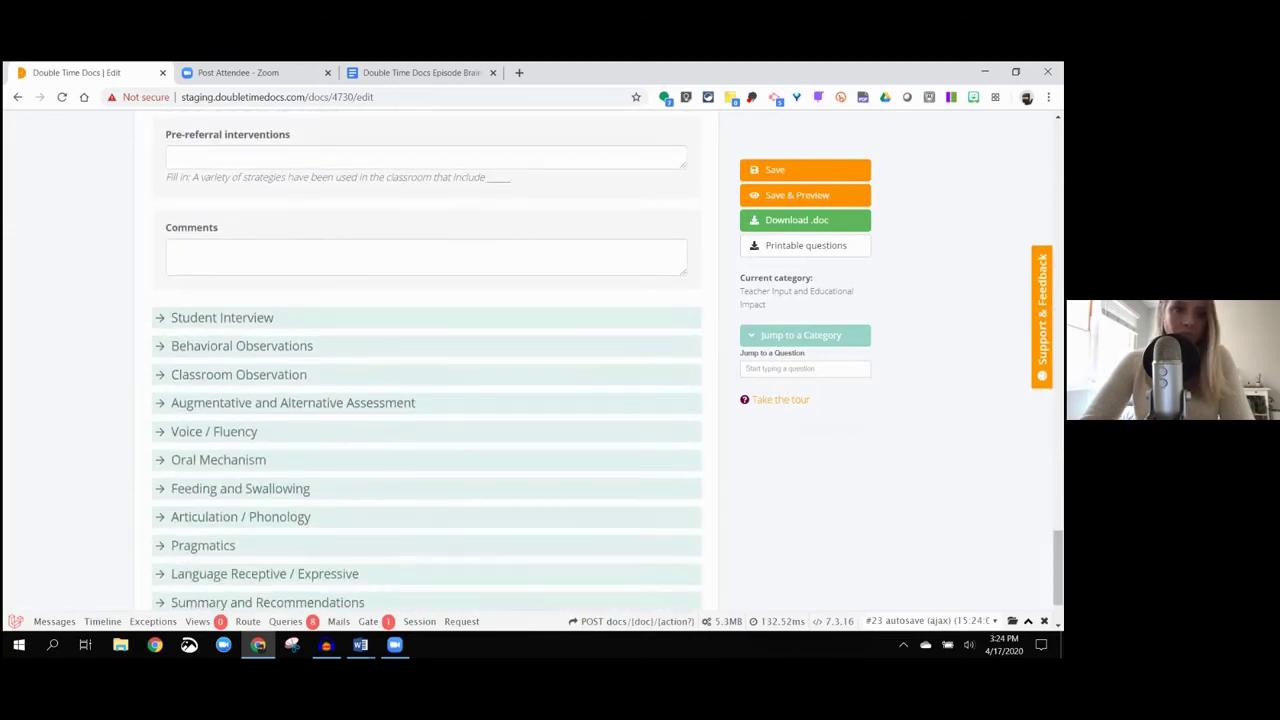
# Step: Expand the Student Interview category and review its questions on interests, school likes and dislikes, and what the student wants to be
pyautogui.click(205, 321)
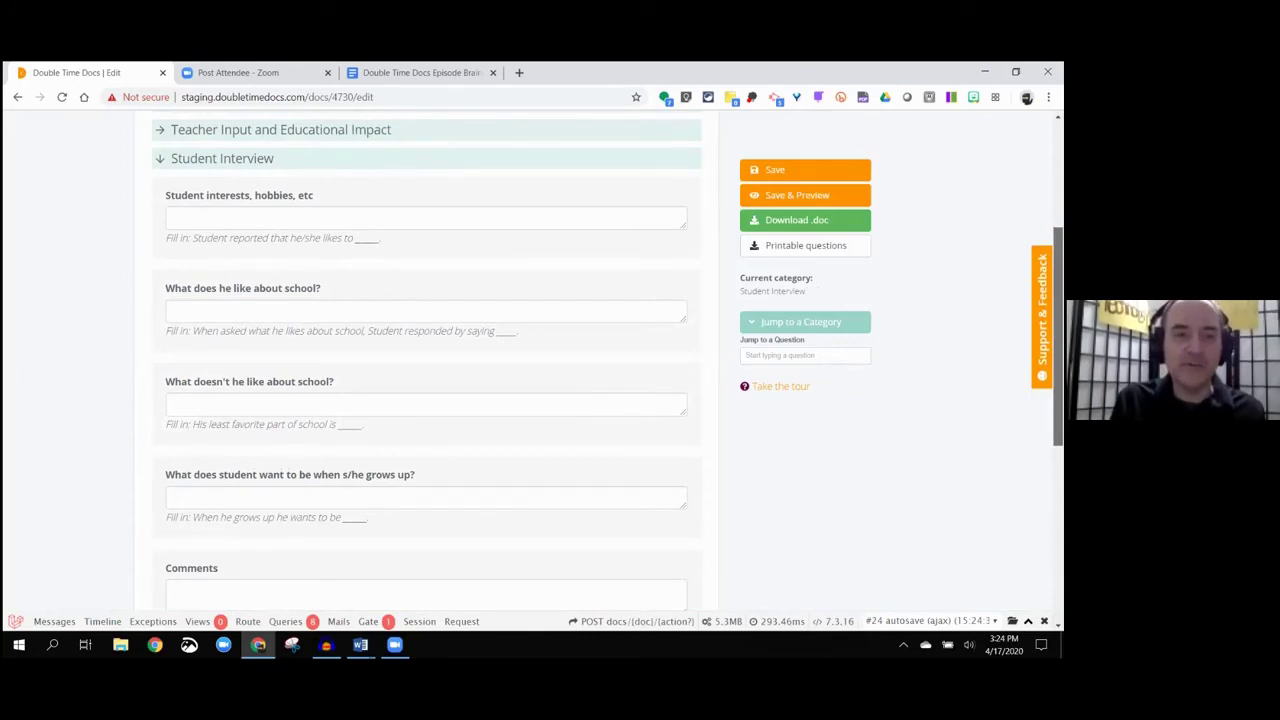
pyautogui.scroll(-1, 427, 360)
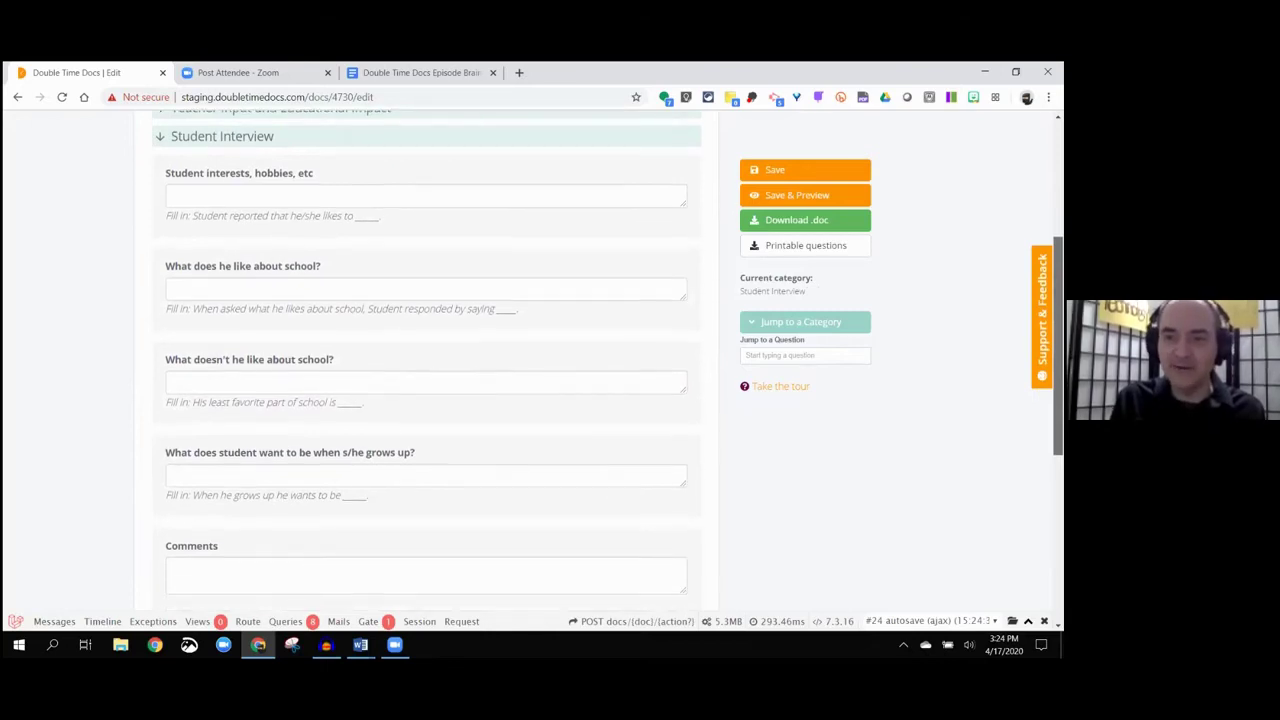
pyautogui.scroll(-1, 427, 360)
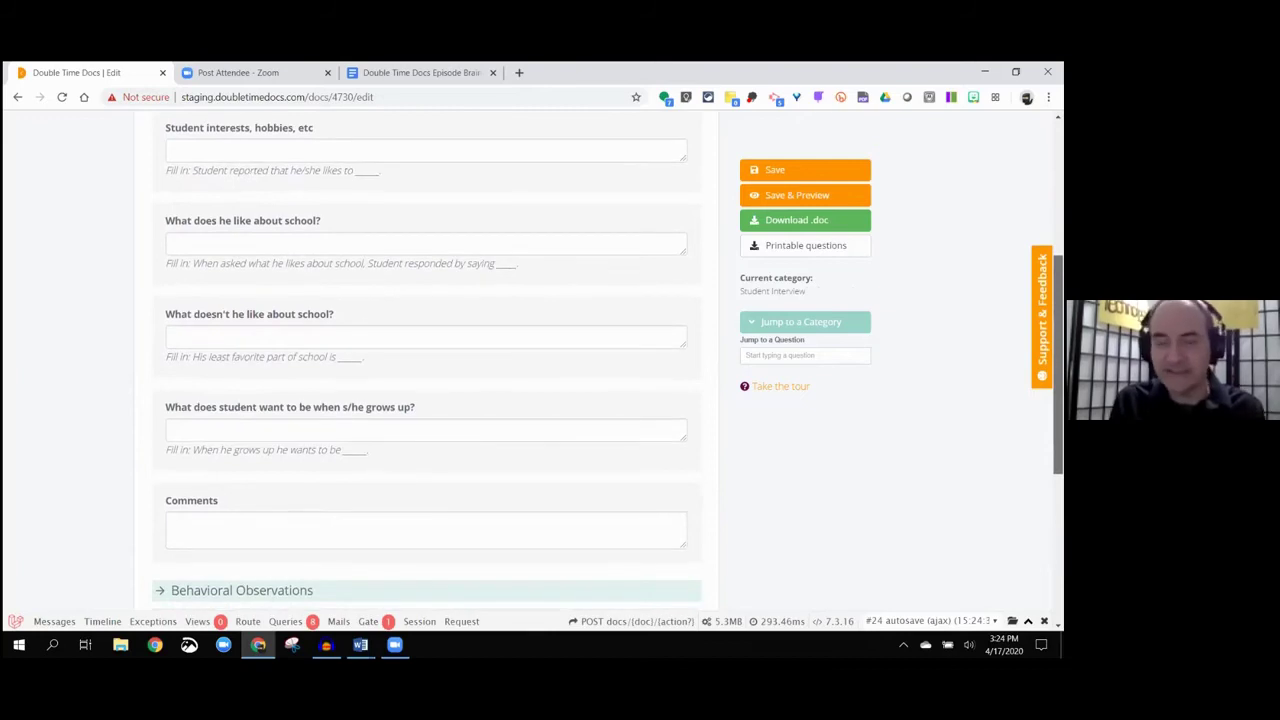
pyautogui.scroll(1, 427, 360)
pyautogui.scroll(-1, 427, 360)
pyautogui.scroll(-1, 427, 360)
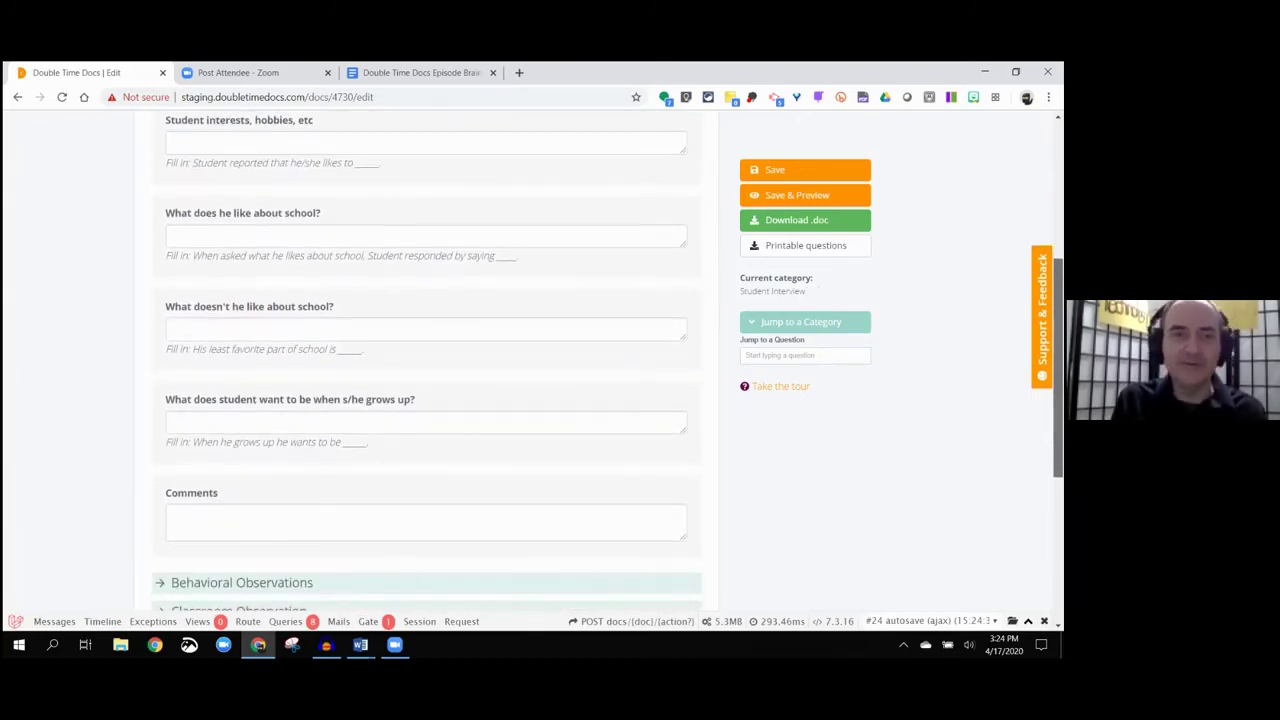
pyautogui.scroll(-1, 427, 360)
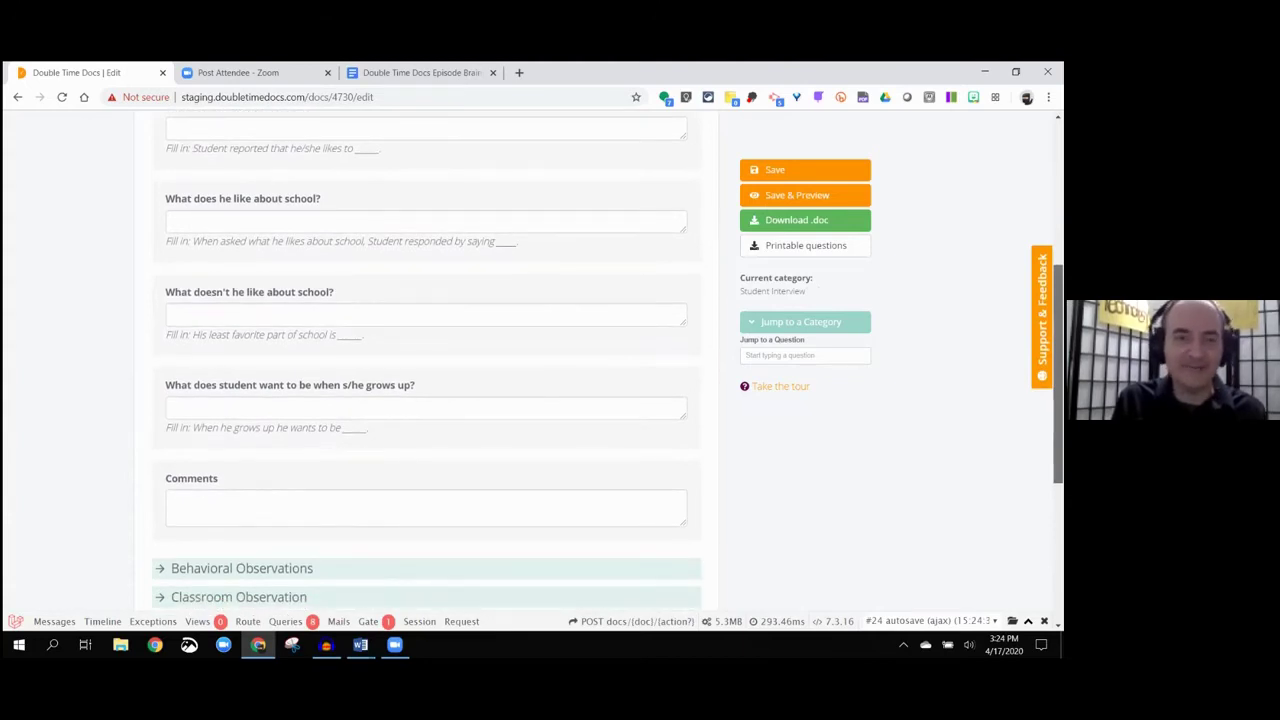
pyautogui.scroll(-2, 427, 360)
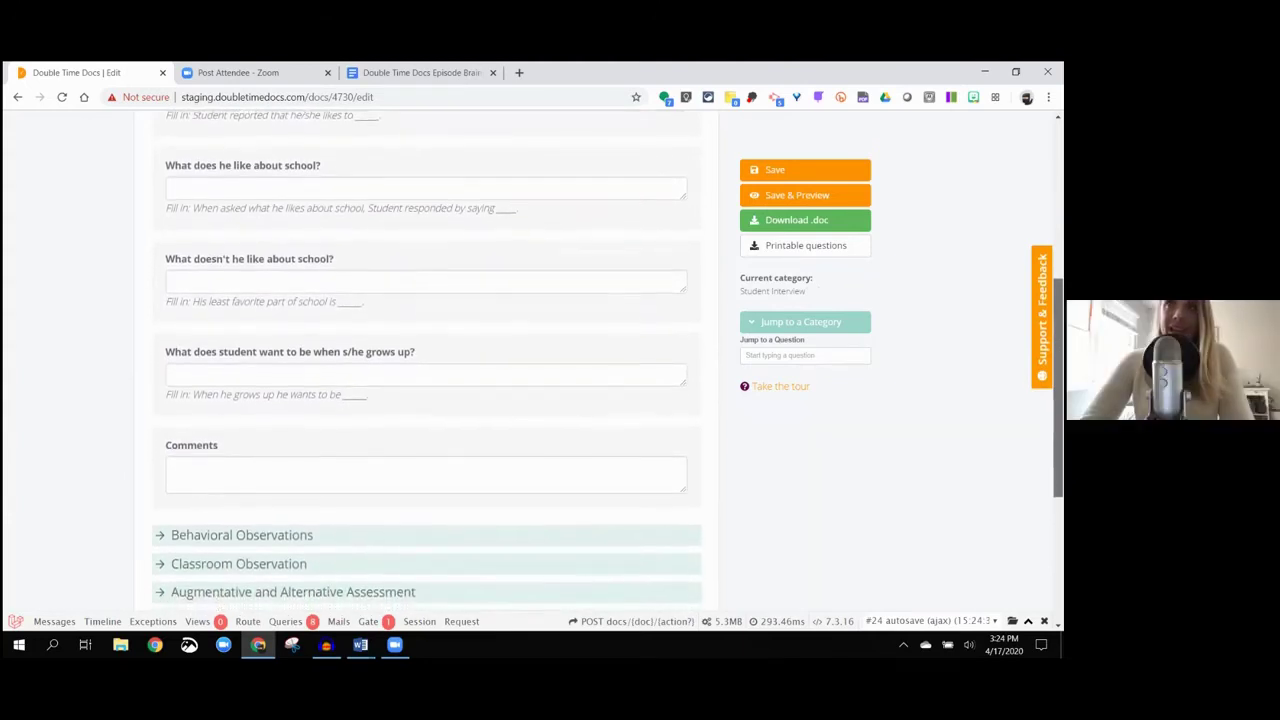
pyautogui.scroll(-2, 427, 360)
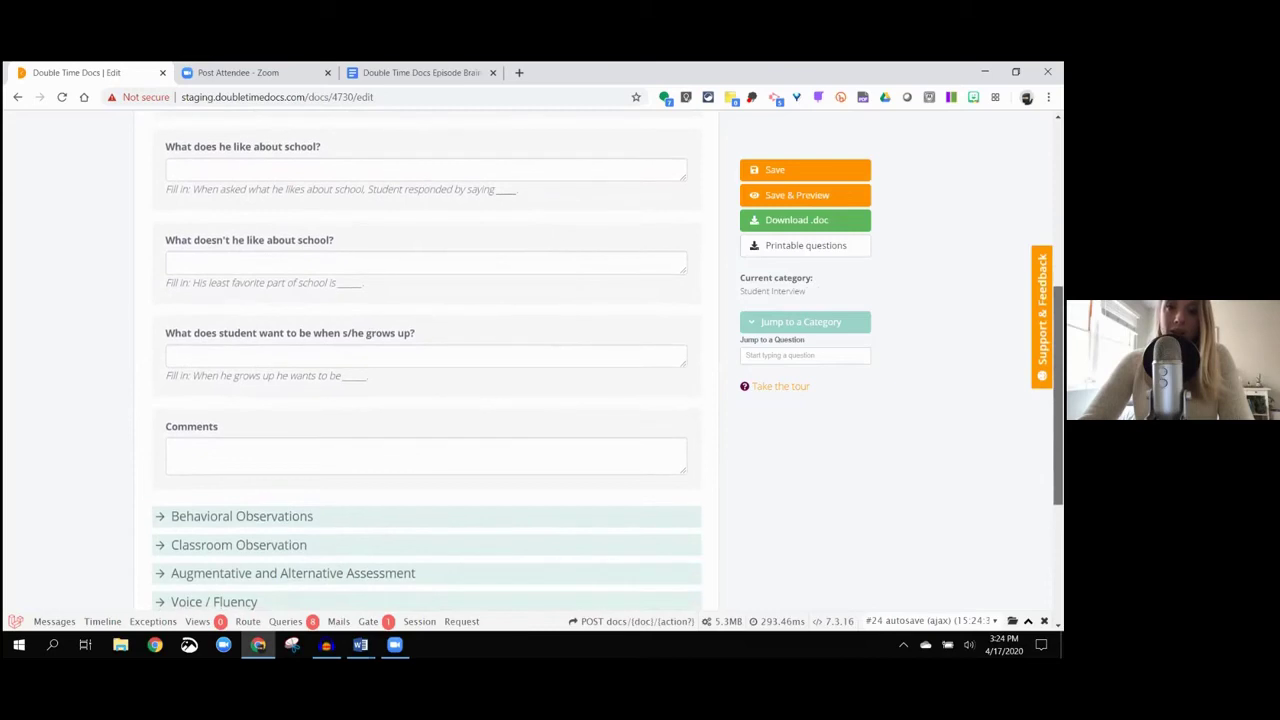
pyautogui.scroll(-2, 427, 360)
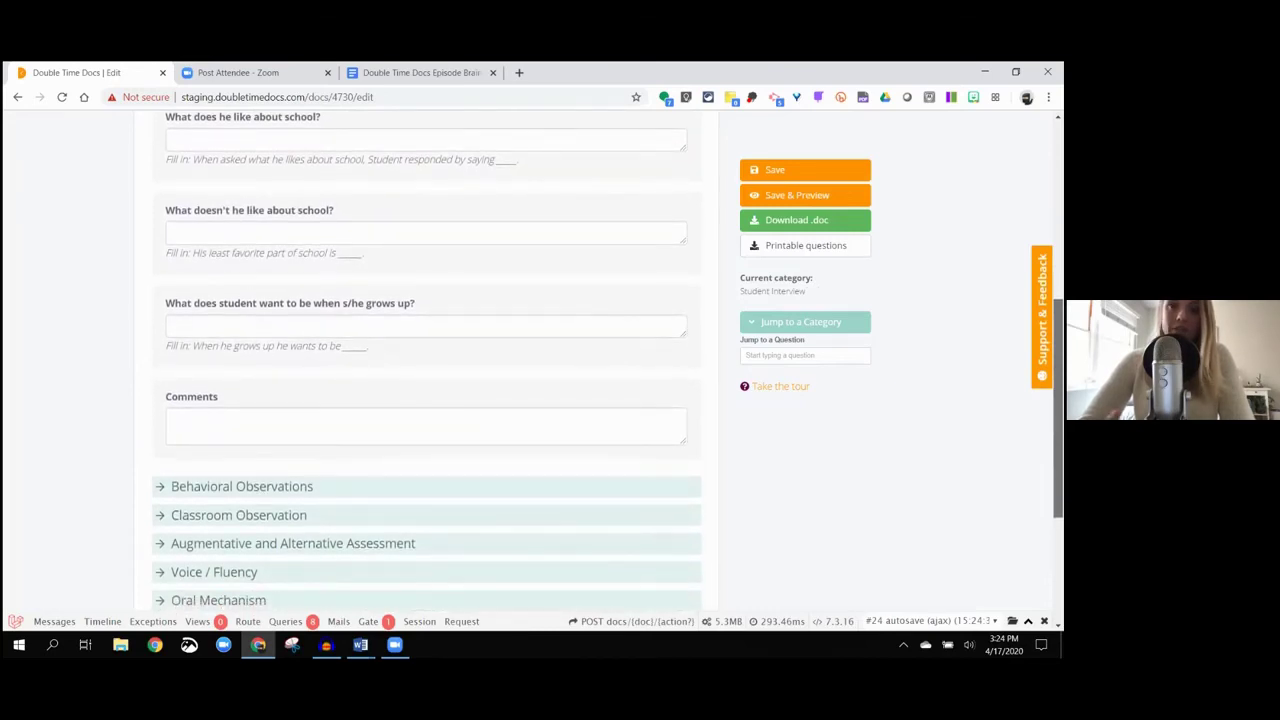
pyautogui.scroll(-6, 427, 360)
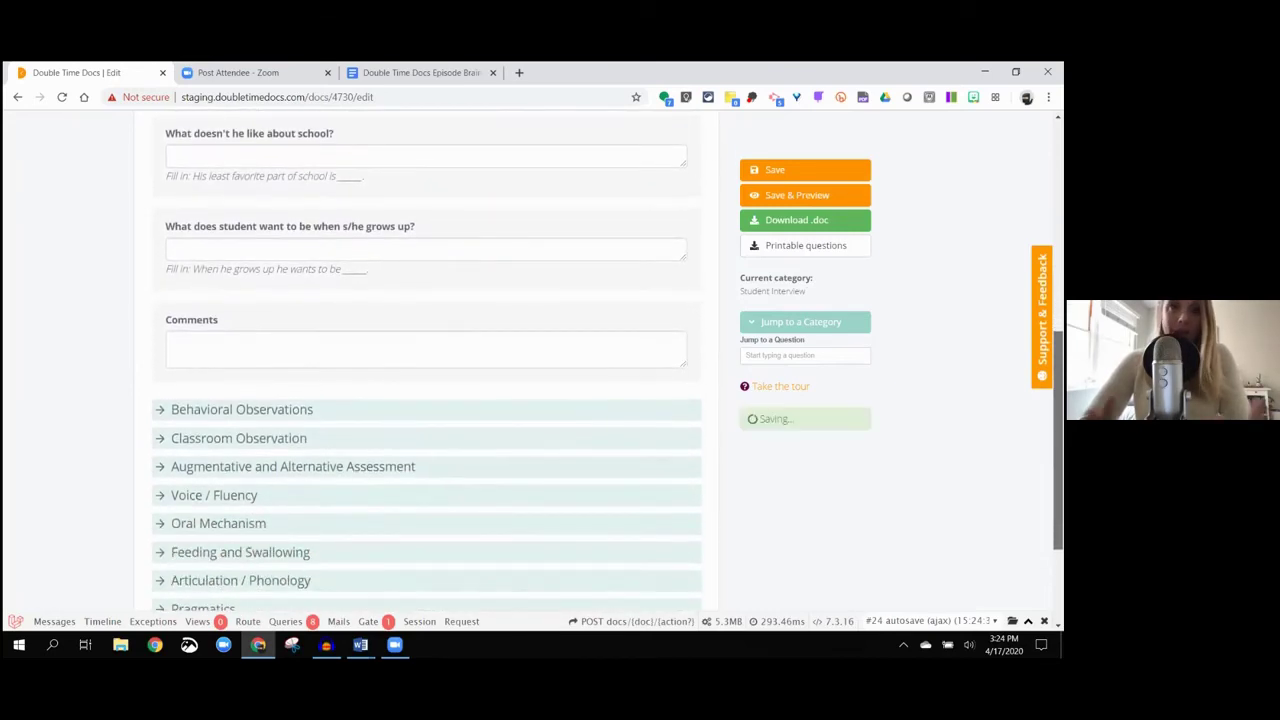
pyautogui.scroll(-2, 427, 360)
pyautogui.scroll(2, 427, 360)
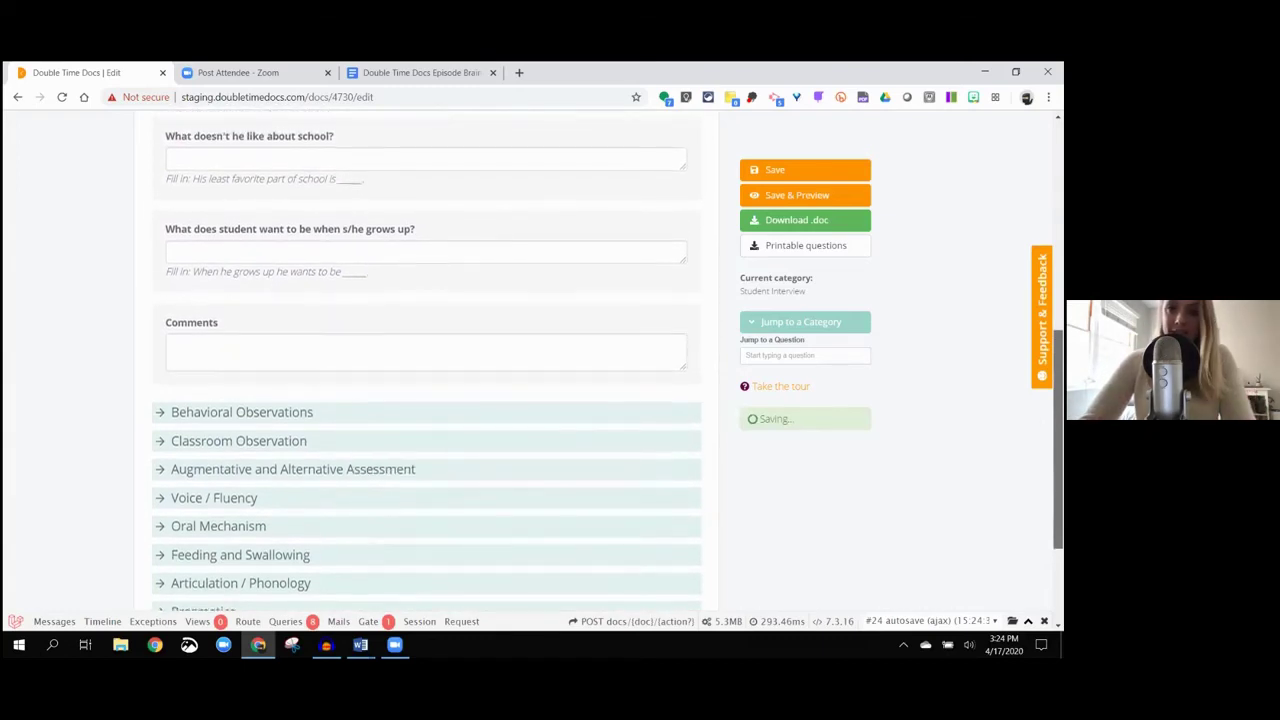
# Step: Expand the Behavioral Observations category and review its questions, from student presentation and transition to testing to transition between activities
pyautogui.scroll(-10, 427, 360)
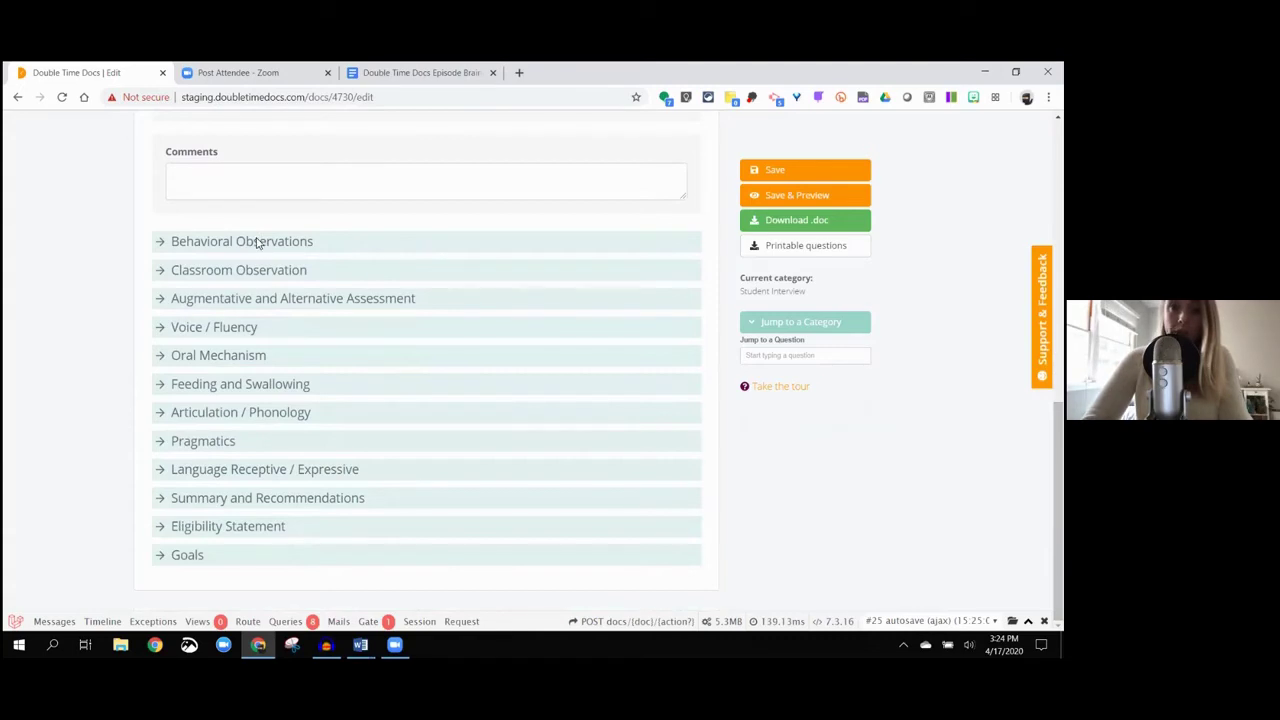
pyautogui.click(257, 243)
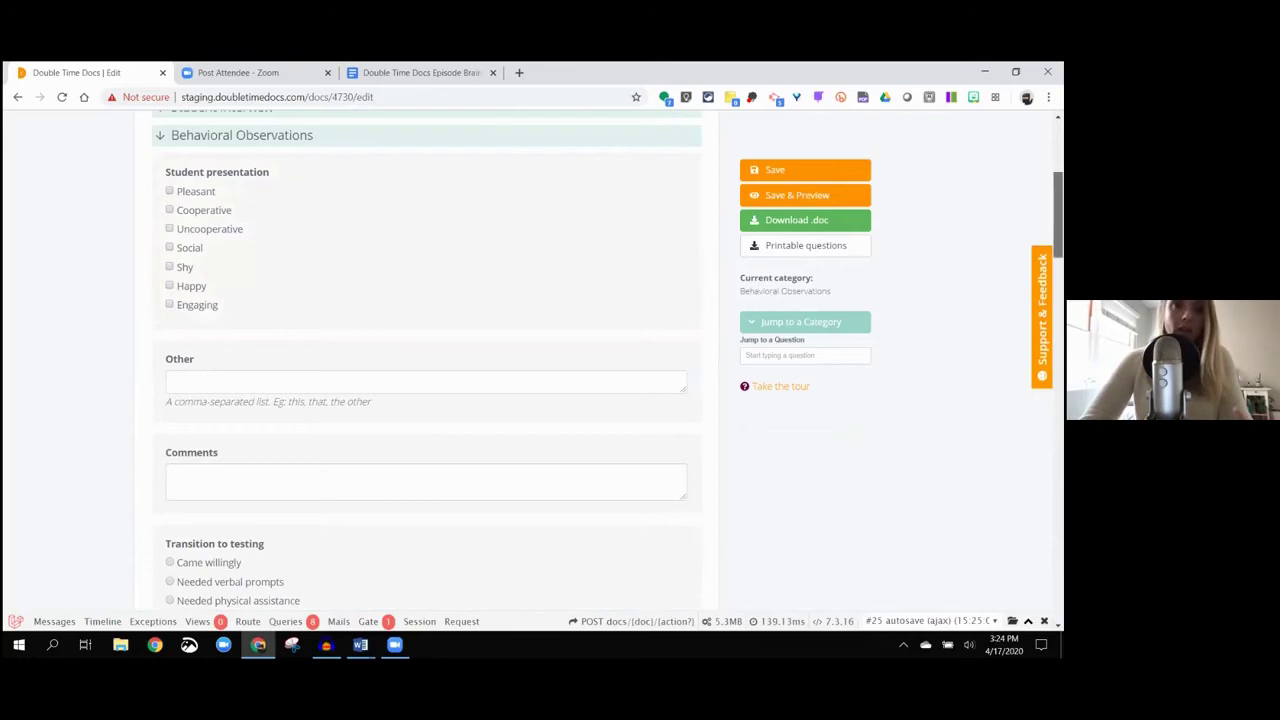
pyautogui.scroll(-1, 427, 360)
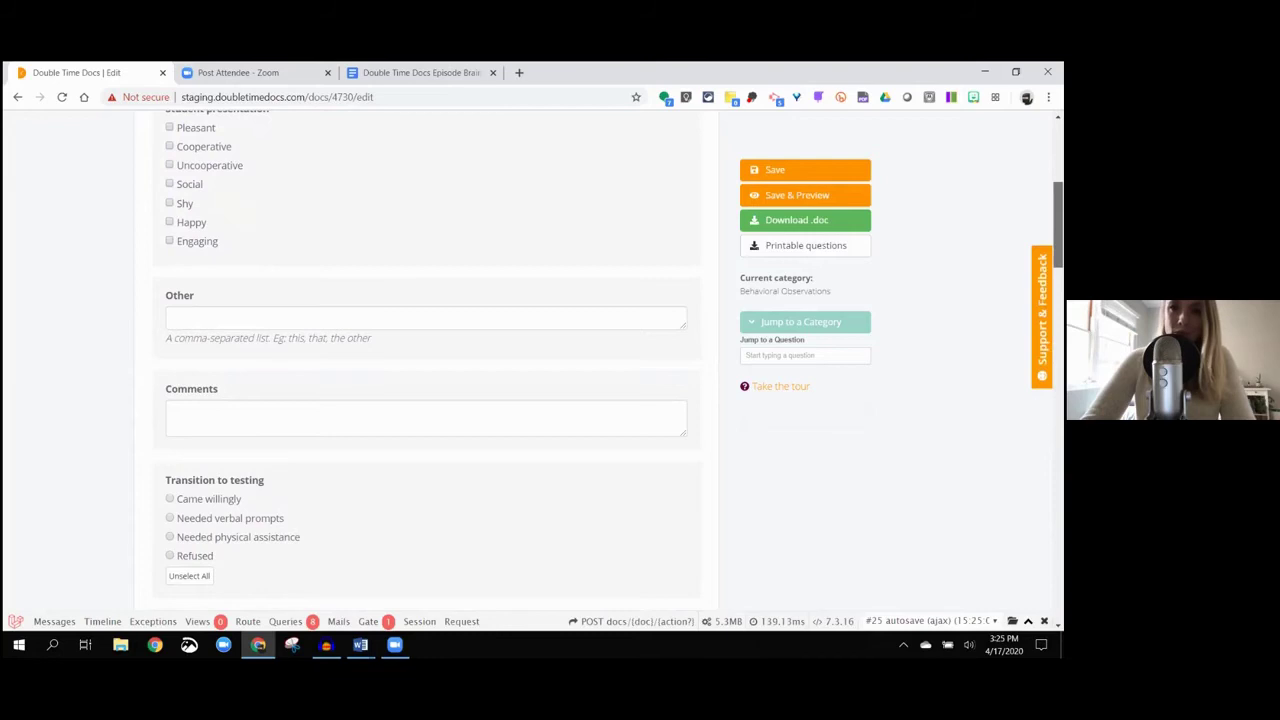
pyautogui.scroll(-1, 427, 360)
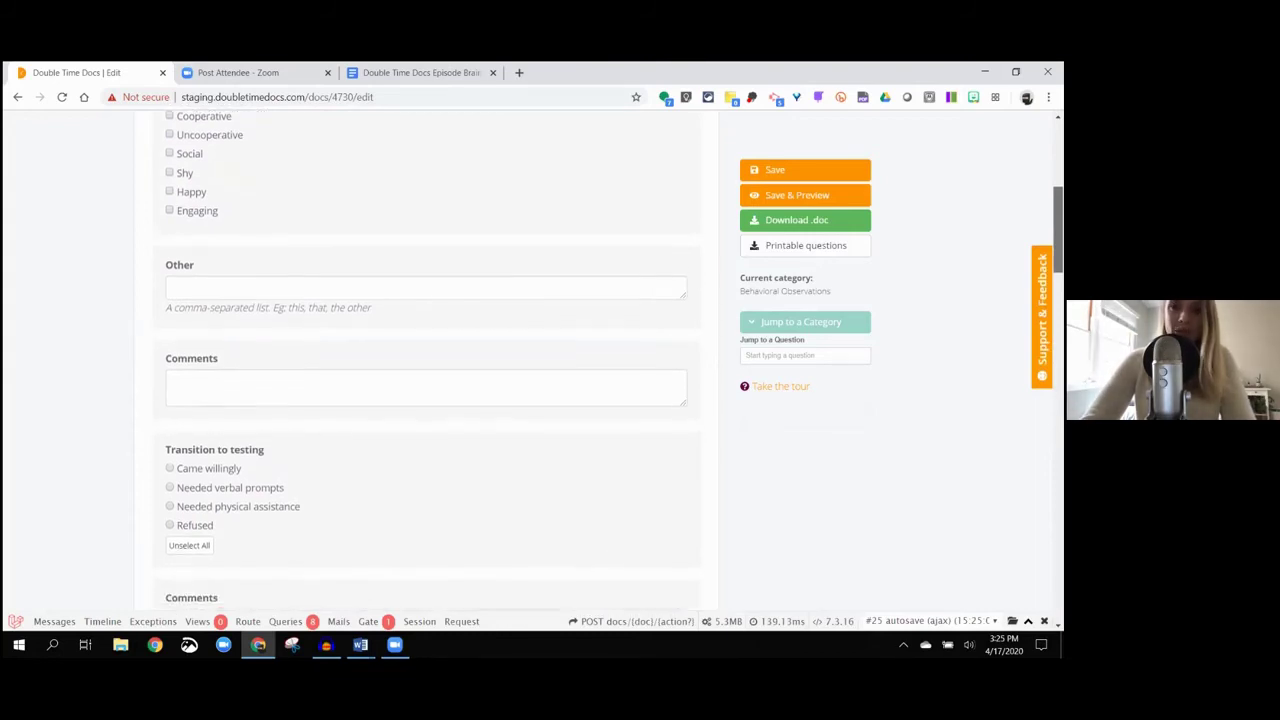
pyautogui.scroll(-1, 427, 360)
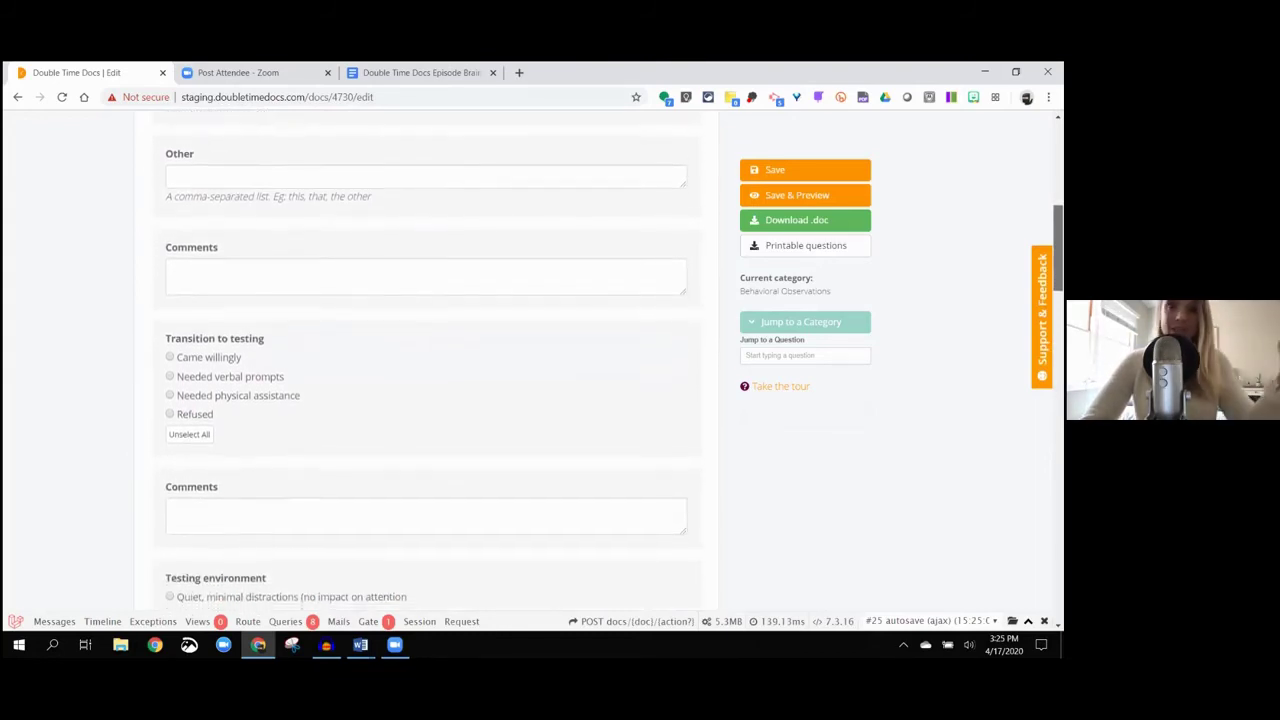
pyautogui.scroll(-1, 427, 360)
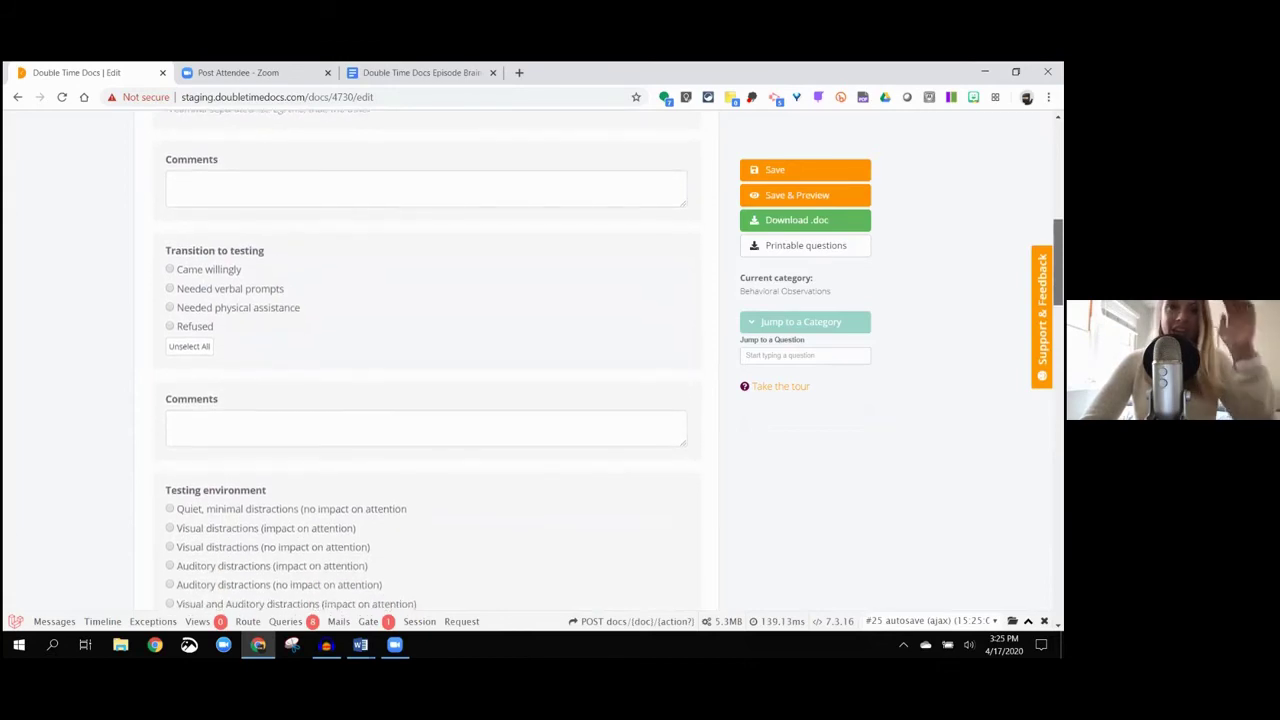
pyautogui.scroll(-1, 427, 360)
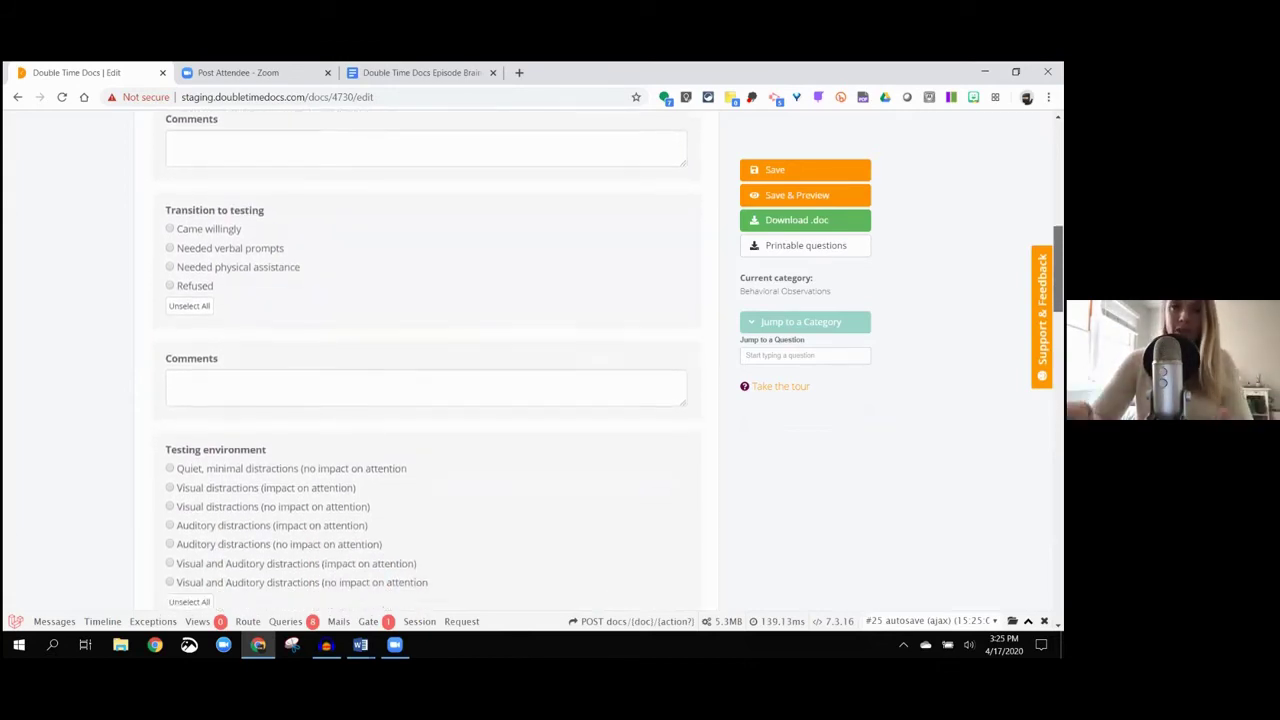
pyautogui.scroll(-1, 427, 360)
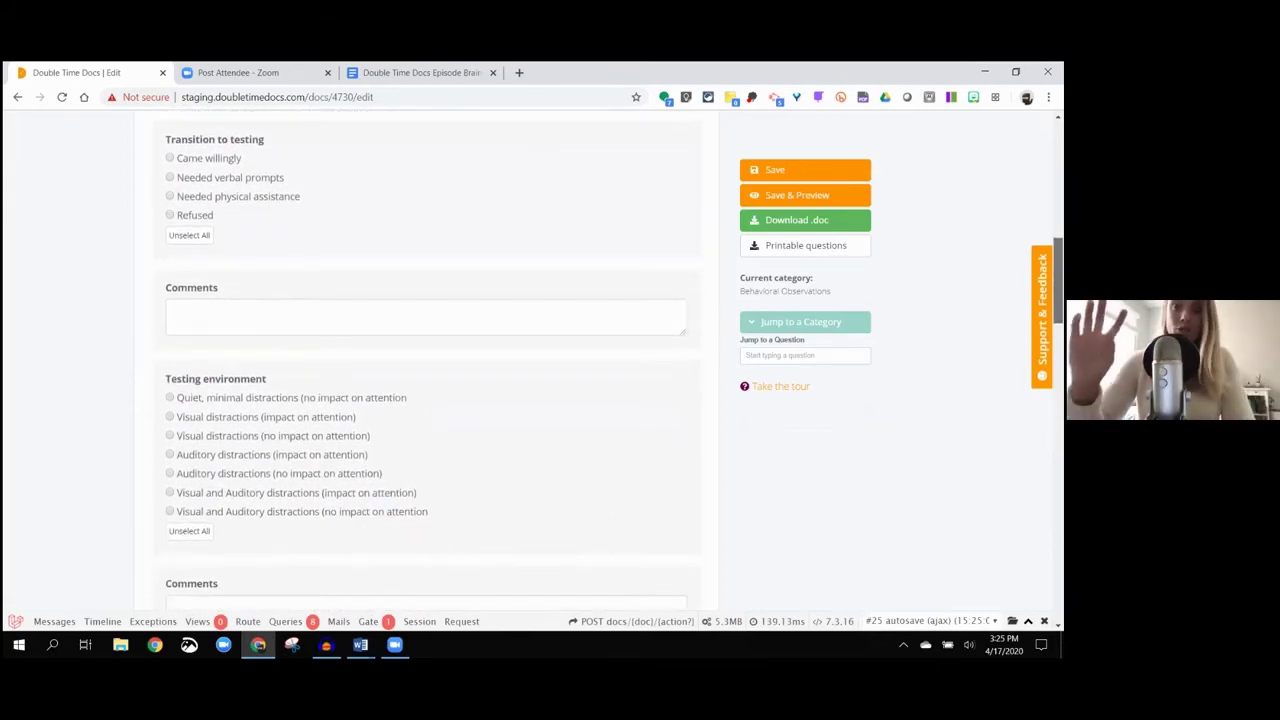
pyautogui.scroll(-1, 427, 360)
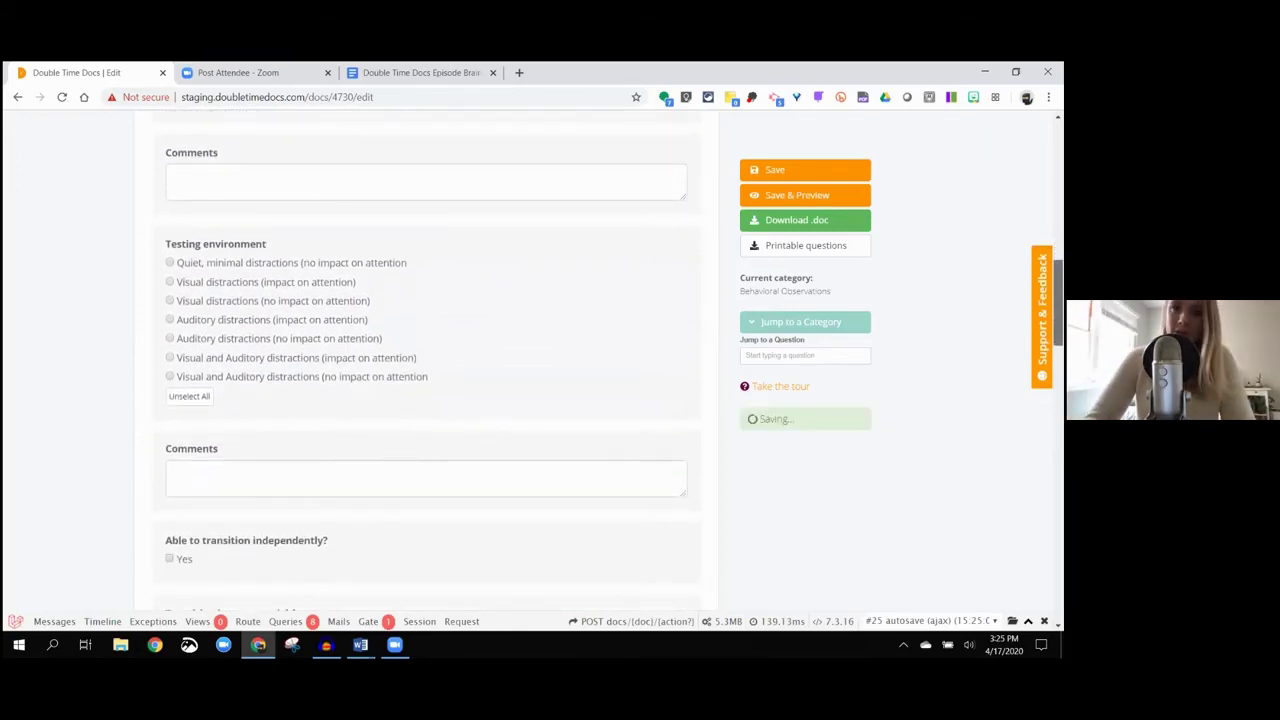
pyautogui.scroll(-1, 427, 360)
pyautogui.scroll(-1, 427, 360)
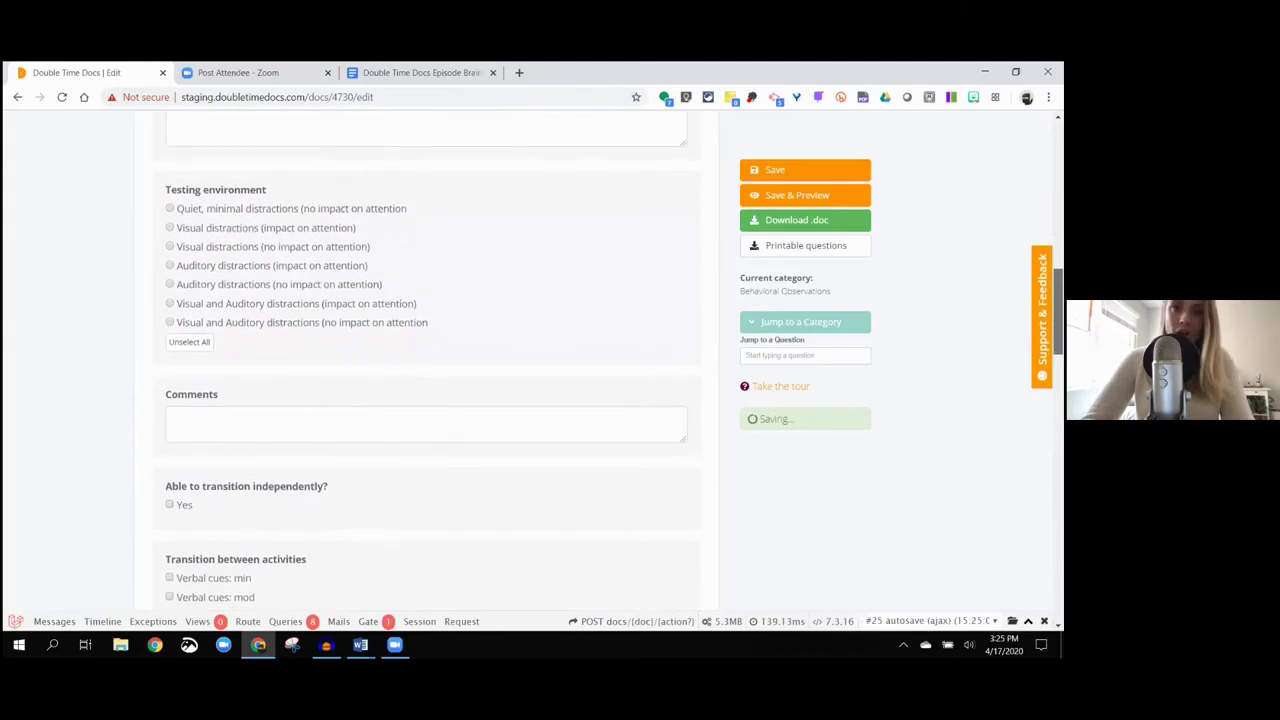
pyautogui.scroll(-1, 427, 360)
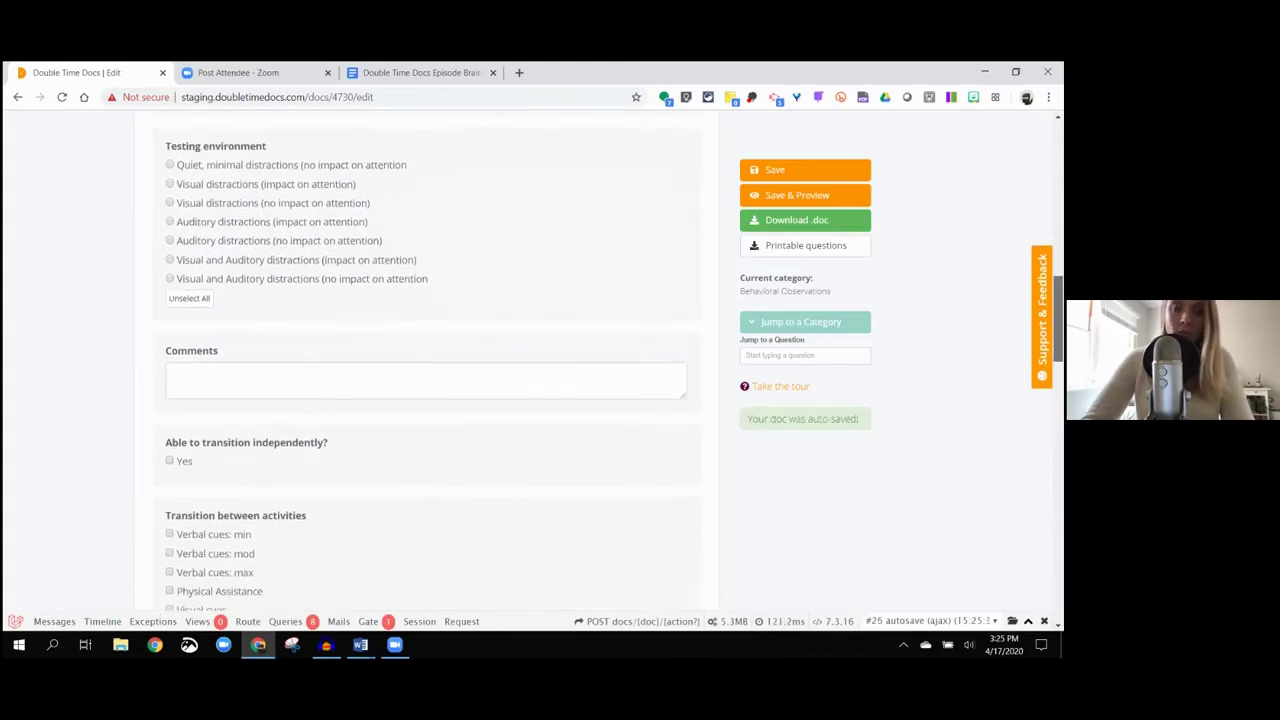
# Step: Review the remaining Behavioral Observations questions, from student presentation and testing environment through listening skills, following directions, affect and eye contact
pyautogui.scroll(5, 427, 360)
pyautogui.scroll(7, 427, 360)
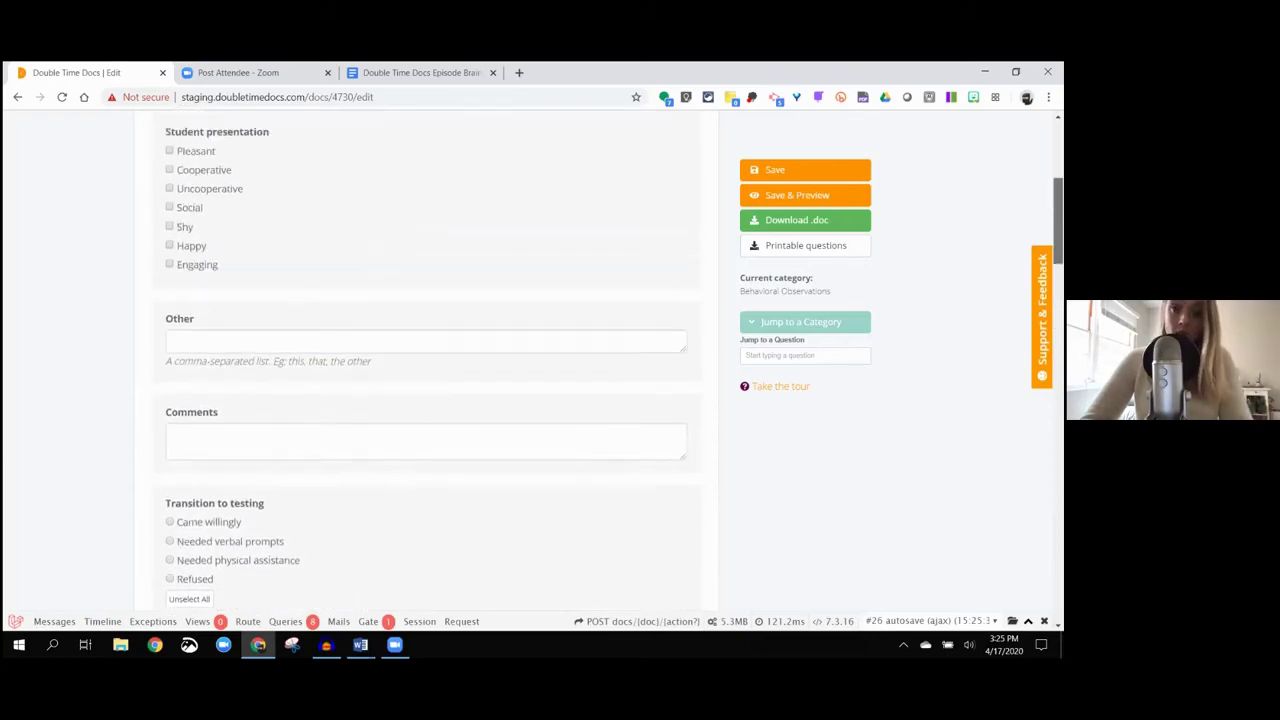
pyautogui.scroll(-8, 427, 360)
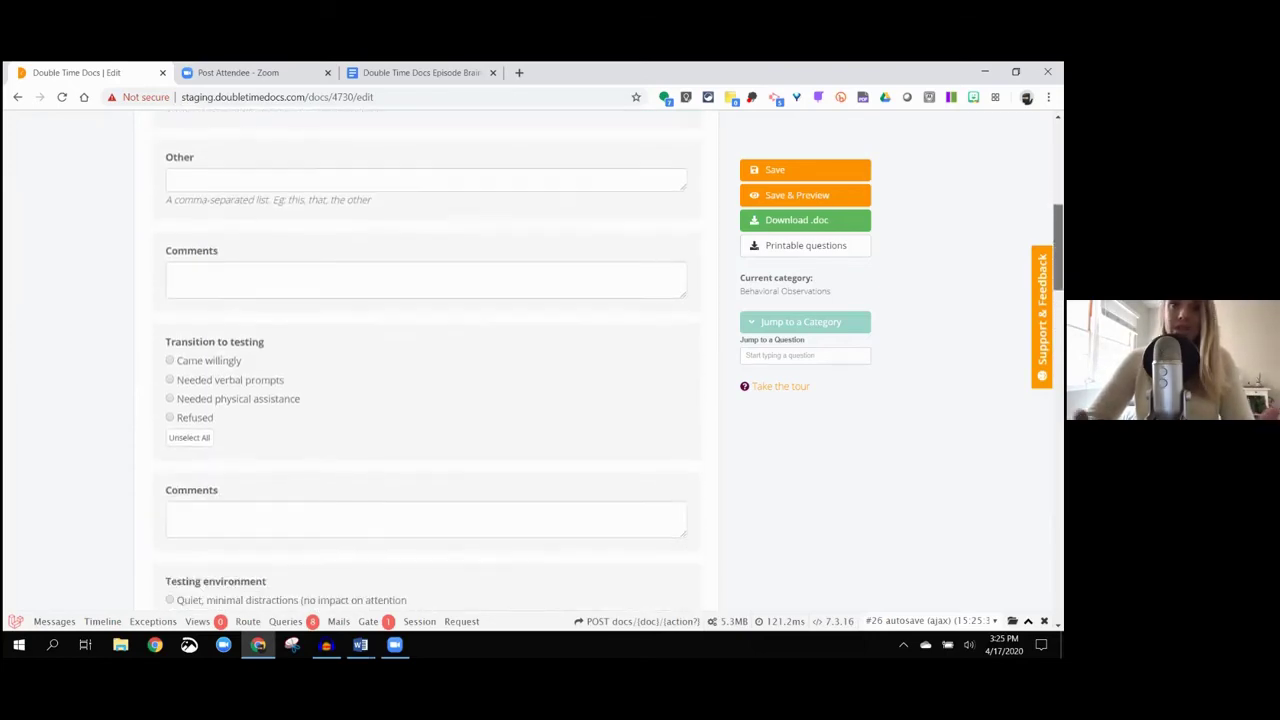
pyautogui.scroll(-3, 427, 360)
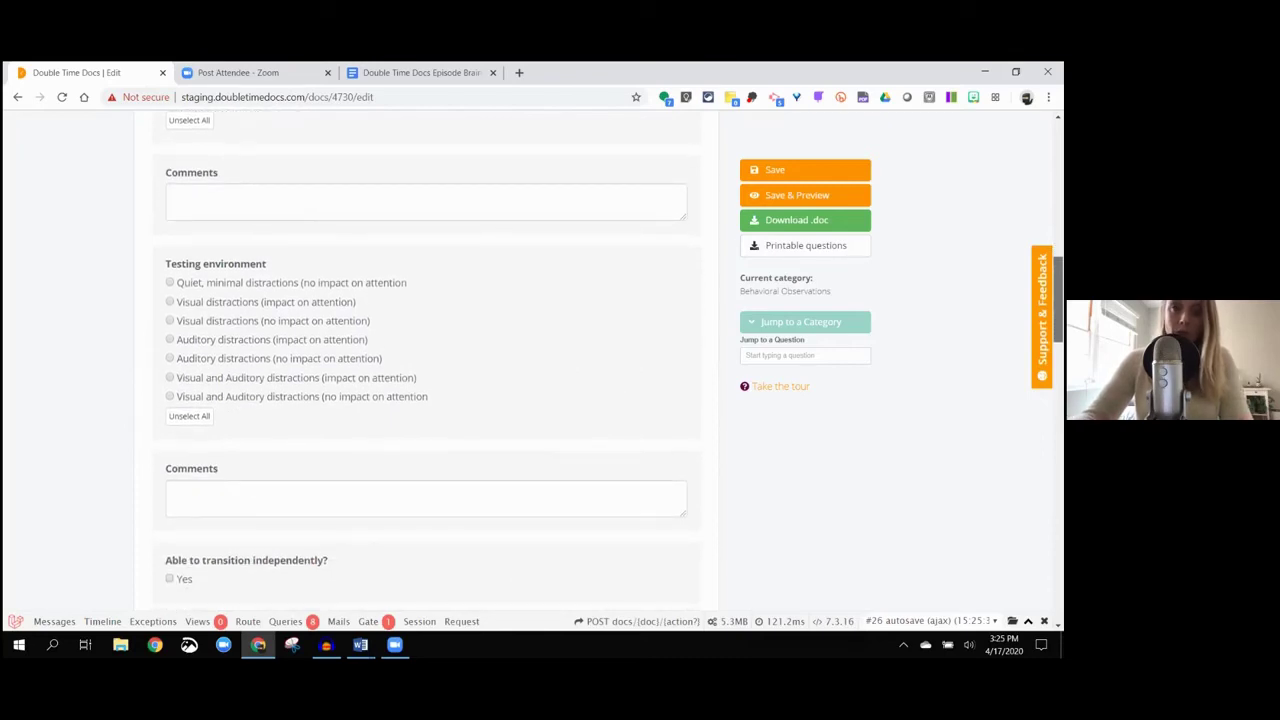
pyautogui.scroll(-1, 427, 360)
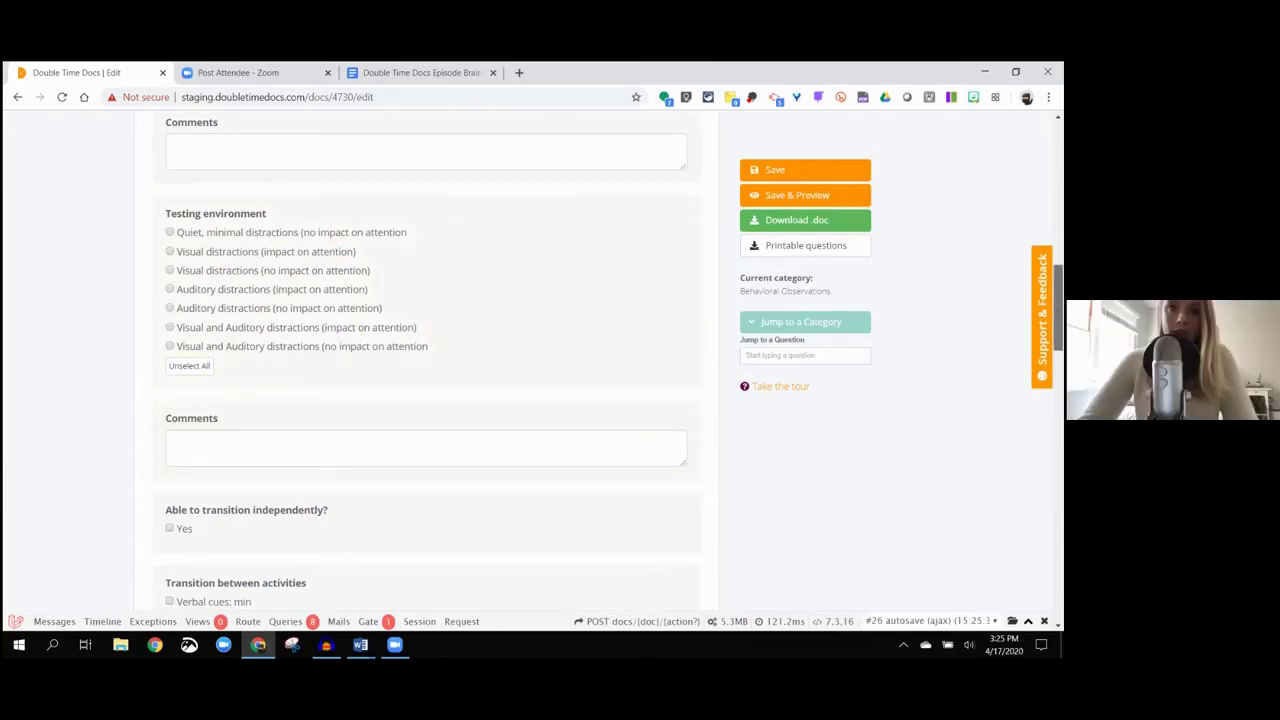
pyautogui.scroll(-1, 426, 360)
pyautogui.scroll(-10, 426, 360)
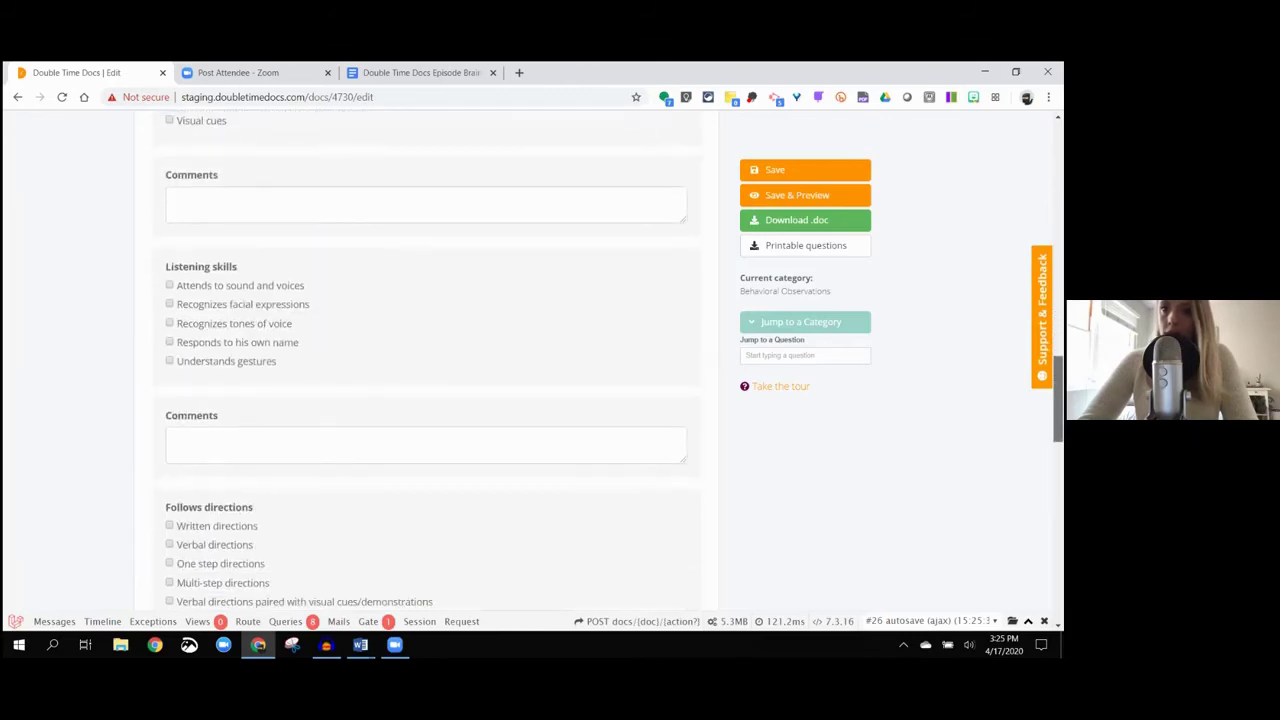
pyautogui.scroll(-10, 426, 360)
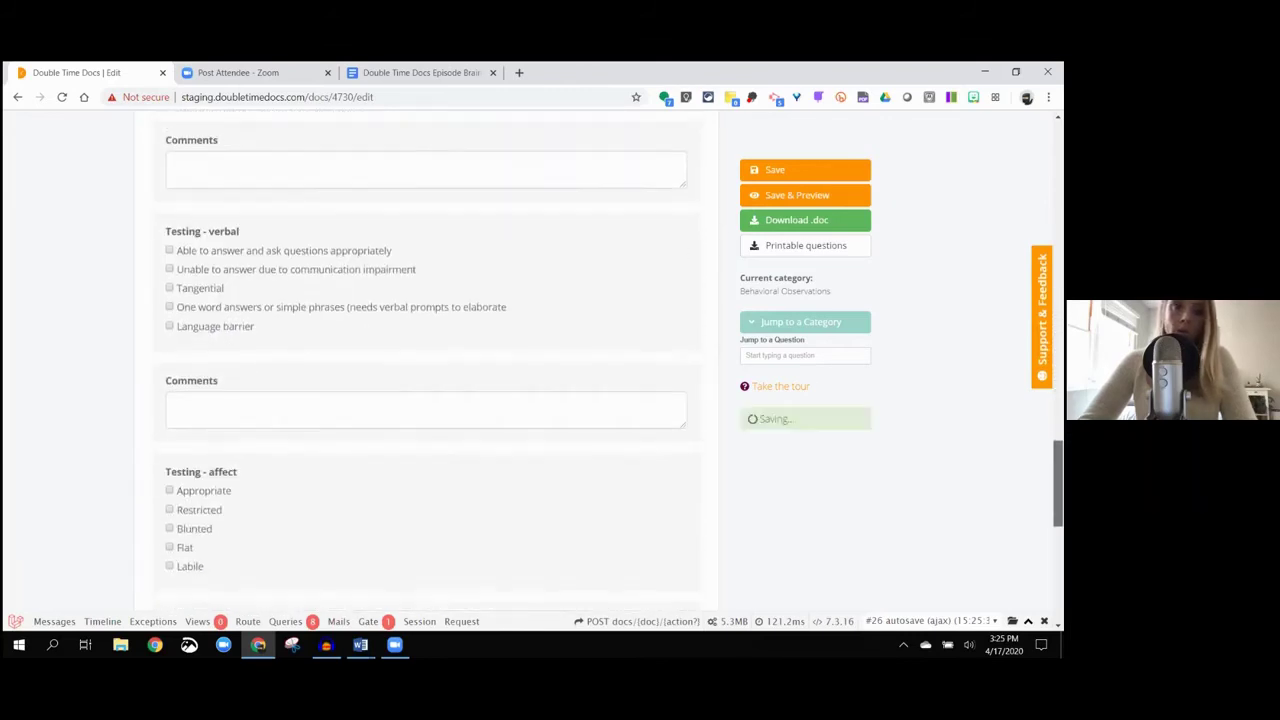
pyautogui.scroll(-3, 426, 360)
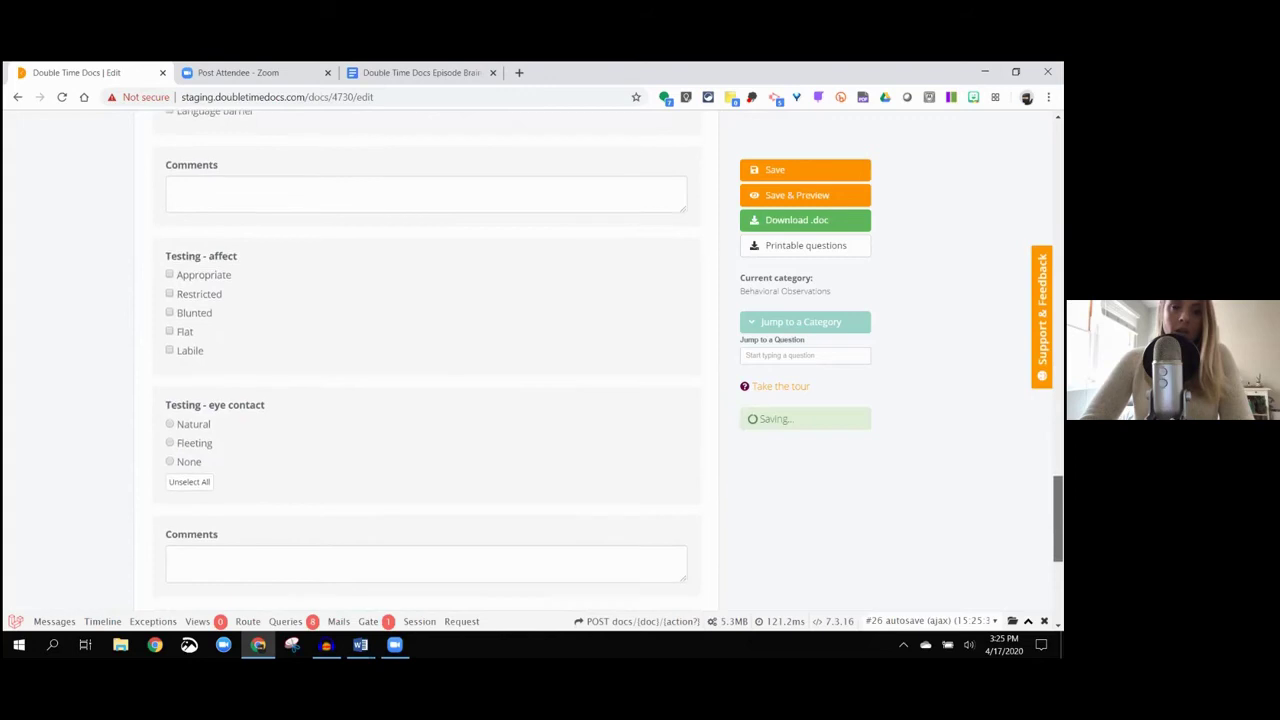
pyautogui.scroll(-2, 426, 360)
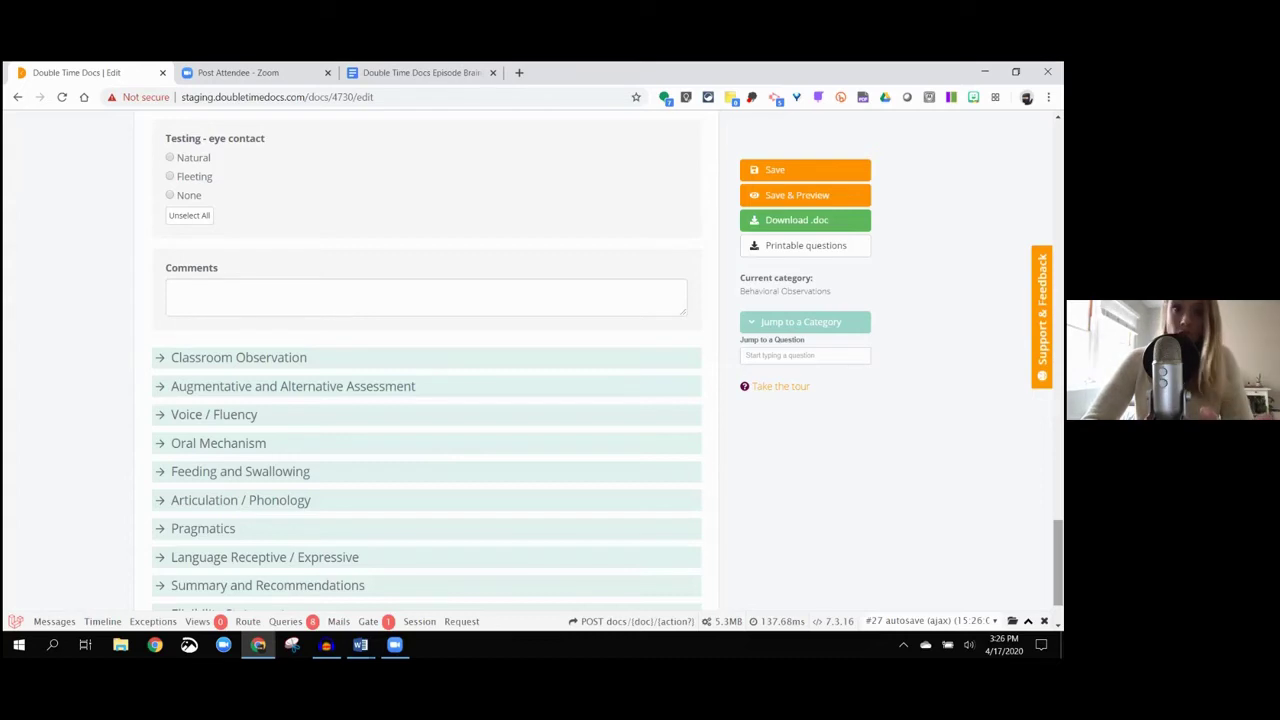
# Step: Expand the Classroom Observation category, followed by the Augmentative and Alternative Assessment category
pyautogui.click(229, 363)
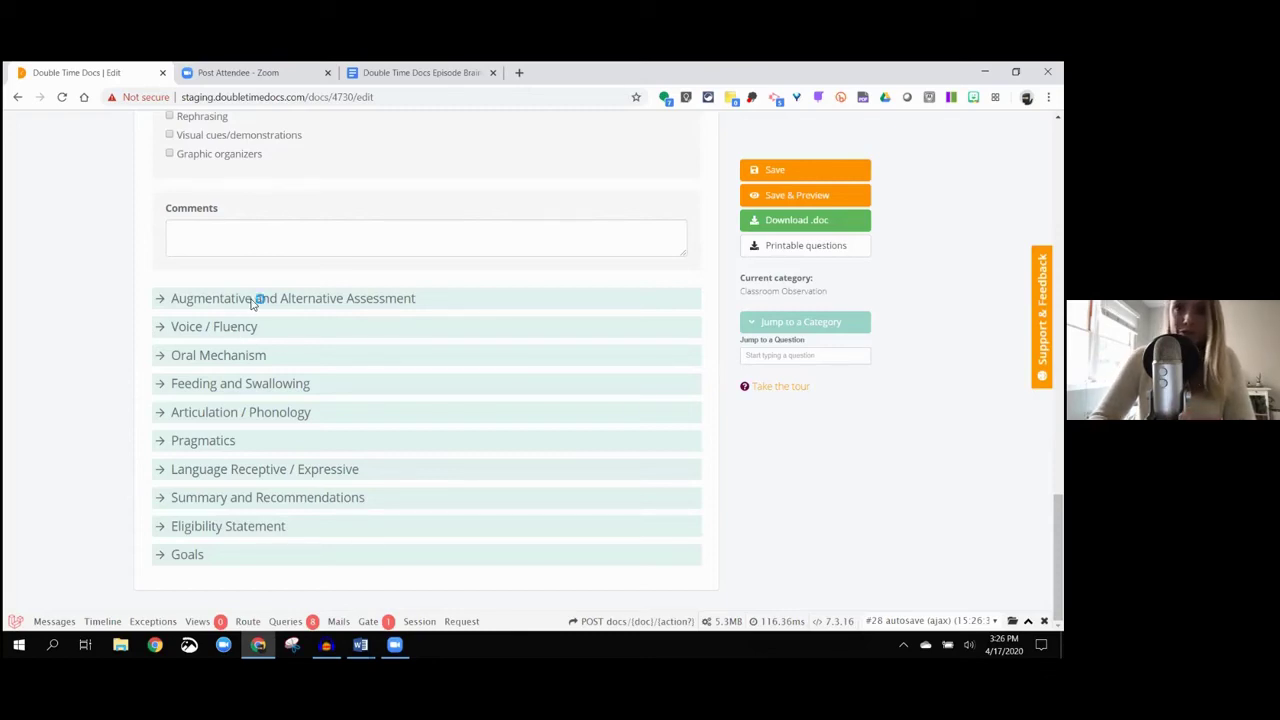
pyautogui.click(251, 298)
pyautogui.scroll(8, 251, 303)
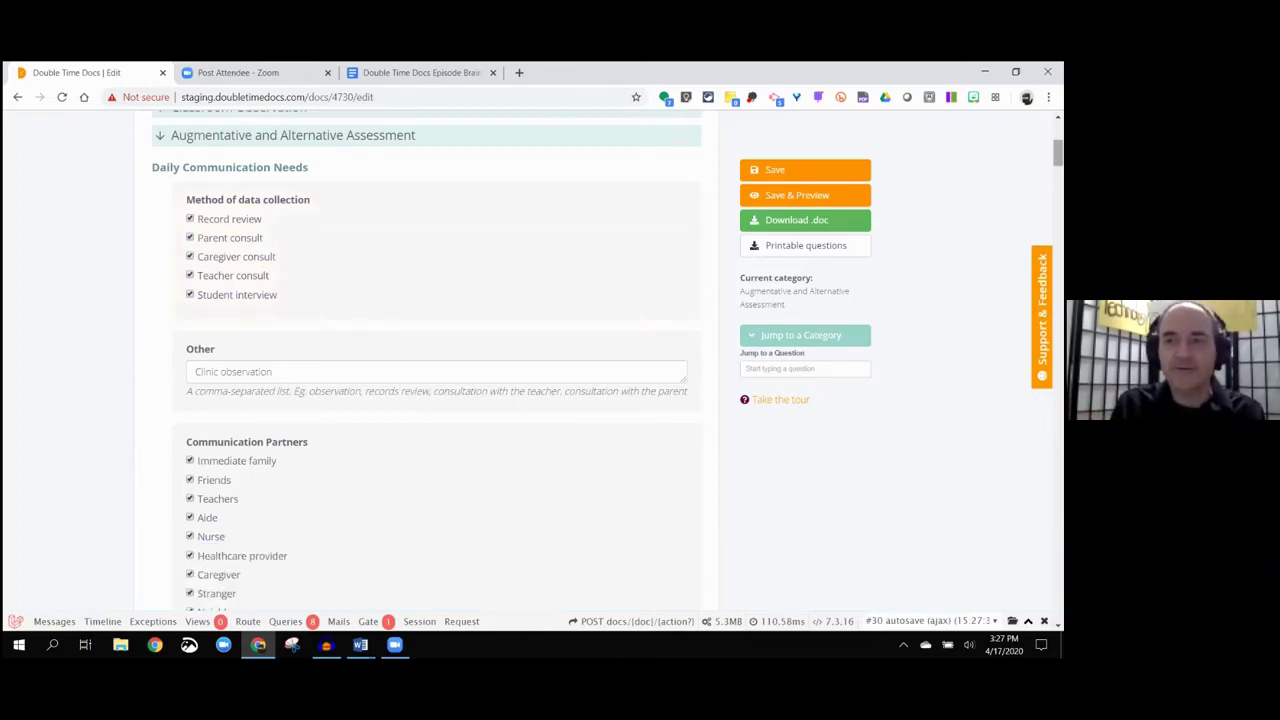
# Step: Review the Daily Communication Needs questions, from method of data collection through communication partners, environments and situations to communication activities
pyautogui.scroll(-1, 427, 361)
pyautogui.scroll(2, 427, 361)
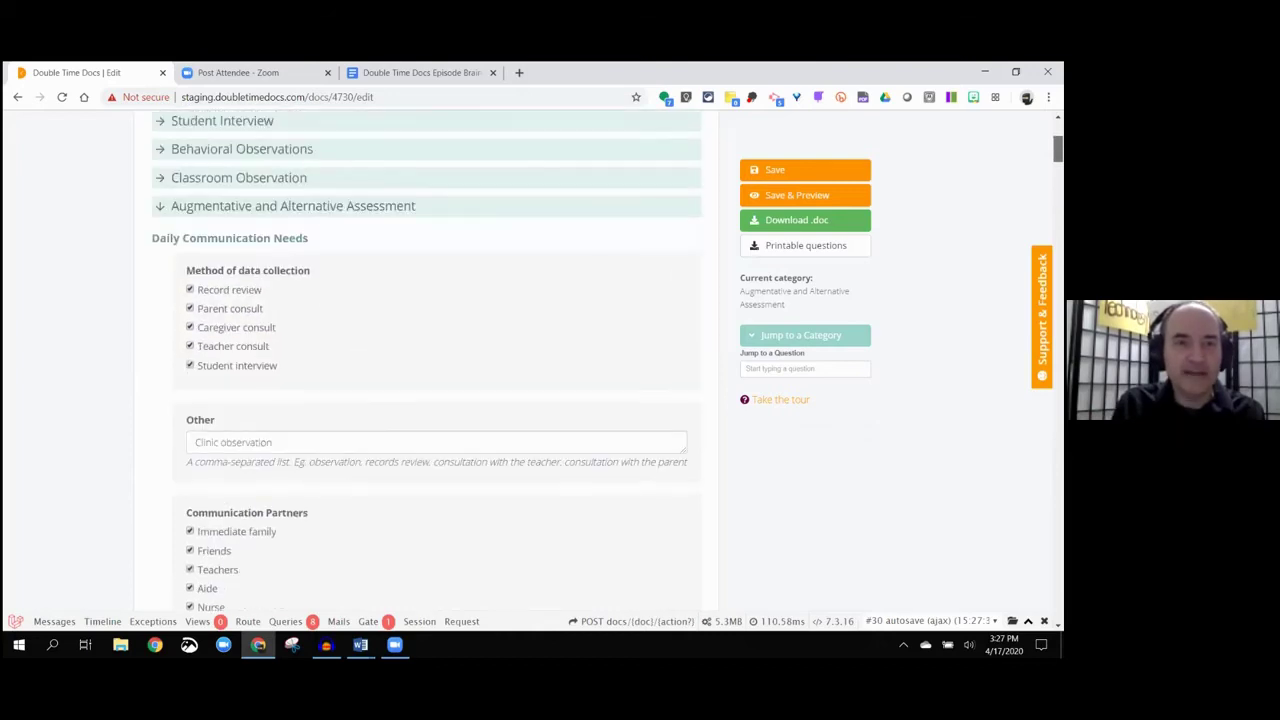
pyautogui.scroll(-4, 427, 361)
pyautogui.scroll(-1, 427, 361)
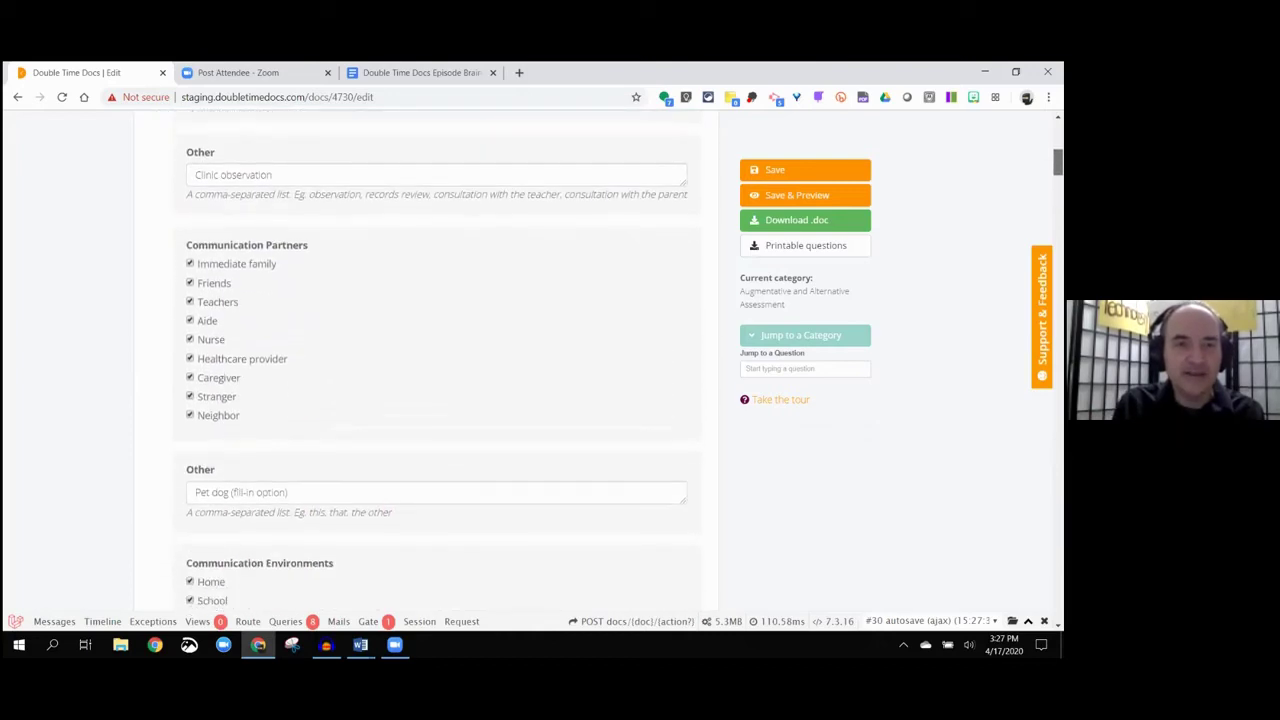
pyautogui.scroll(-2, 427, 361)
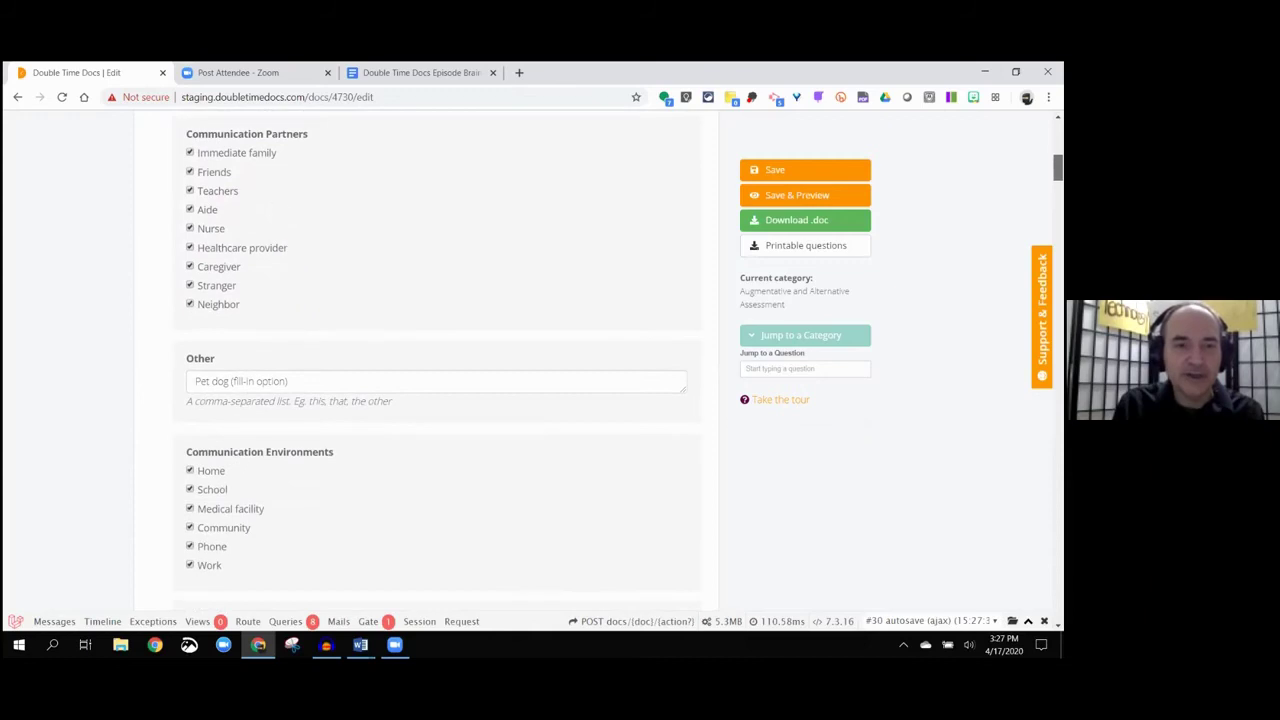
pyautogui.scroll(-2, 427, 361)
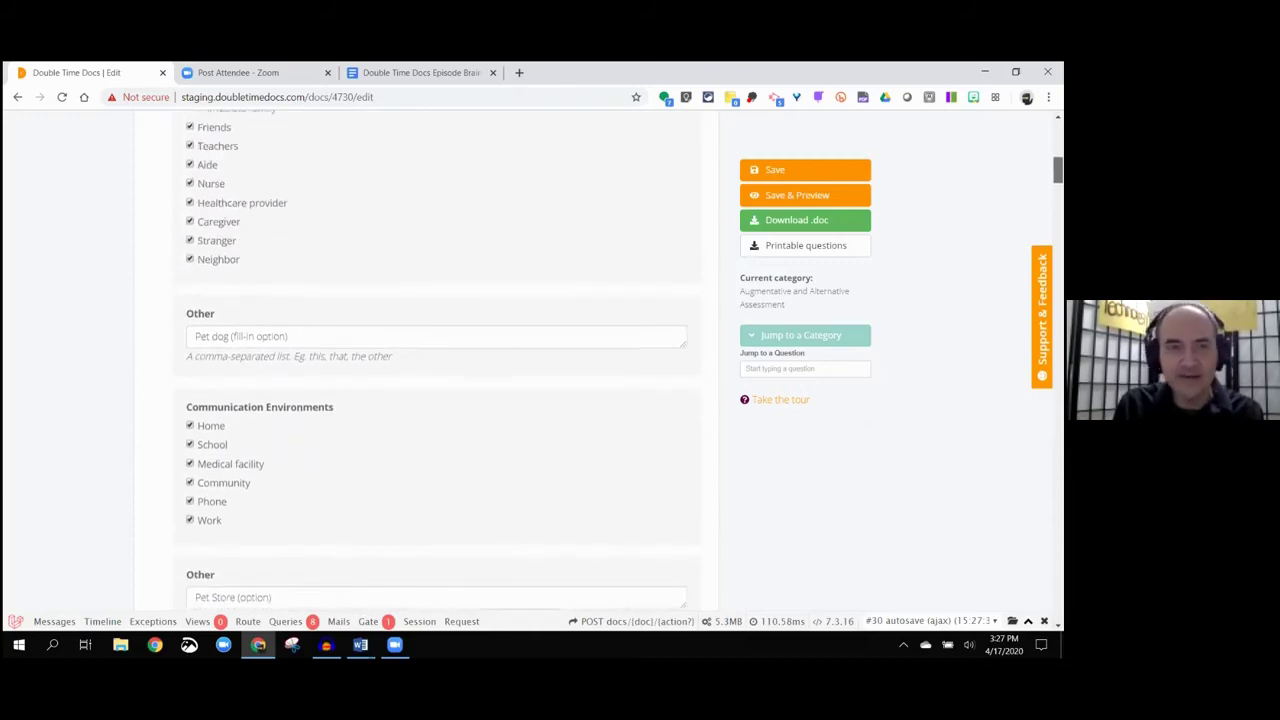
pyautogui.scroll(2, 427, 361)
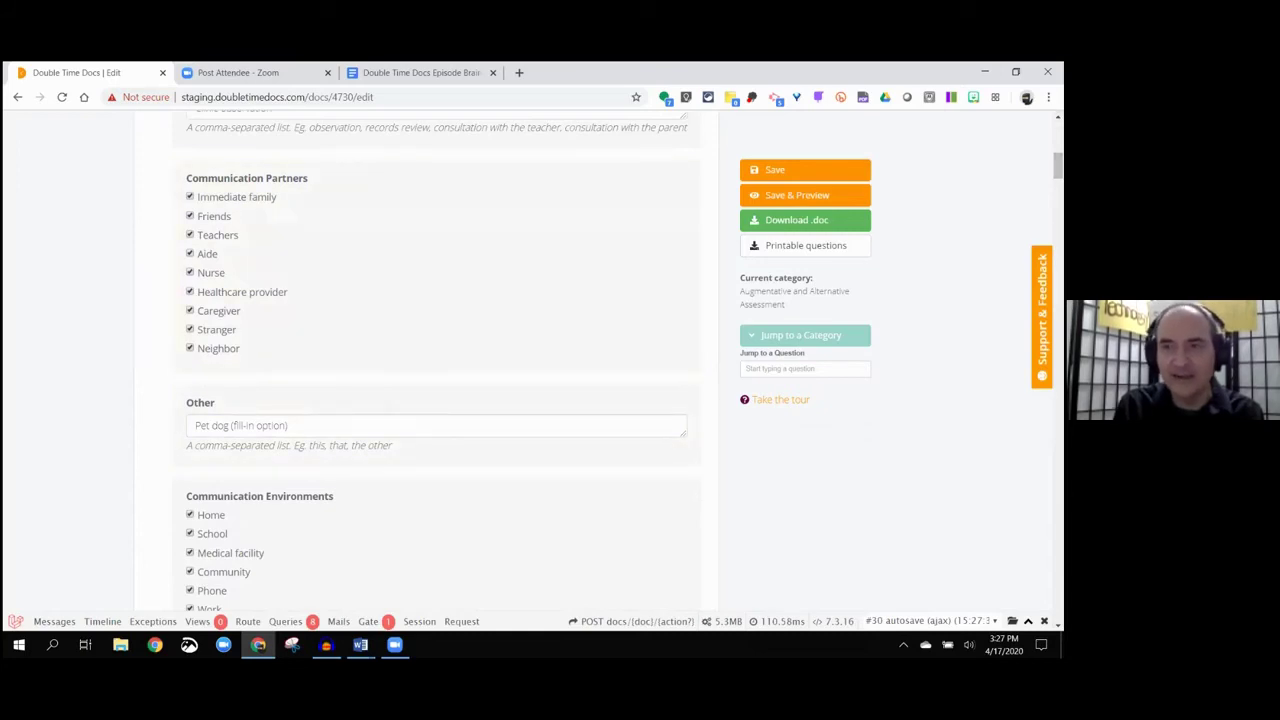
pyautogui.scroll(-3, 1057, 166)
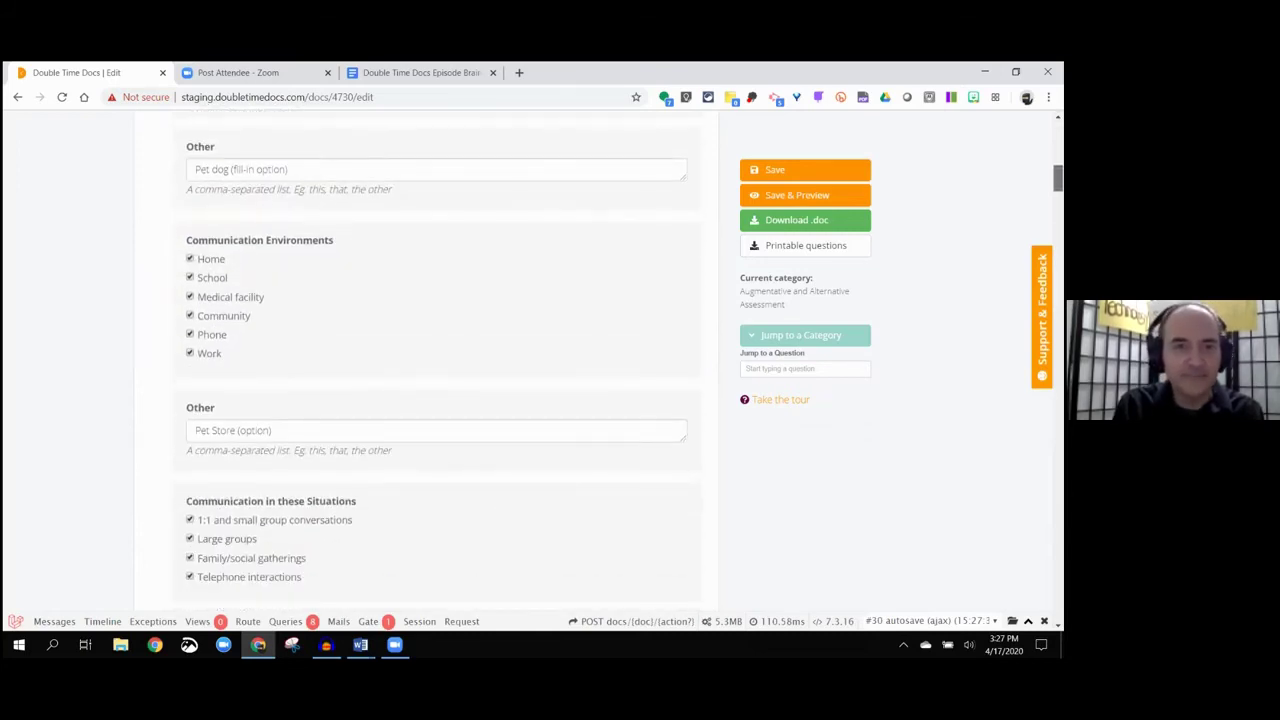
pyautogui.scroll(-1, 427, 360)
pyautogui.scroll(-2, 427, 360)
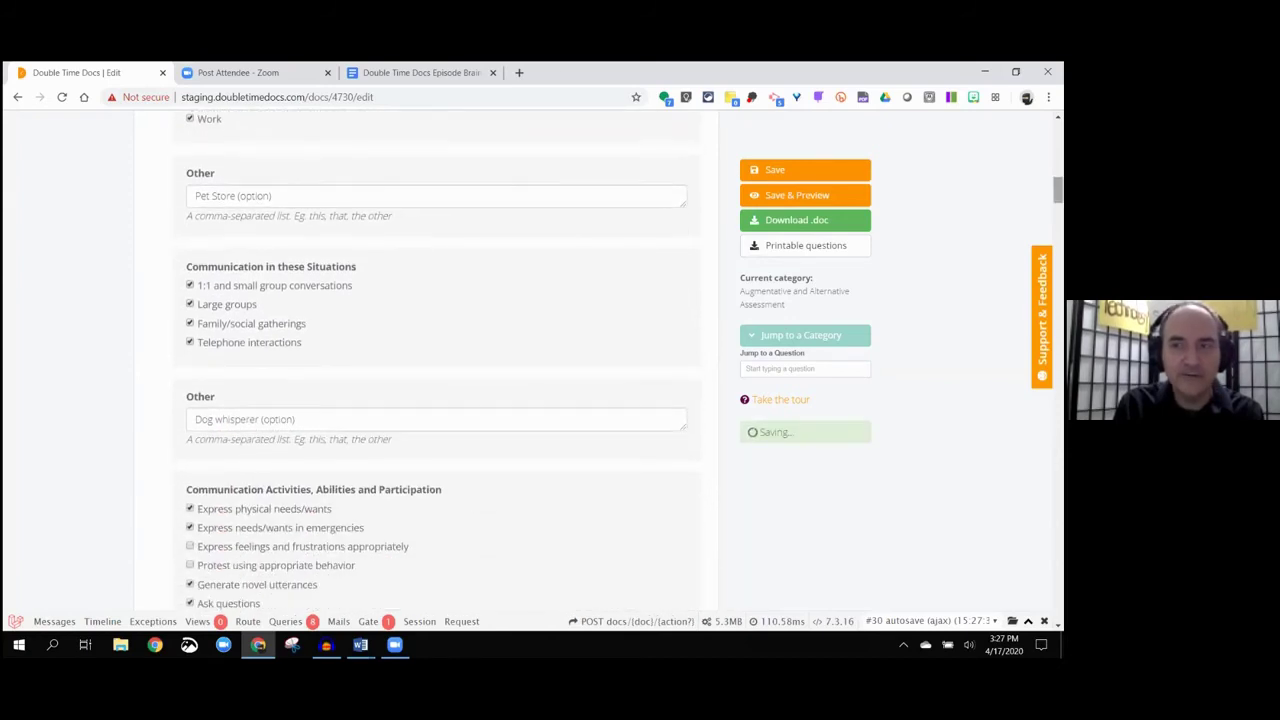
pyautogui.scroll(-1, 427, 360)
pyautogui.scroll(-1, 427, 360)
pyautogui.scroll(-3, 437, 360)
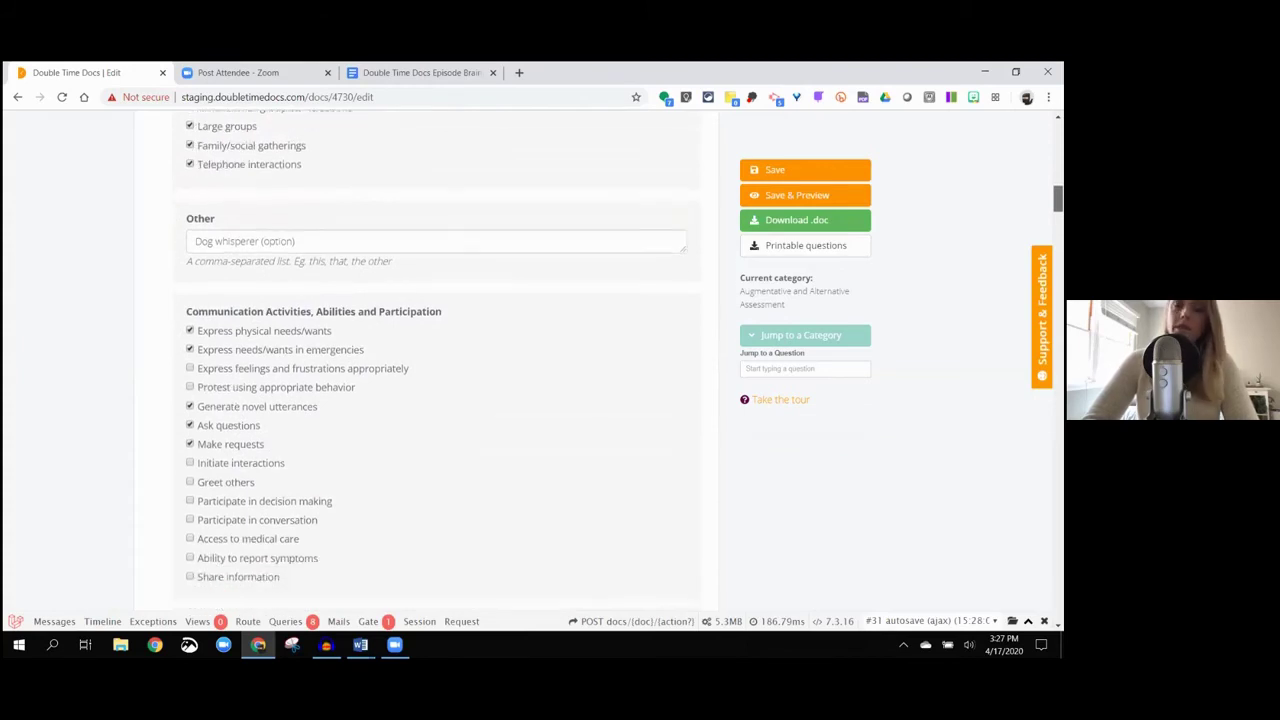
# Step: Examine the questions on limitations of current communication methods, why low-tech does not work, what cannot be expressed, and speech therapy viability
pyautogui.scroll(-1, 437, 360)
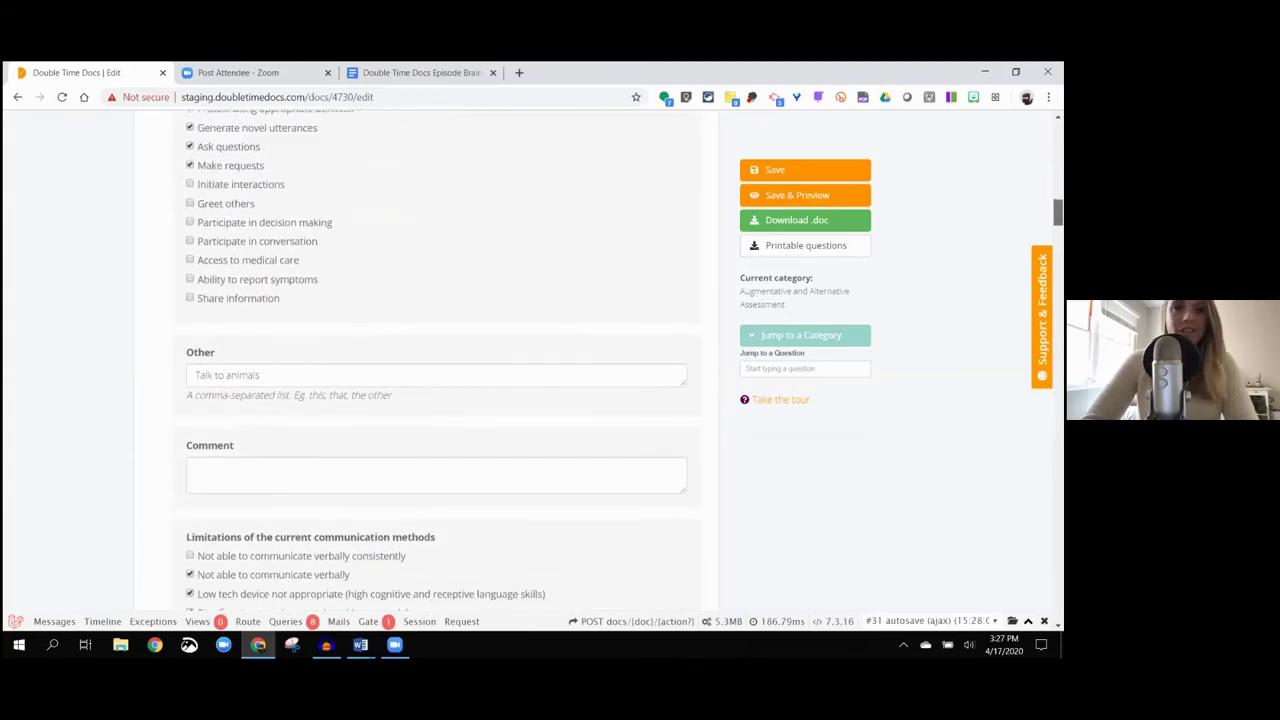
pyautogui.scroll(-1, 437, 360)
pyautogui.scroll(-2, 437, 360)
pyautogui.scroll(-2, 437, 360)
pyautogui.scroll(-2, 437, 360)
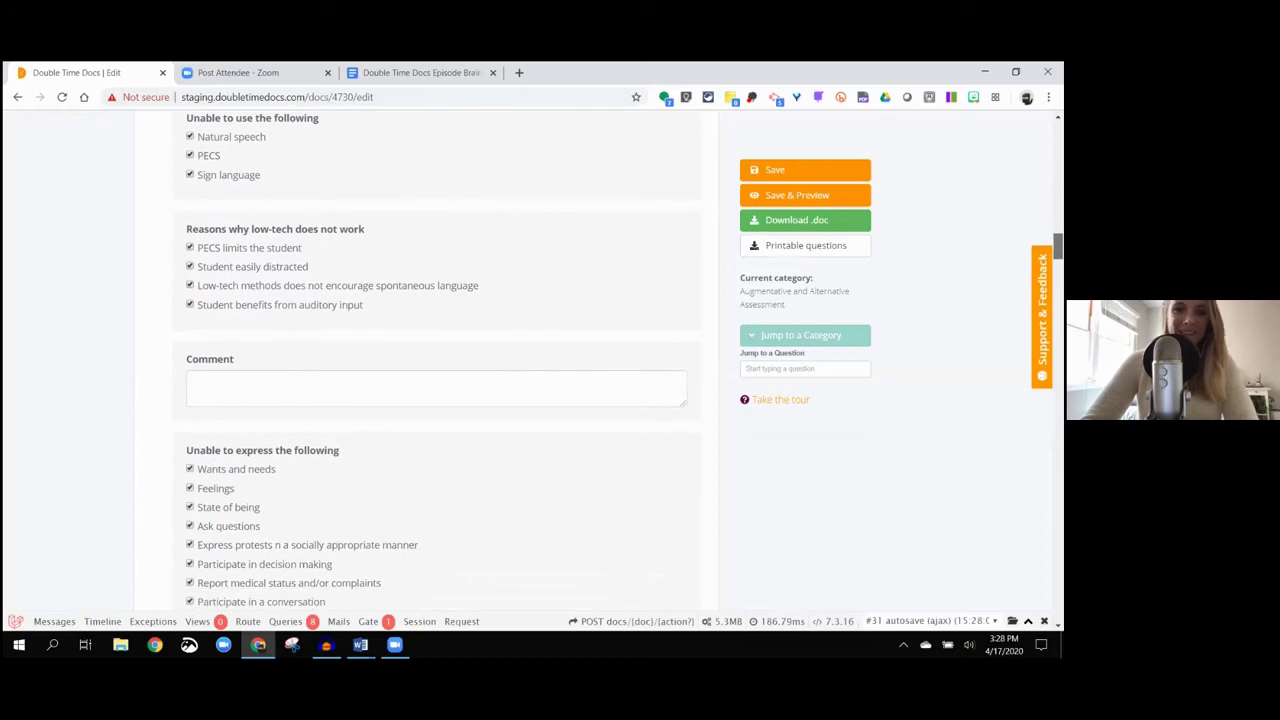
pyautogui.scroll(-1, 437, 360)
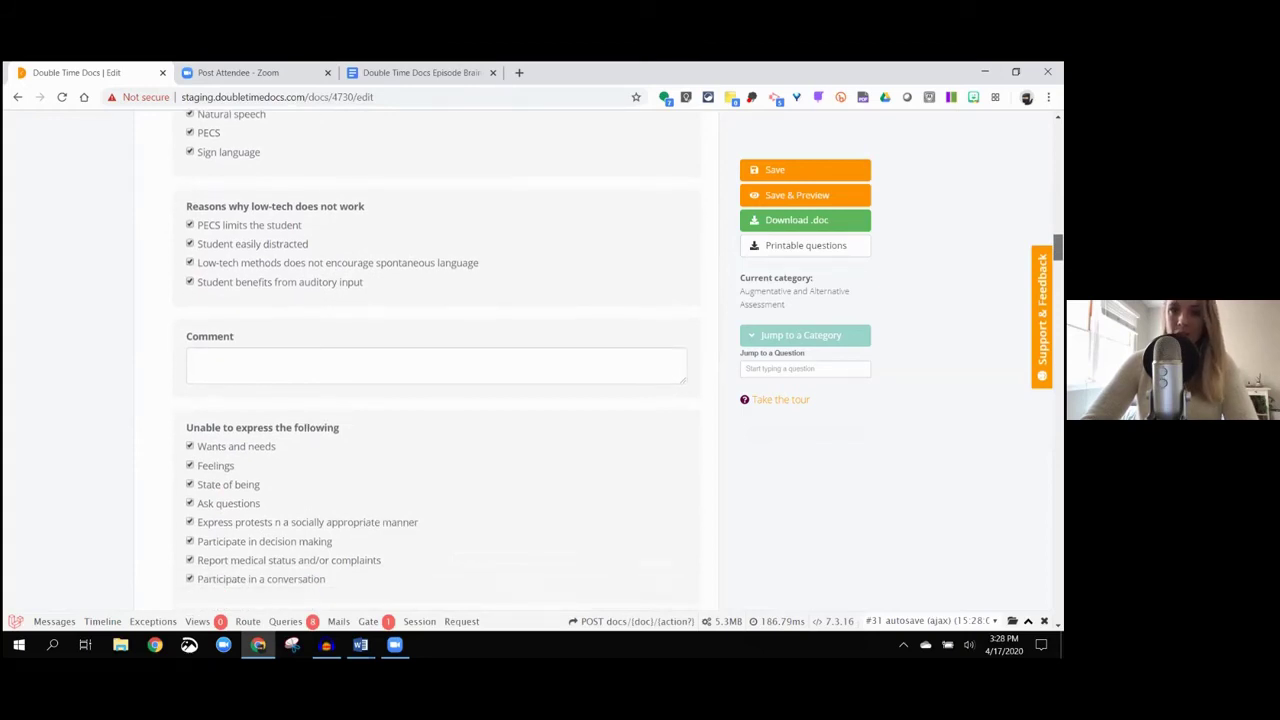
pyautogui.scroll(-2, 437, 360)
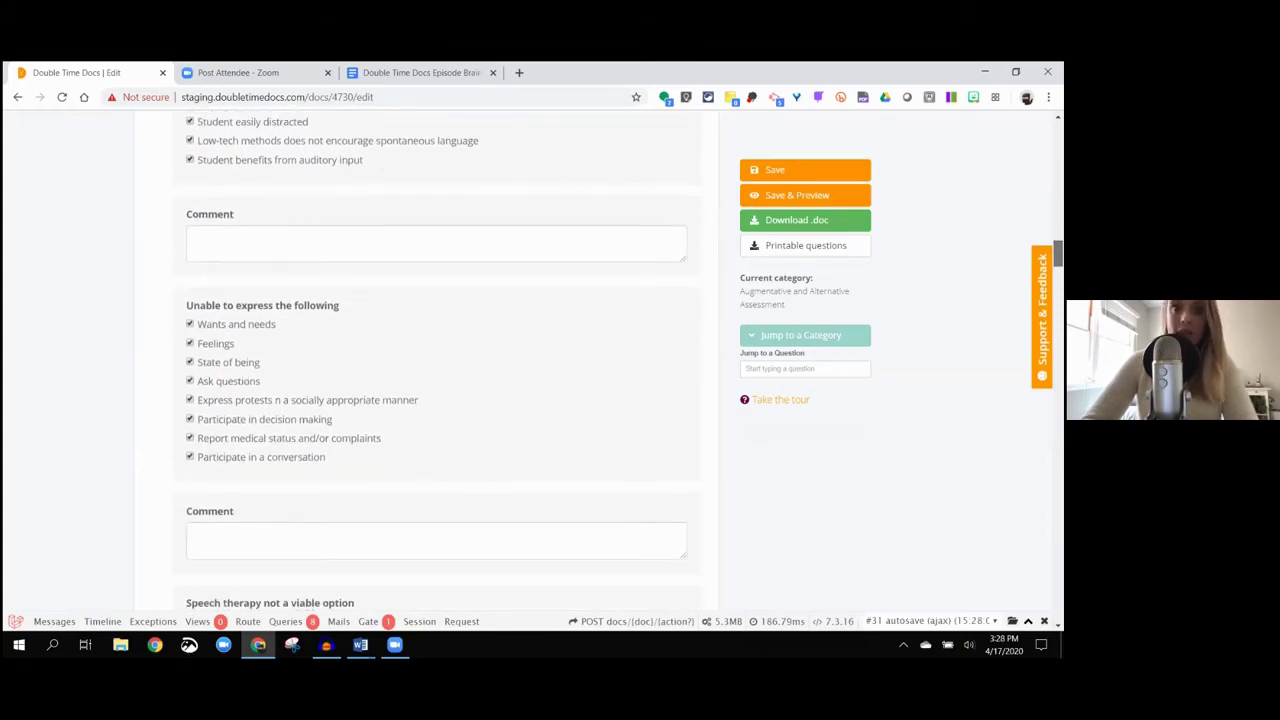
pyautogui.scroll(-3, 437, 360)
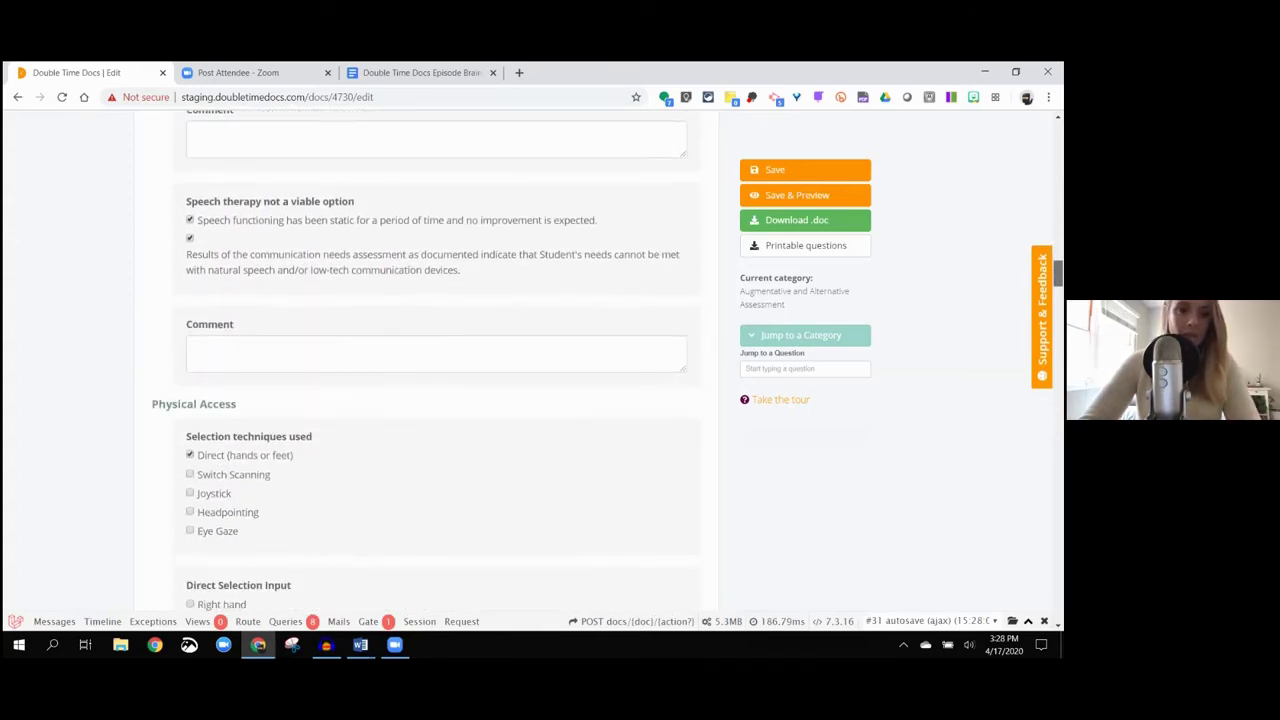
# Step: Review the Physical Access questions on selection techniques, direct selection input, fingers used, recommended modifications and access to SGD positions
pyautogui.scroll(-2, 437, 360)
pyautogui.scroll(-1, 437, 360)
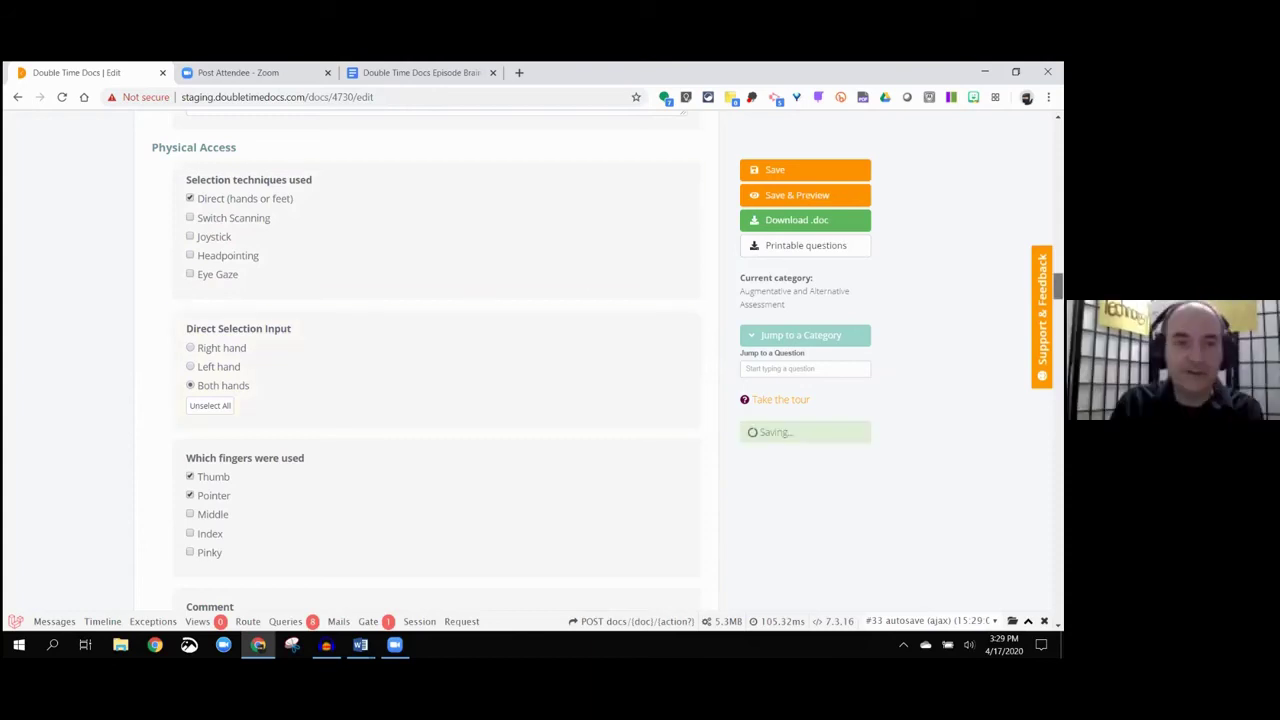
pyautogui.scroll(-2, 436, 356)
pyautogui.scroll(-1, 278, 282)
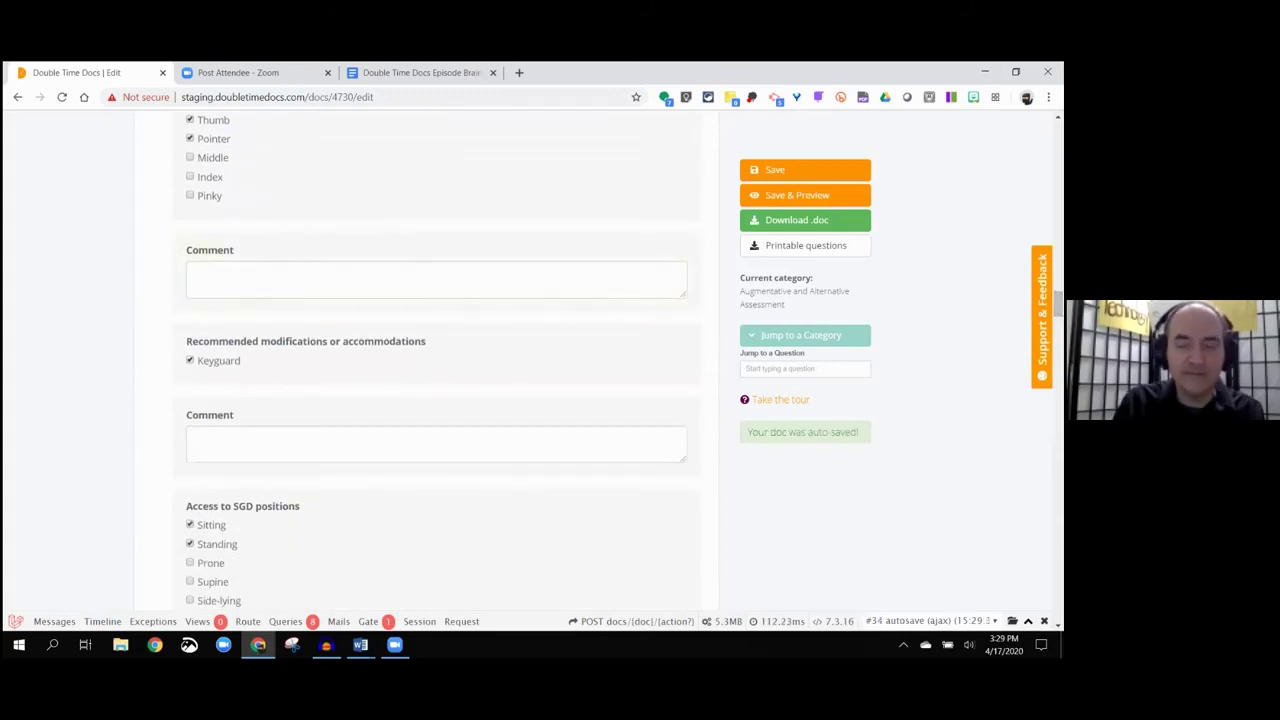
pyautogui.scroll(-1, 278, 282)
# Step: Review the Visual Skills questions on visual identification, discrimination, scanning preference and core vocabulary knowledge, including their comment fields
pyautogui.scroll(-4, 436, 356)
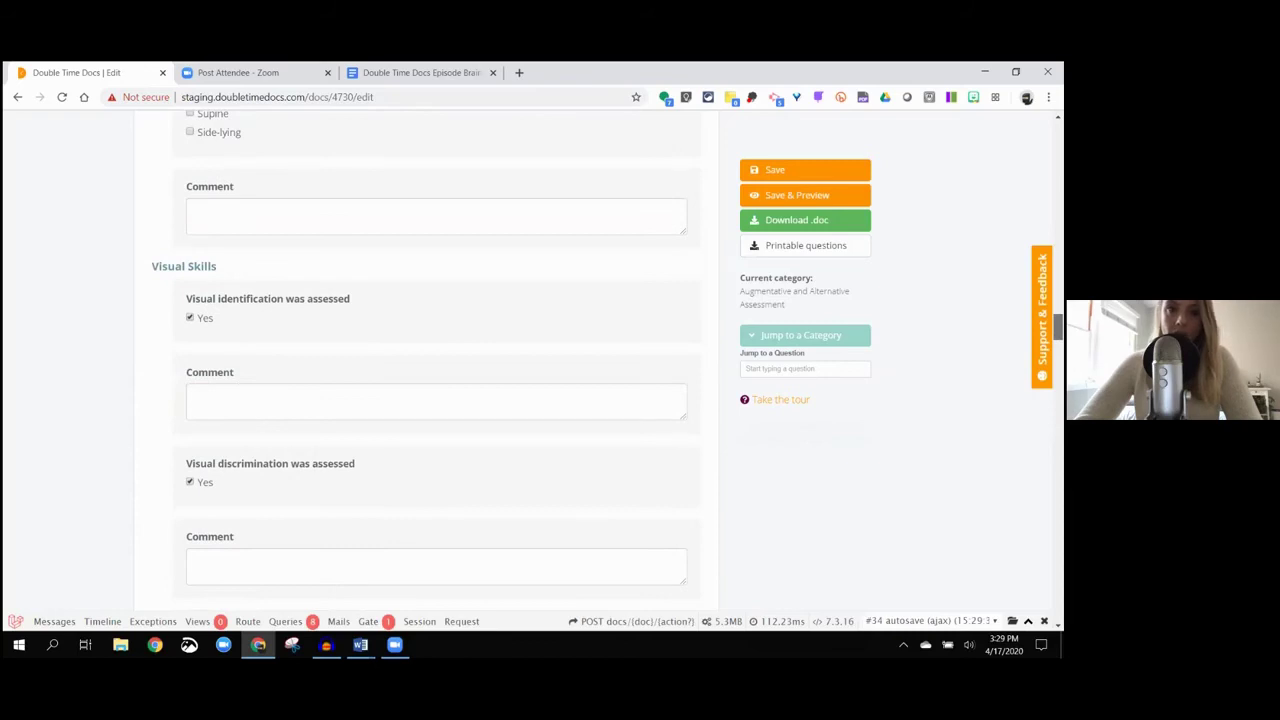
pyautogui.scroll(-1, 436, 356)
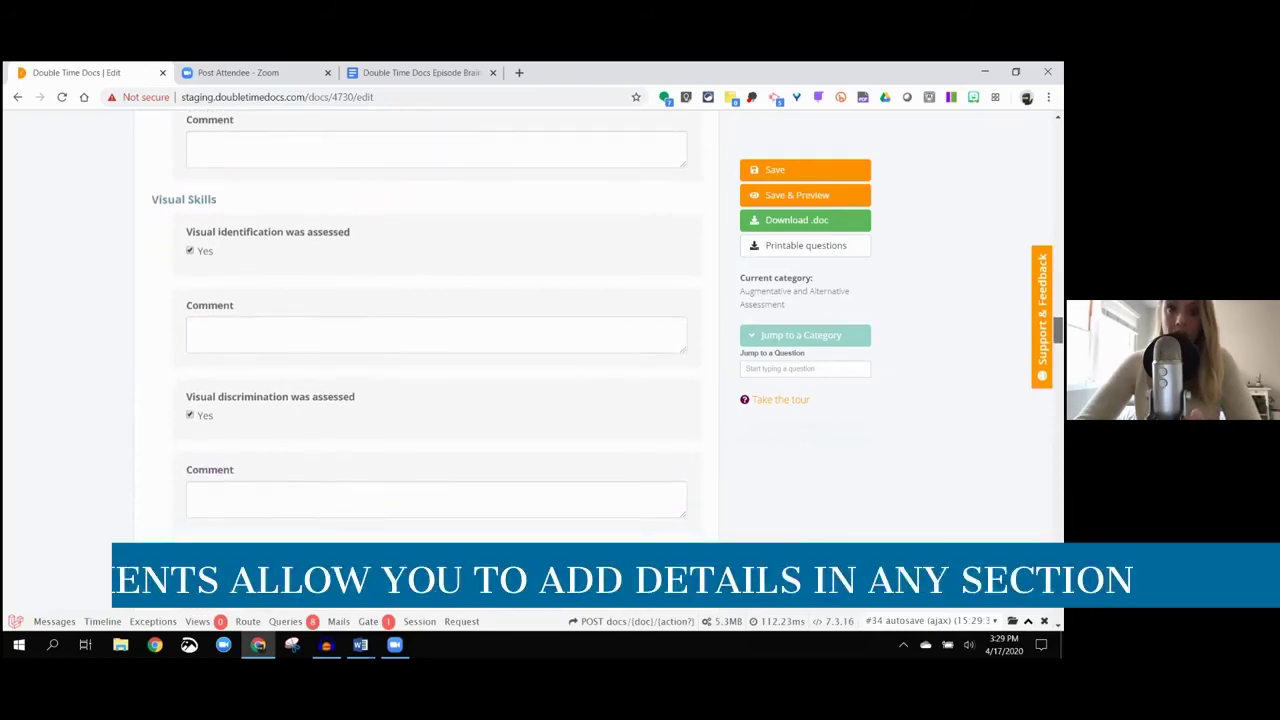
pyautogui.scroll(-2, 436, 330)
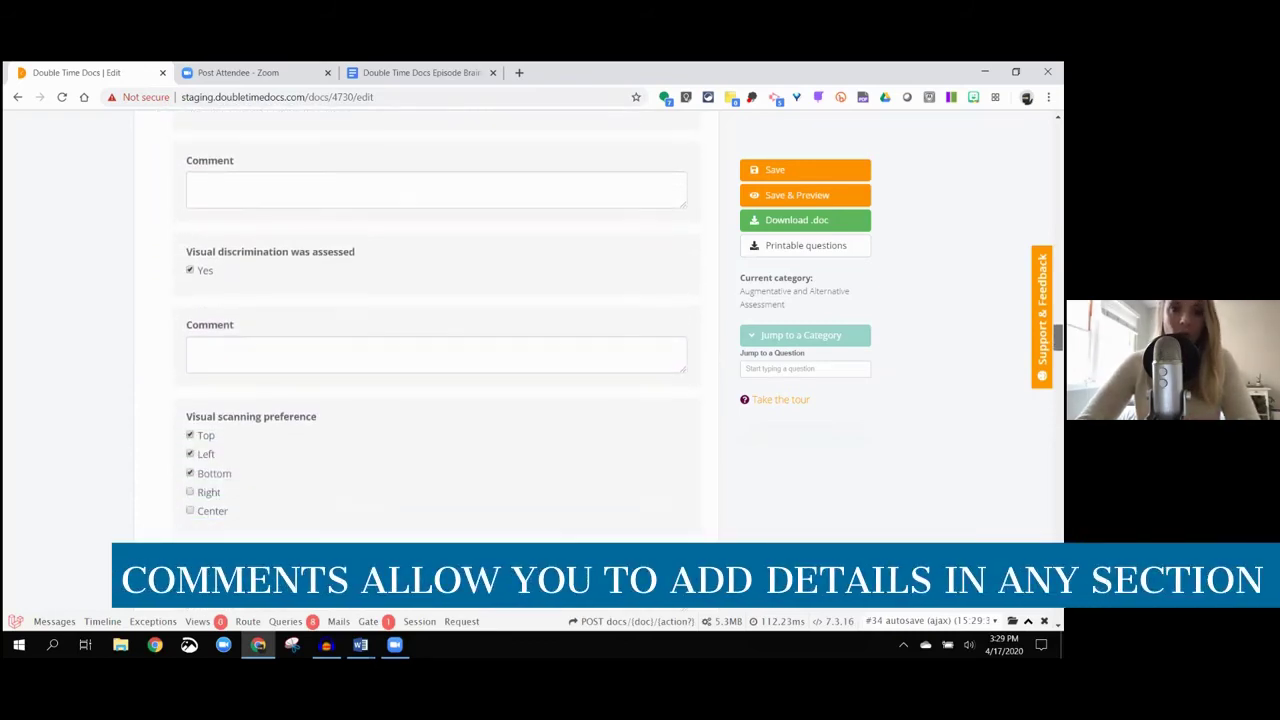
pyautogui.scroll(-2, 436, 330)
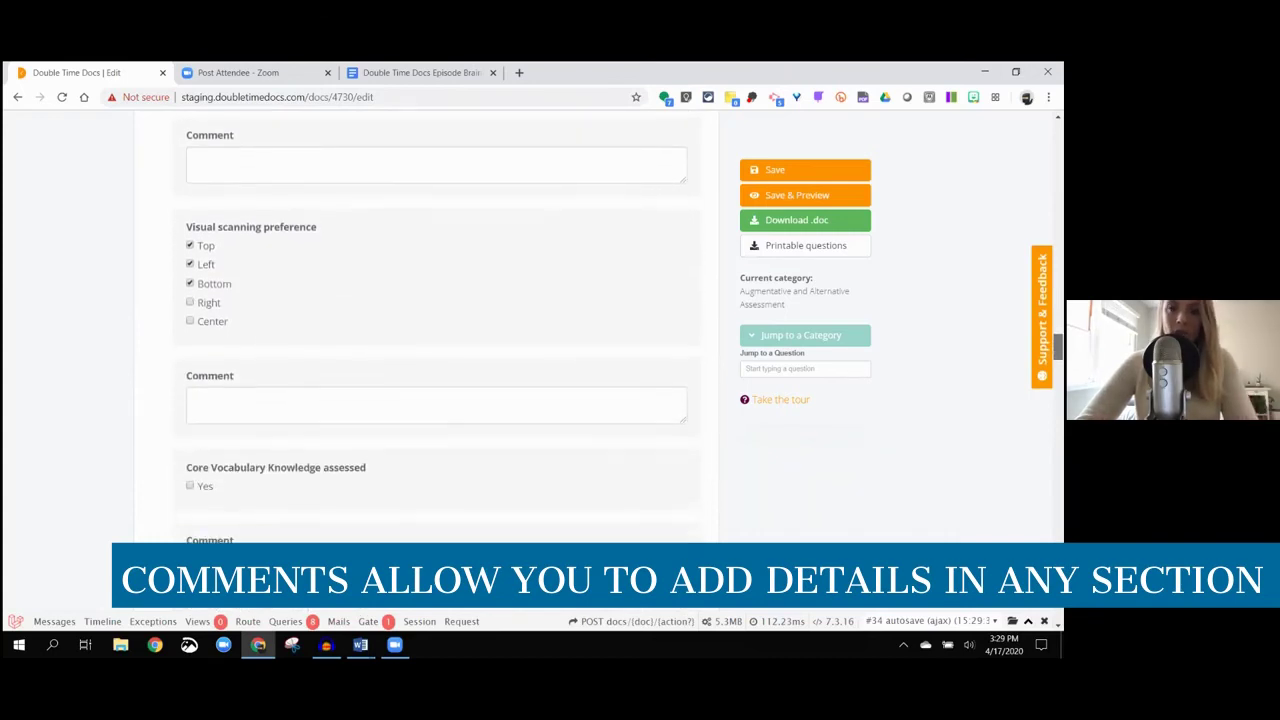
pyautogui.scroll(-1, 436, 330)
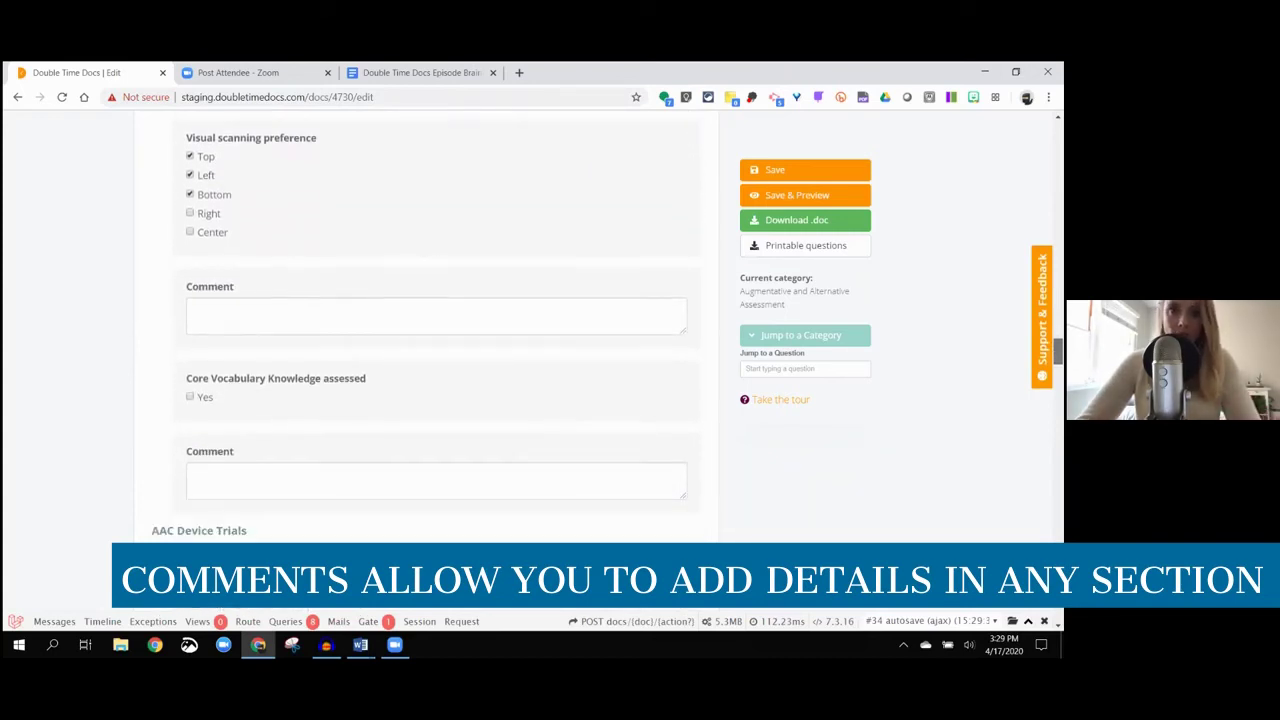
# Step: Examine the AAC Device Trials section, covering the 1st Device choices and the description options
pyautogui.scroll(-2, 436, 330)
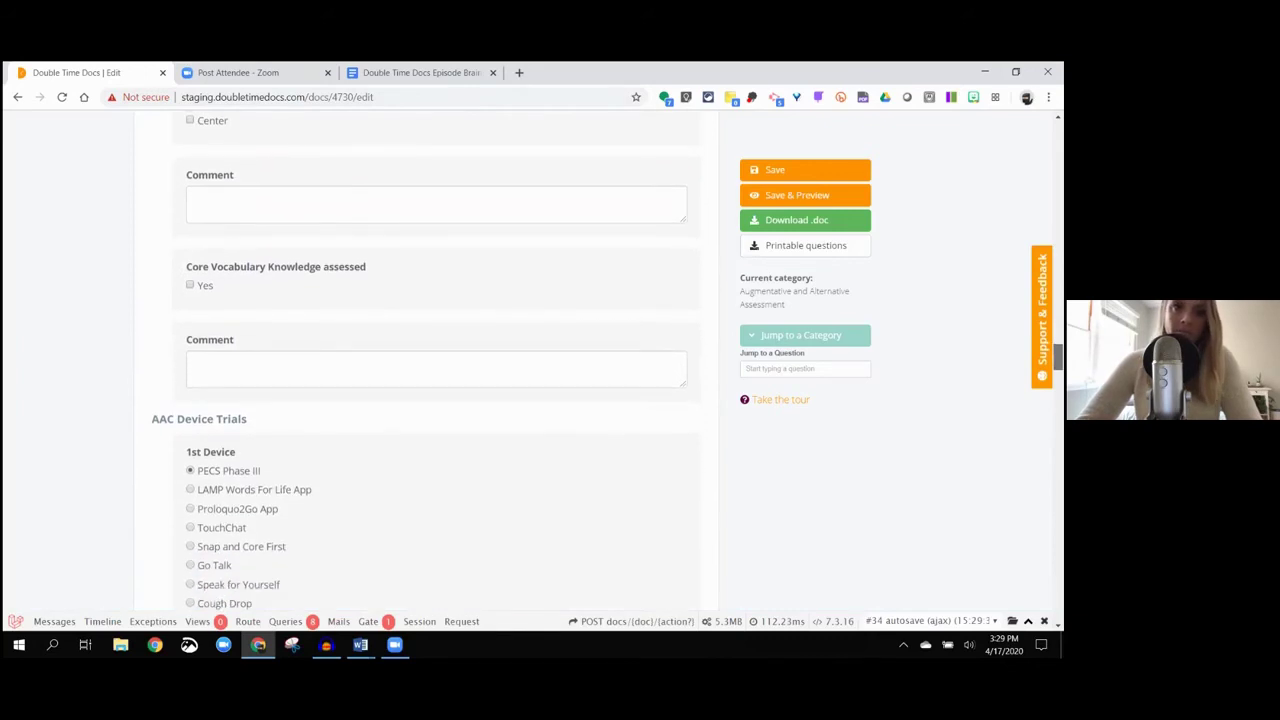
pyautogui.scroll(-2, 436, 360)
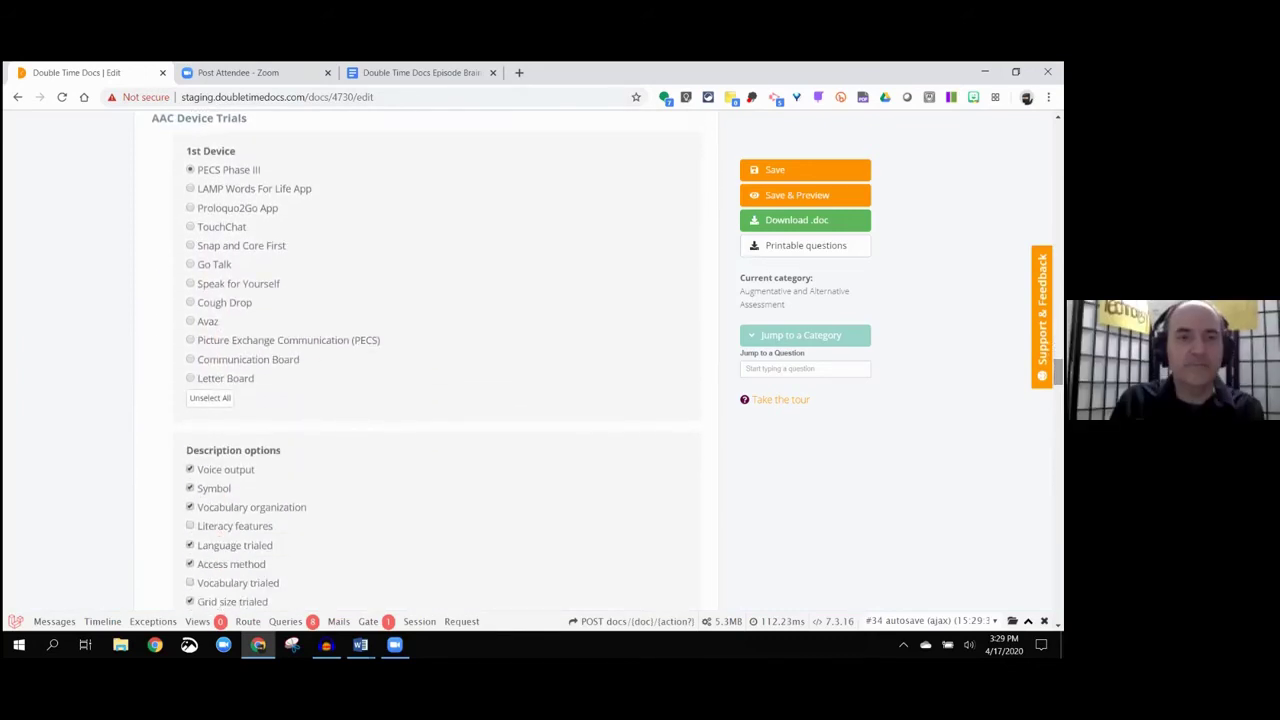
pyautogui.scroll(1, 196, 183)
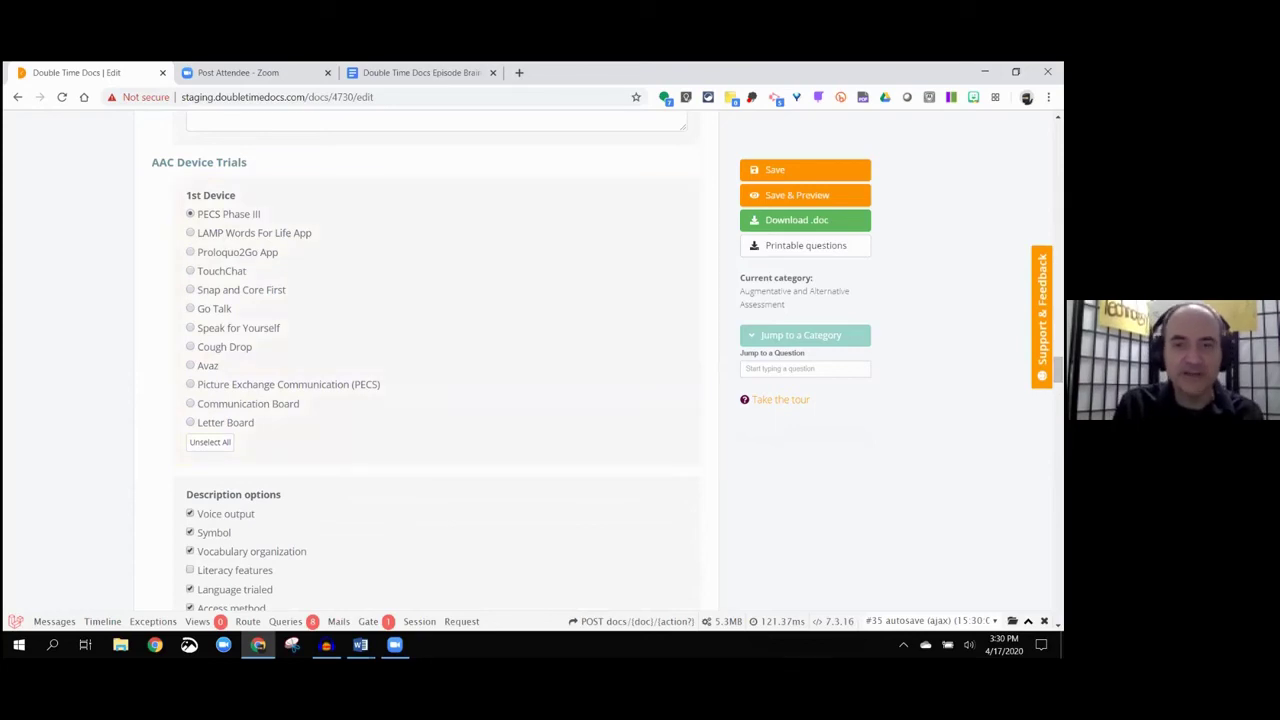
pyautogui.scroll(-1, 420, 360)
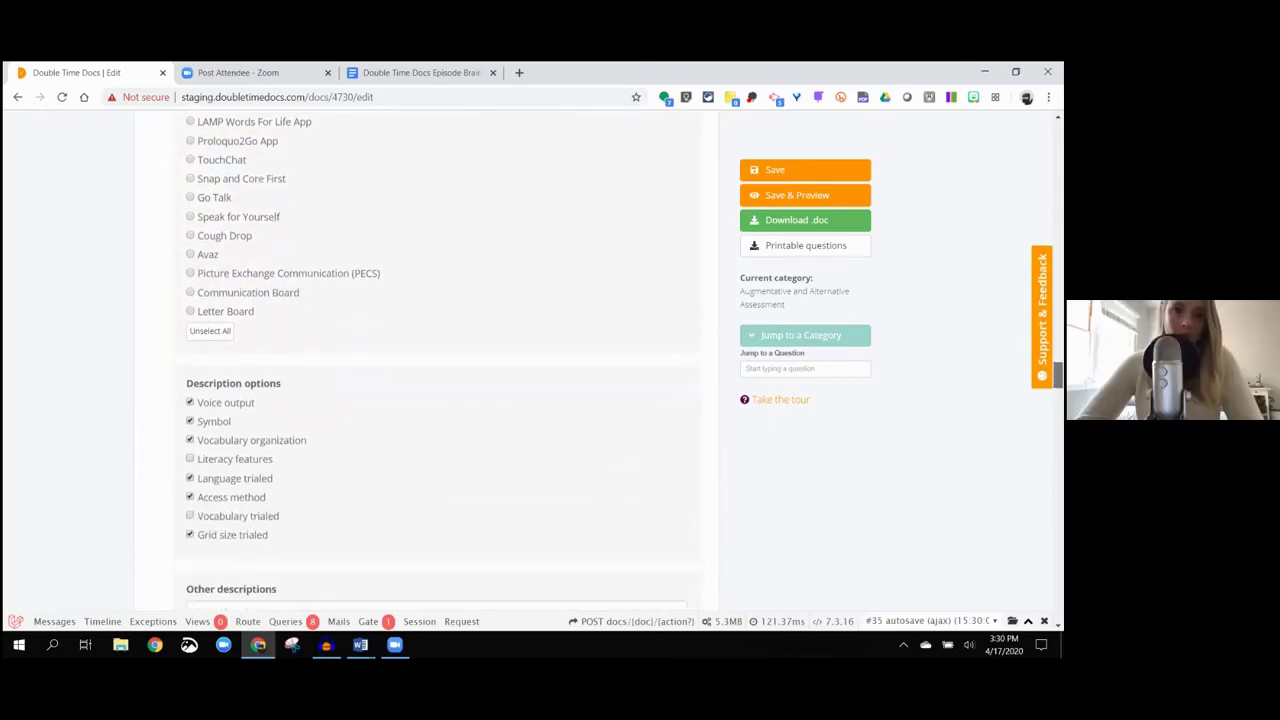
pyautogui.scroll(2, 416, 277)
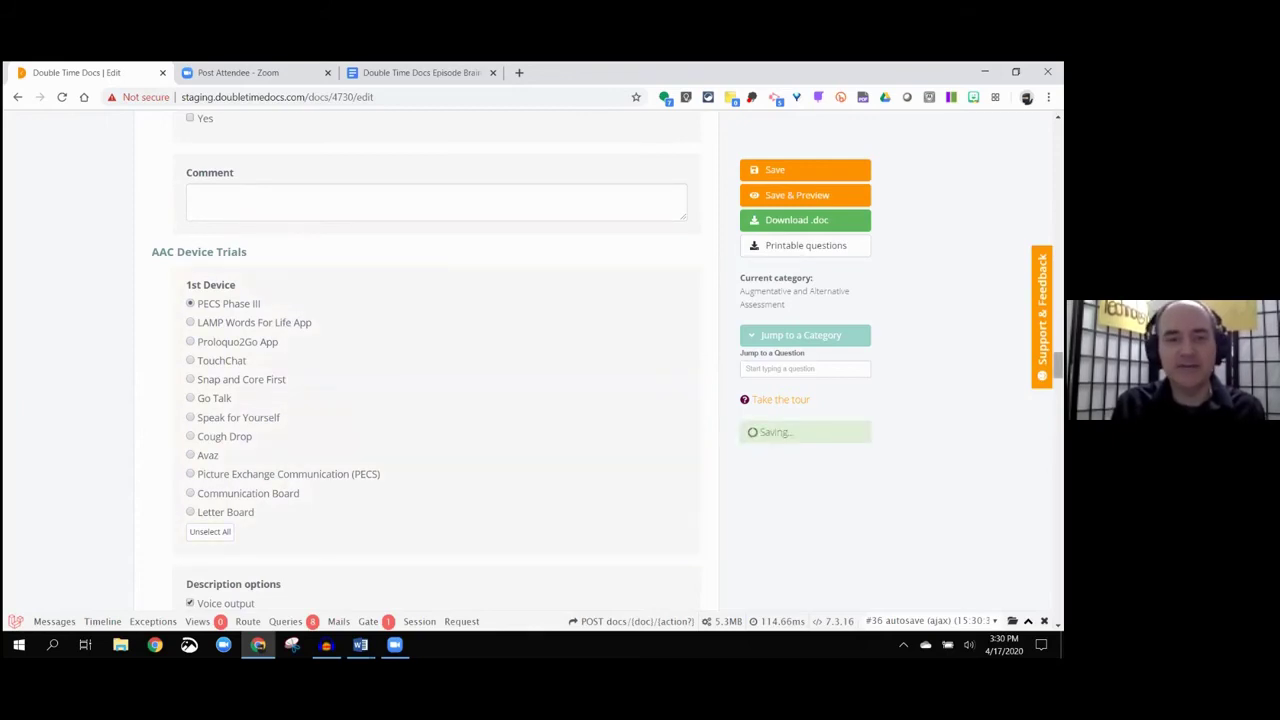
# Step: Review the description options, pros, cons and comments for the 1st, 2nd and 3rd Device in the AAC Device Trials section
pyautogui.scroll(-5, 436, 360)
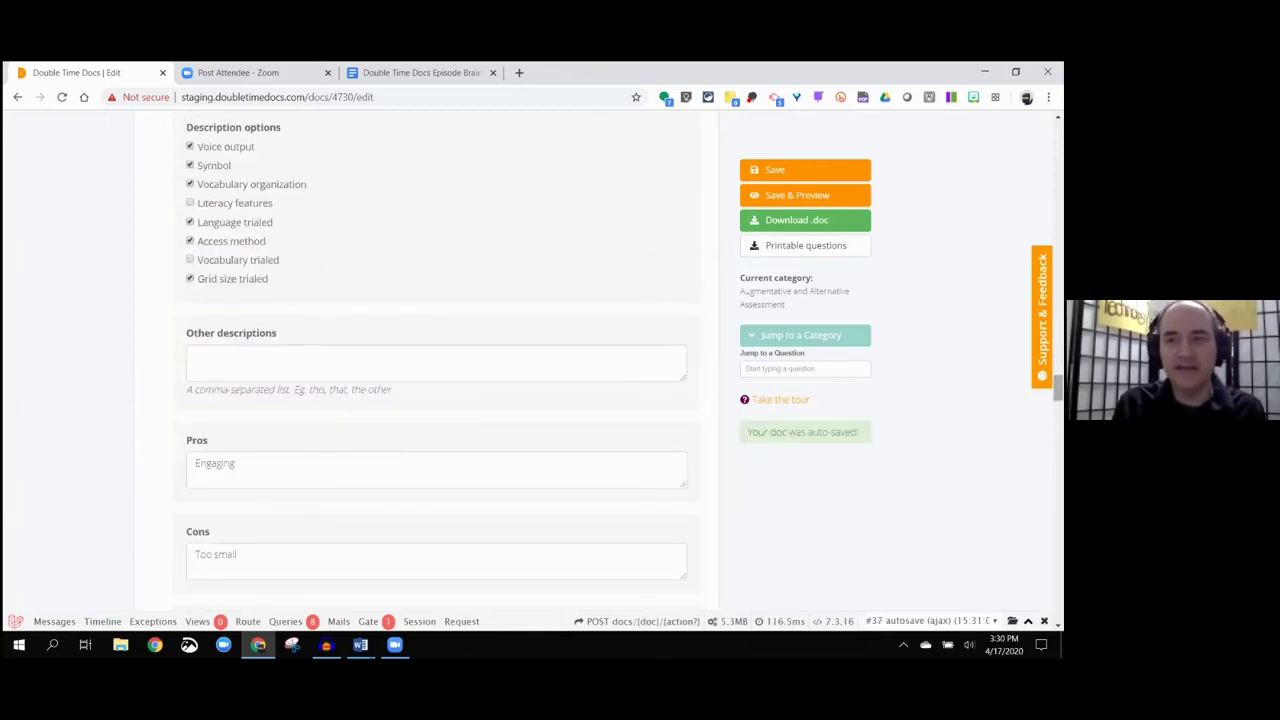
pyautogui.scroll(-2, 436, 360)
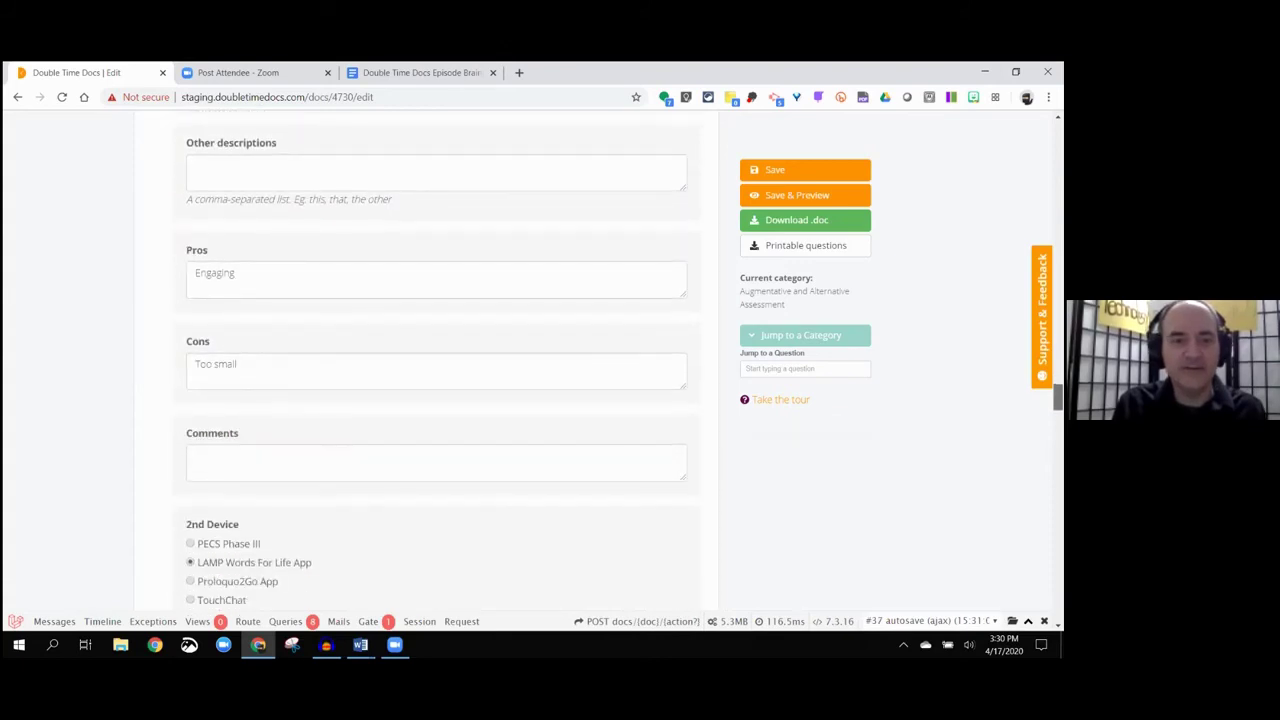
pyautogui.scroll(-1, 436, 360)
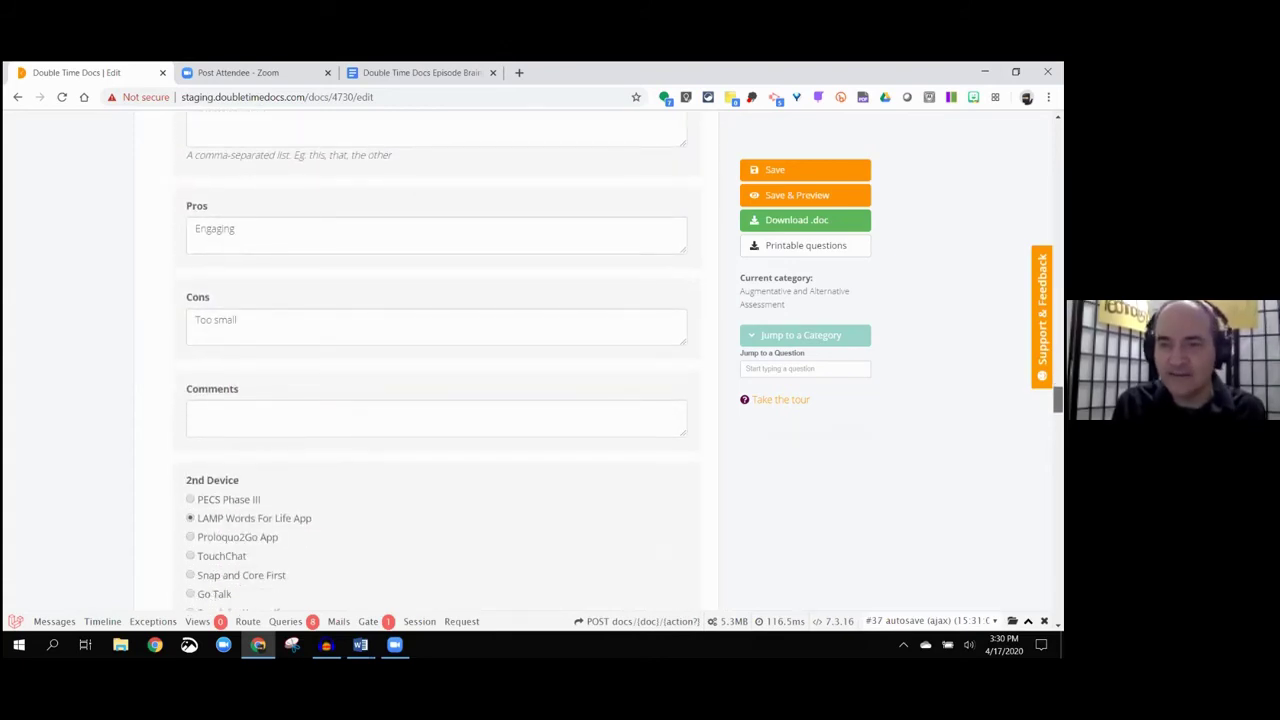
pyautogui.scroll(-2, 436, 360)
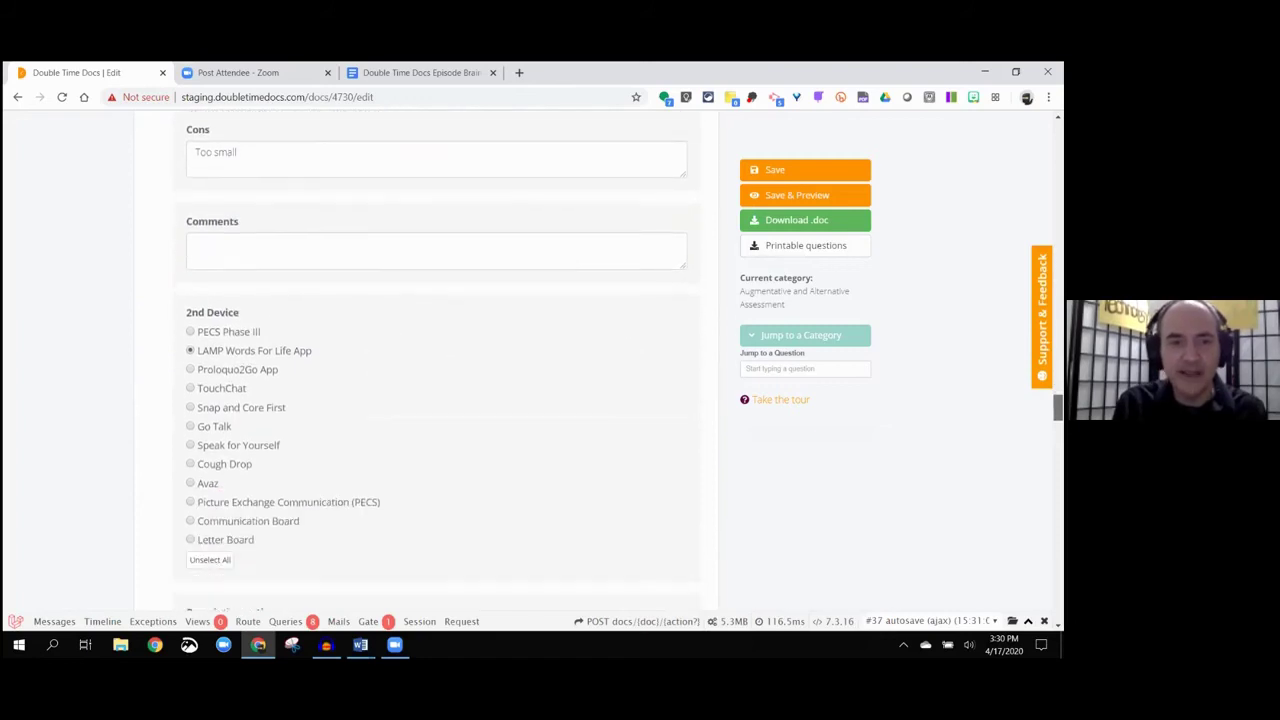
pyautogui.scroll(-4, 436, 360)
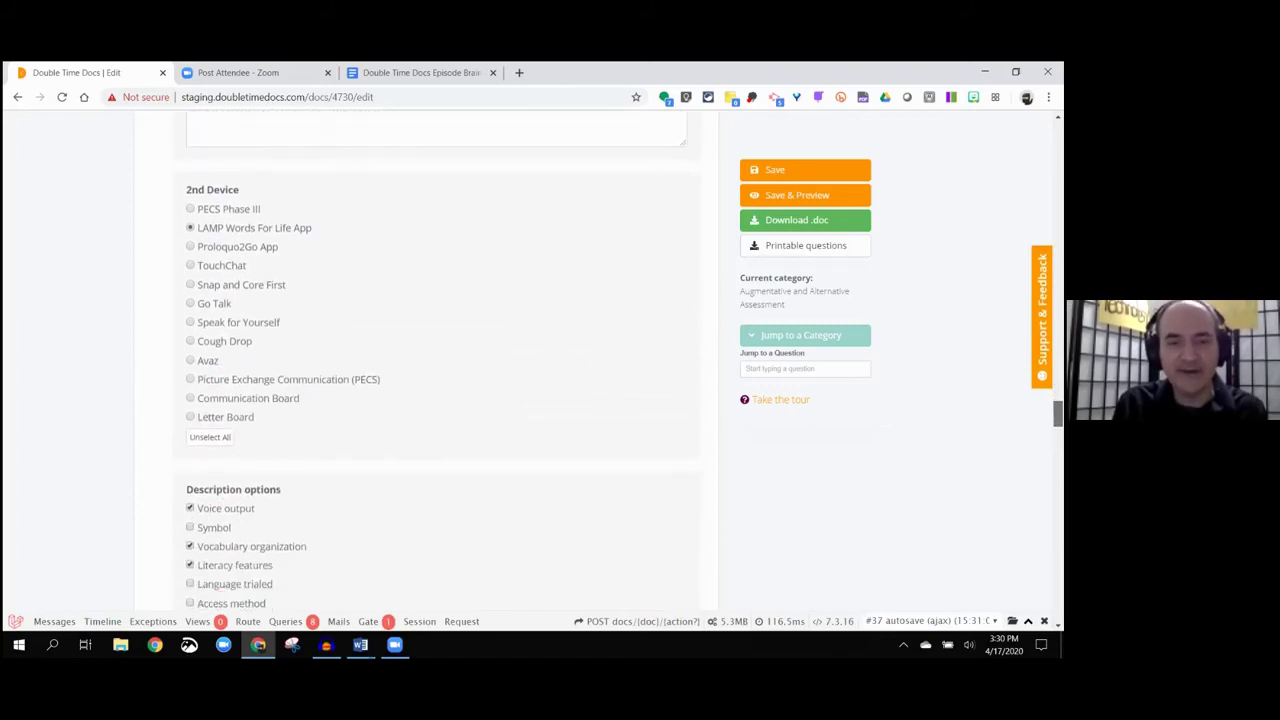
pyautogui.scroll(-3, 436, 360)
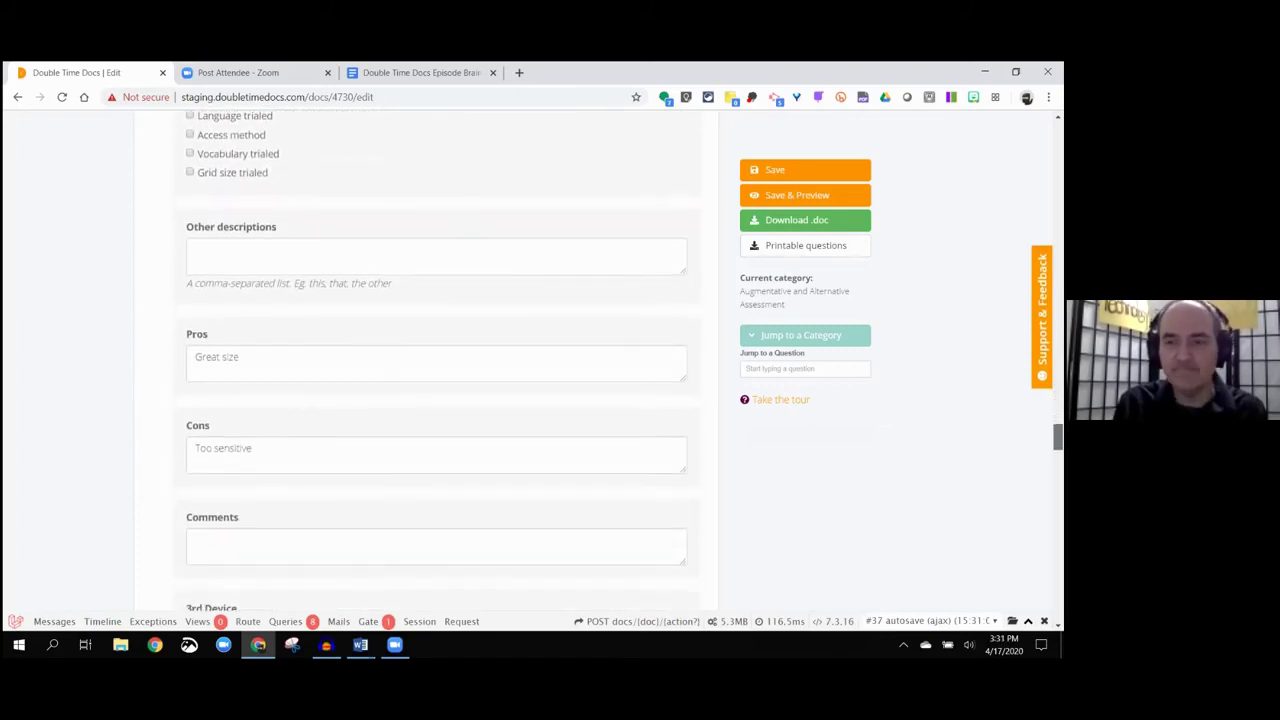
pyautogui.scroll(-2, 436, 360)
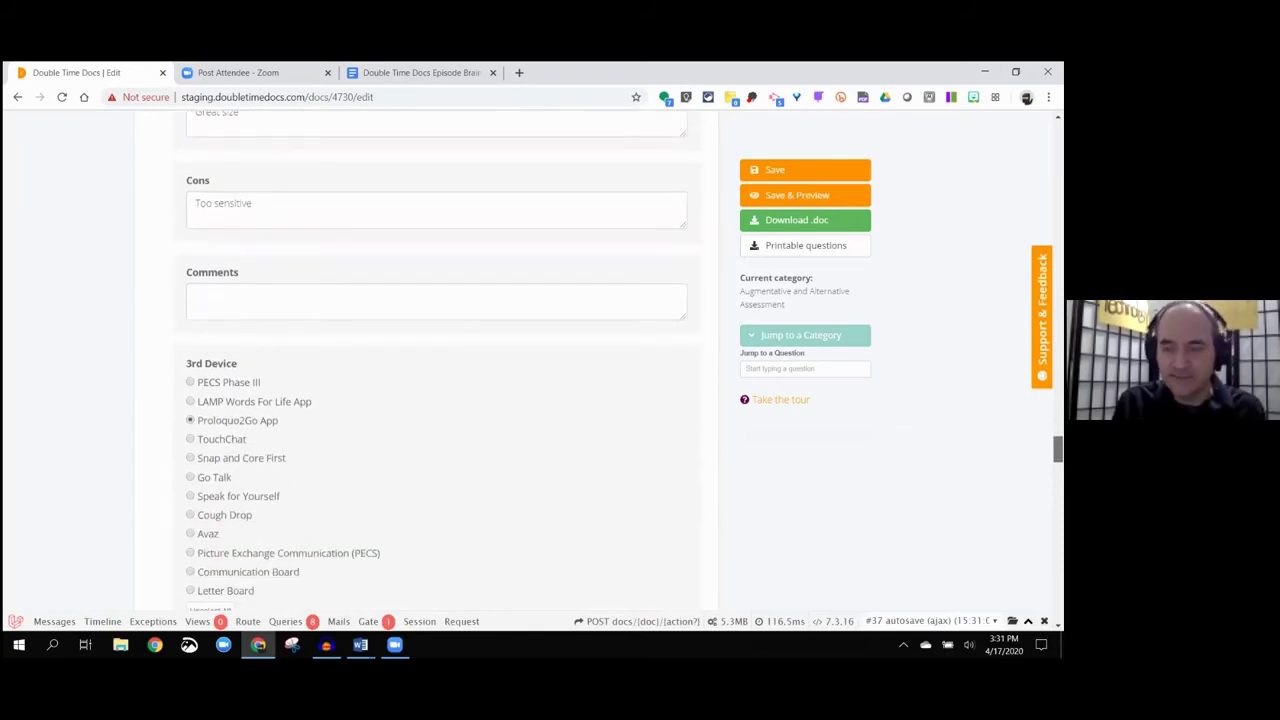
pyautogui.scroll(-2, 436, 360)
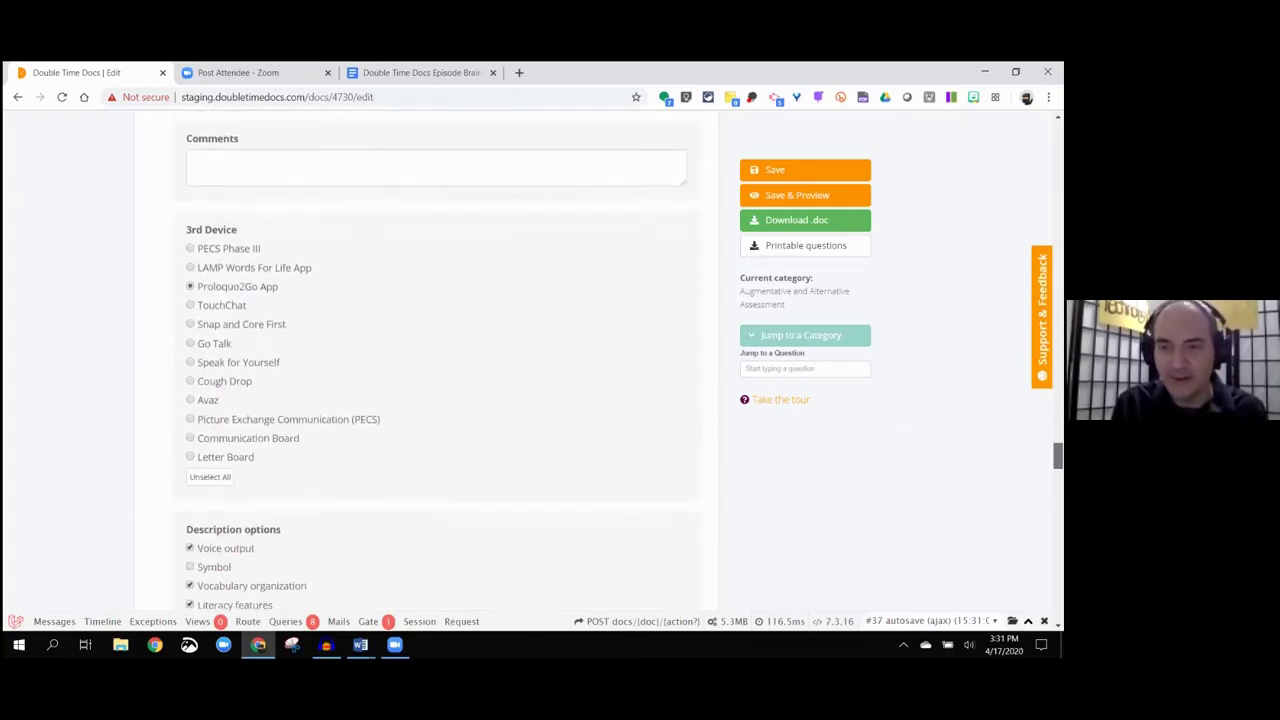
pyautogui.scroll(-2, 436, 360)
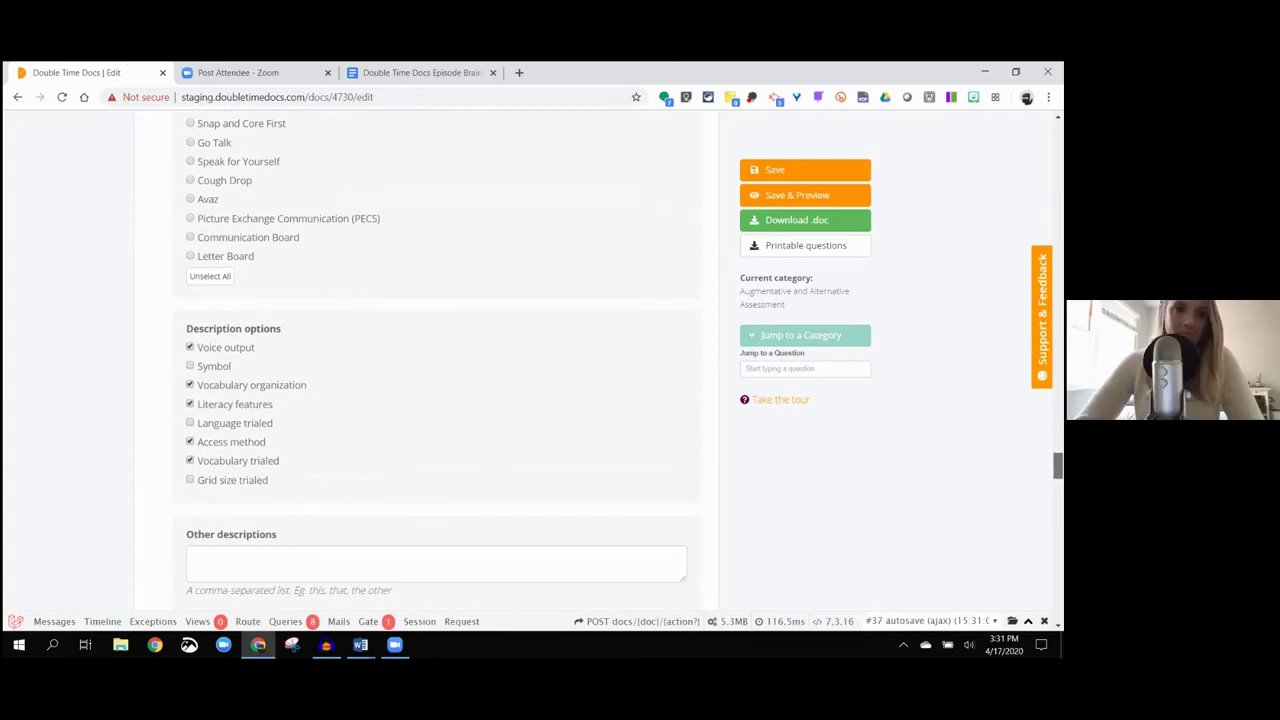
pyautogui.scroll(-2, 436, 360)
# Step: Examine the data collection method, input features and output features in the Device Recommendations & Rationale section, including their justification comments
pyautogui.scroll(-6, 436, 360)
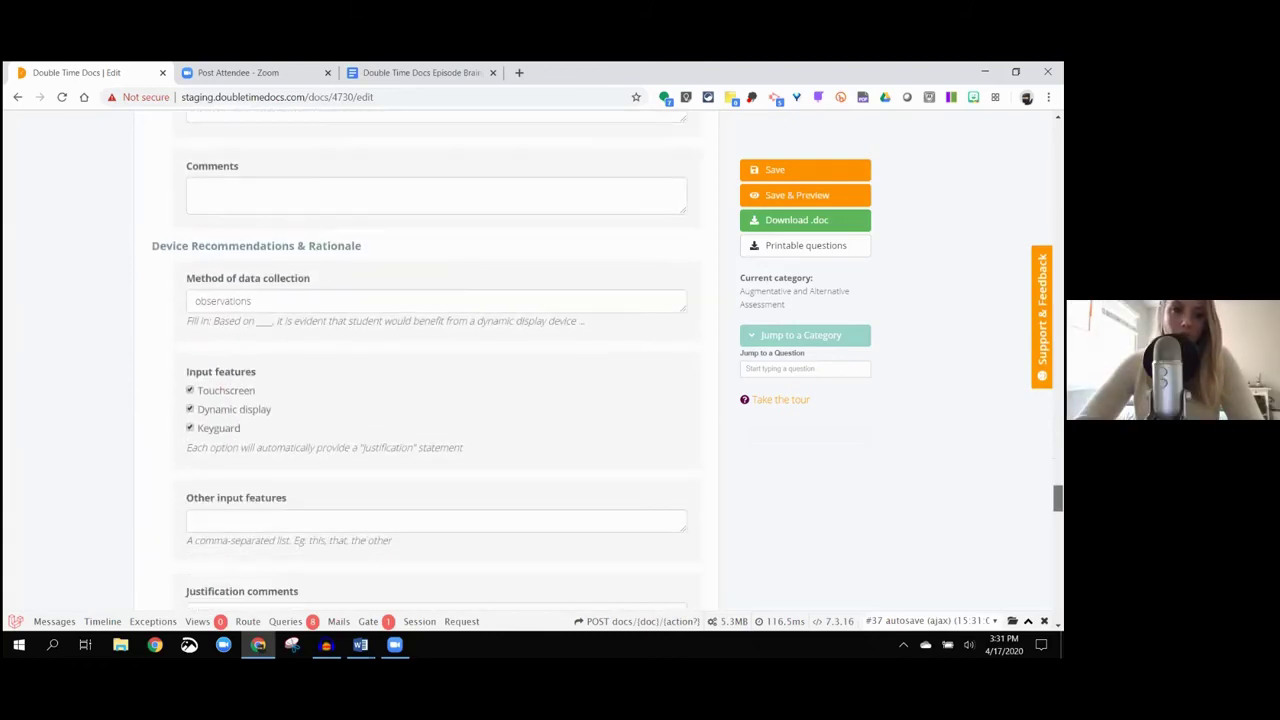
pyautogui.scroll(-1, 436, 360)
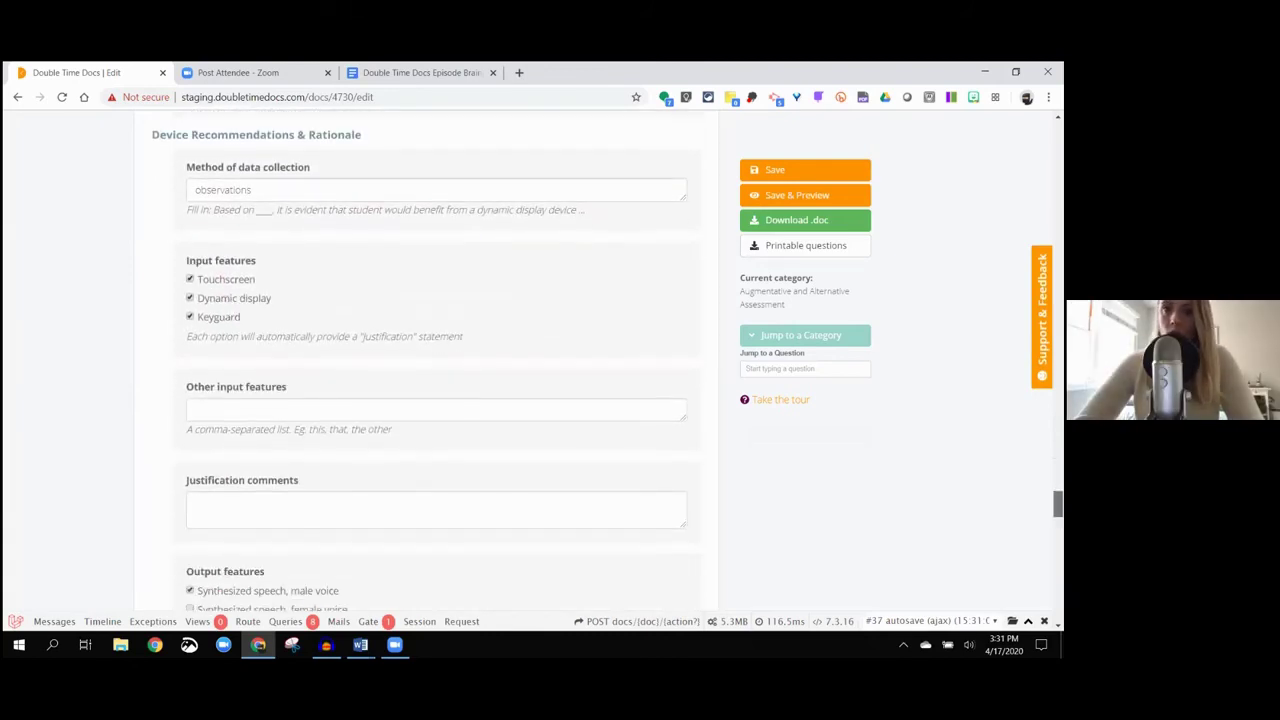
pyautogui.scroll(-1, 436, 360)
pyautogui.scroll(-1, 436, 360)
pyautogui.scroll(-1, 436, 360)
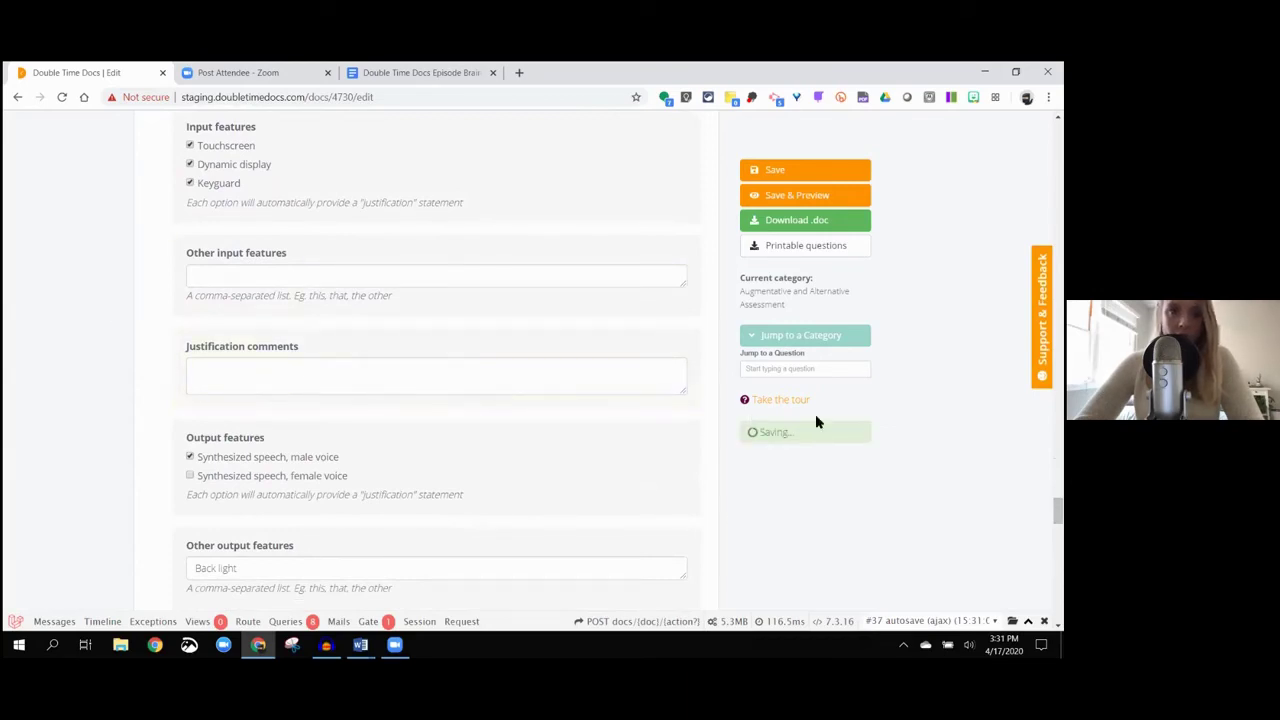
pyautogui.scroll(-4, 436, 360)
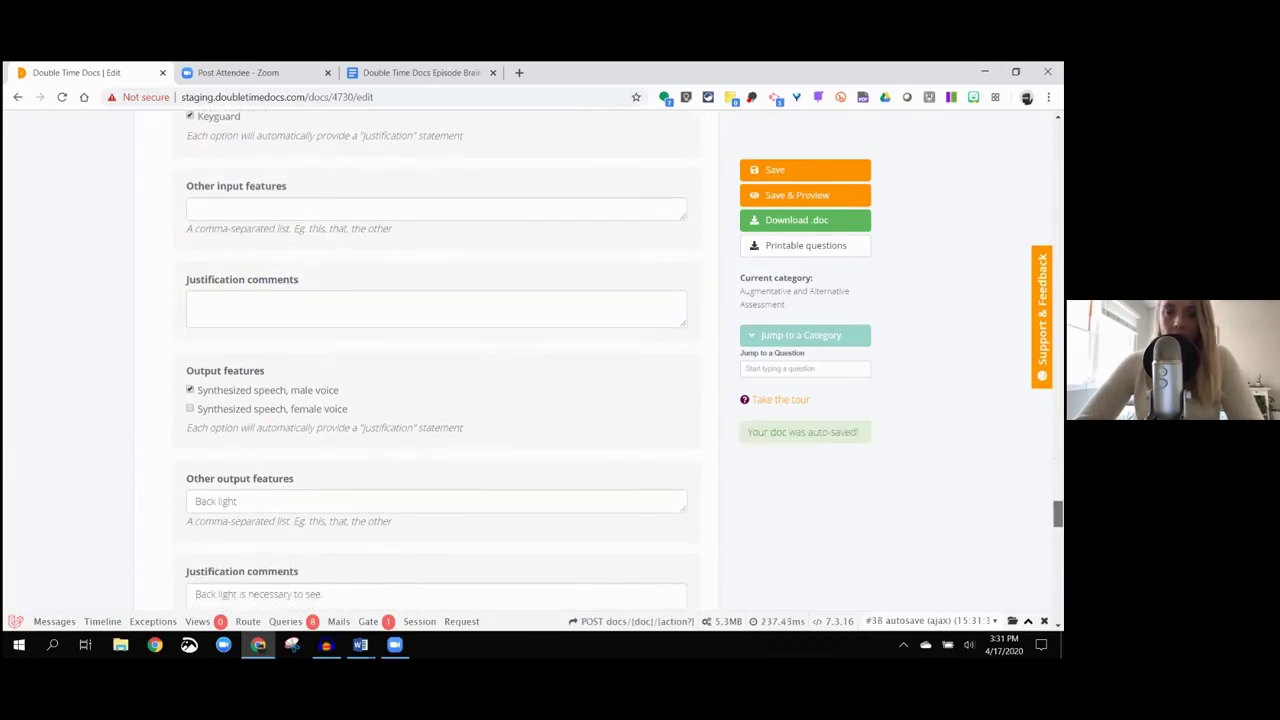
pyautogui.scroll(-1, 436, 360)
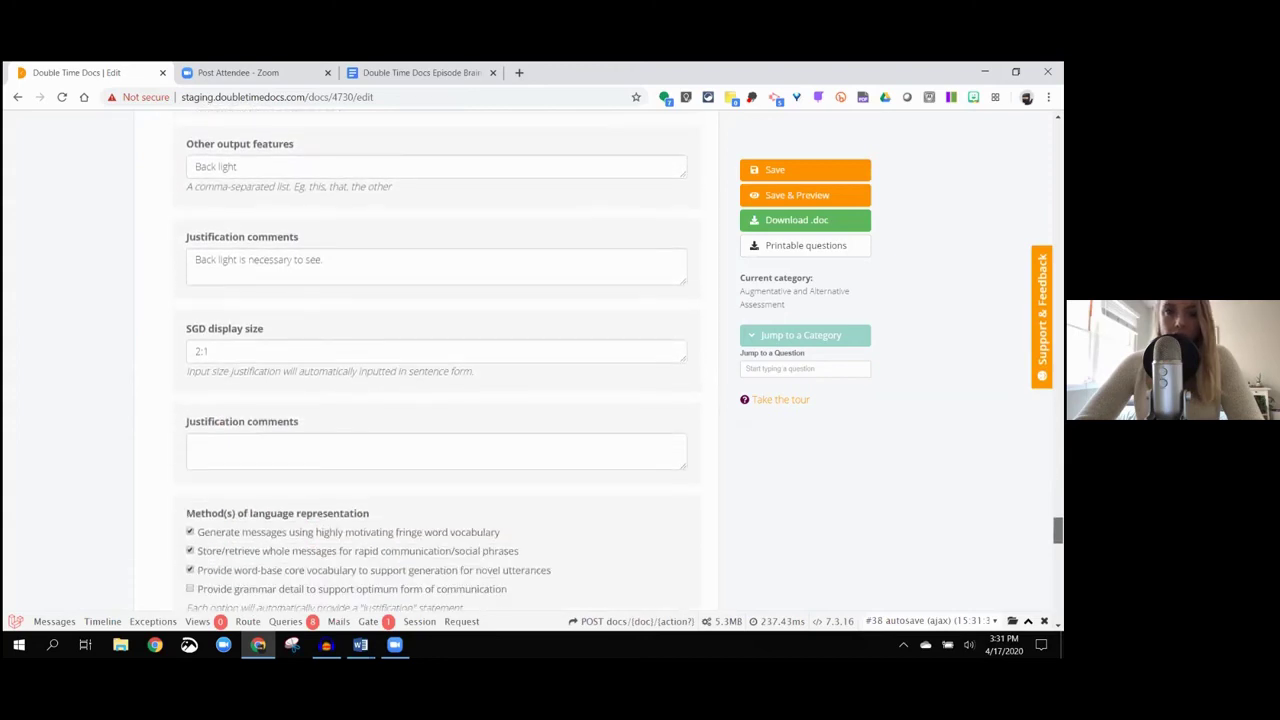
# Step: Review the SGD display size, language representation, device features, accessories and vocabulary questions through the end of the augmentative assessment category
pyautogui.scroll(-2, 436, 360)
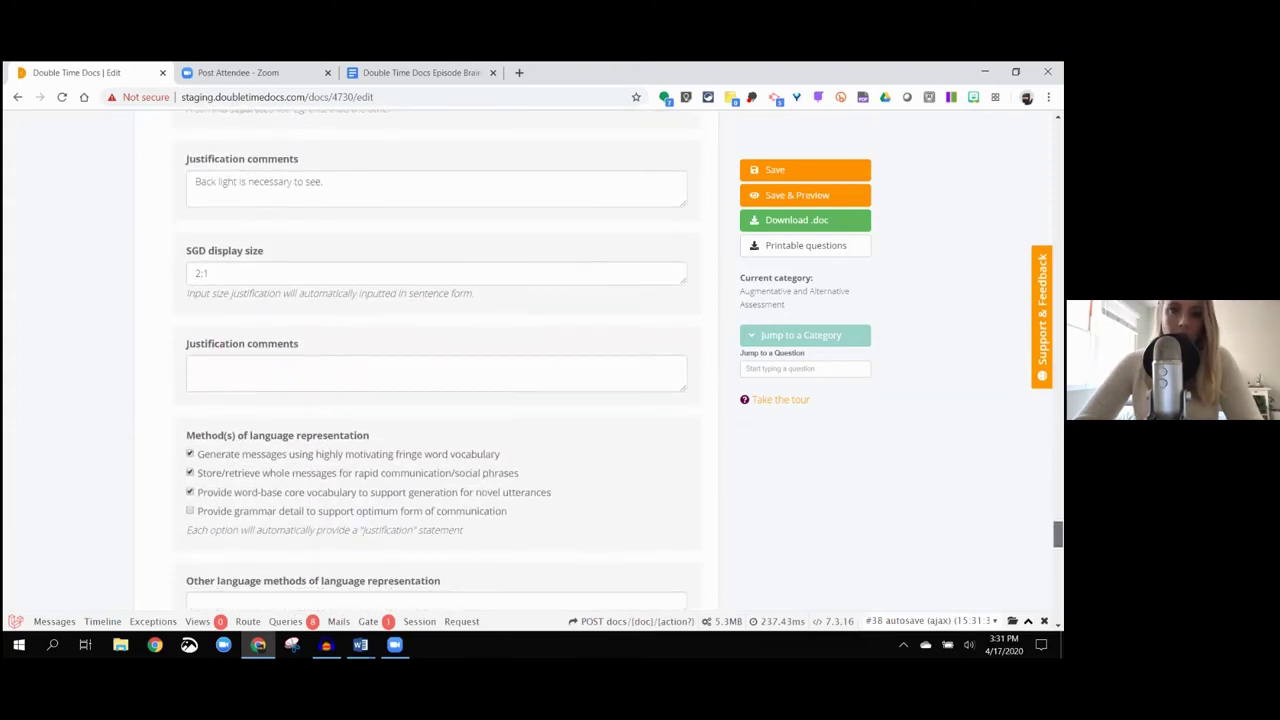
pyautogui.scroll(-1, 436, 360)
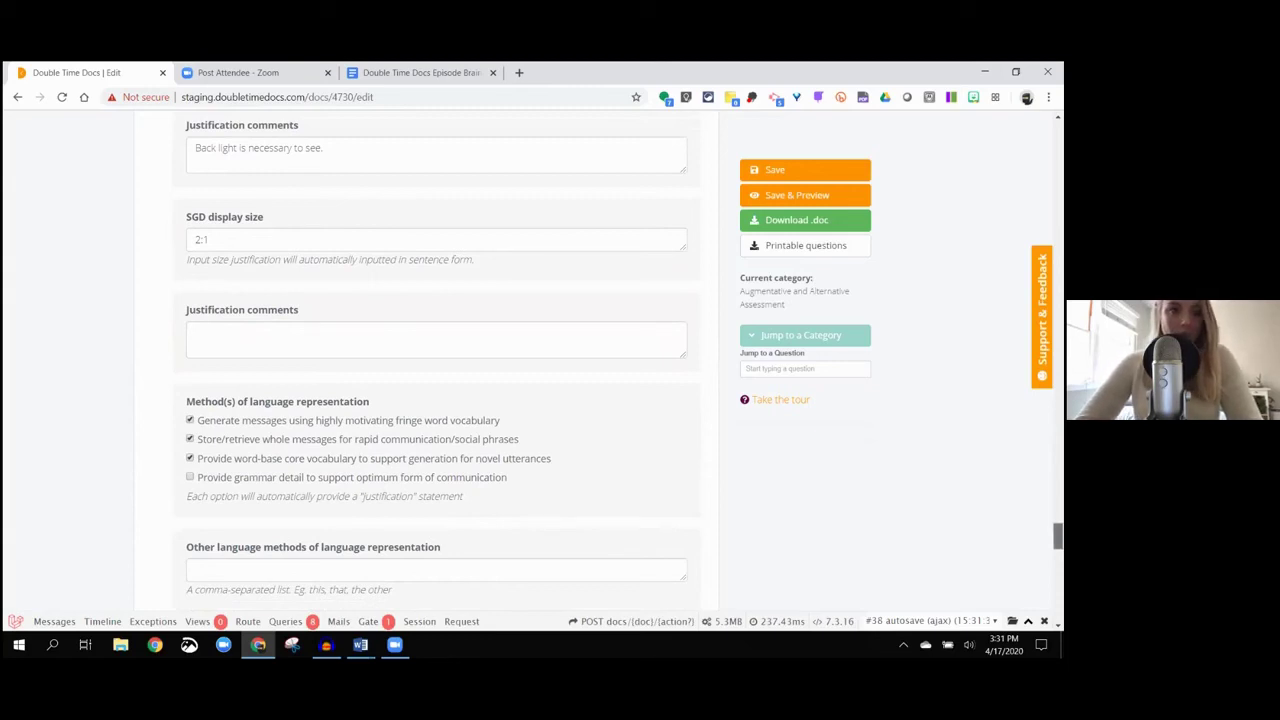
pyautogui.scroll(-1, 436, 350)
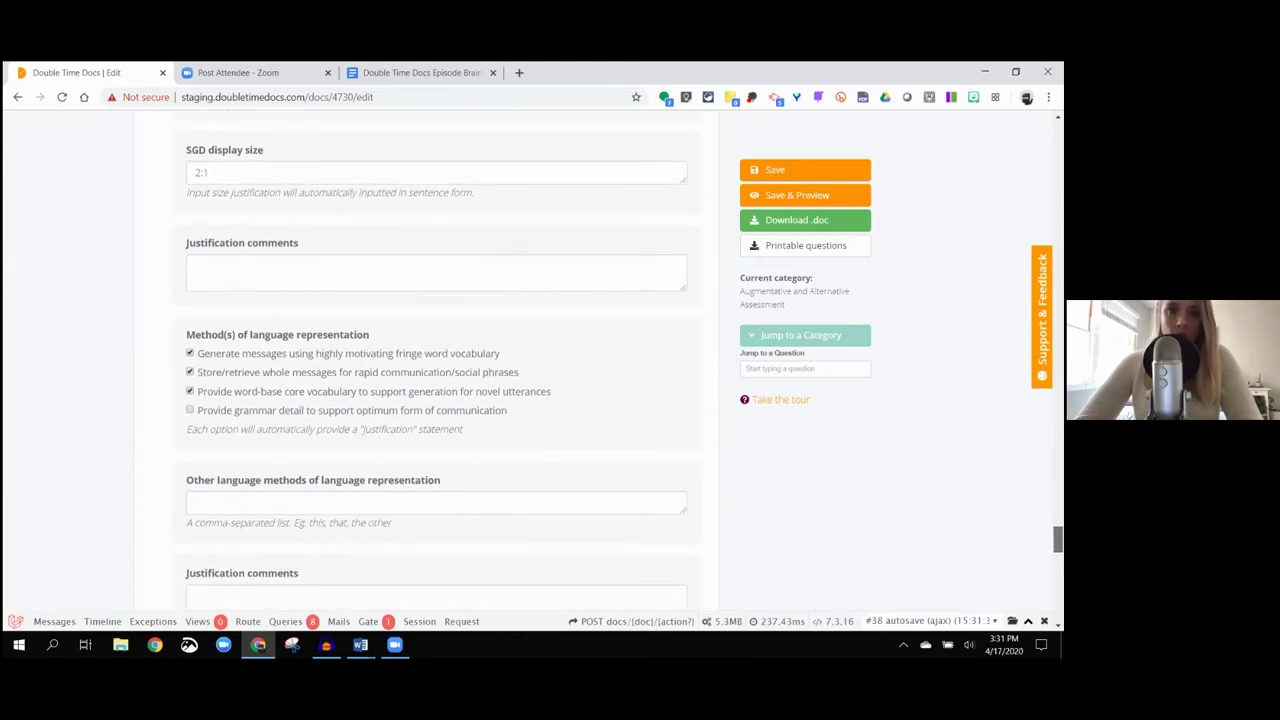
pyautogui.scroll(-4, 436, 350)
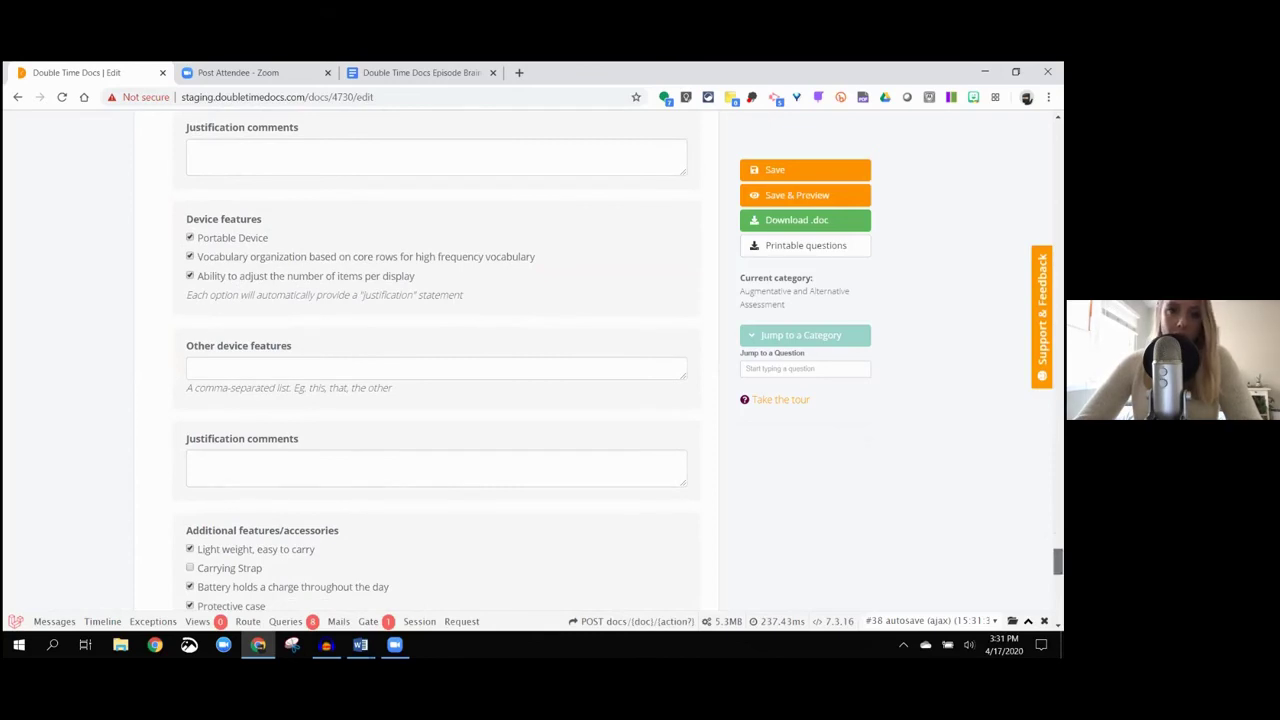
pyautogui.scroll(-6, 436, 360)
pyautogui.scroll(-3, 427, 360)
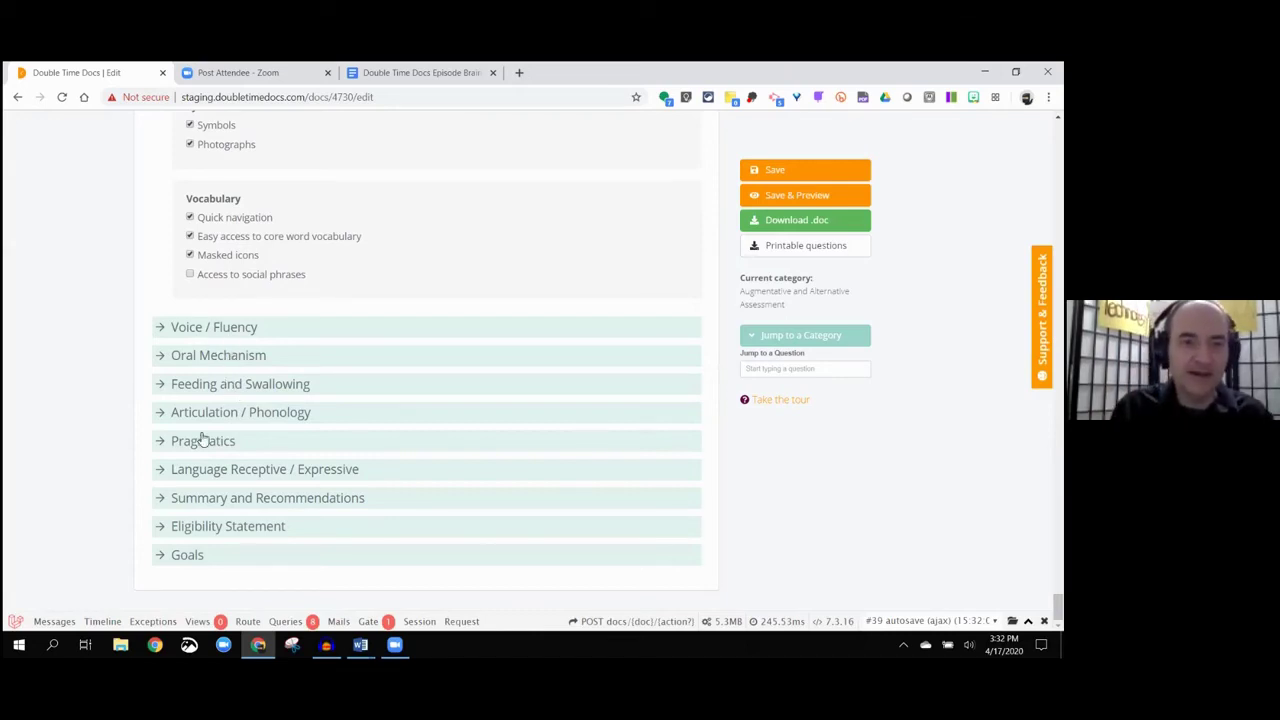
# Step: Open the Summary and Recommendations category, look through its questions down to the reasons for not recommending services, and save the doc
pyautogui.click(217, 498)
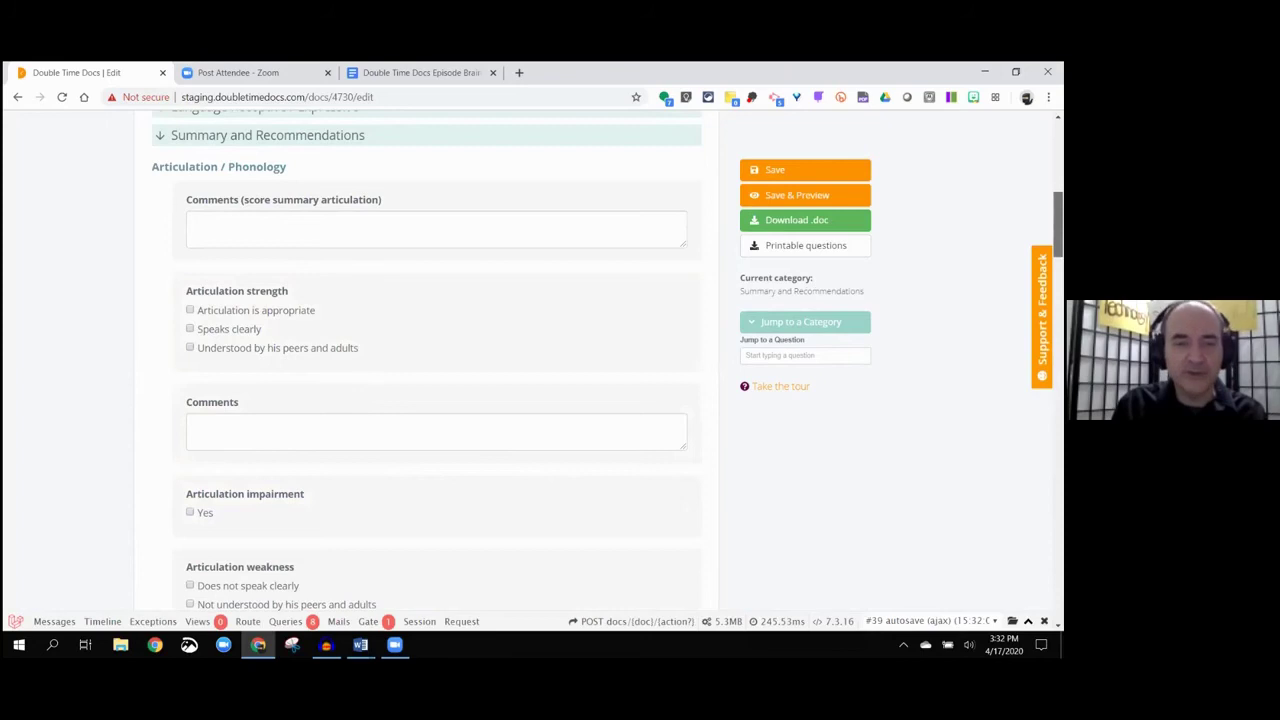
pyautogui.moveTo(1058, 215); pyautogui.dragTo(1058, 578)
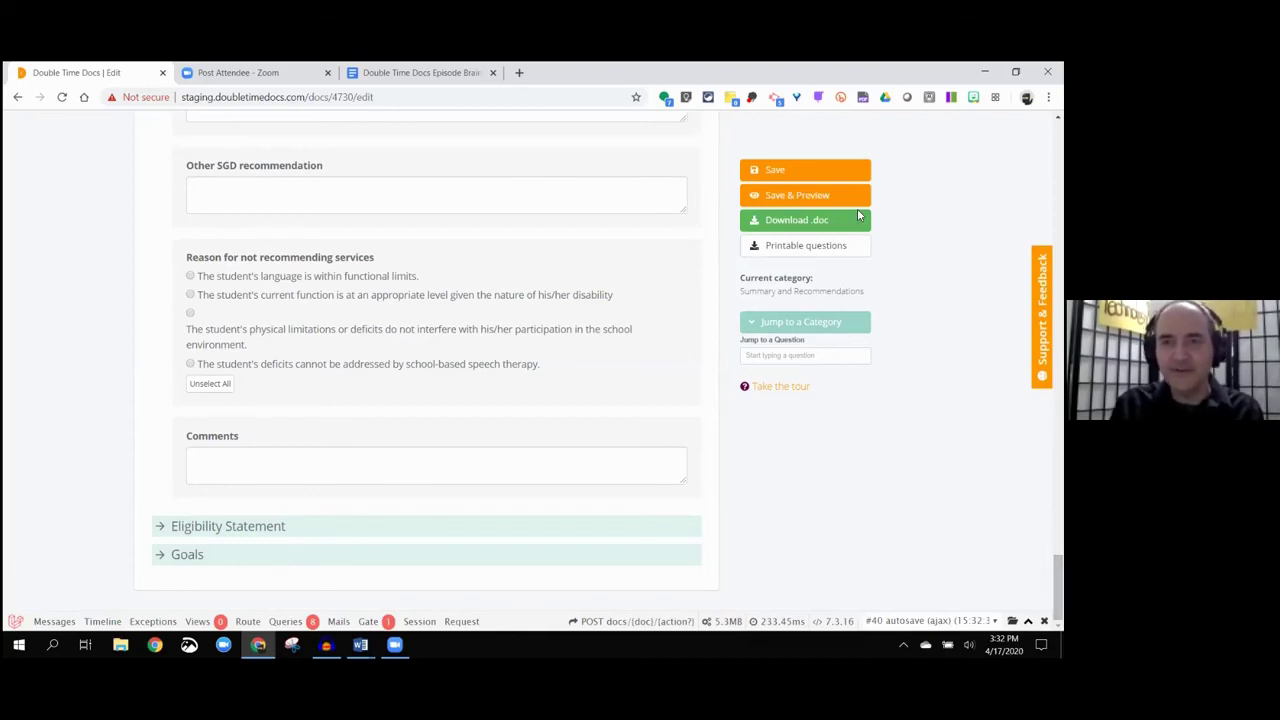
pyautogui.click(811, 170)
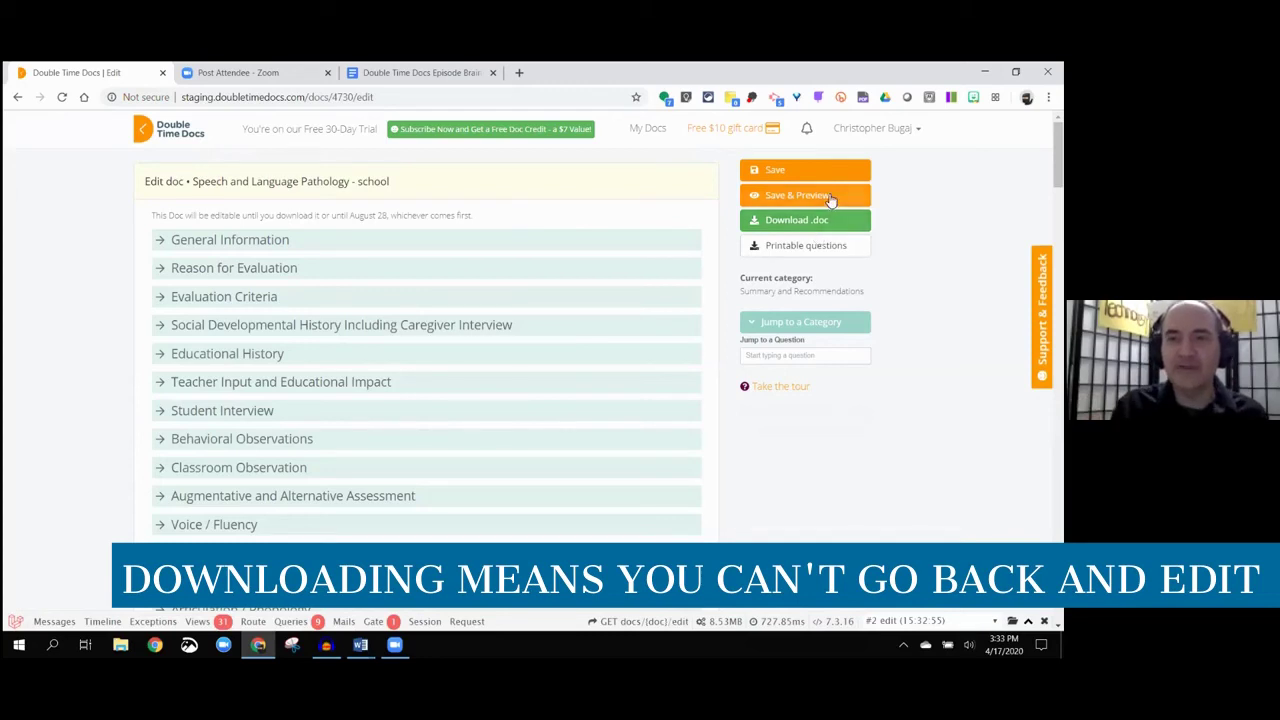
# Step: Preview the saved report, reading from Reason for Evaluation through AAC findings and PLS-5 scores to Summary and Recommendations, and close the preview
pyautogui.click(829, 196)
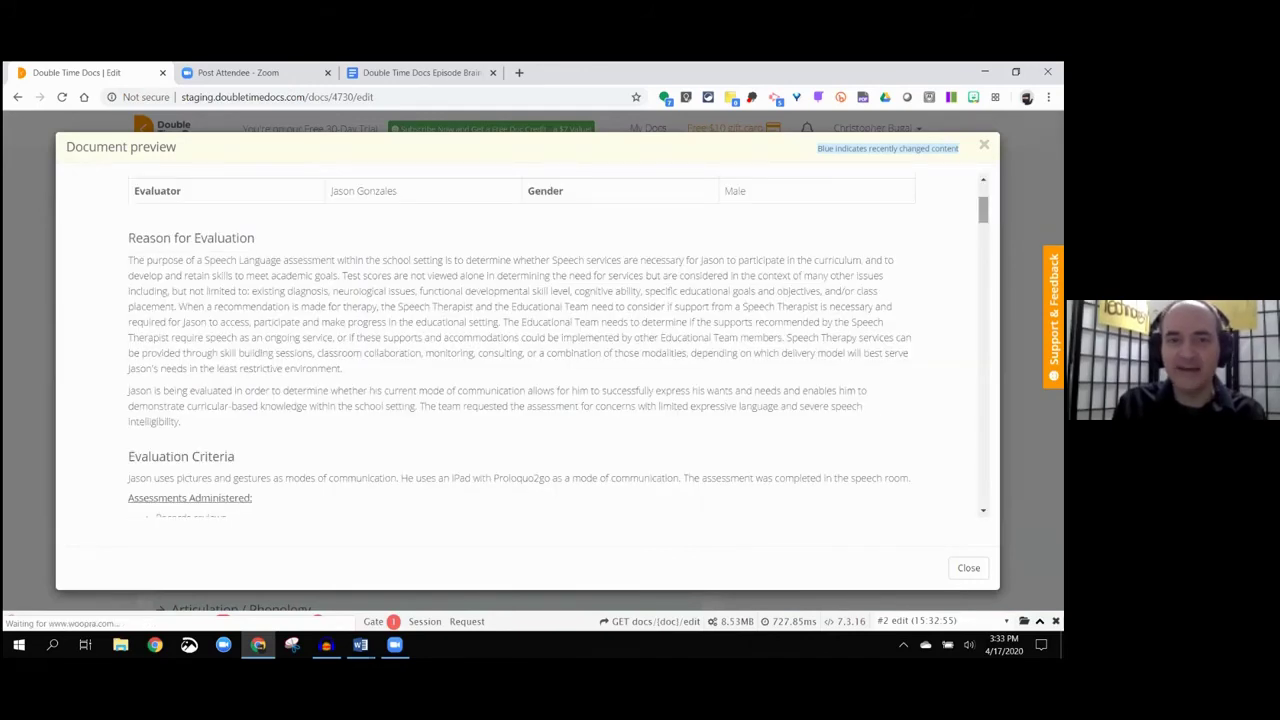
pyautogui.scroll(-6, 527, 340)
pyautogui.scroll(-10, 527, 340)
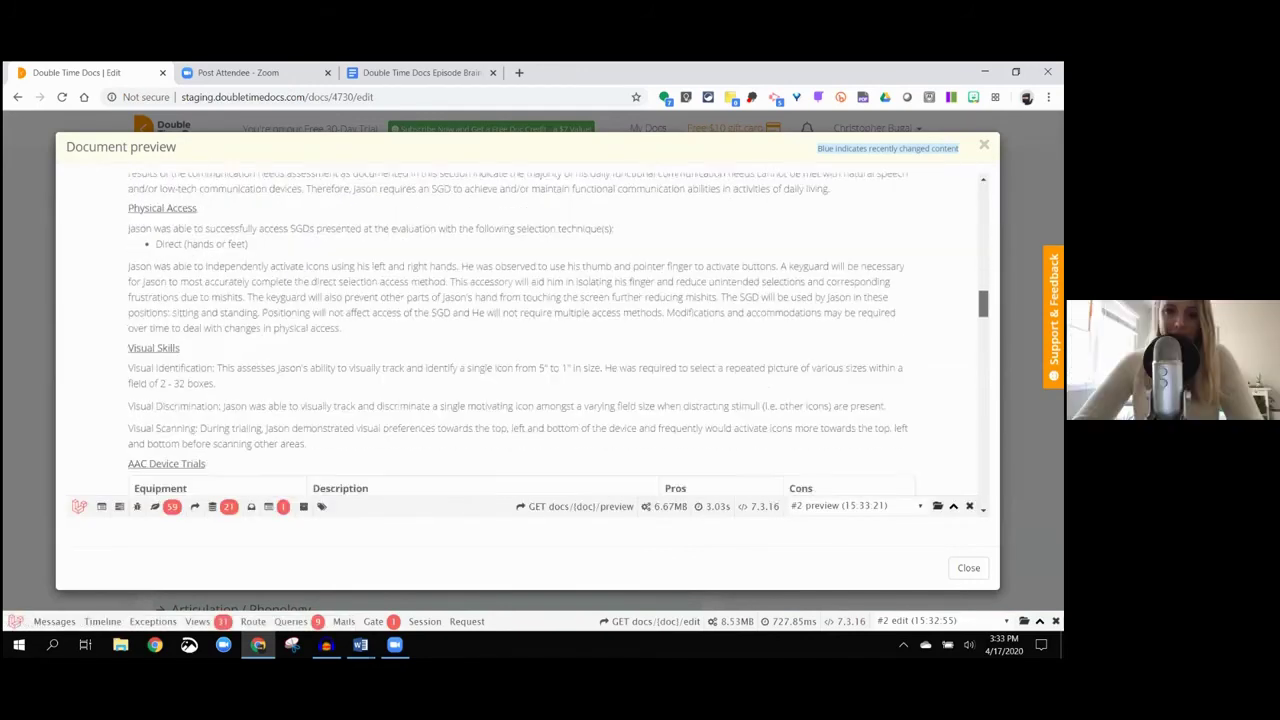
pyautogui.scroll(-10, 527, 340)
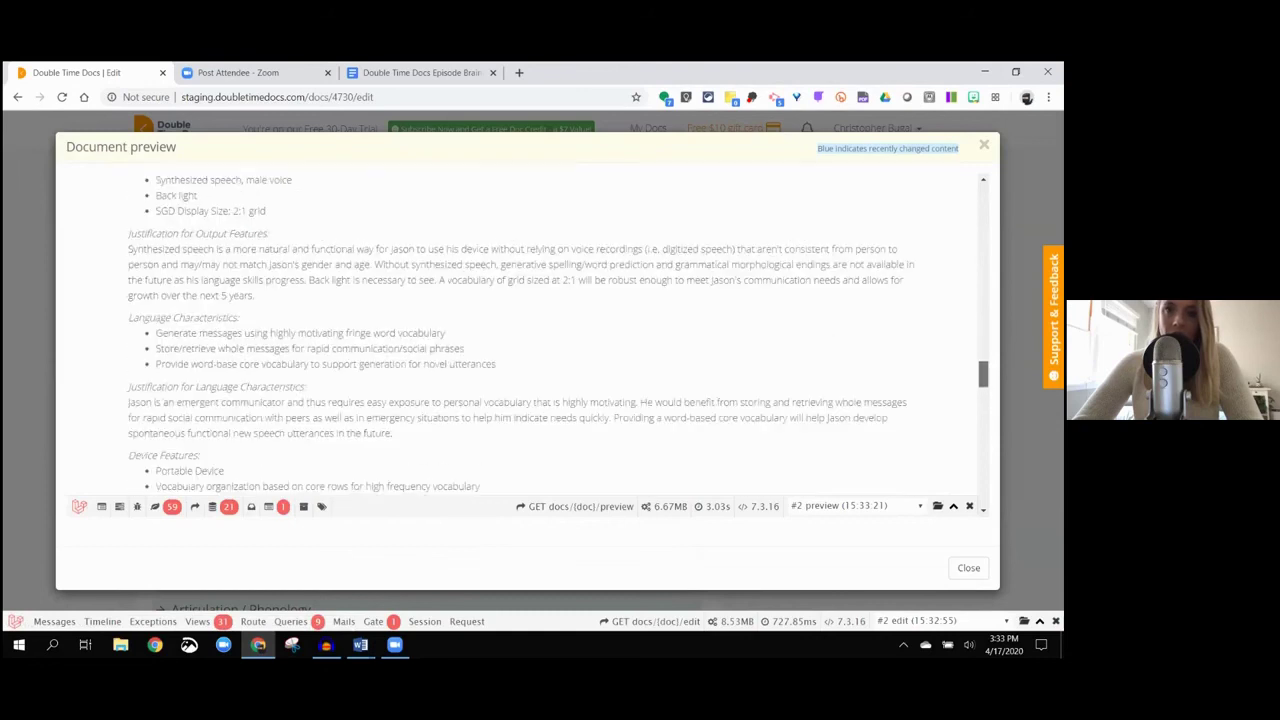
pyautogui.scroll(-10, 527, 340)
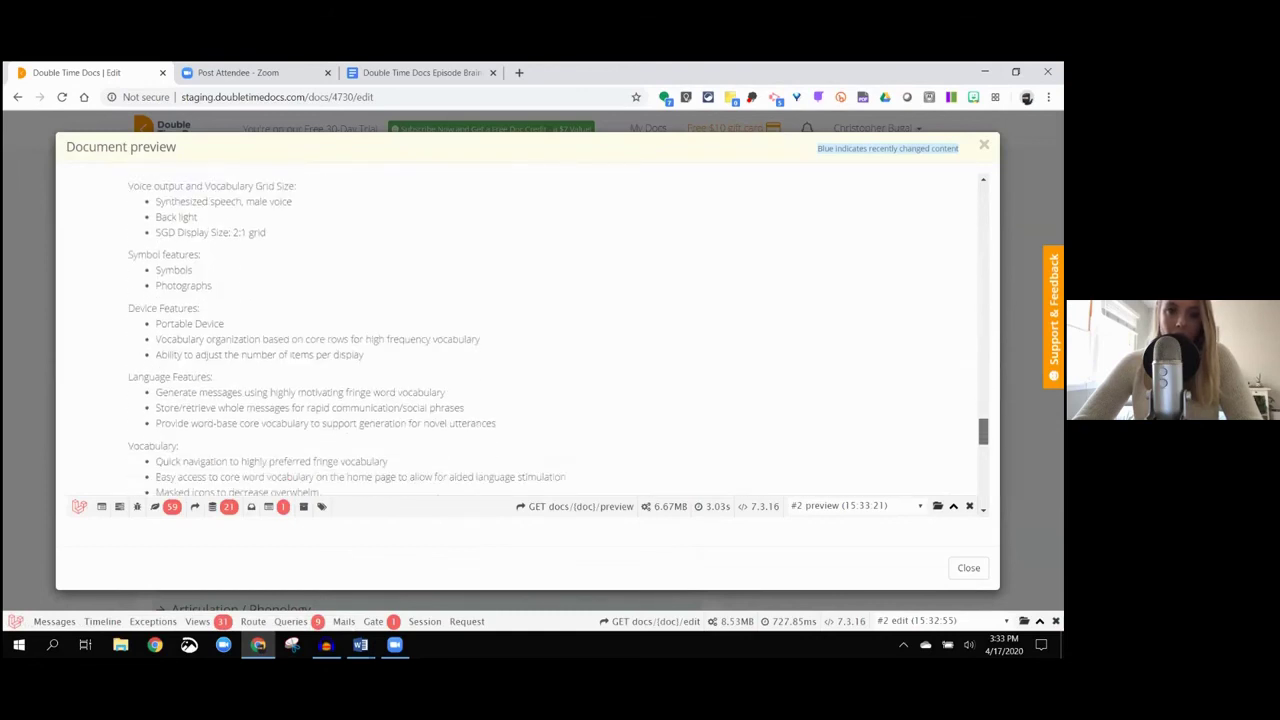
pyautogui.scroll(-5, 527, 340)
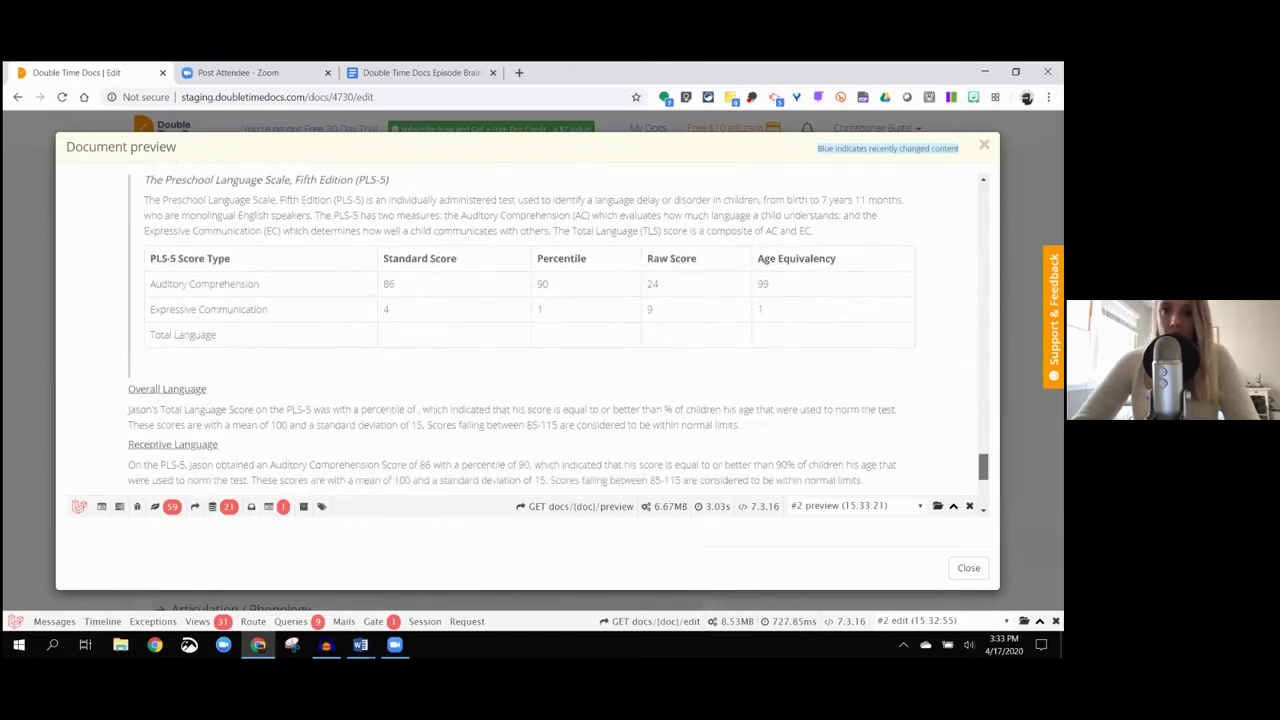
pyautogui.scroll(-5, 527, 340)
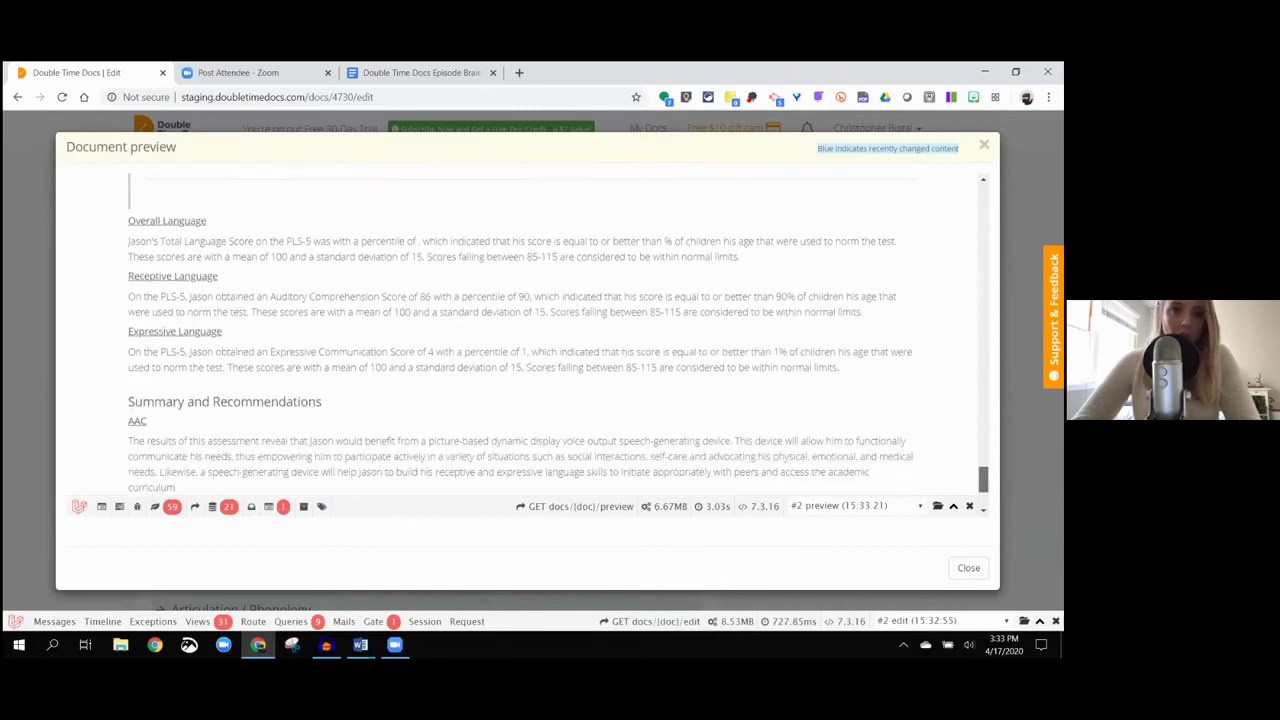
pyautogui.scroll(-2, 527, 340)
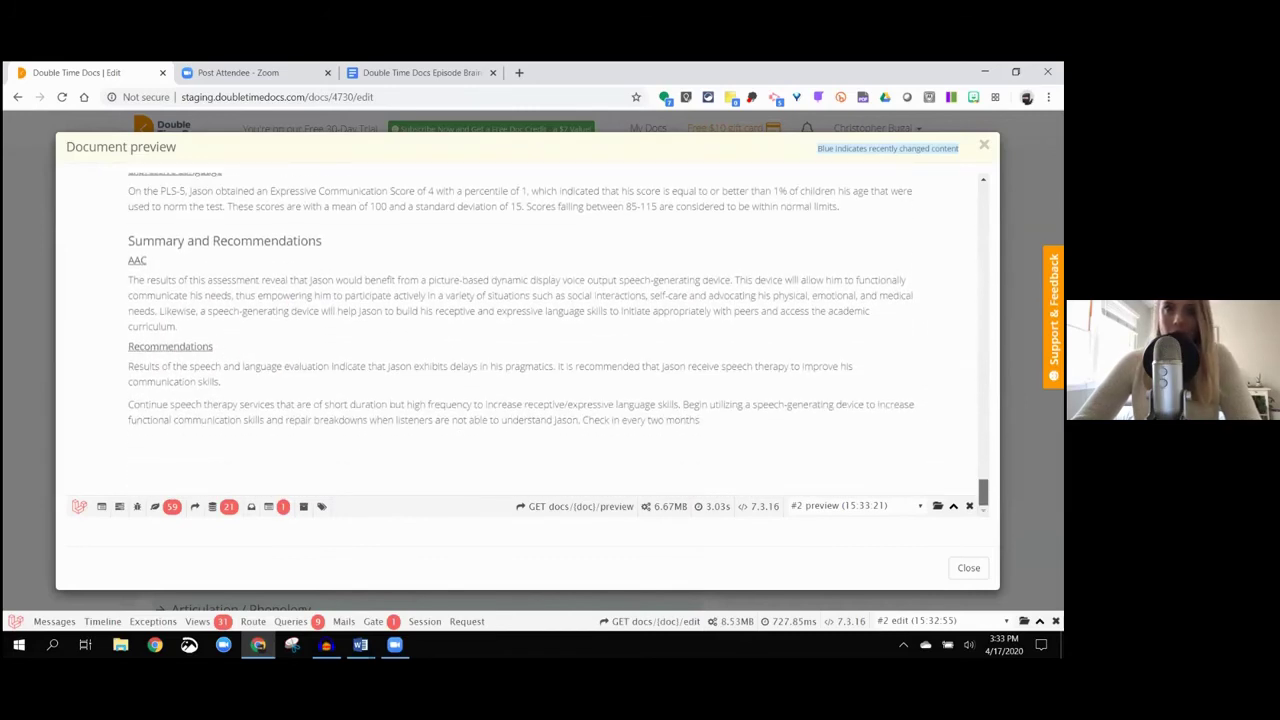
pyautogui.scroll(4, 527, 340)
pyautogui.scroll(-4, 527, 340)
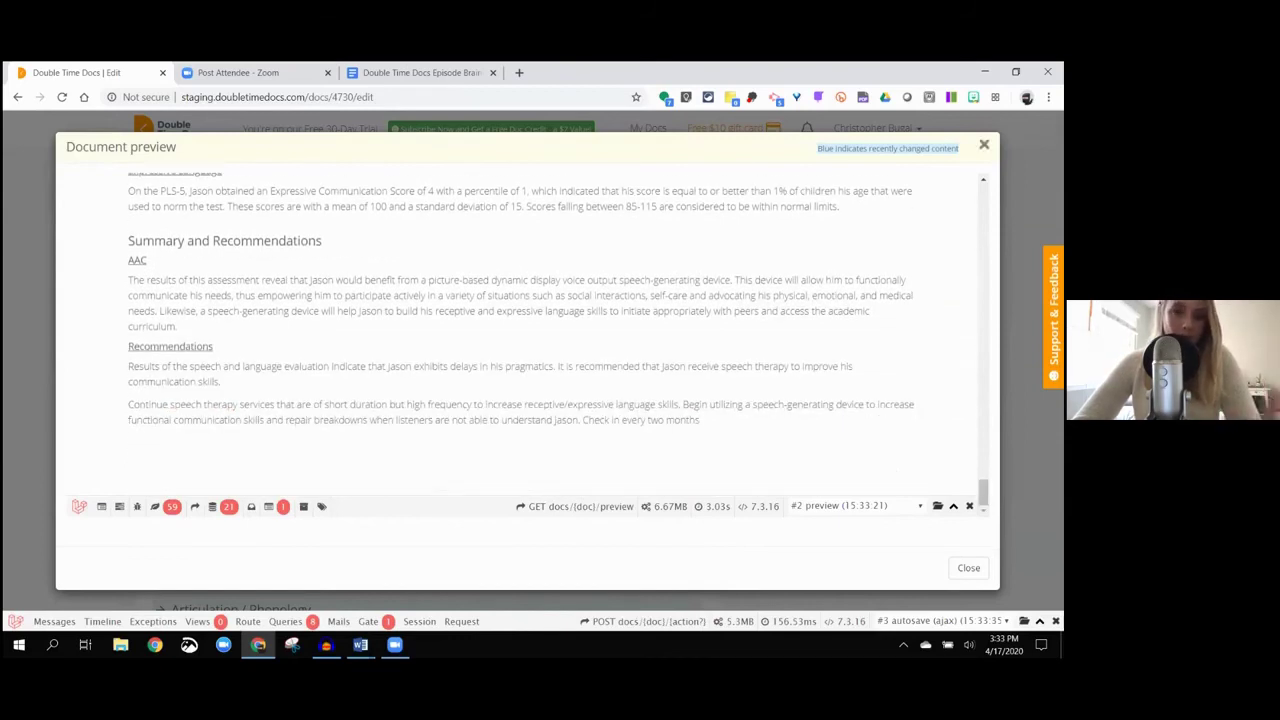
pyautogui.press('Escape')
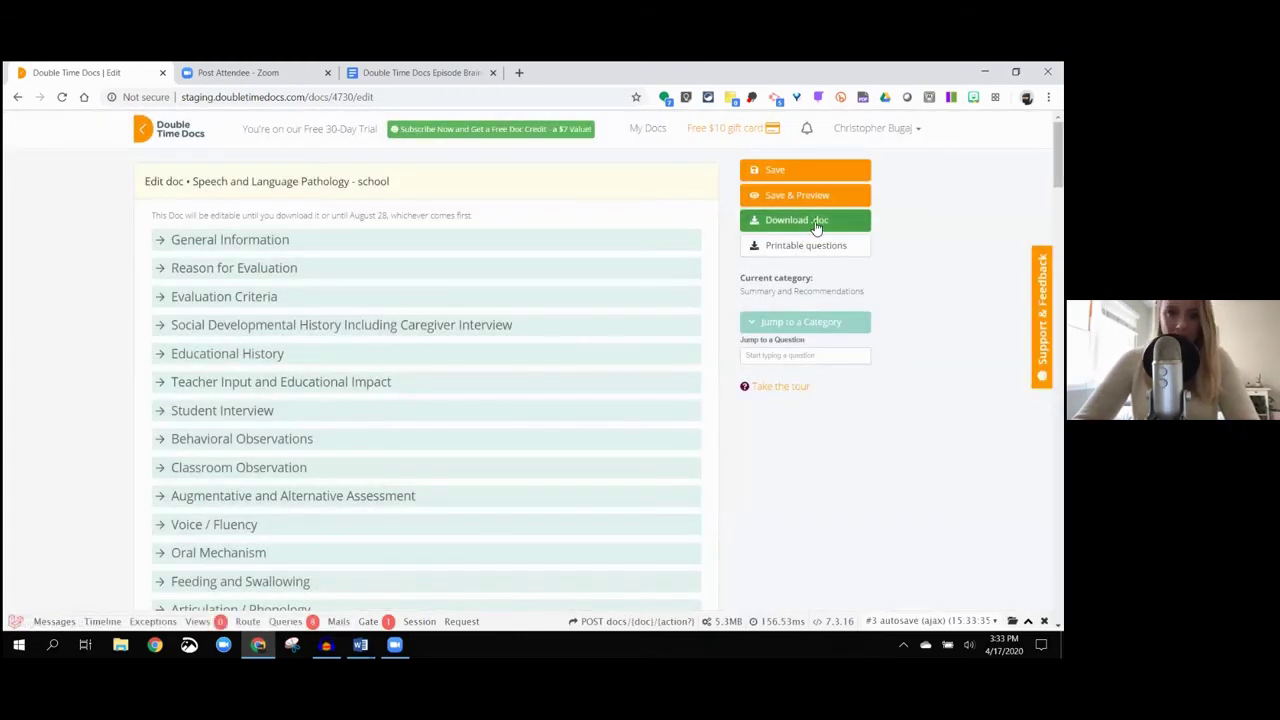
# Step: Download the report as a Microsoft Word document to the Desktop, accepting that the doc gets locked, and open the file in Word
pyautogui.click(815, 226)
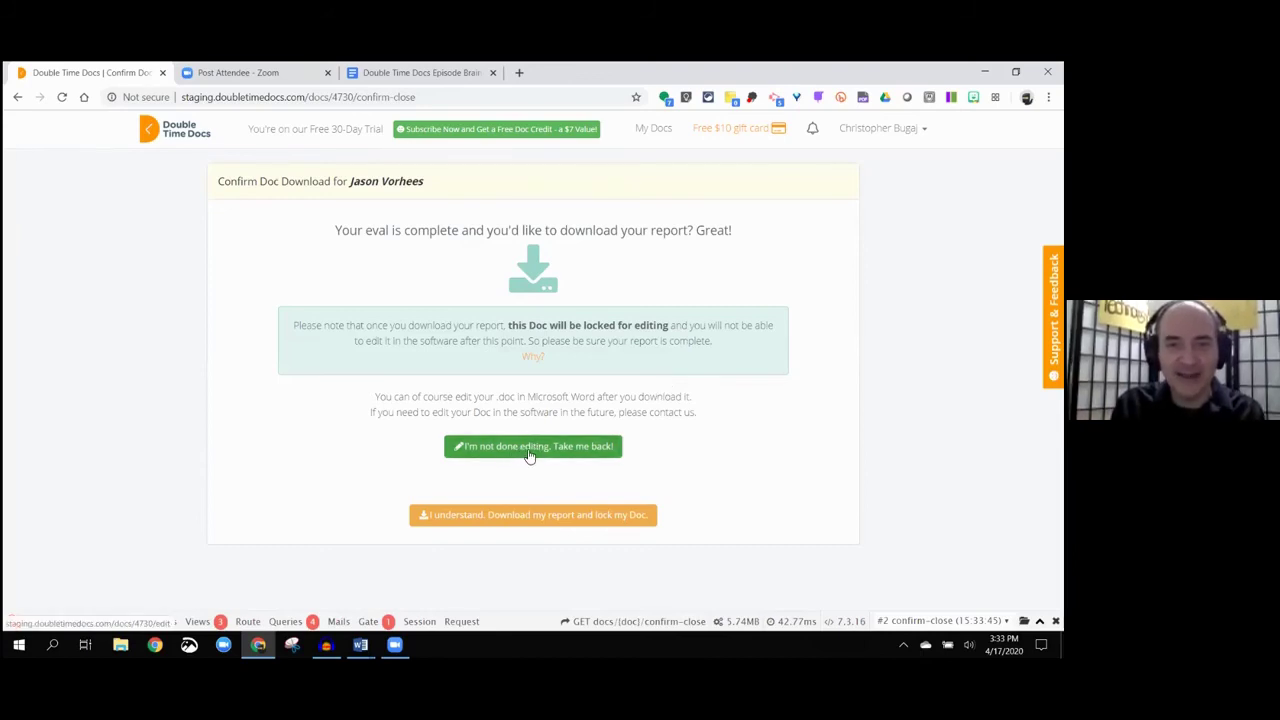
pyautogui.click(509, 516)
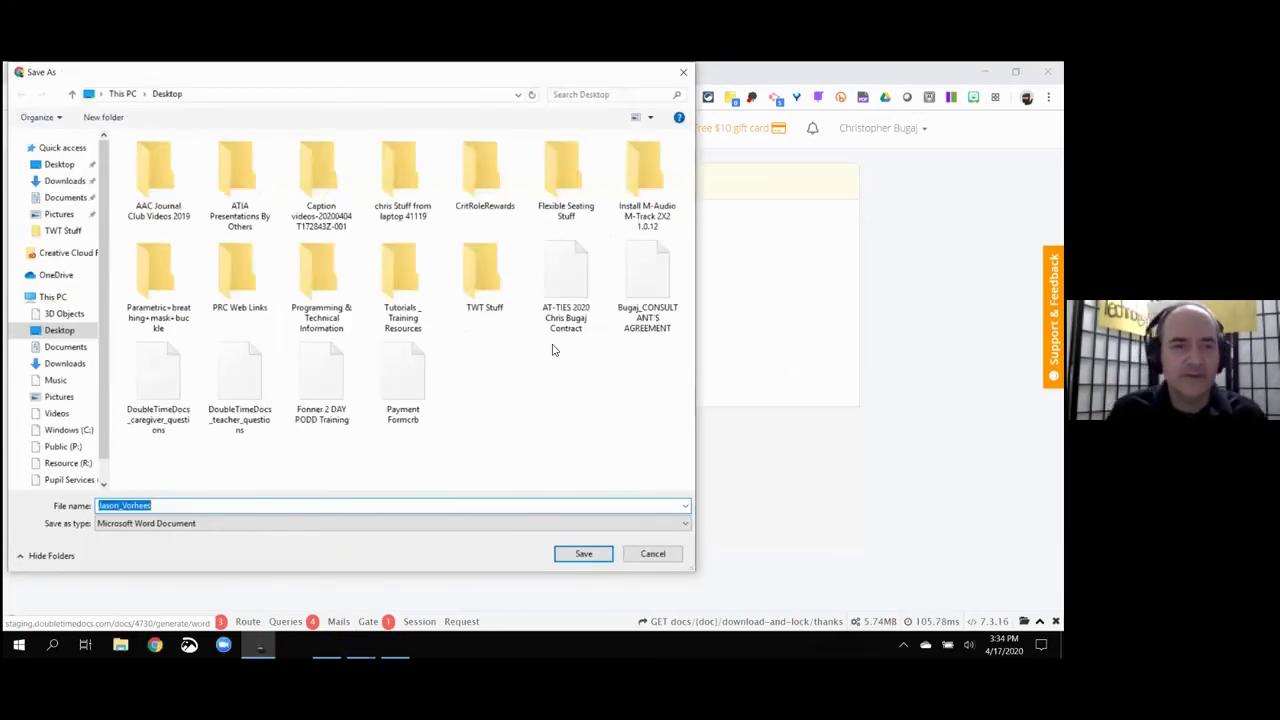
pyautogui.click(586, 553)
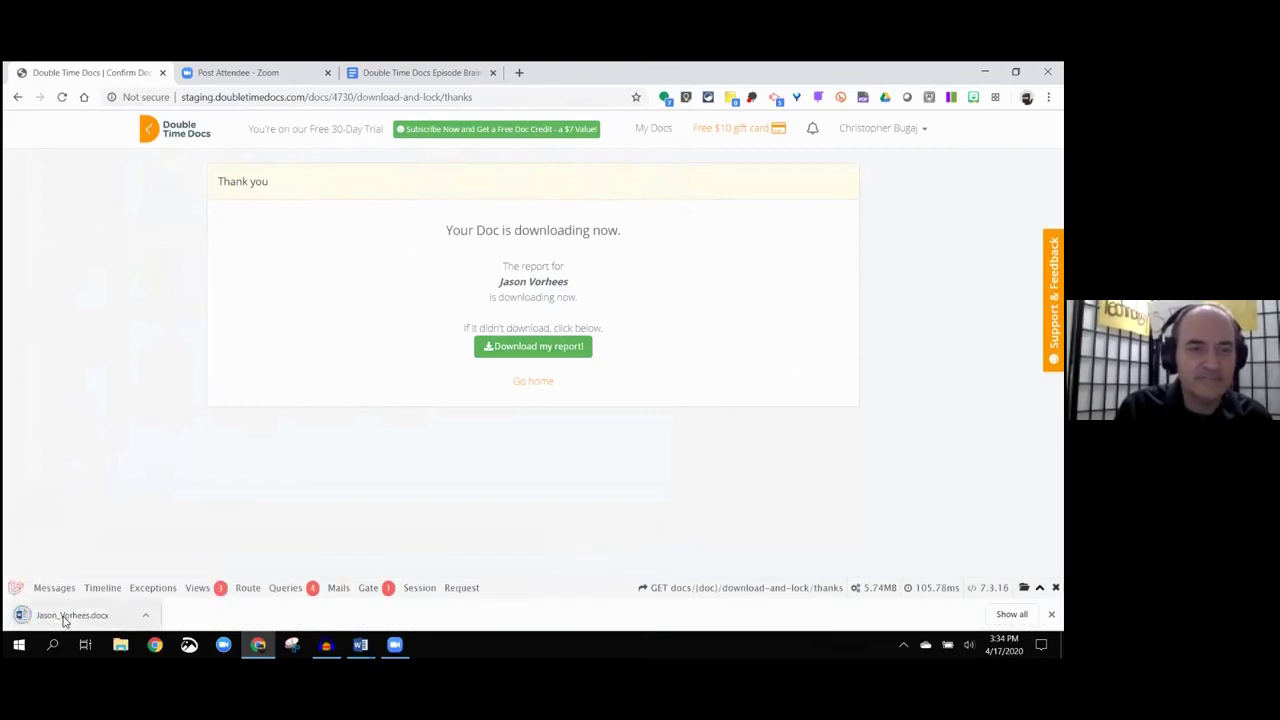
pyautogui.click(64, 616)
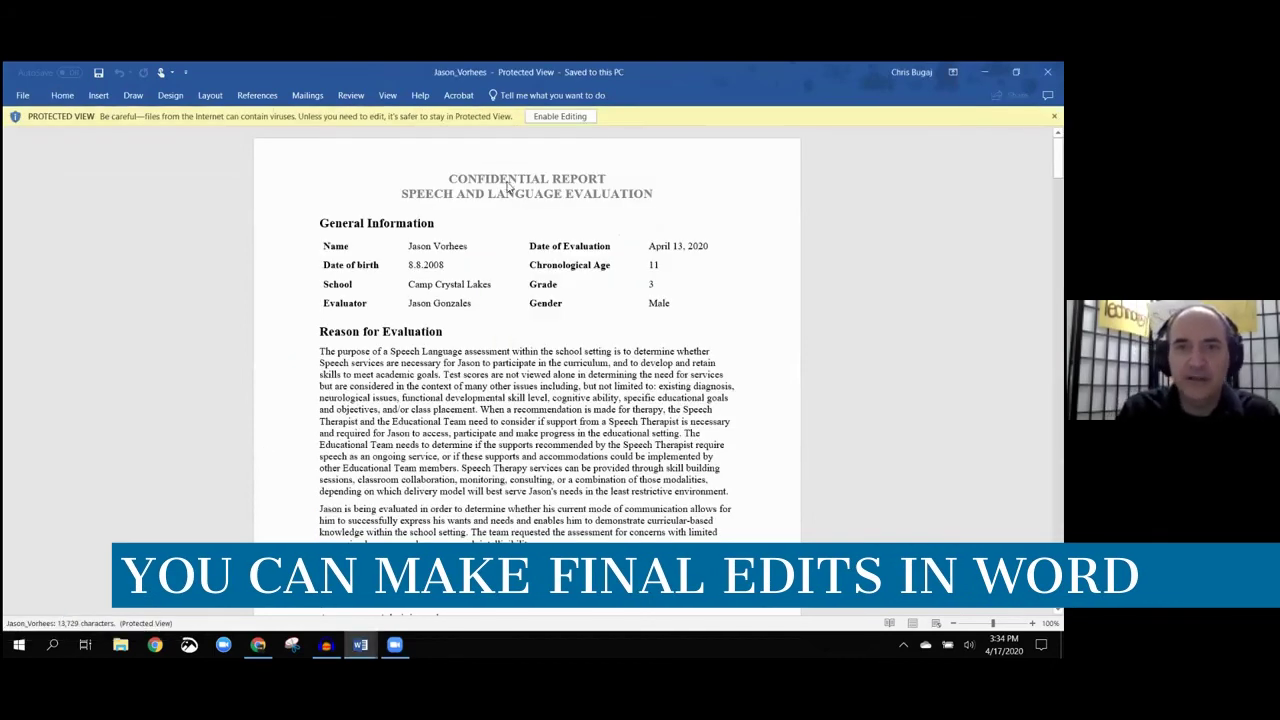
# Step: Enable editing of the downloaded report in Word and look through its text from Reason for Evaluation past Evaluation Criteria
pyautogui.click(559, 116)
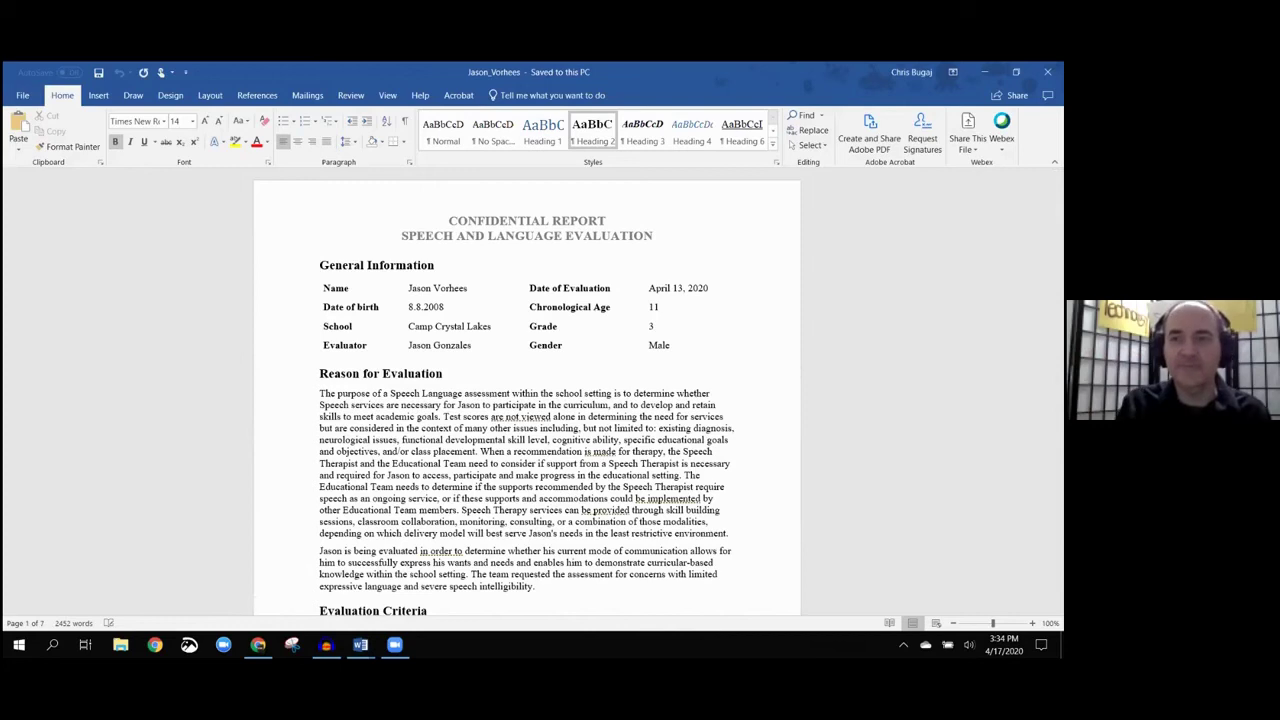
pyautogui.click(631, 405)
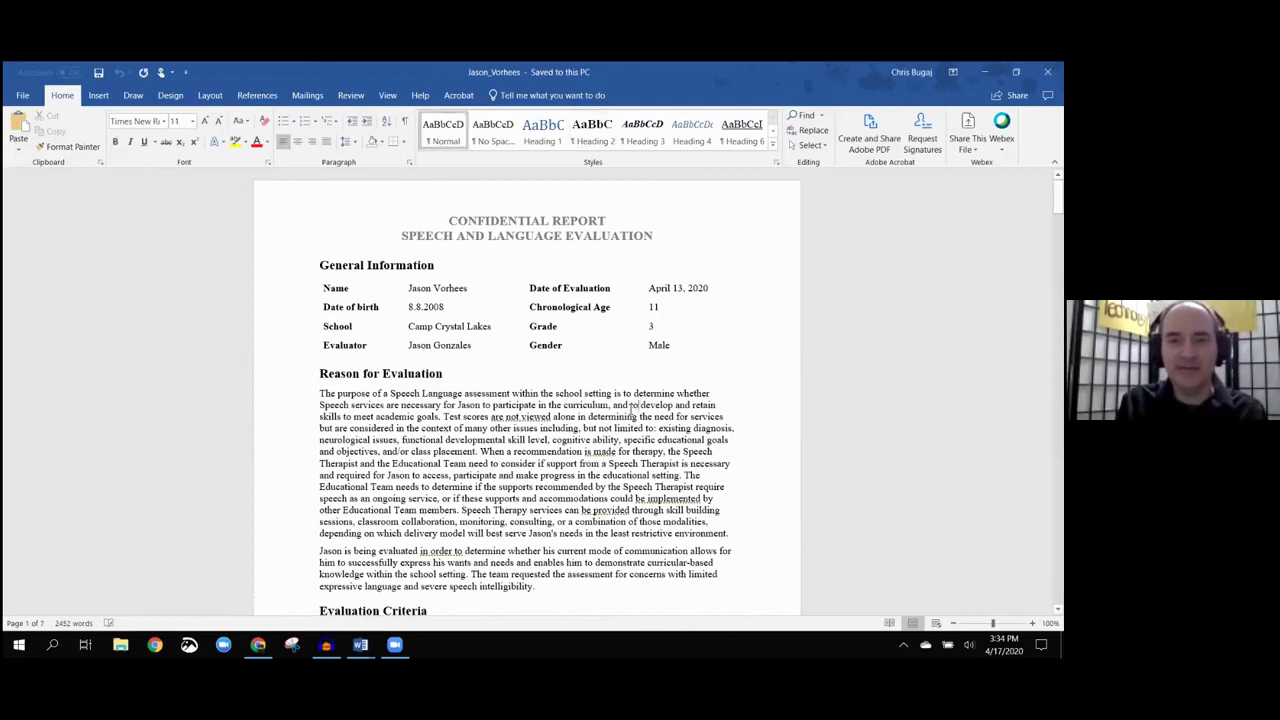
pyautogui.click(639, 463)
pyautogui.moveTo(566, 438); pyautogui.dragTo(557, 428)
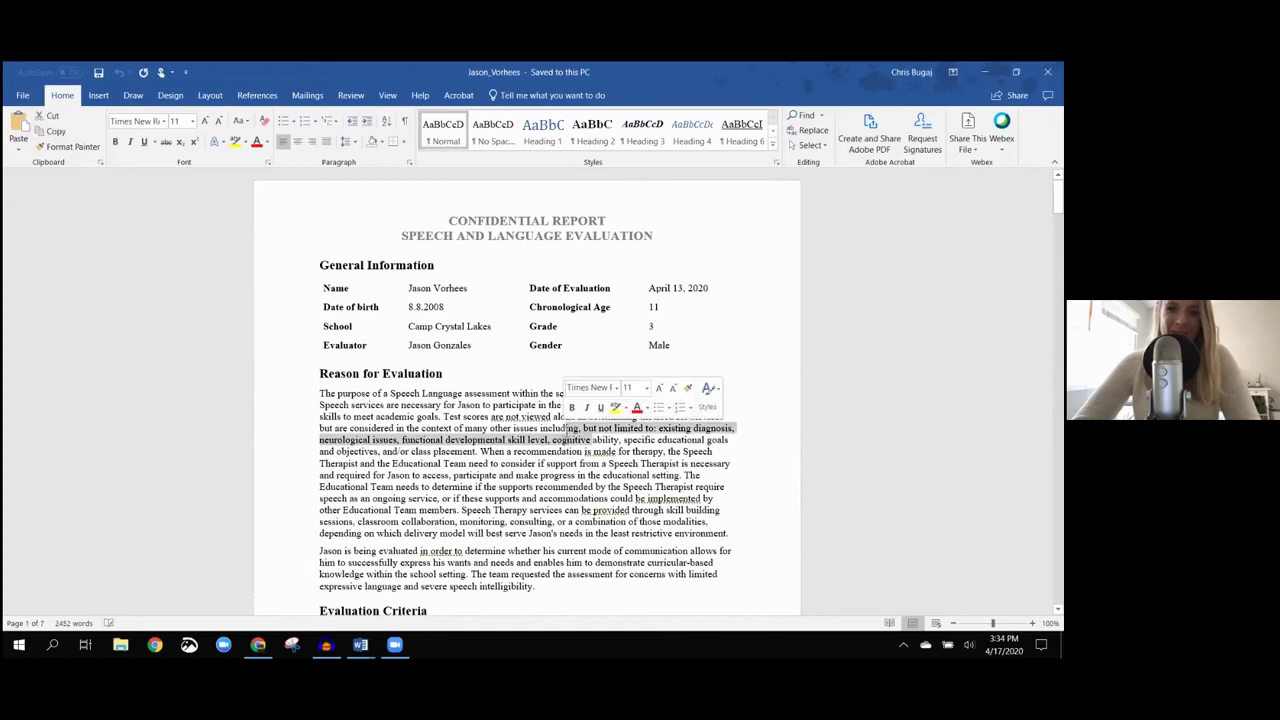
pyautogui.click(515, 522)
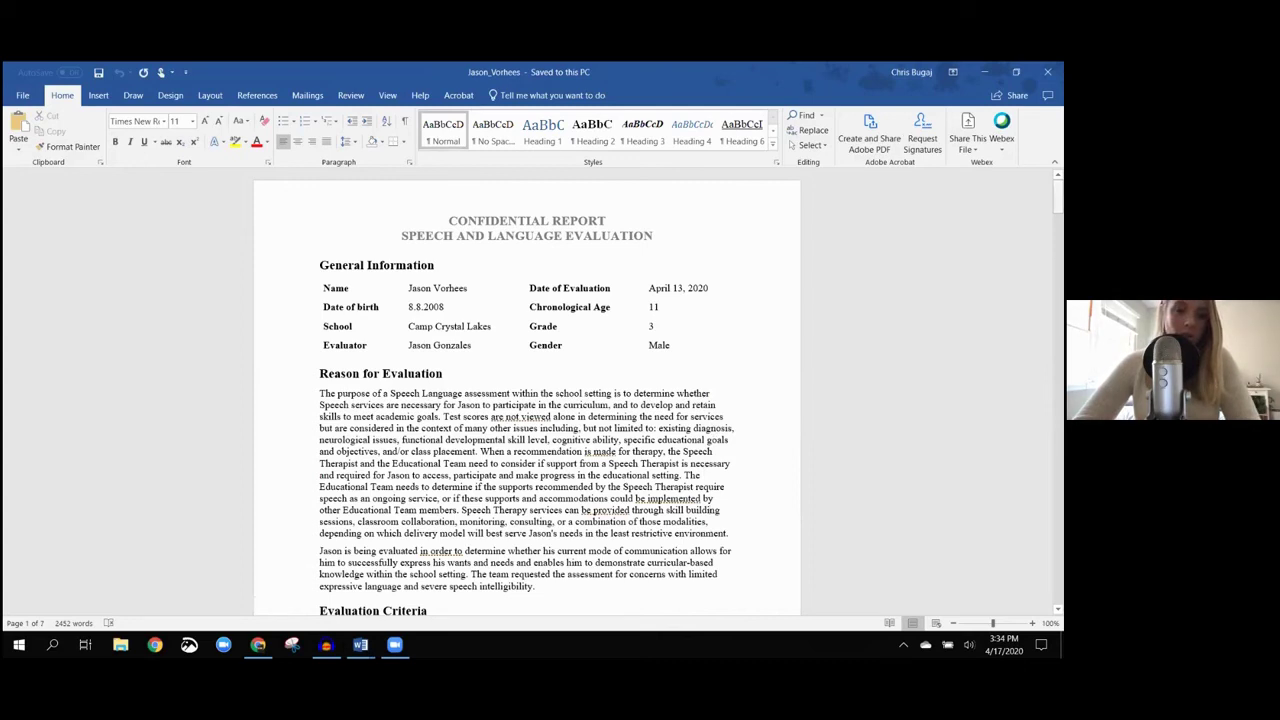
pyautogui.scroll(-8, 527, 392)
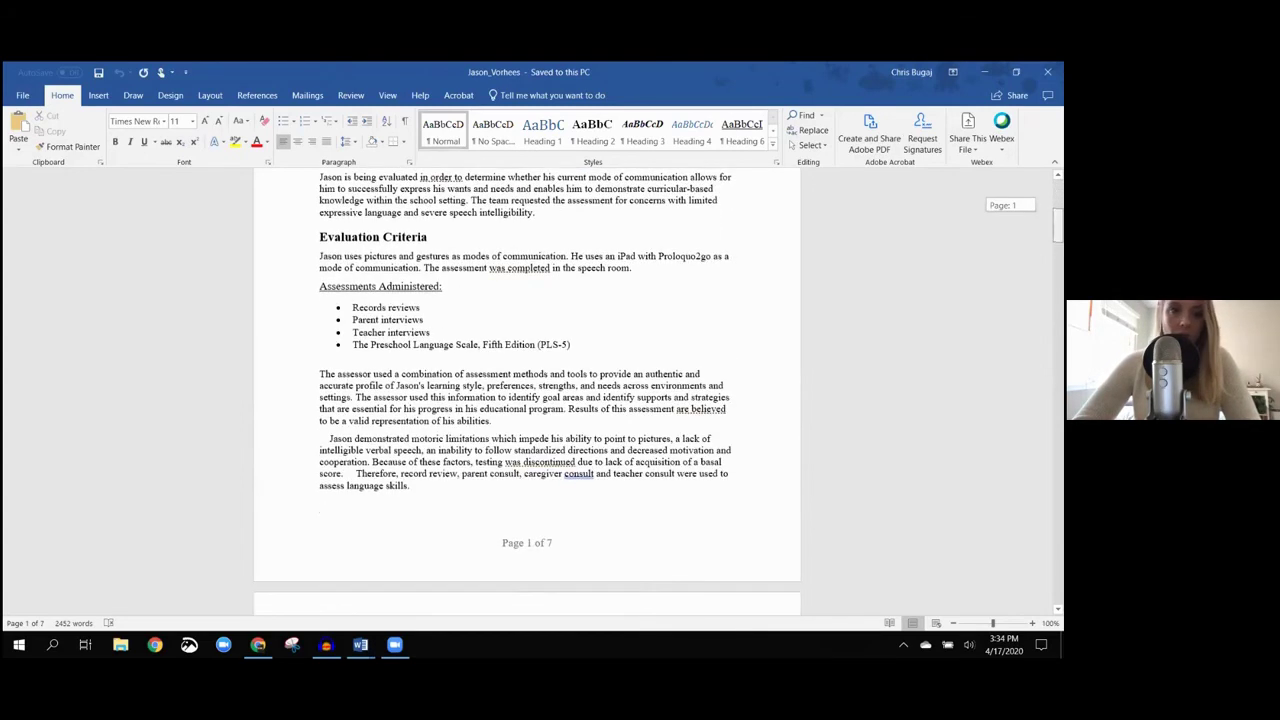
pyautogui.moveTo(1057, 228); pyautogui.dragTo(1057, 580)
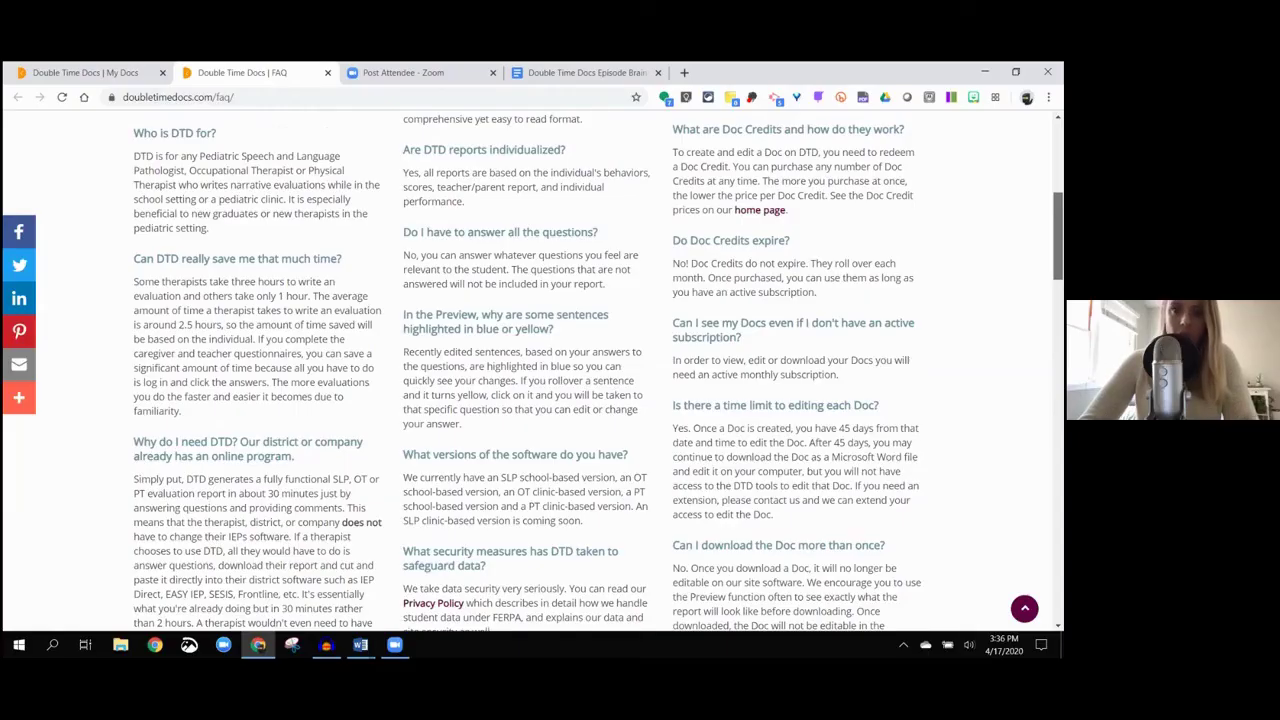
# Step: Read the Double Time Docs FAQ page in the browser, covering time savings, data security, Doc Credits, editing limits, downloads, cancellation and payment
pyautogui.scroll(-1, 530, 370)
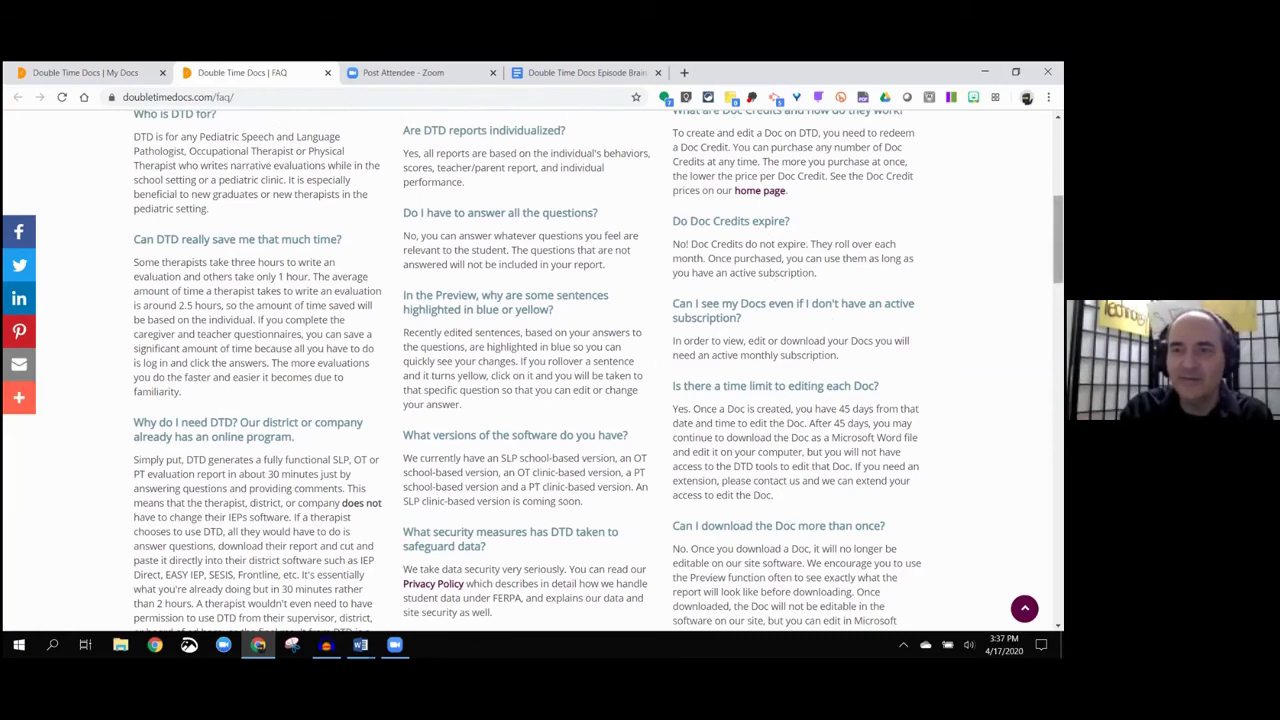
pyautogui.scroll(-1, 598, 370)
pyautogui.scroll(-1, 760, 219)
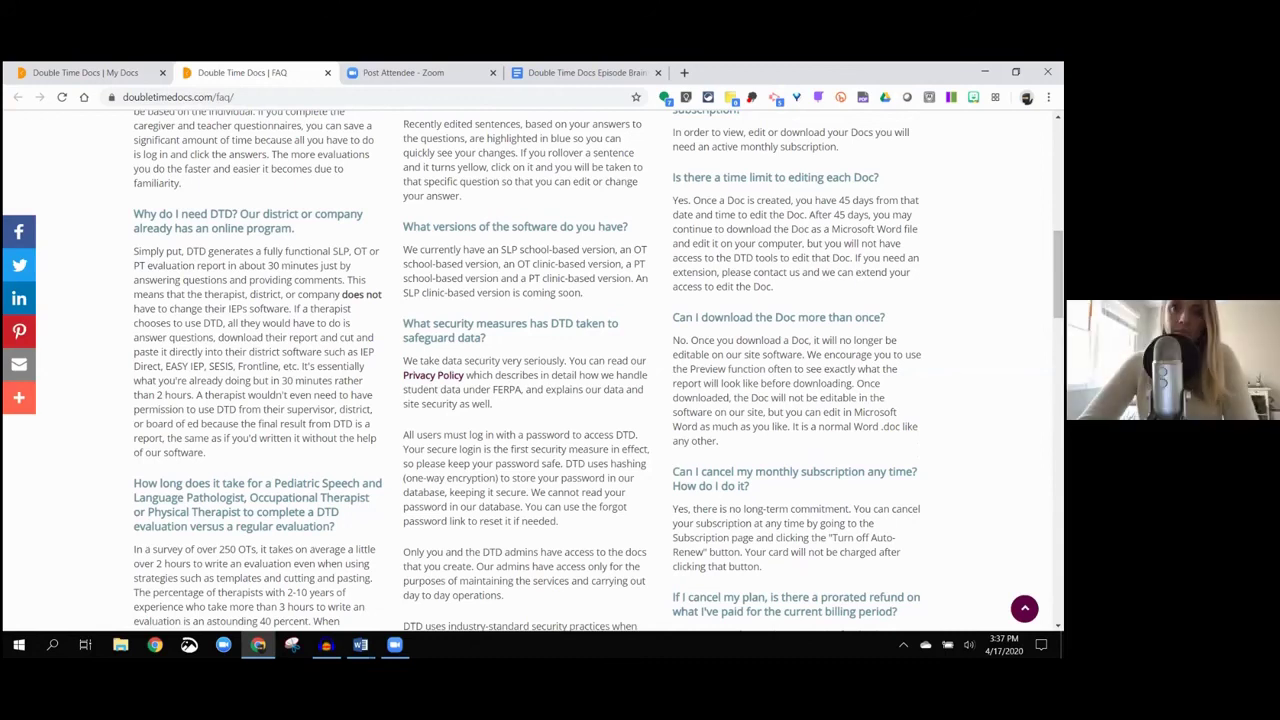
pyautogui.scroll(-2, 599, 371)
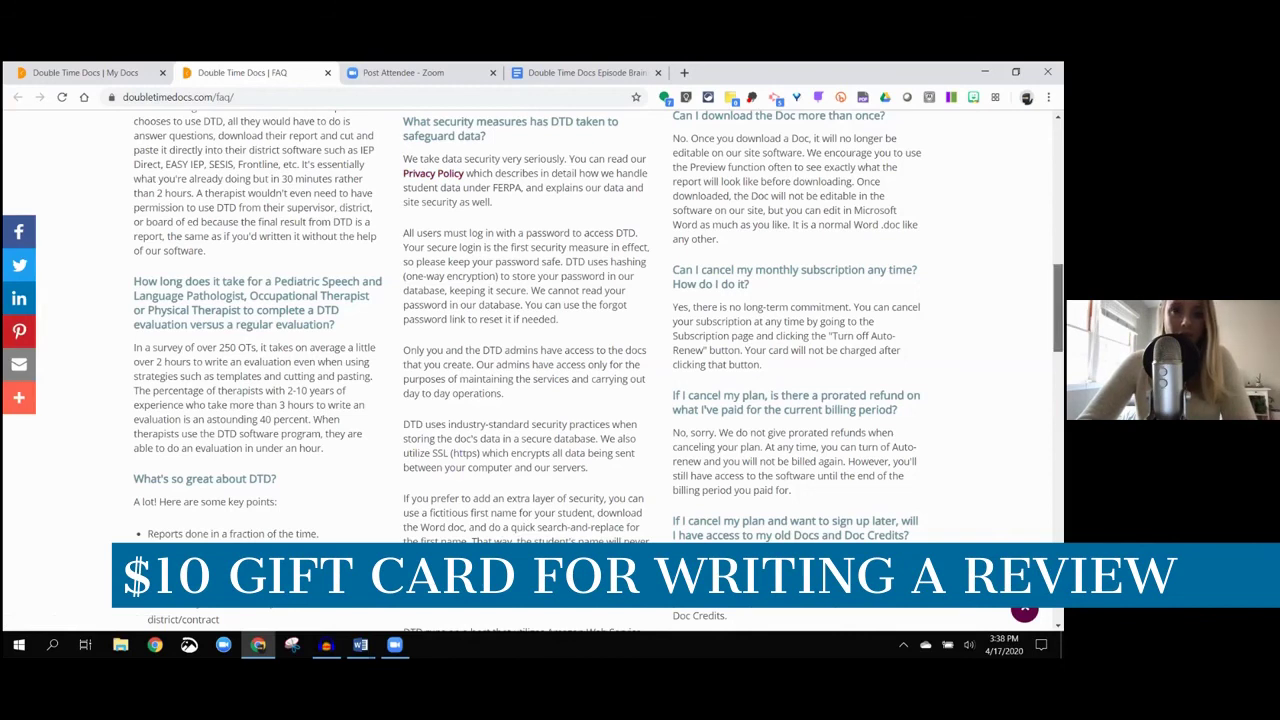
pyautogui.scroll(-2, 598, 371)
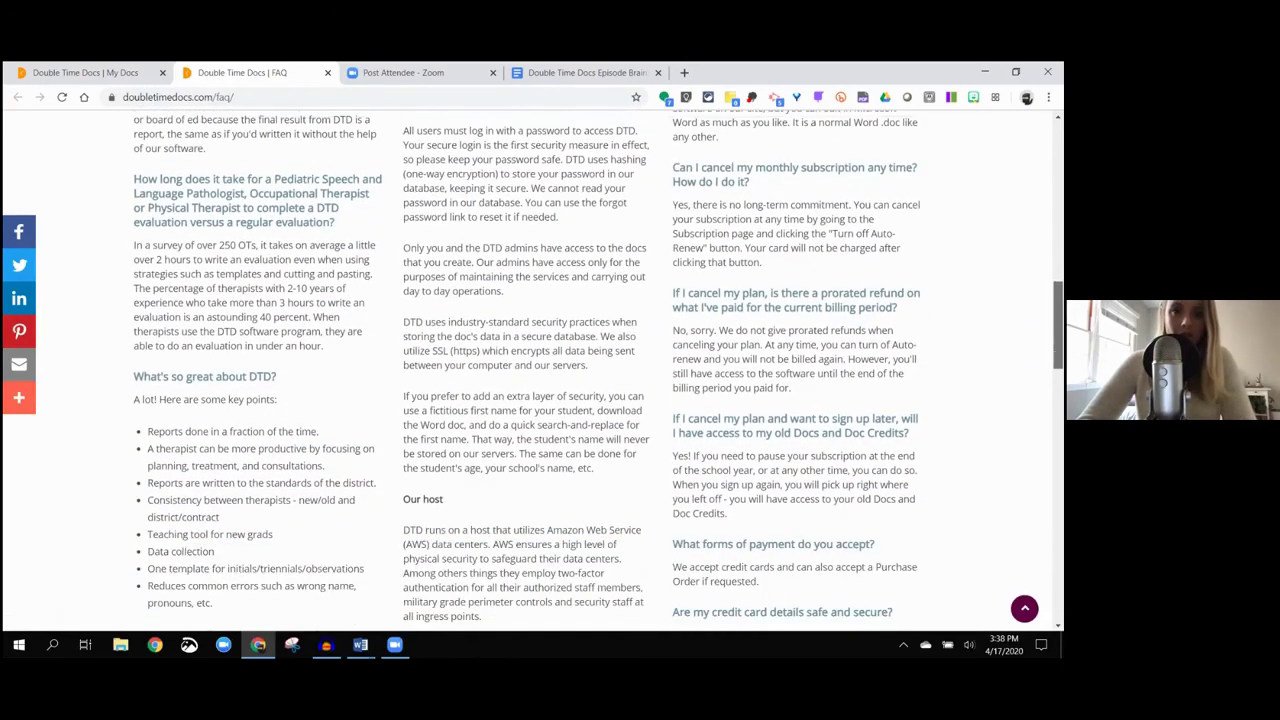
pyautogui.scroll(-1, 526, 370)
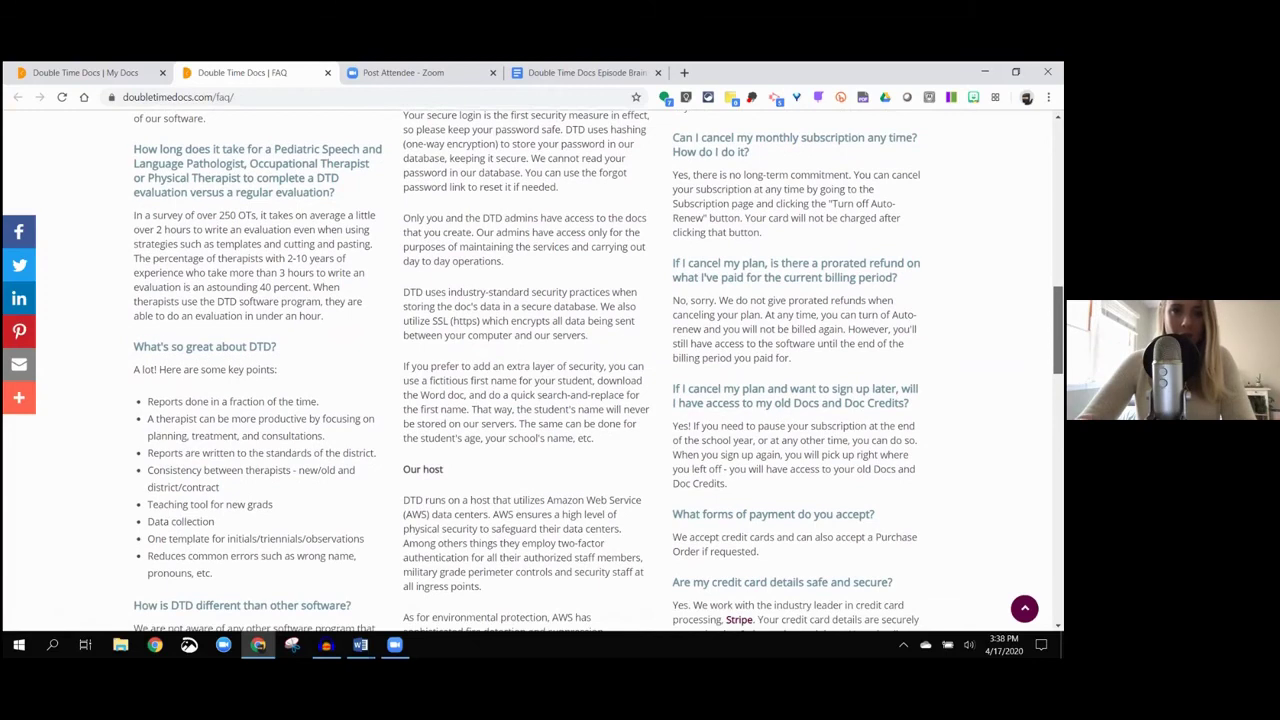
pyautogui.scroll(-2, 526, 370)
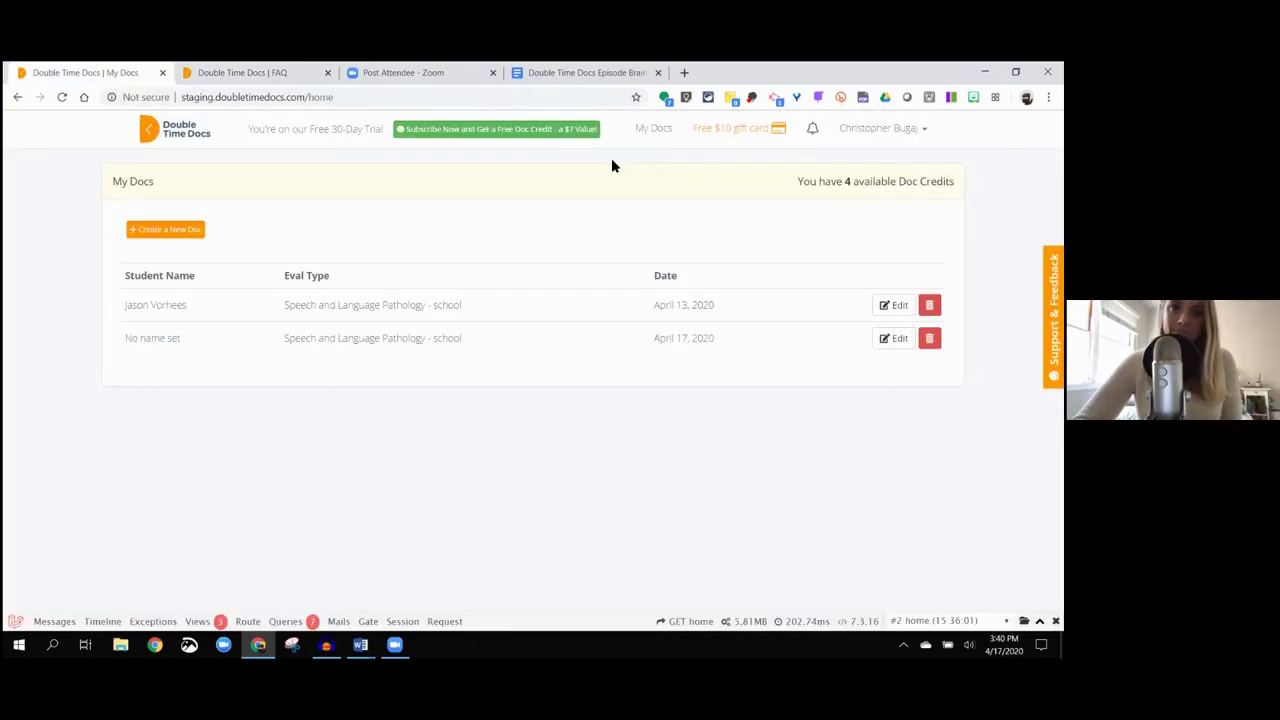